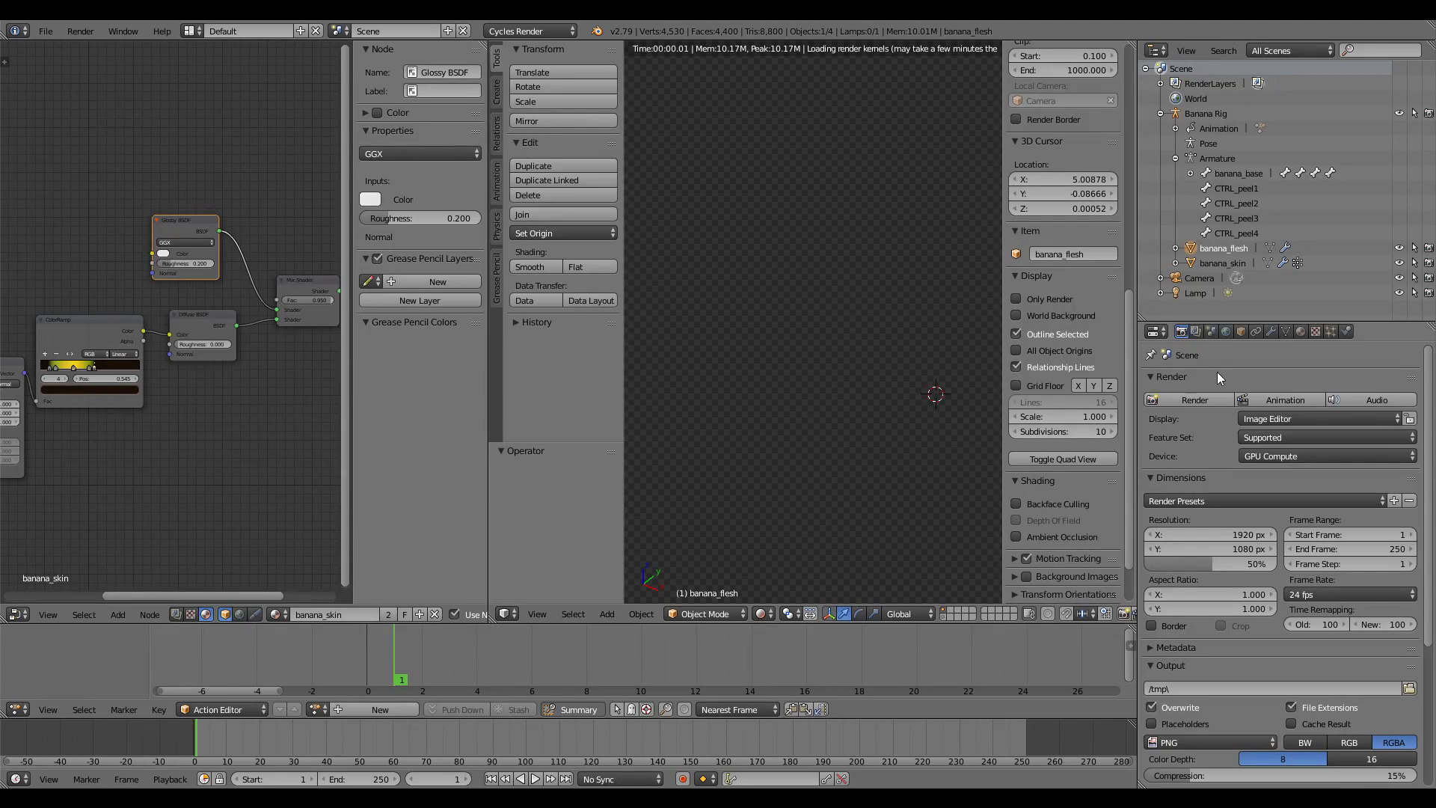
# Switch the Cycles render device to CPU and orbit the view so the banana stands upright
pyautogui.click(1275, 454)
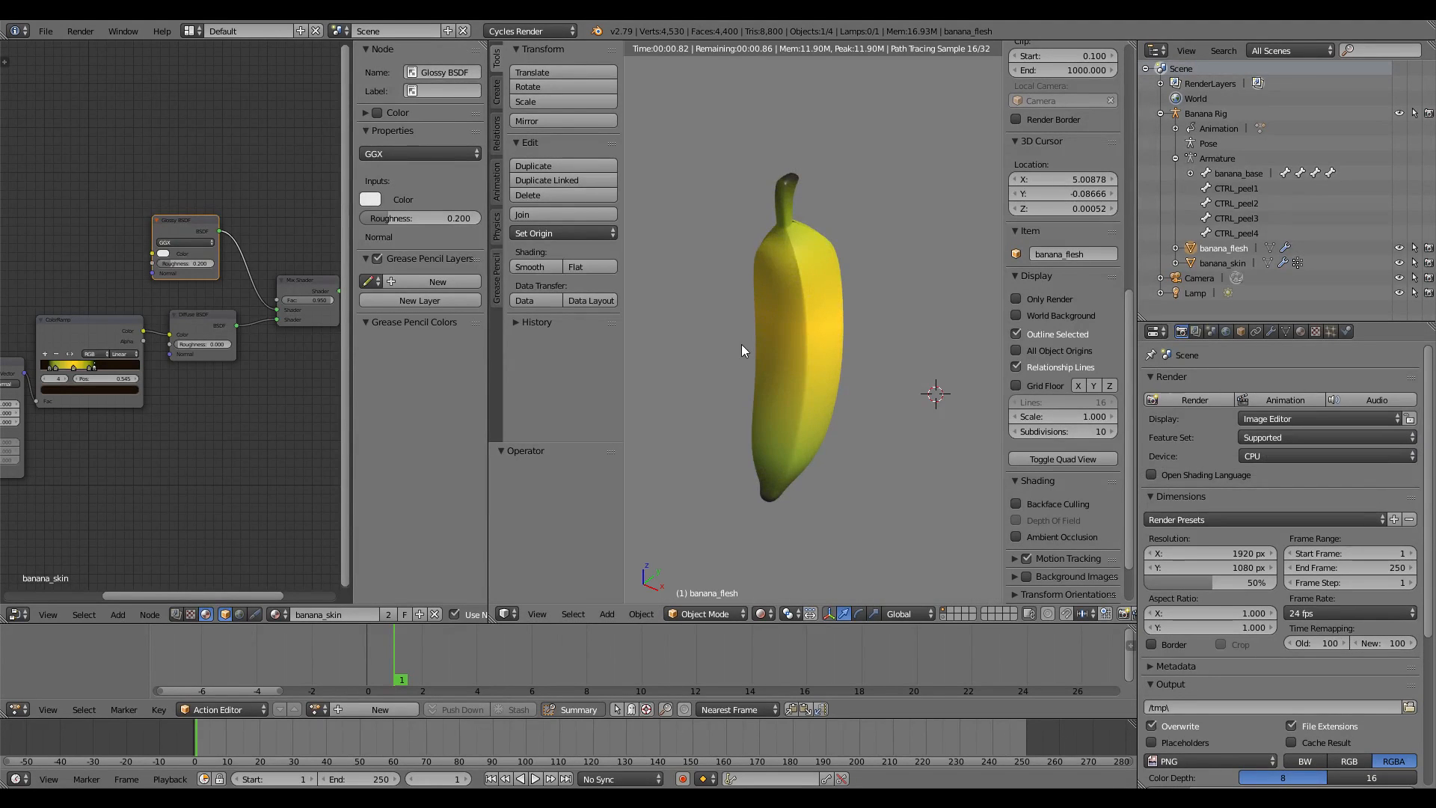
pyautogui.moveTo(741, 344); pyautogui.dragTo(841, 257, button='middle')
pyautogui.scroll(-3, 739, 338)
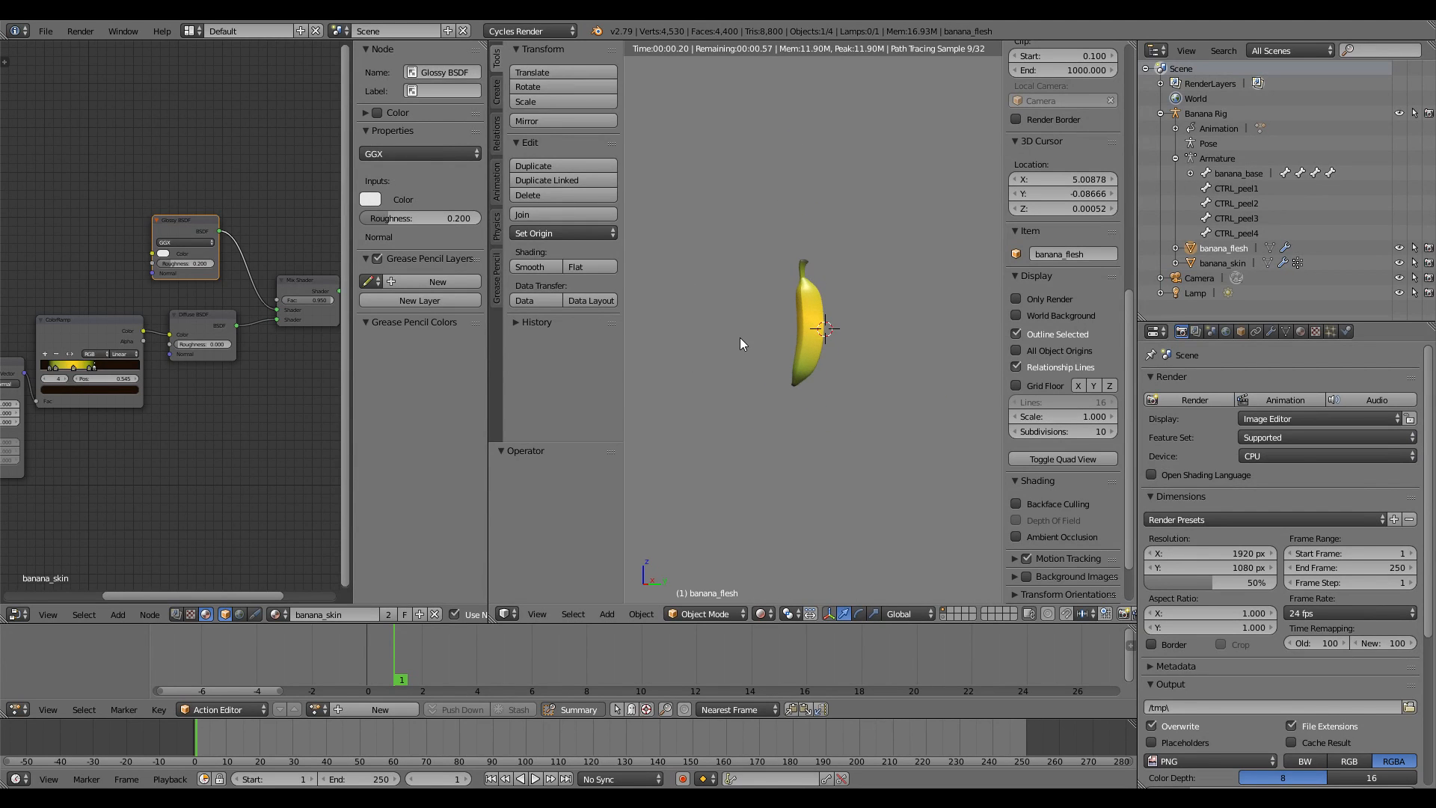
pyautogui.scroll(5, 739, 338)
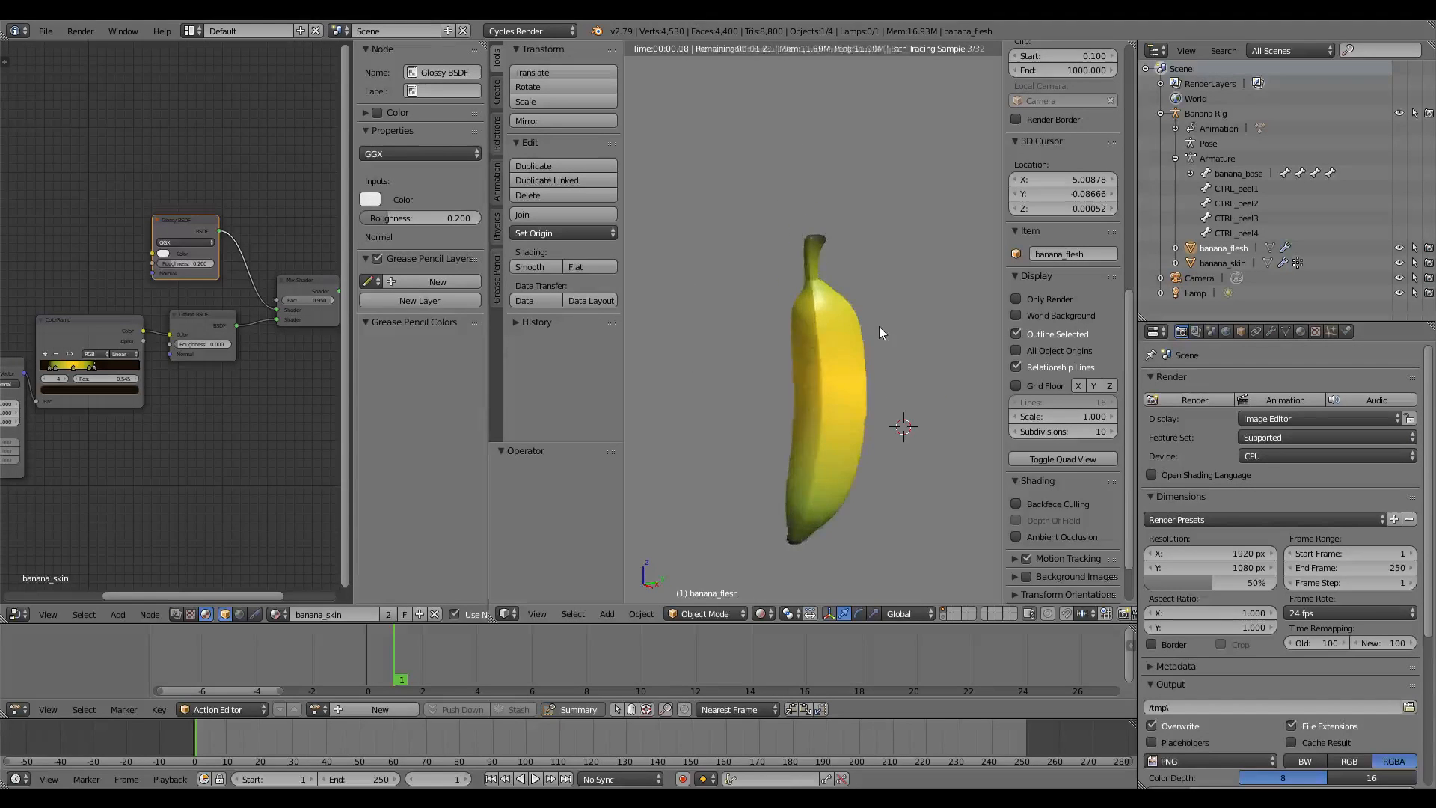
pyautogui.moveTo(878, 326); pyautogui.dragTo(857, 386, button='middle')
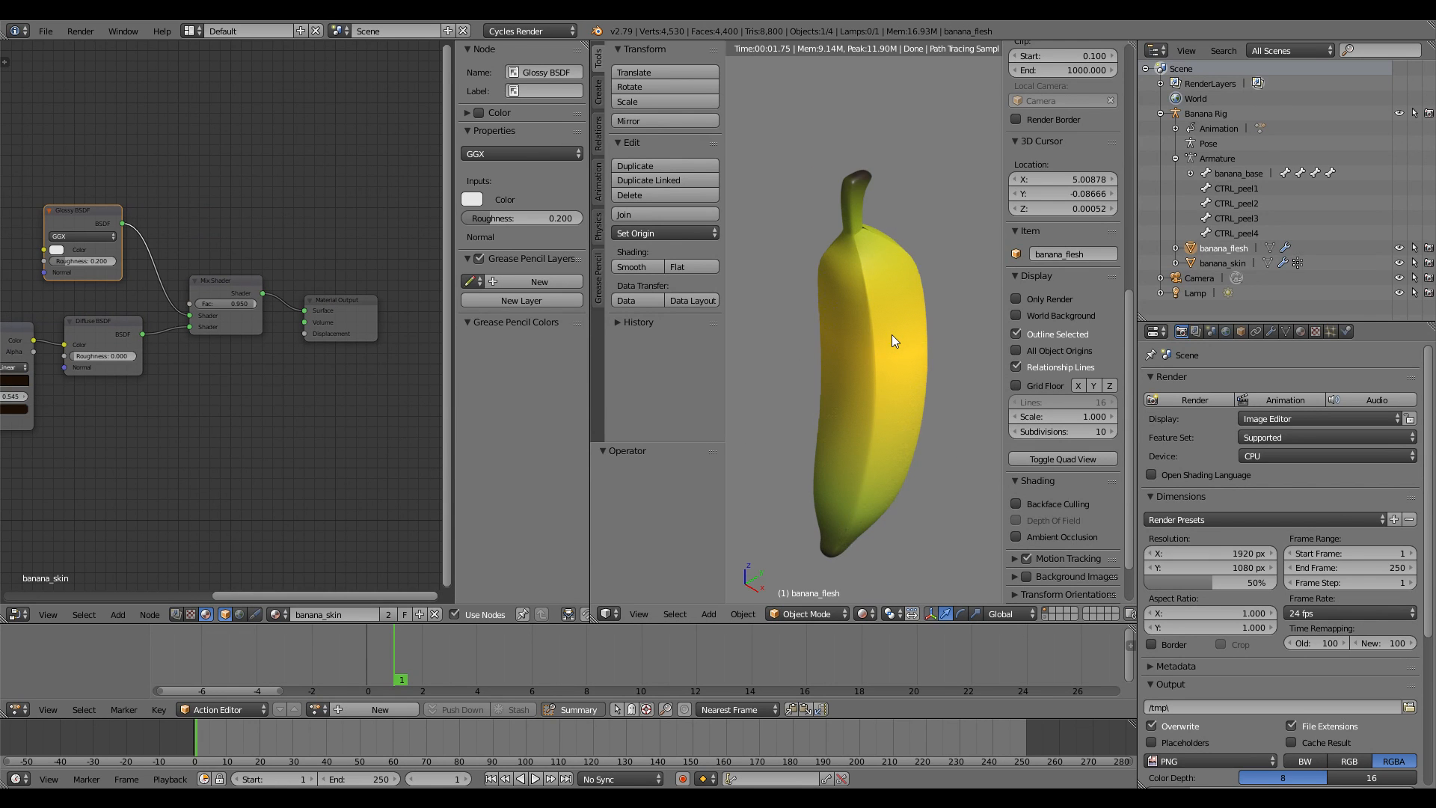
pyautogui.moveTo(891, 334); pyautogui.dragTo(863, 248, button='middle')
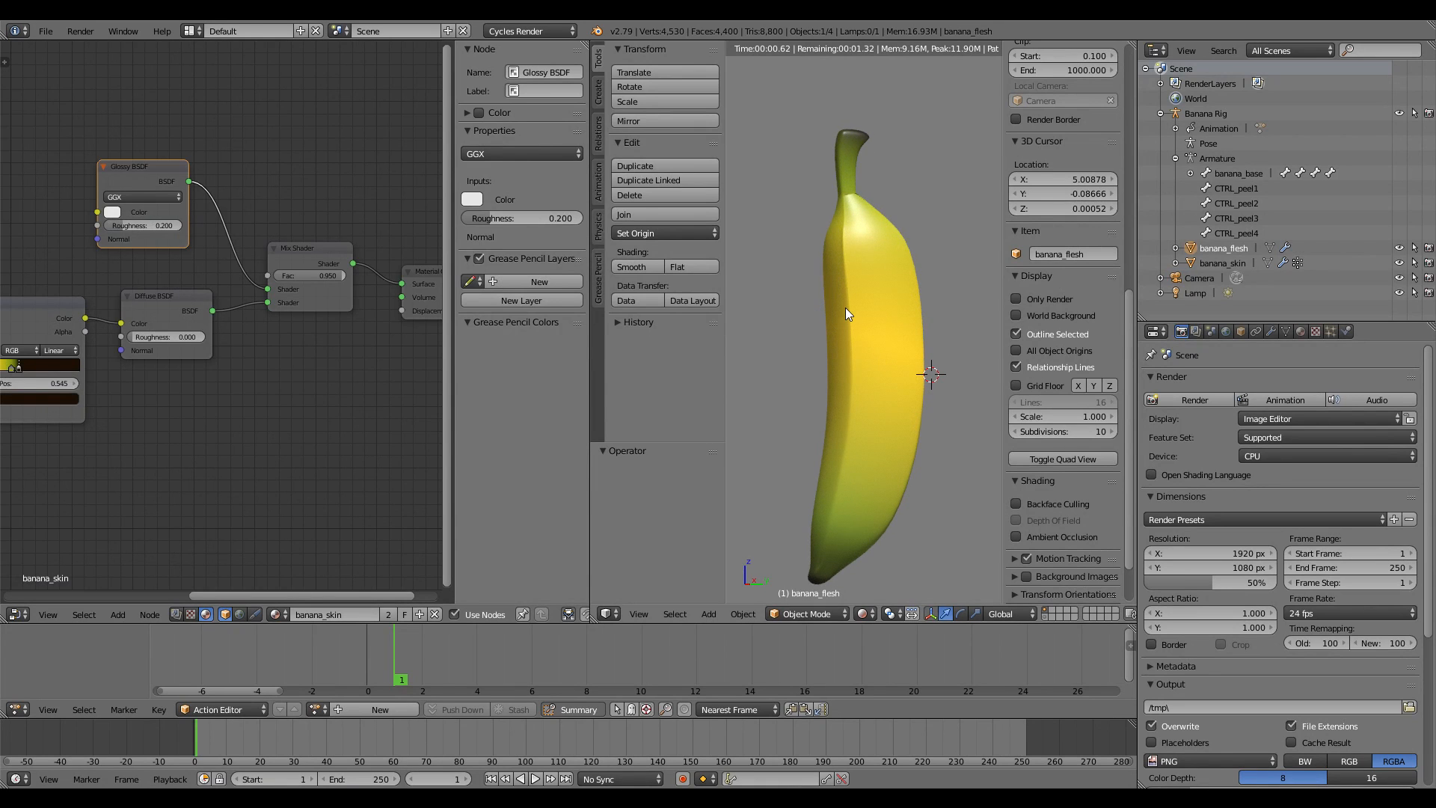
pyautogui.scroll(-1, 326, 365)
pyautogui.hotkey('shift', 'a')
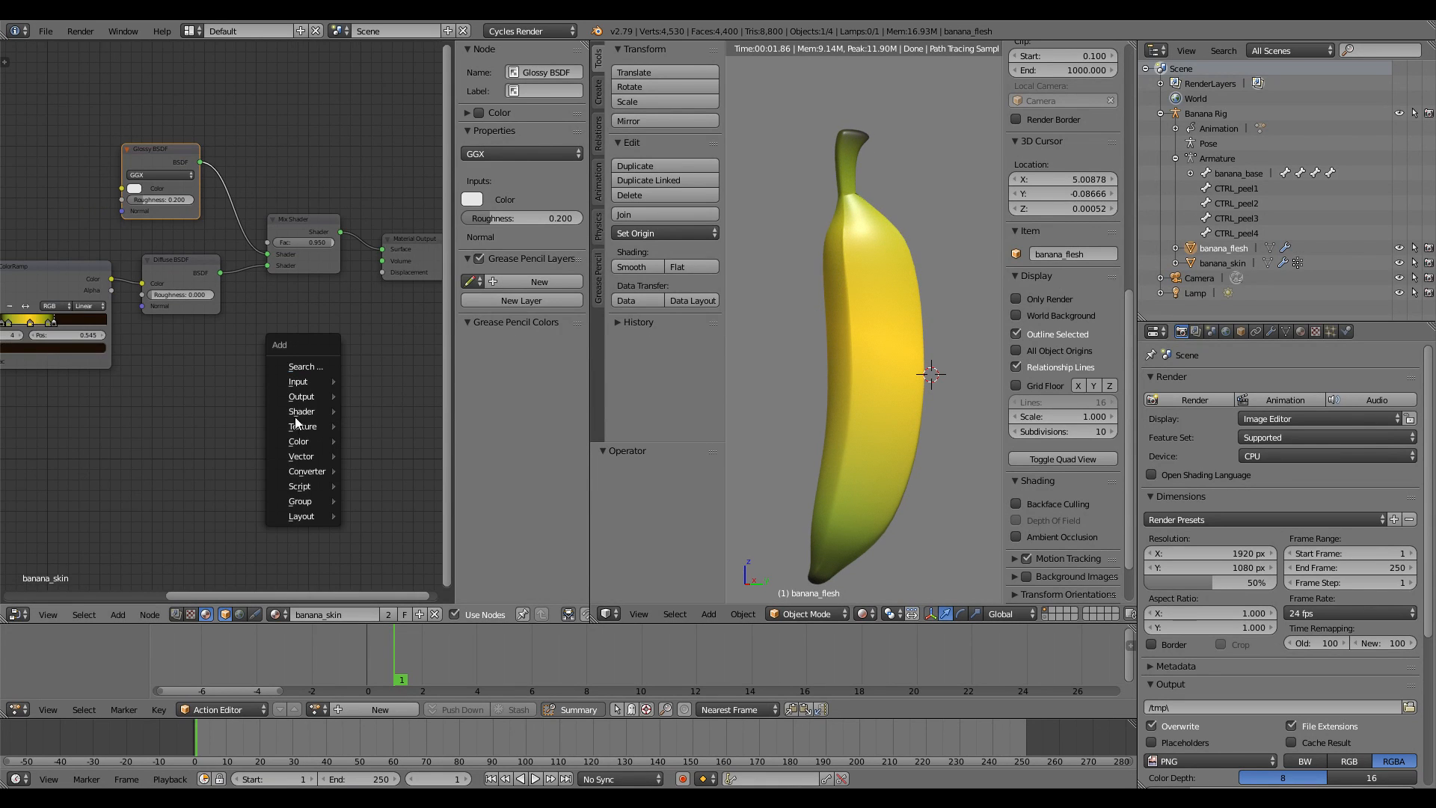
# Add a Subsurface Scattering node fed by ColorRamp colour, plugging its BSSRDF into the Mix Shader
pyautogui.moveTo(317, 420)
pyautogui.click(406, 604)
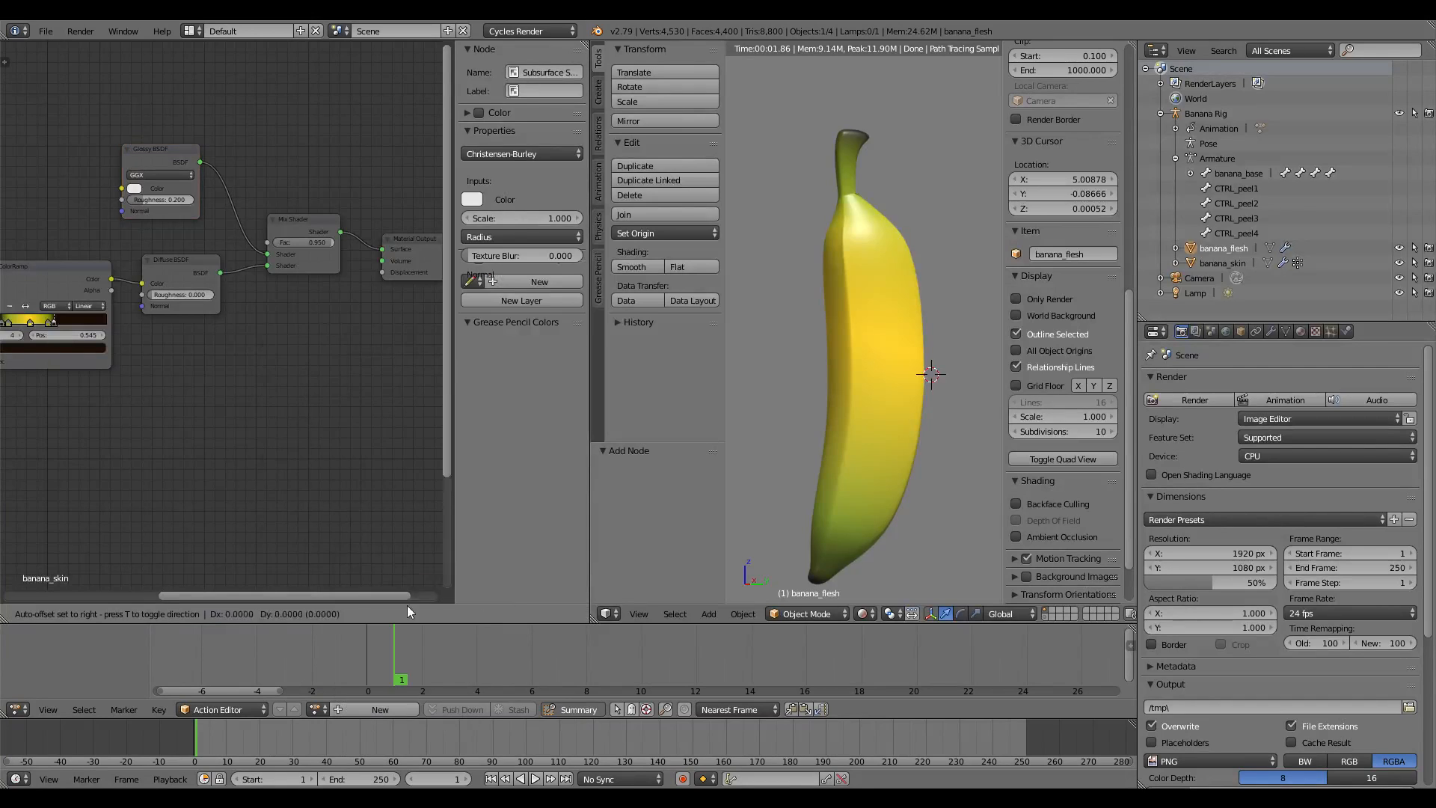
pyautogui.click(165, 326)
pyautogui.click(112, 280)
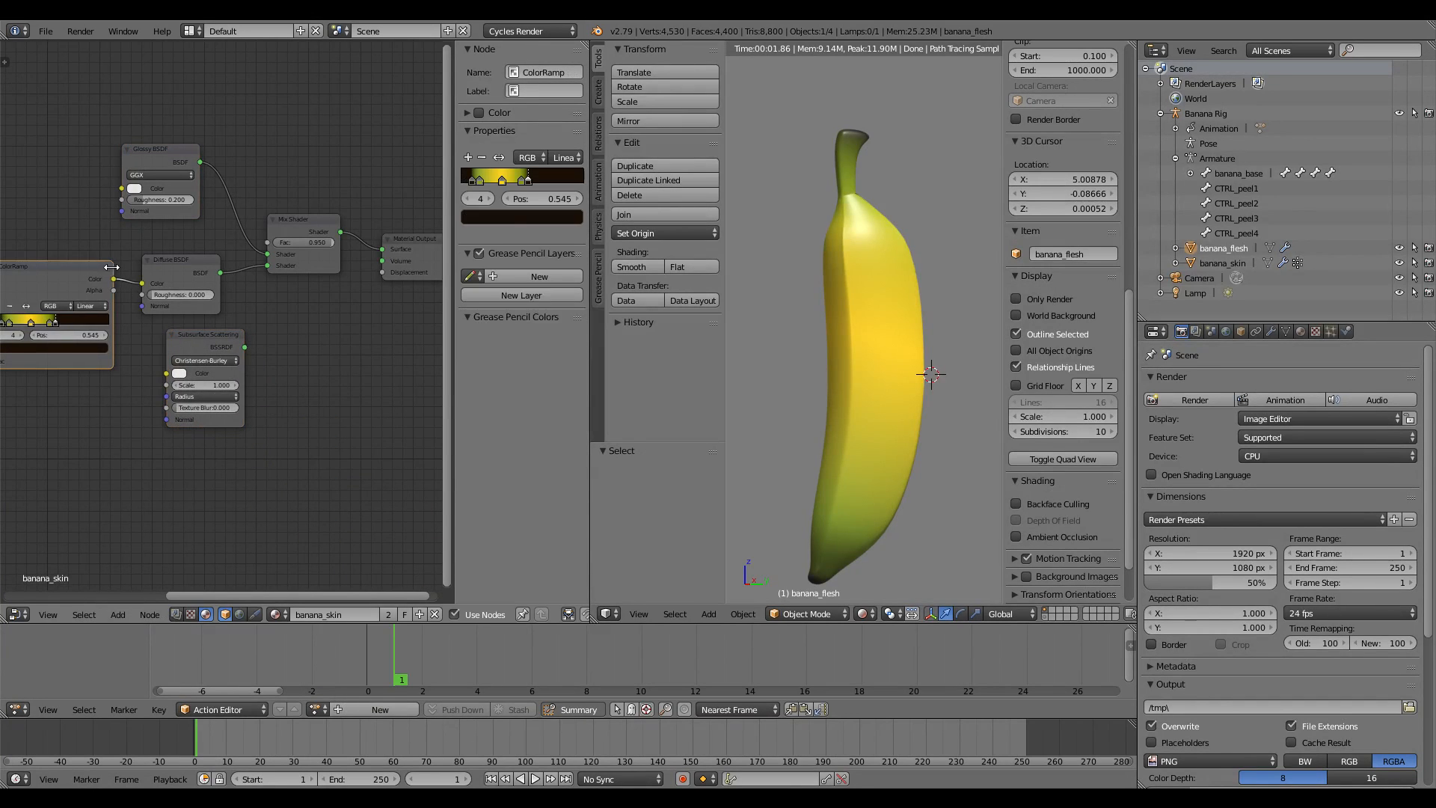
pyautogui.moveTo(117, 279); pyautogui.dragTo(166, 372)
pyautogui.moveTo(247, 348); pyautogui.dragTo(271, 268)
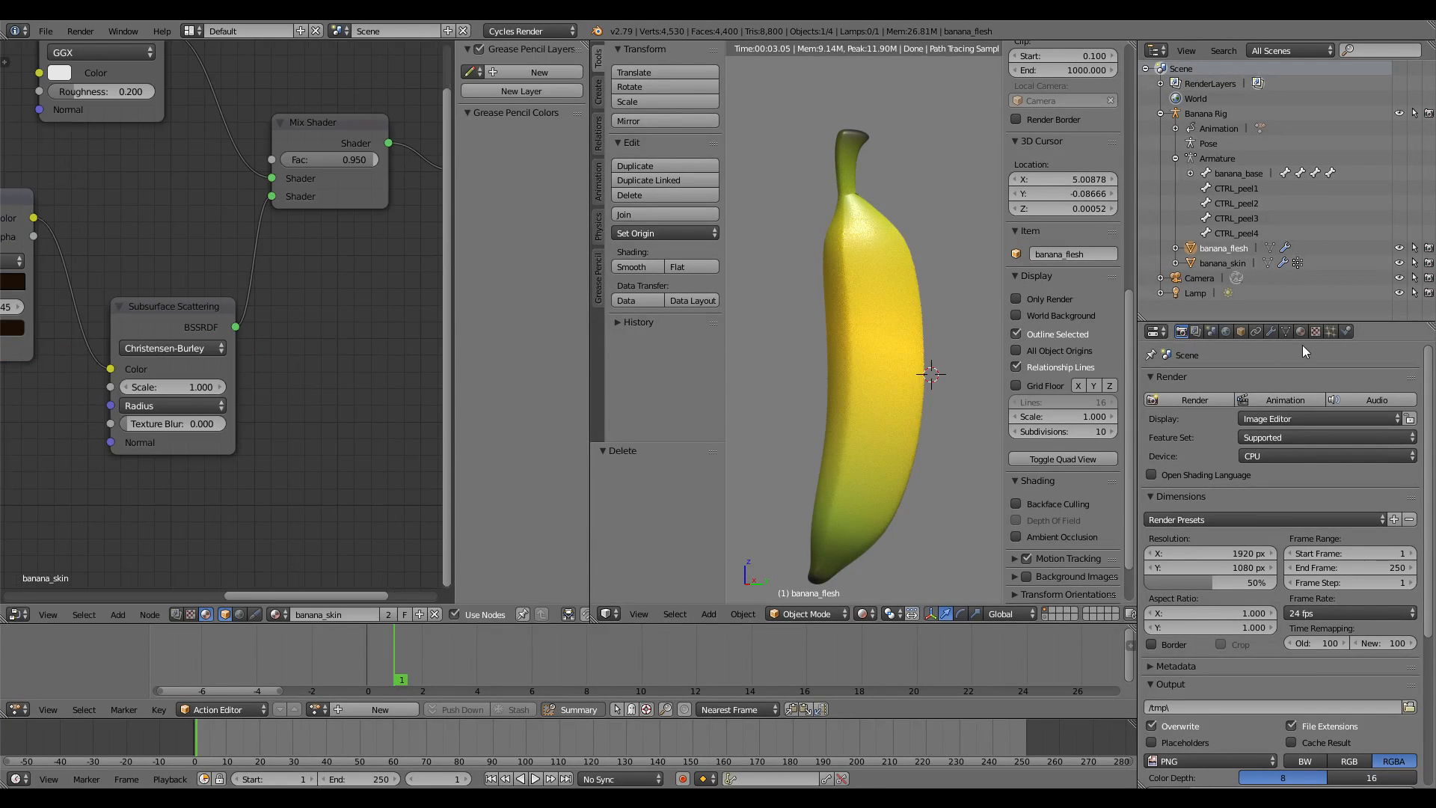
pyautogui.click(1302, 334)
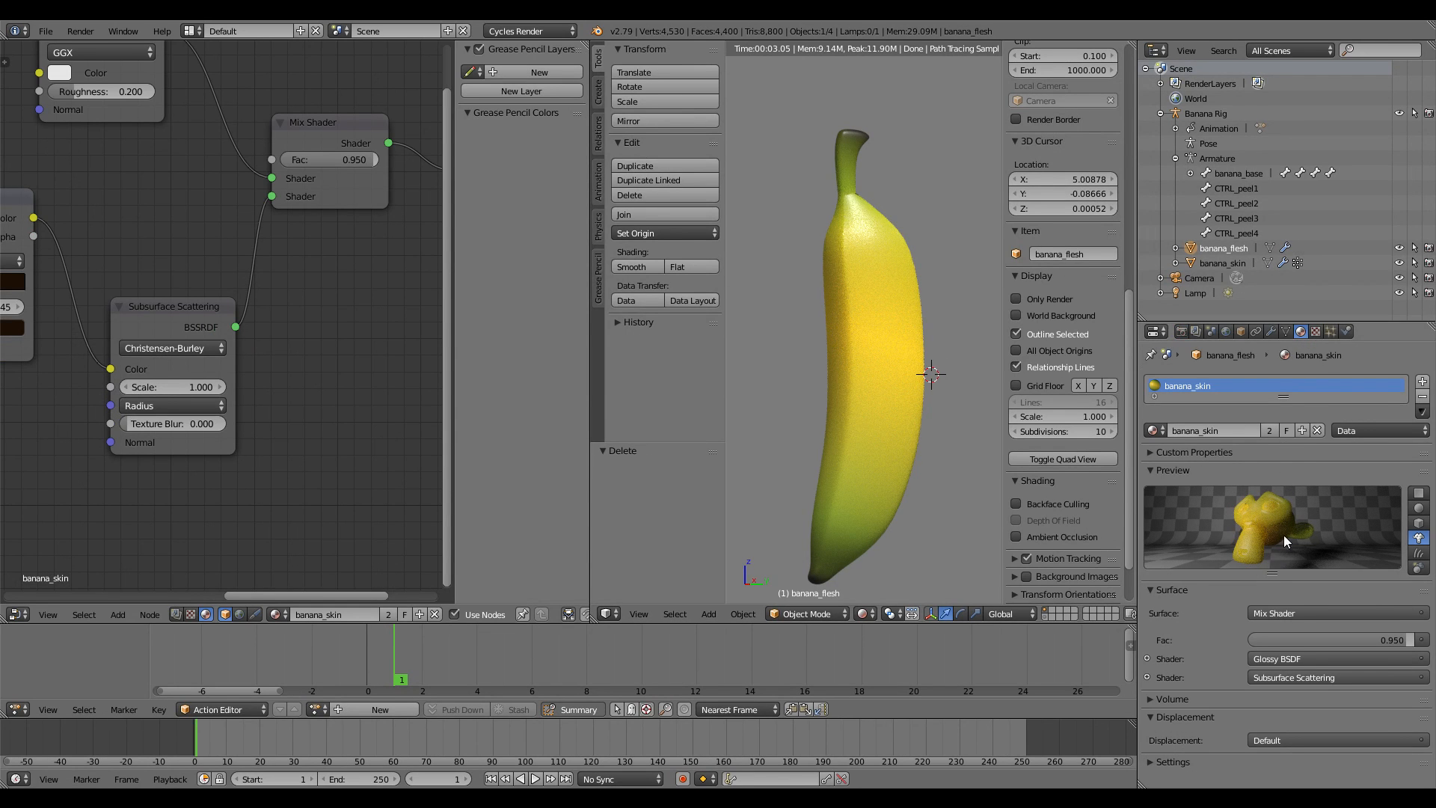
# Inspect the Subsurface Scattering Radius values, leaving them at 1.000
pyautogui.moveTo(253, 411); pyautogui.dragTo(343, 349, button='middle')
pyautogui.scroll(2, 344, 348)
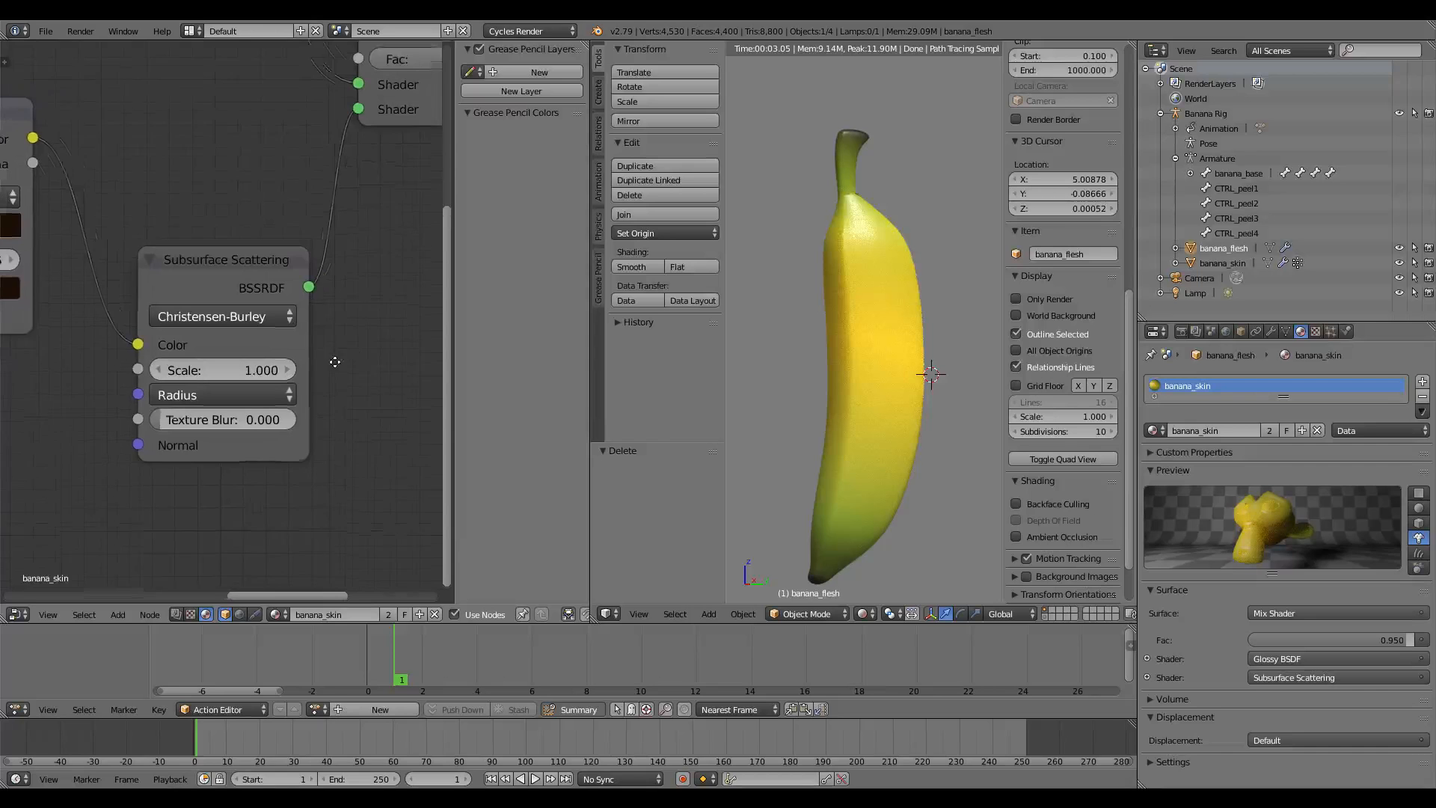
pyautogui.click(225, 400)
pyautogui.click(223, 427)
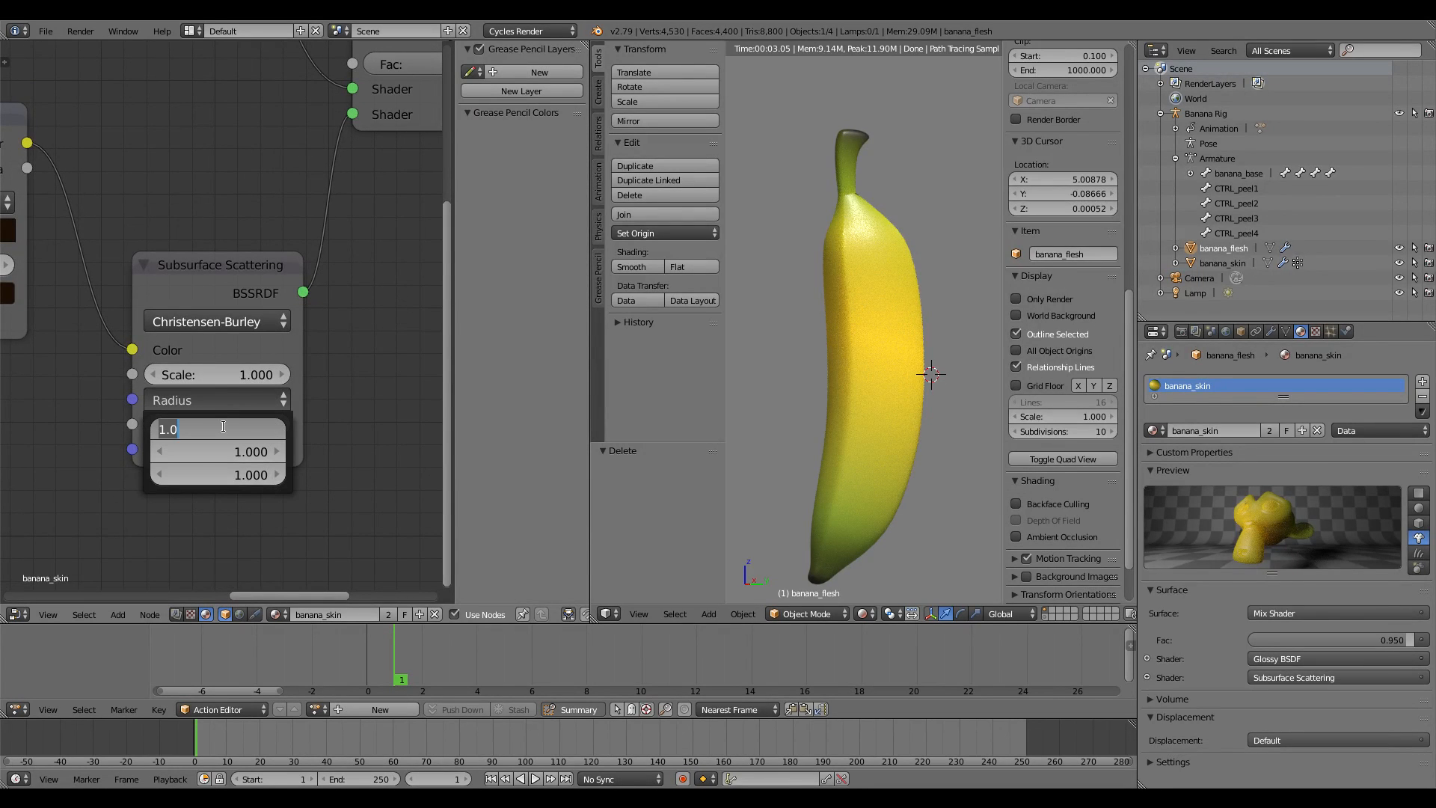
pyautogui.click(206, 420)
pyautogui.click(215, 479)
pyautogui.click(214, 479)
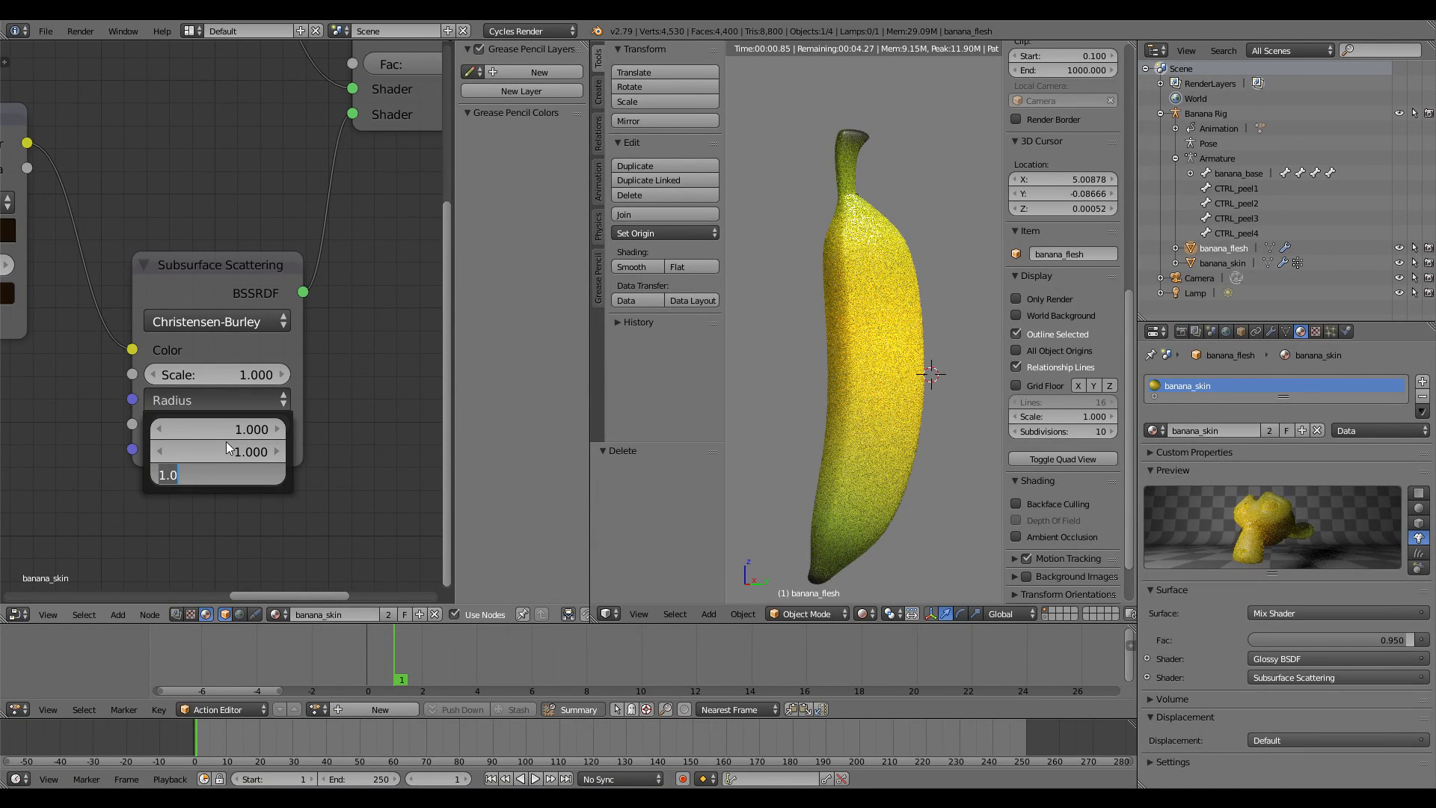
pyautogui.press('Return')
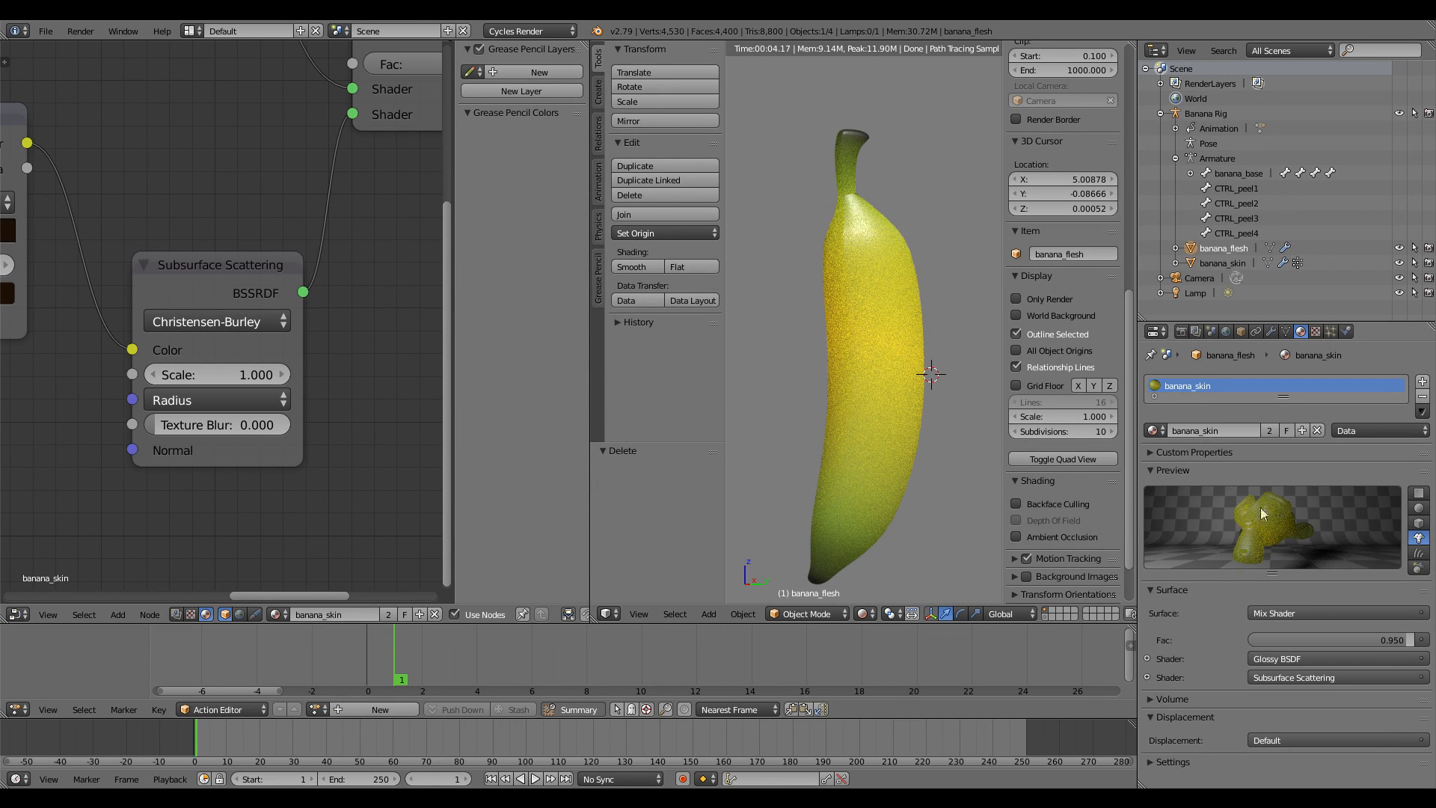
# Set the Subsurface Scattering Scale to 0.200
pyautogui.click(222, 375)
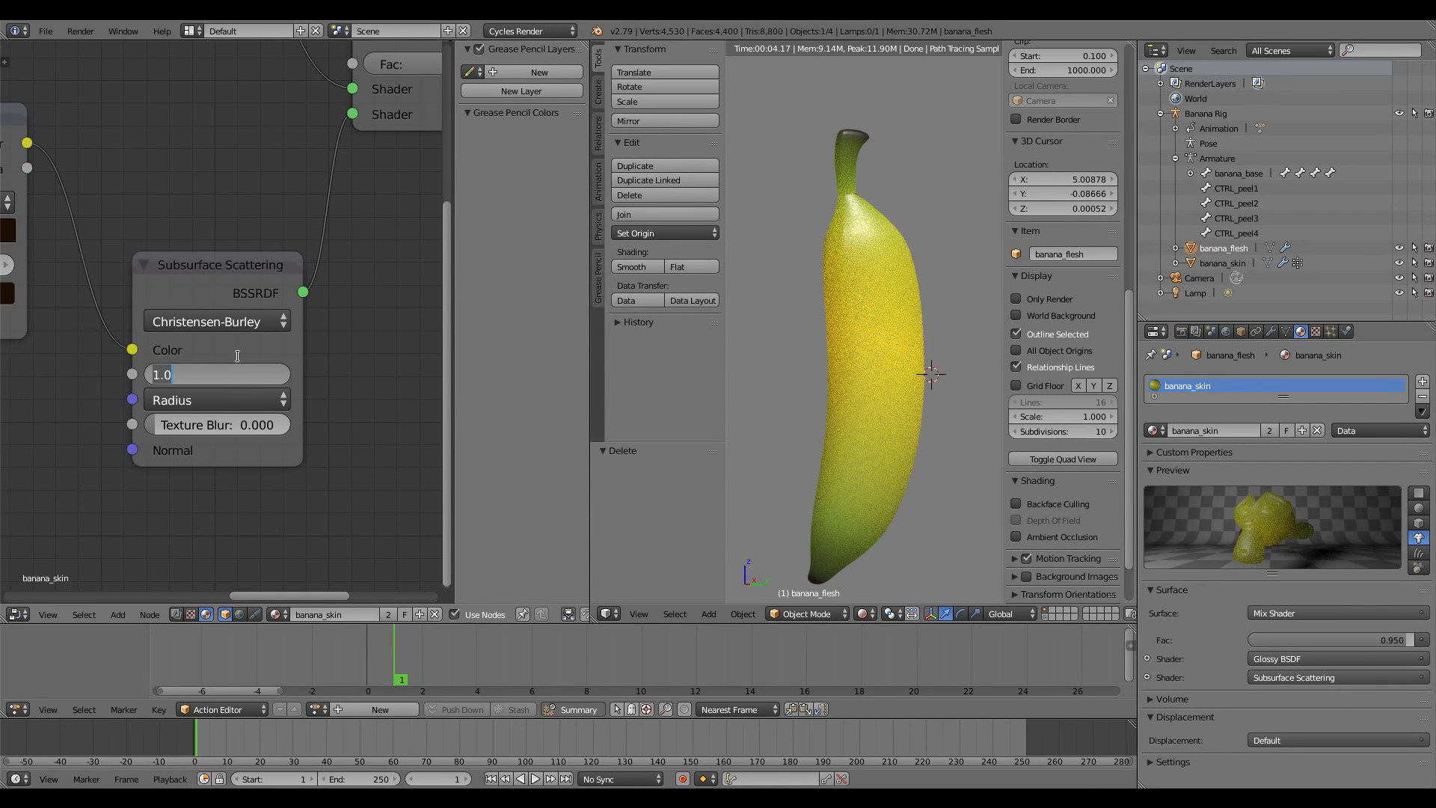
pyautogui.moveTo(160, 374); pyautogui.dragTo(200, 370)
pyautogui.click(194, 370)
pyautogui.press('Return')
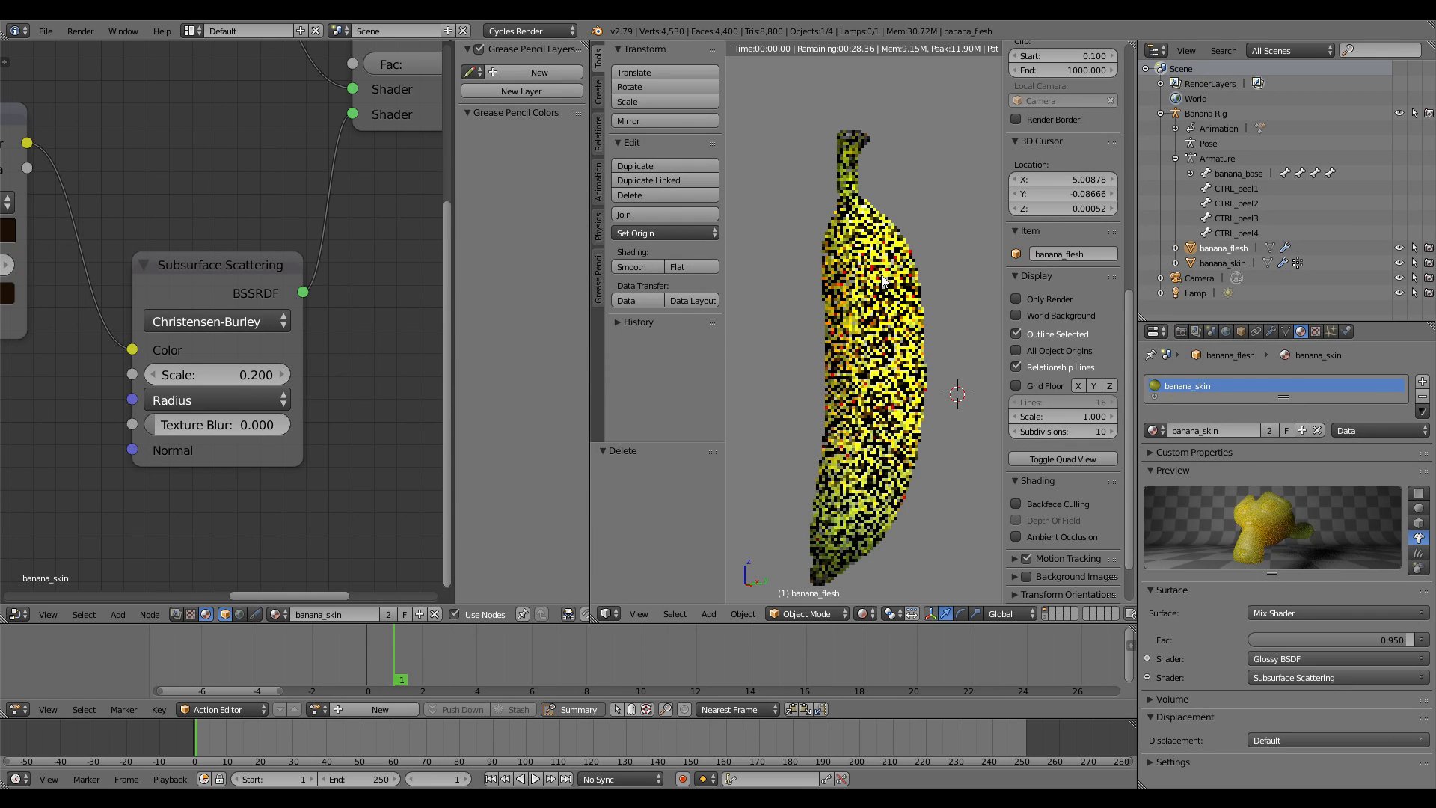
# Hide the banana_skin object with H and select the banana_flesh object
pyautogui.rightClick(883, 281)
pyautogui.scroll(-2, 1081, 510)
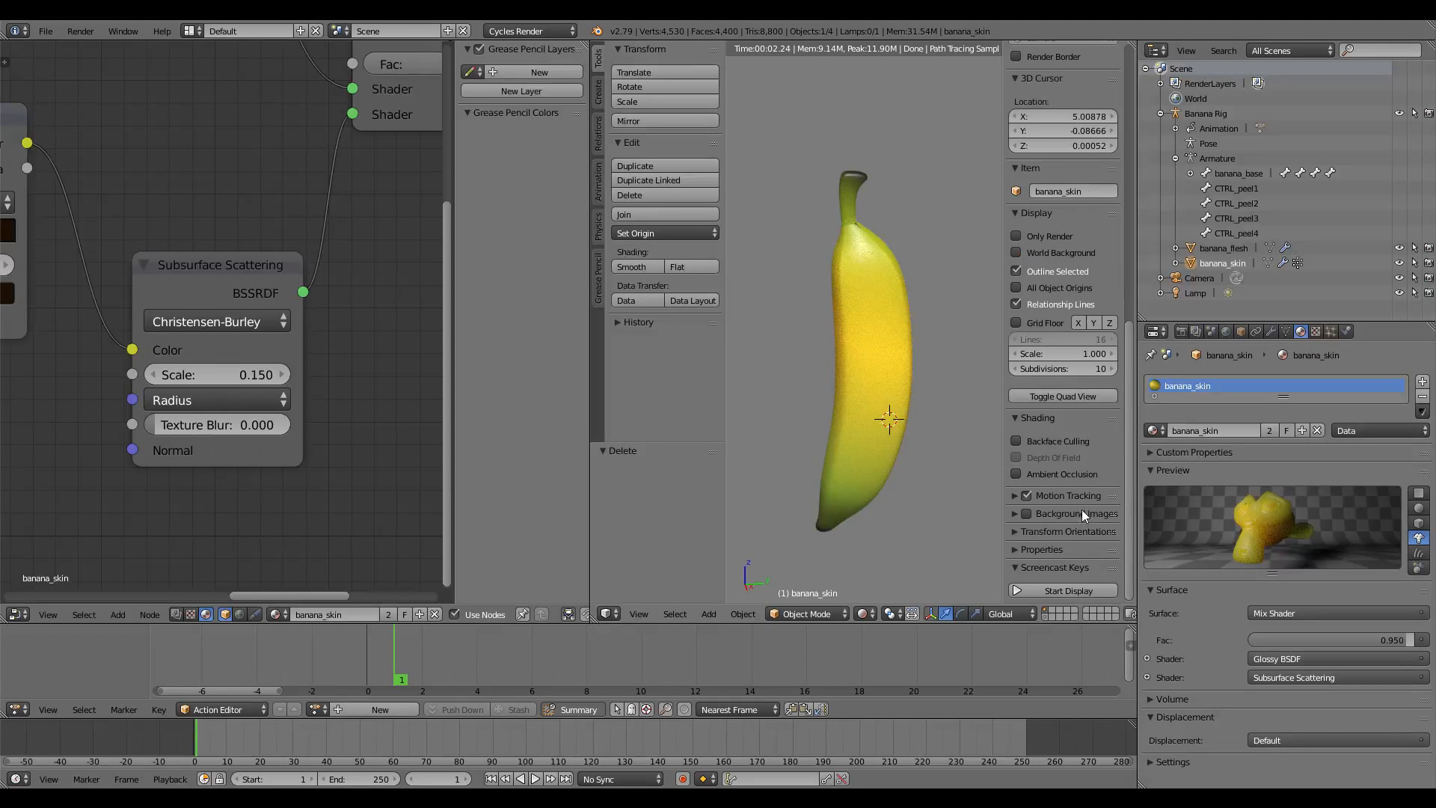
pyautogui.click(1056, 588)
pyautogui.moveTo(591, 374); pyautogui.dragTo(465, 373)
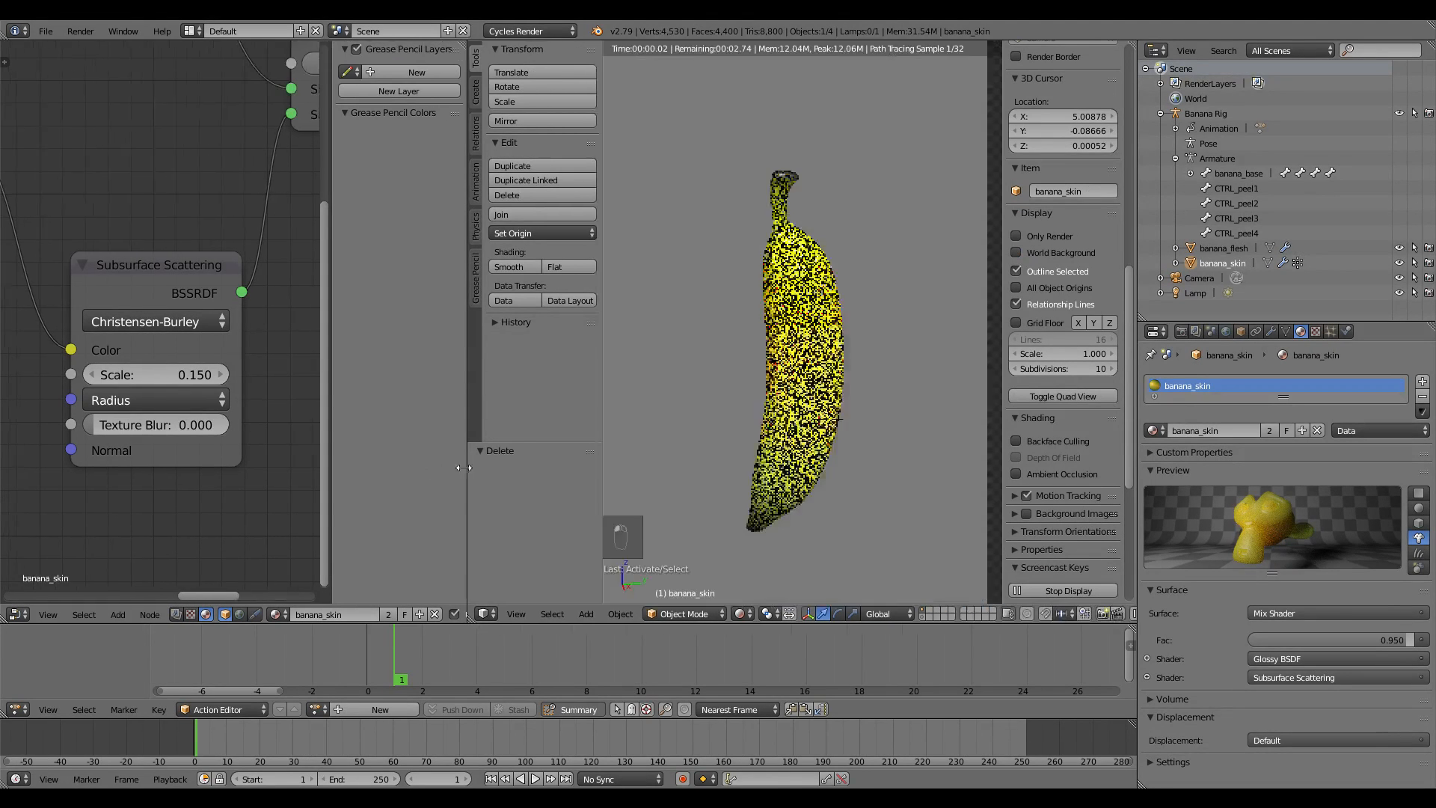
pyautogui.press('h')
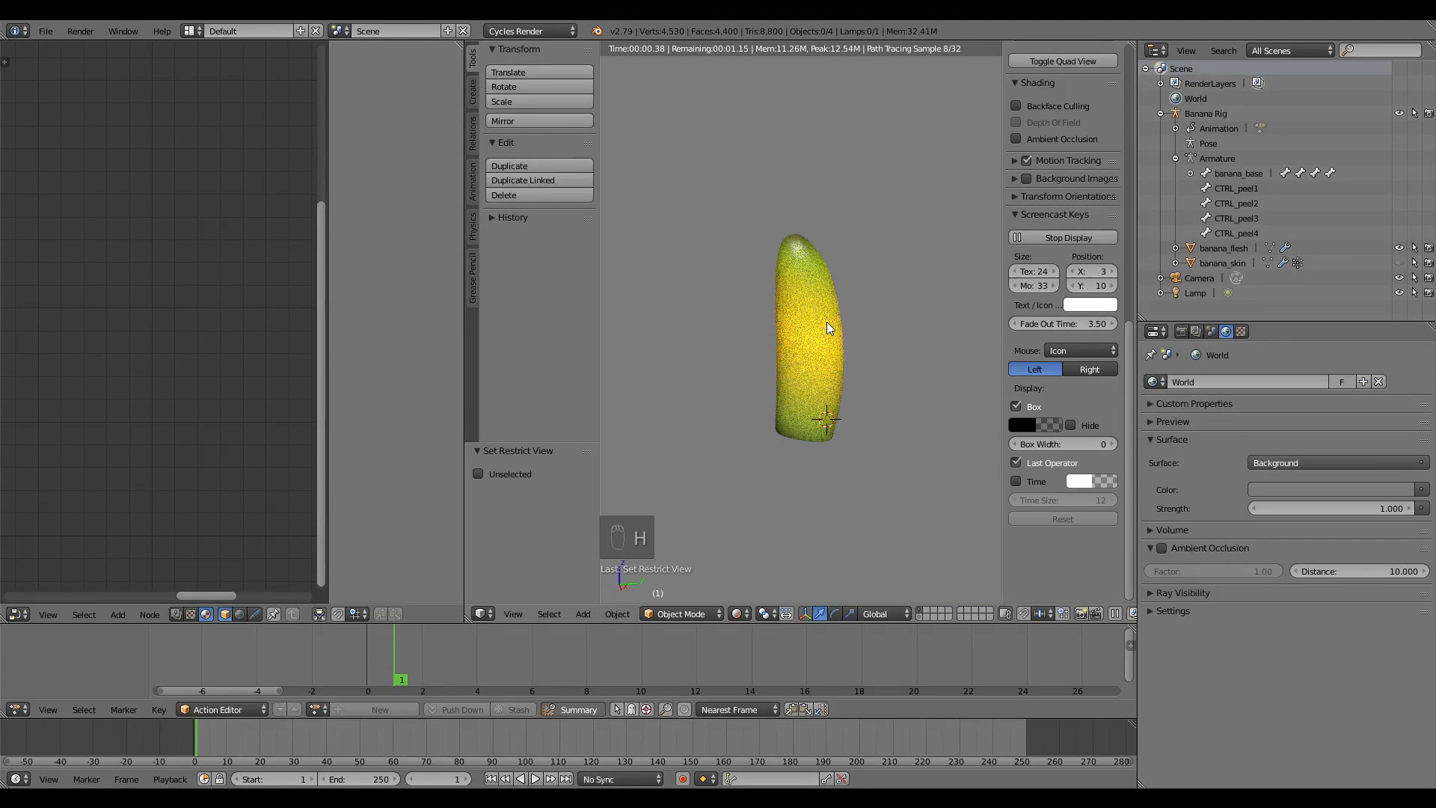
pyautogui.rightClick(827, 328)
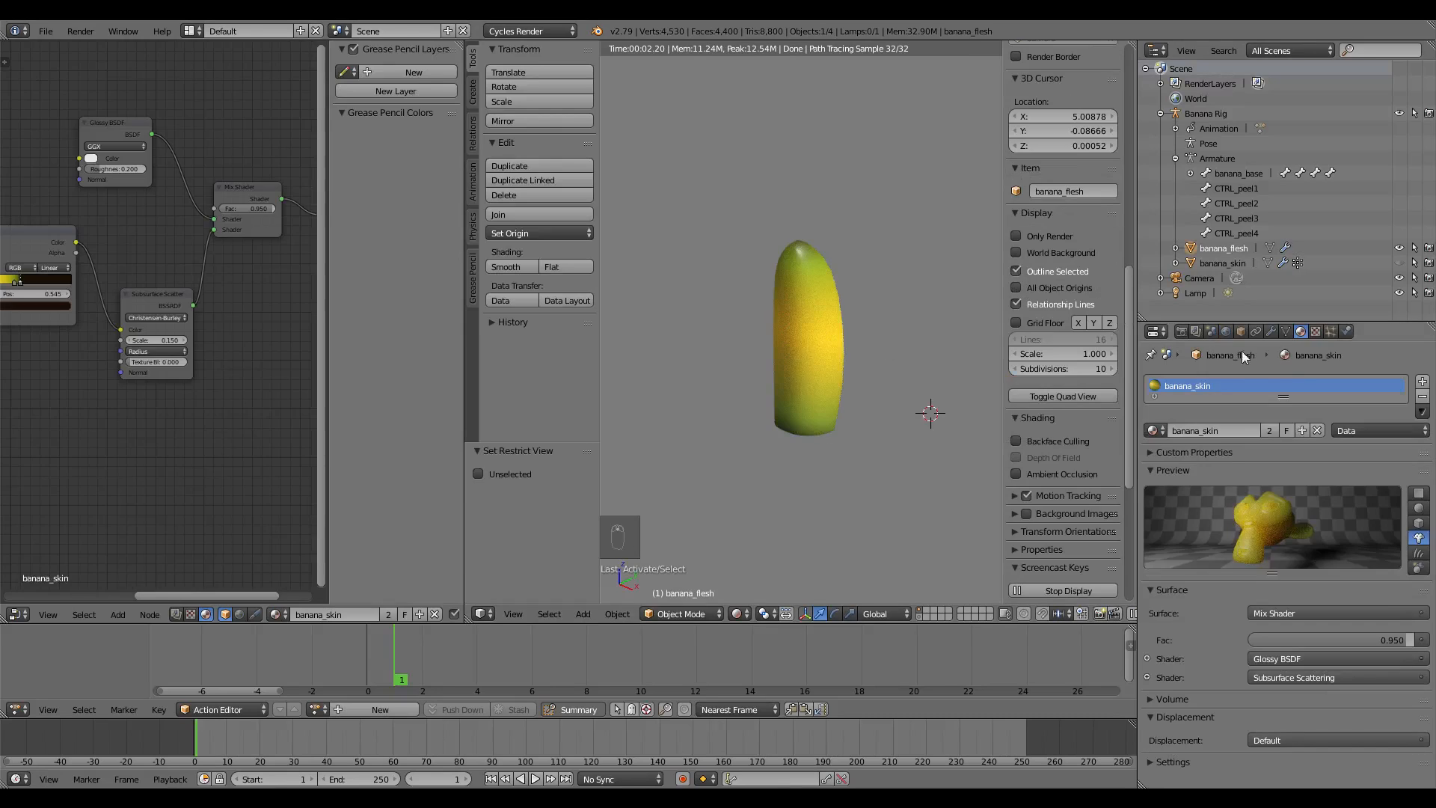
# Make the flesh material single-user and rename it banana_flesh
pyautogui.click(1267, 431)
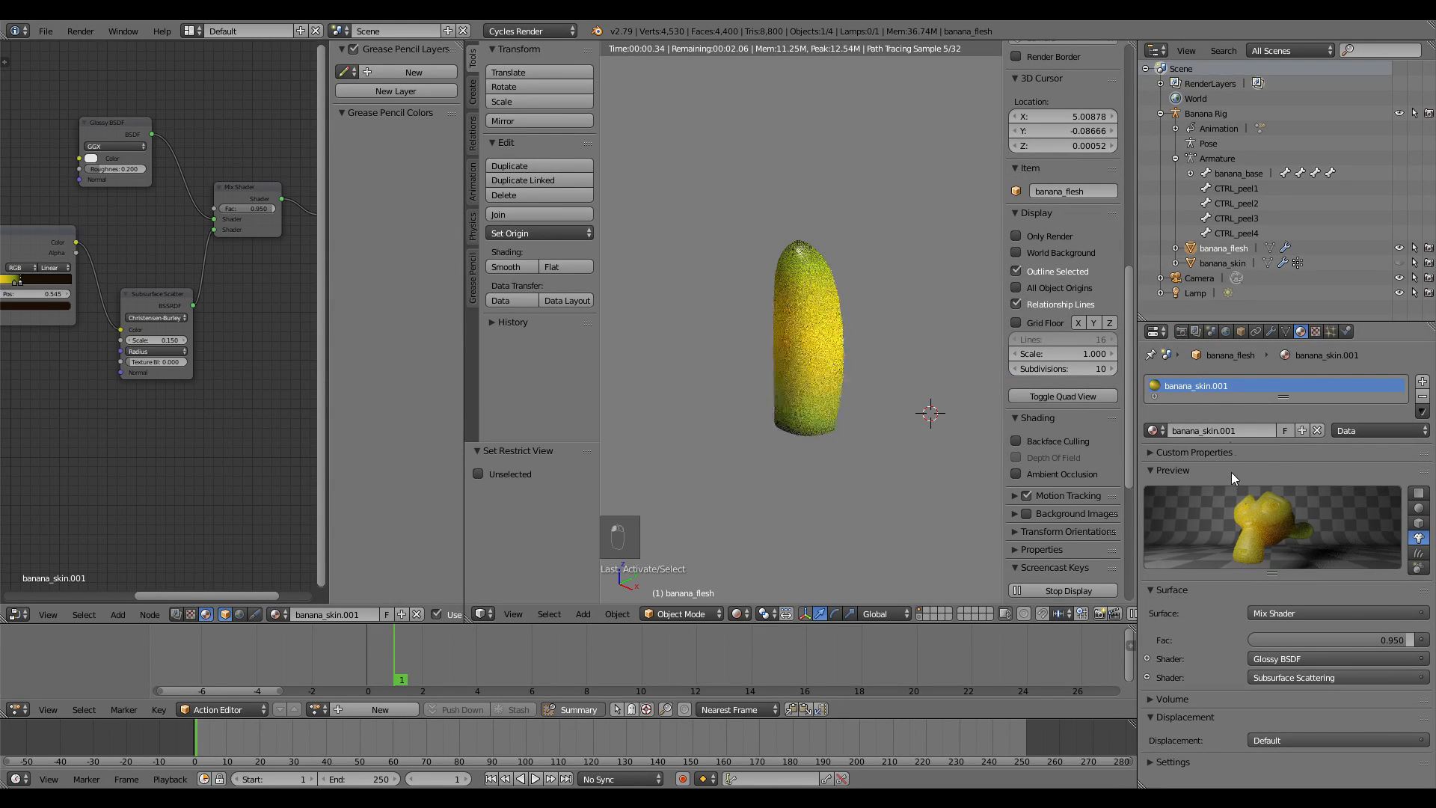
pyautogui.click(1230, 431)
pyautogui.moveTo(1203, 432); pyautogui.dragTo(1297, 441)
pyautogui.press('BackSpace')
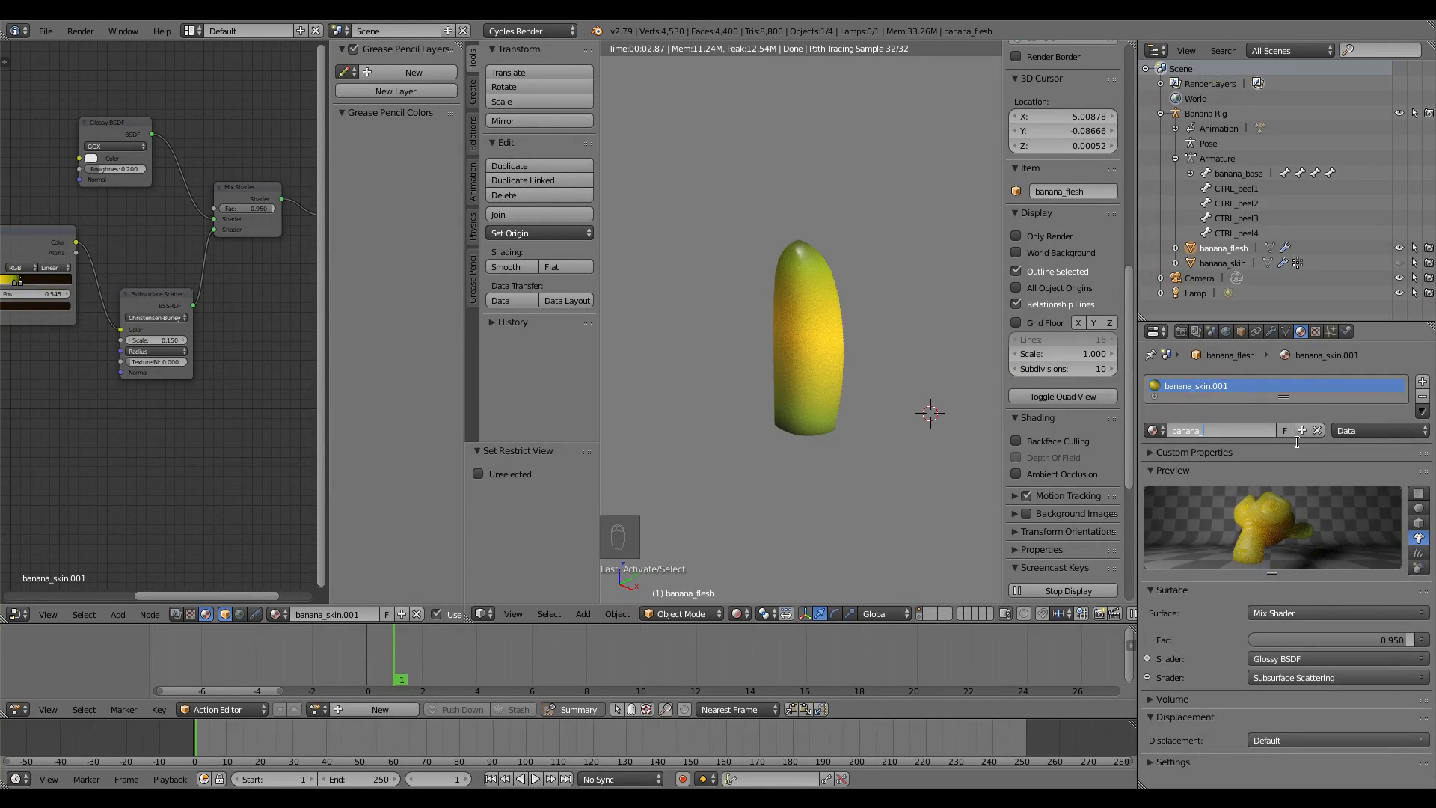
pyautogui.write('flesh')
pyautogui.press('Return')
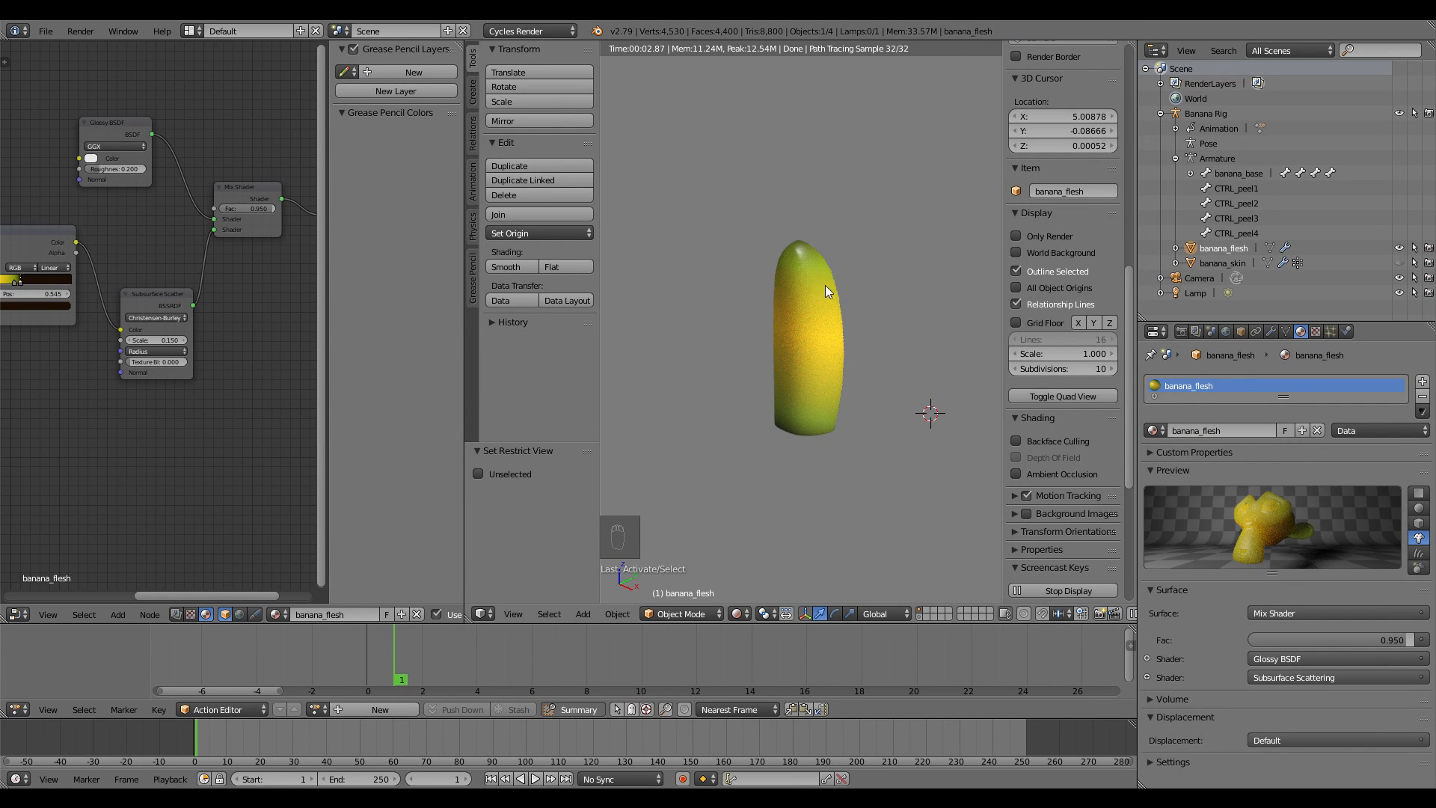
# Delete the ColorRamp node from banana_flesh, leaving the flesh rendering white
pyautogui.moveTo(825, 286); pyautogui.dragTo(724, 313, button='middle')
pyautogui.scroll(2, 724, 314)
pyautogui.keyDown('shift'); pyautogui.moveTo(774, 415); pyautogui.dragTo(776, 437, button='middle'); pyautogui.keyUp('shift')
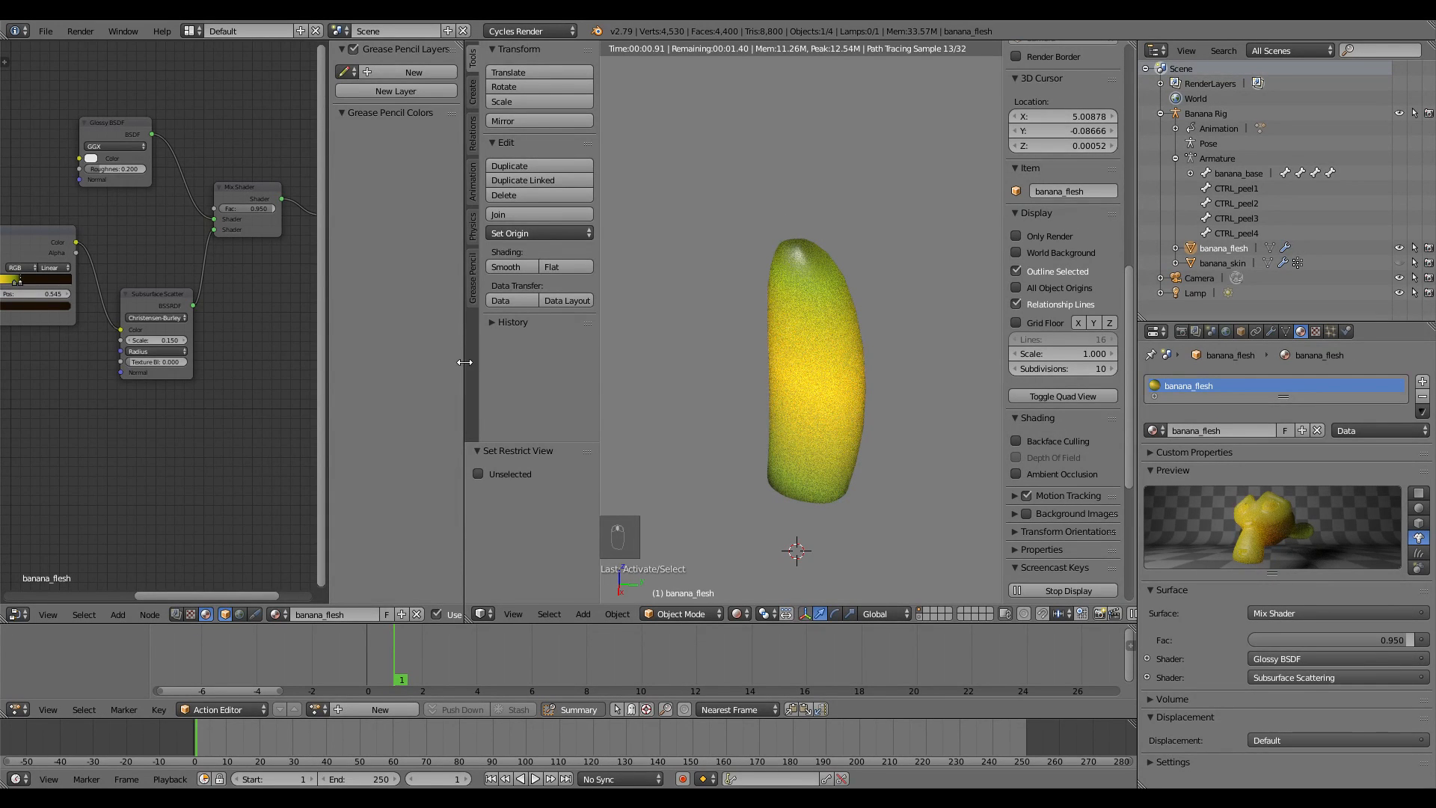
pyautogui.moveTo(464, 362); pyautogui.dragTo(596, 362)
pyautogui.press('Delete')
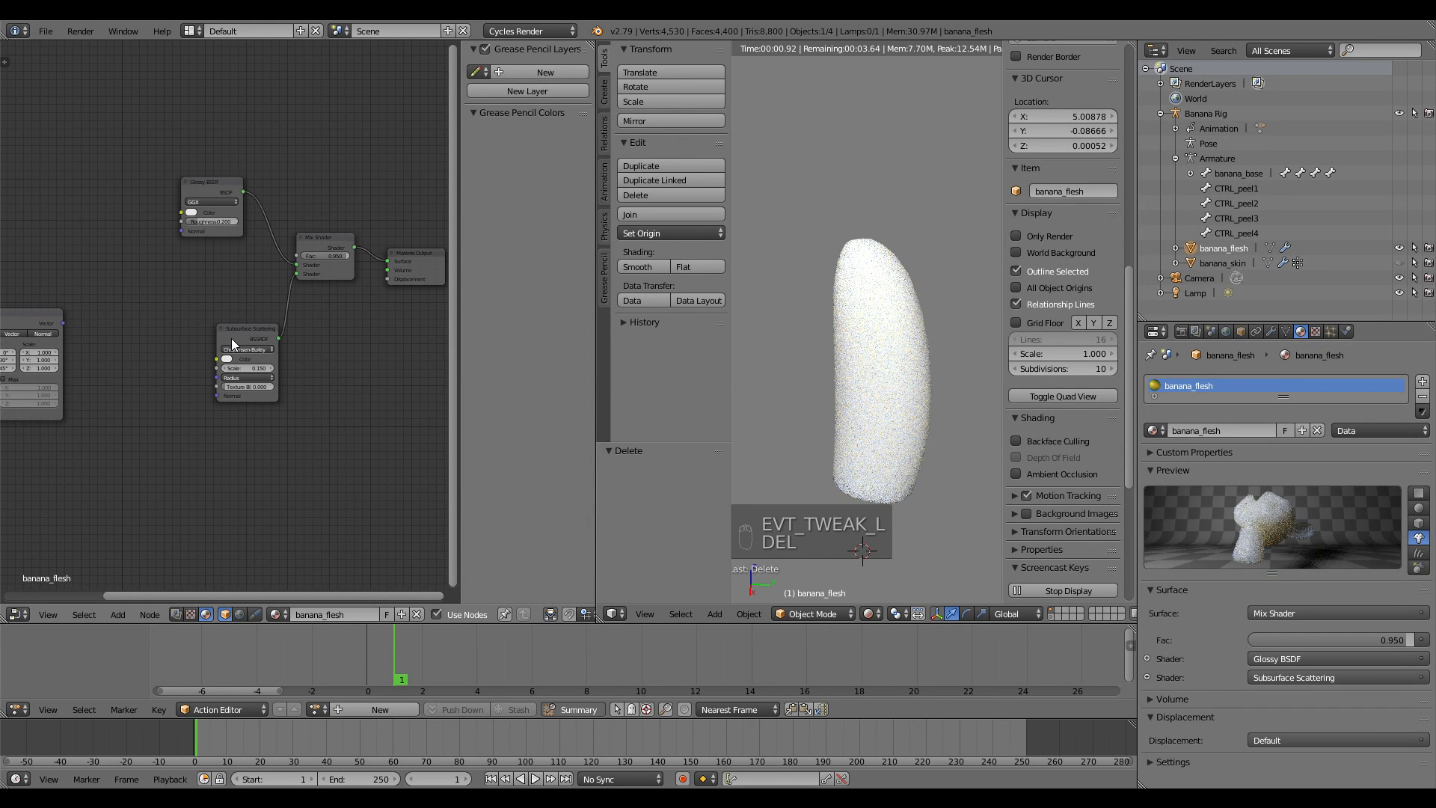
# Undo twice to restore the deleted ColorRamp node
pyautogui.hotkey('ctrl', 'z')
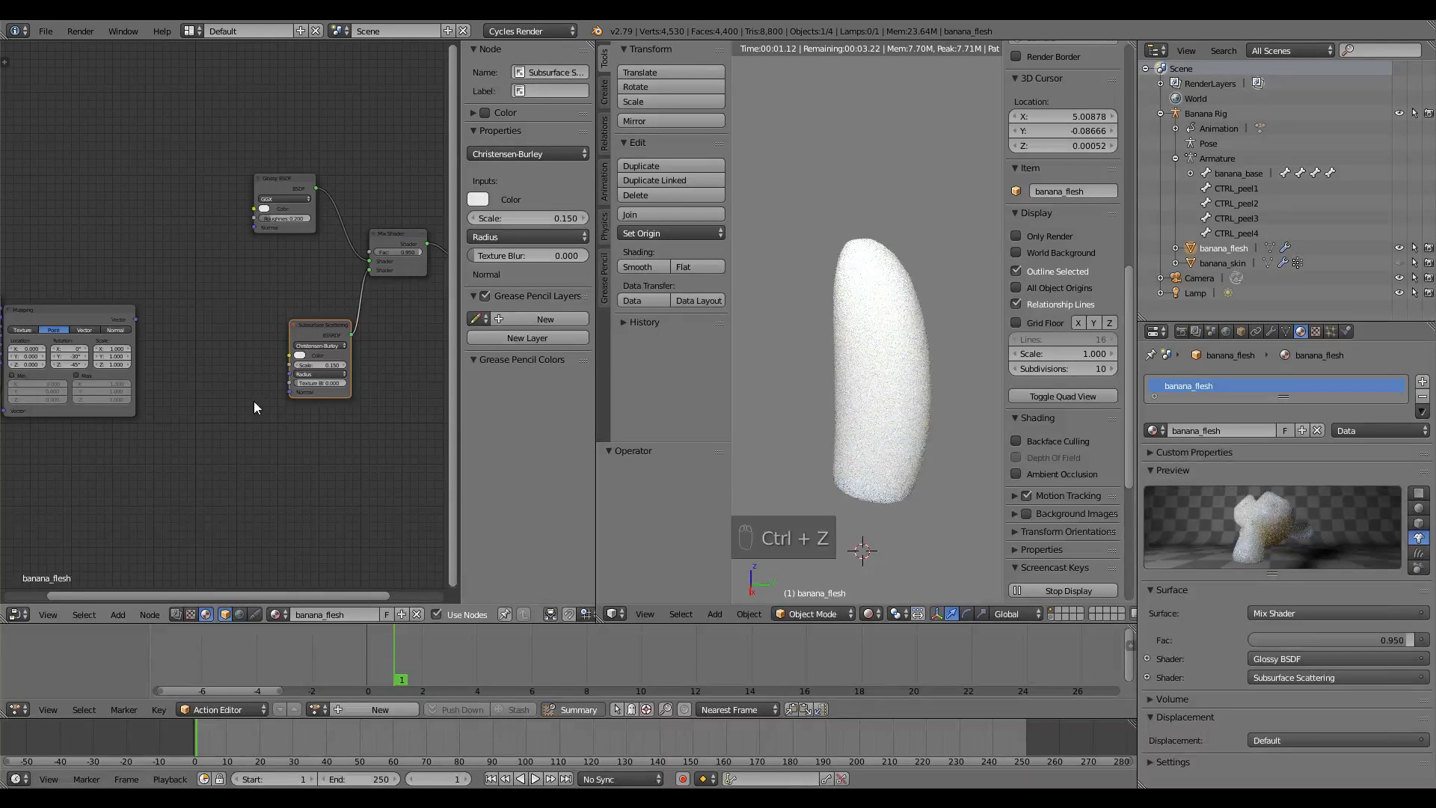
pyautogui.hotkey('ctrl', 'z')
pyautogui.scroll(4, 253, 400)
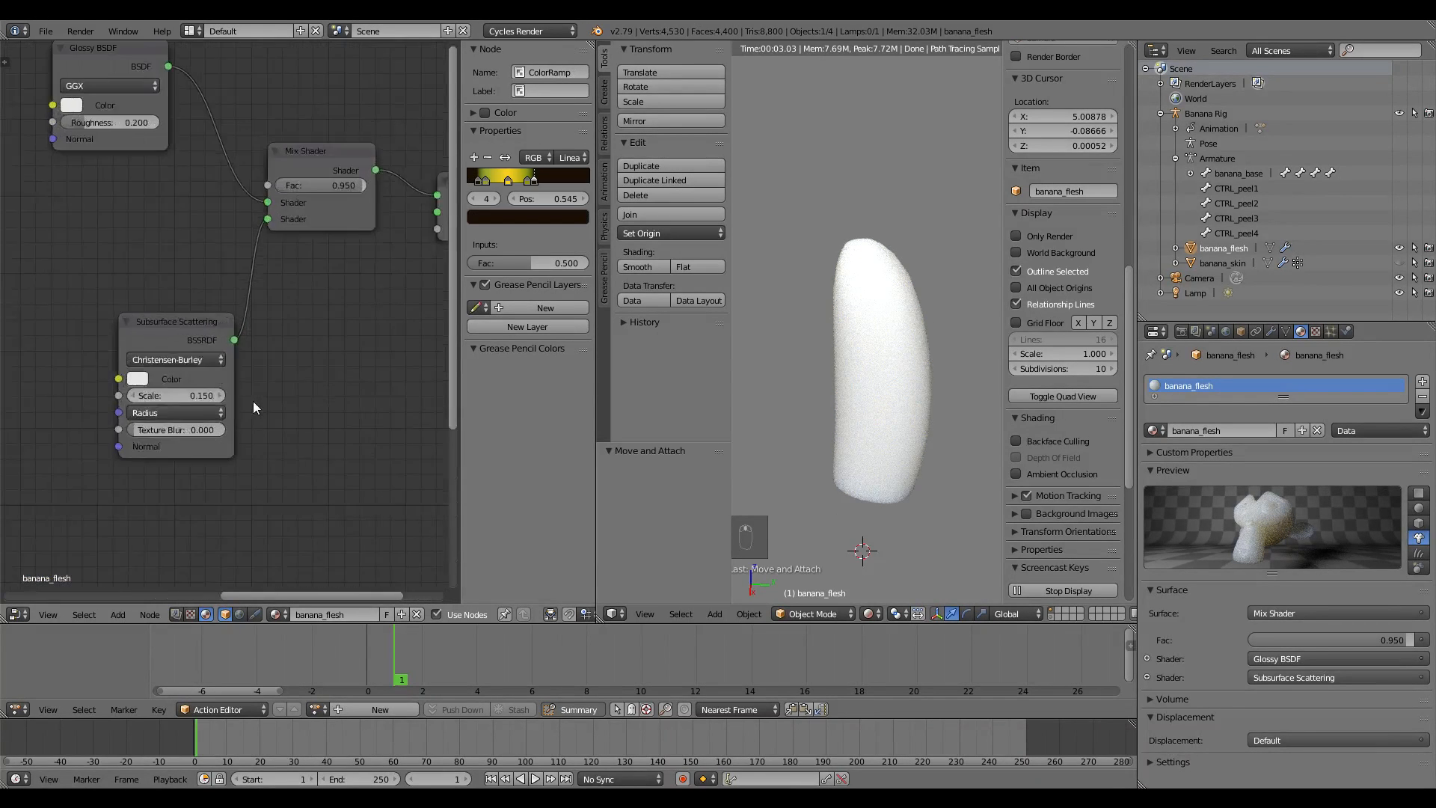
pyautogui.moveTo(267, 425); pyautogui.dragTo(311, 379, button='middle')
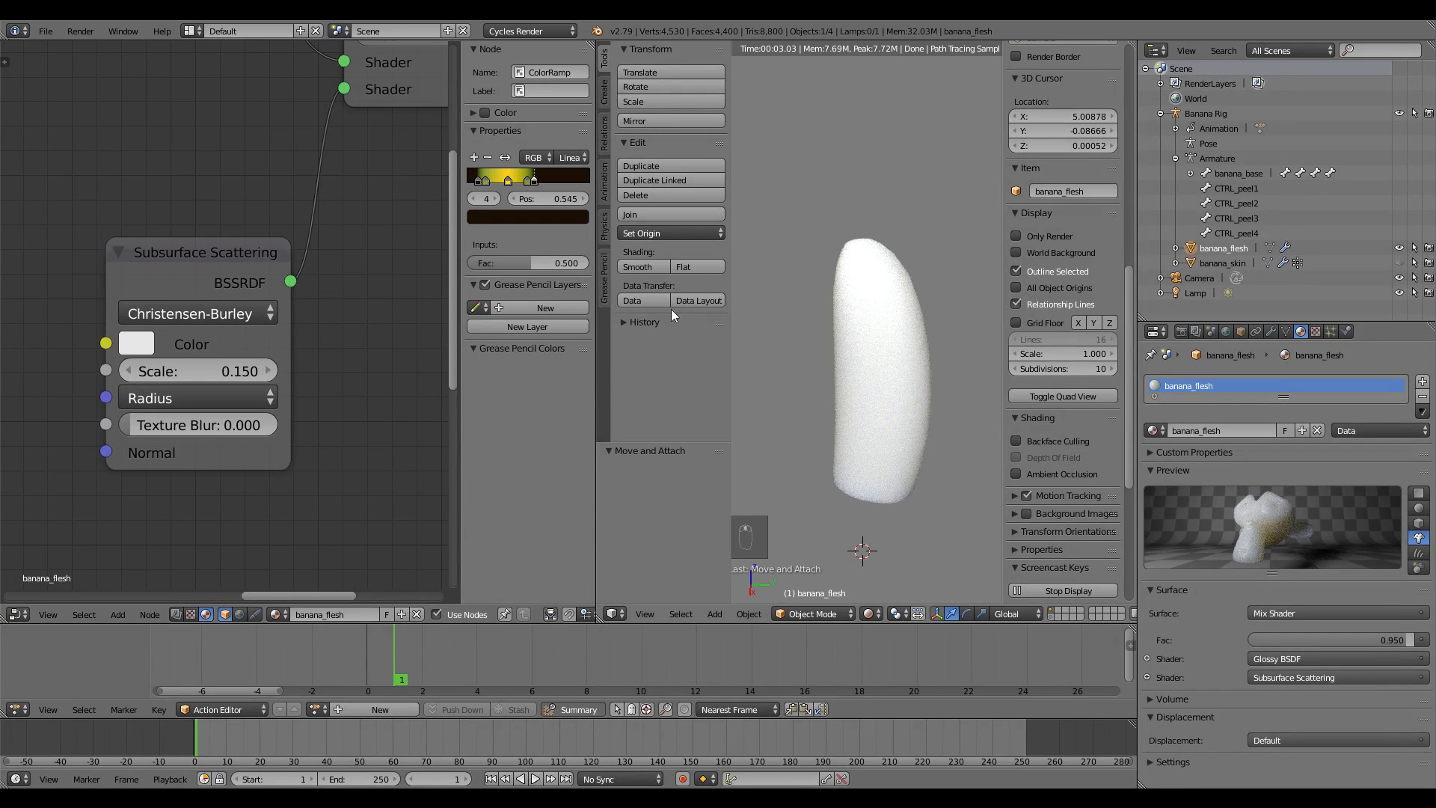
# Set the Subsurface Scattering colour to pale cream (R 0.784, G 0.800, B 0.598)
pyautogui.click(142, 347)
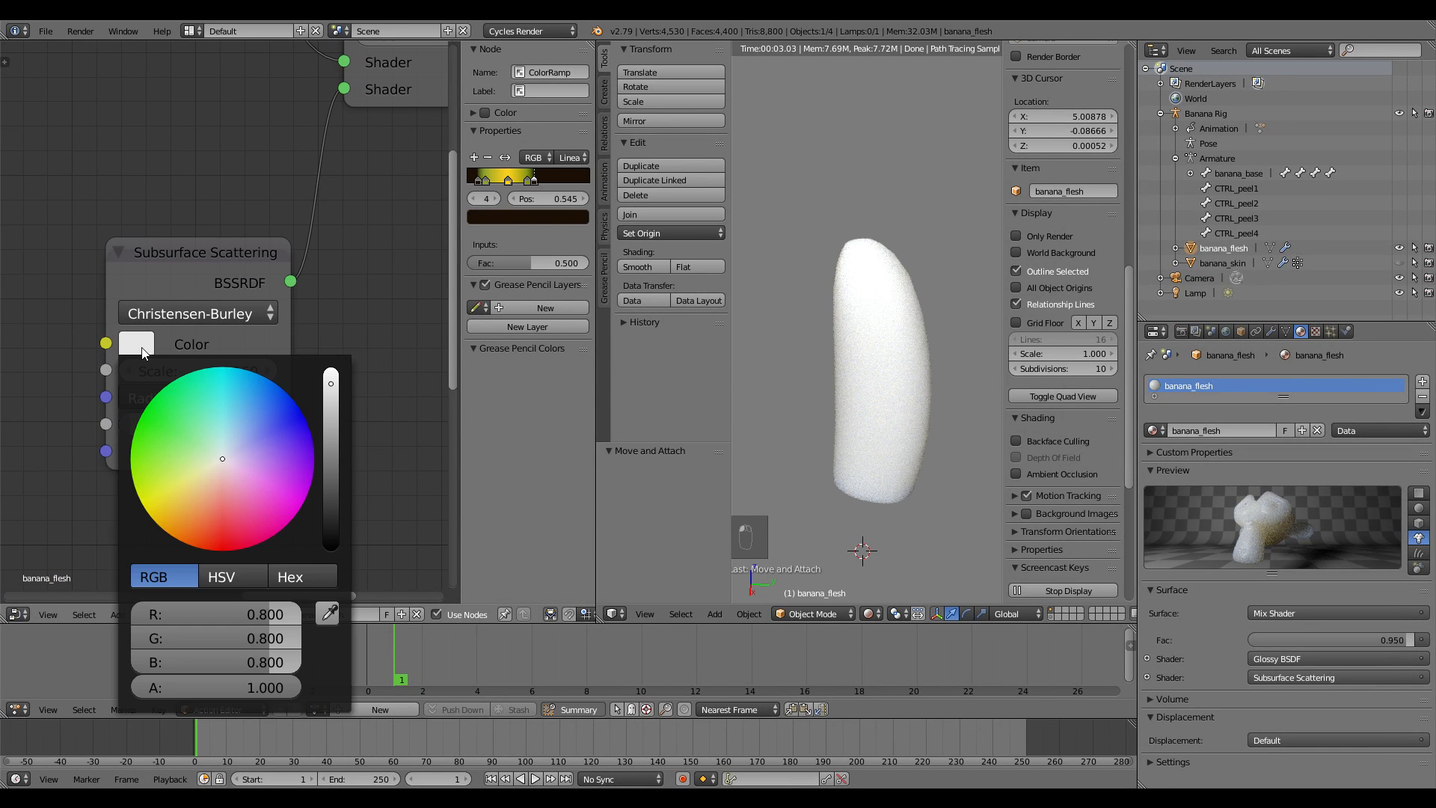
pyautogui.moveTo(213, 464); pyautogui.dragTo(208, 466)
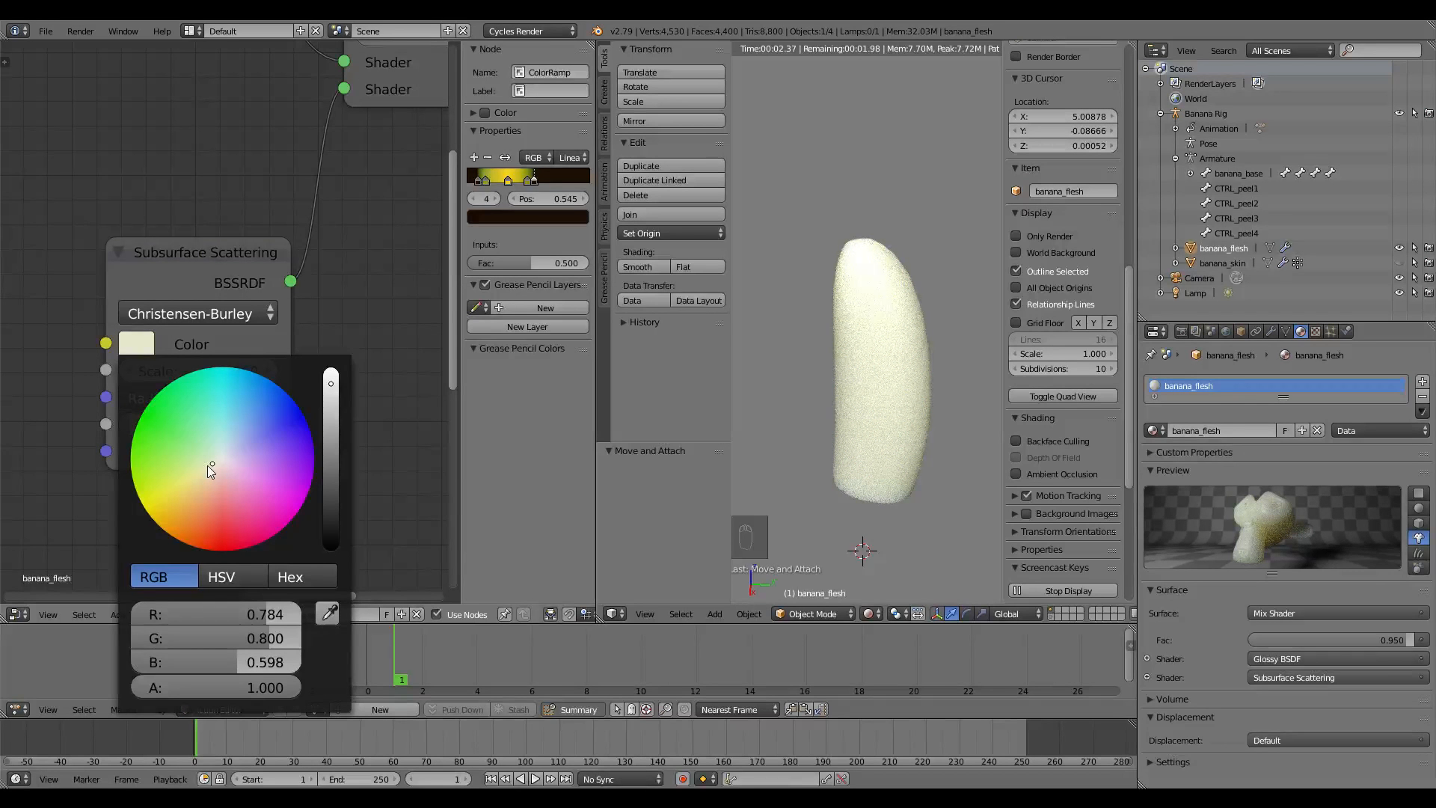
pyautogui.click(208, 465)
pyautogui.scroll(-3, 292, 395)
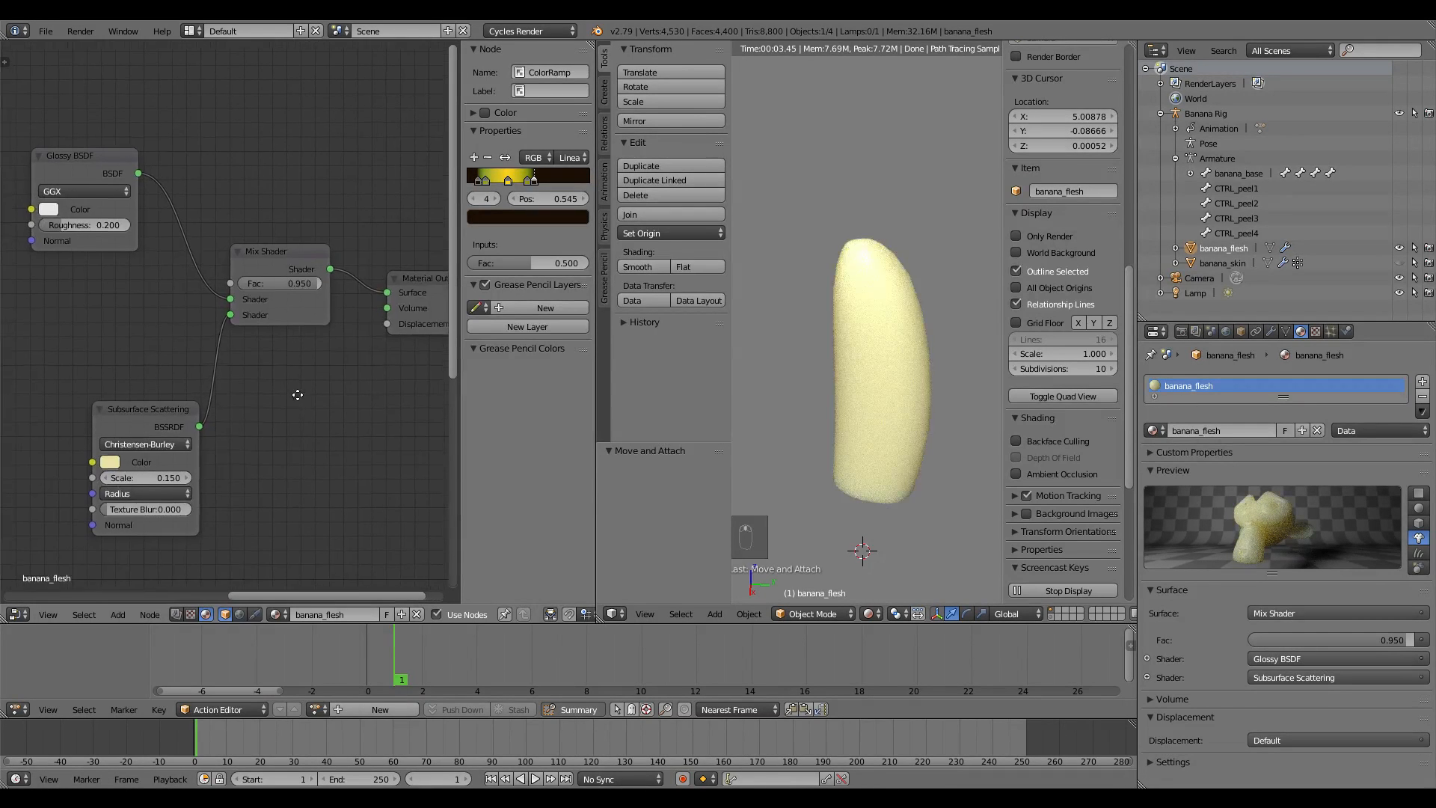
# Link the Subsurface Scattering BSSRDF straight into the Material Output Surface input
pyautogui.moveTo(235, 319); pyautogui.dragTo(389, 297)
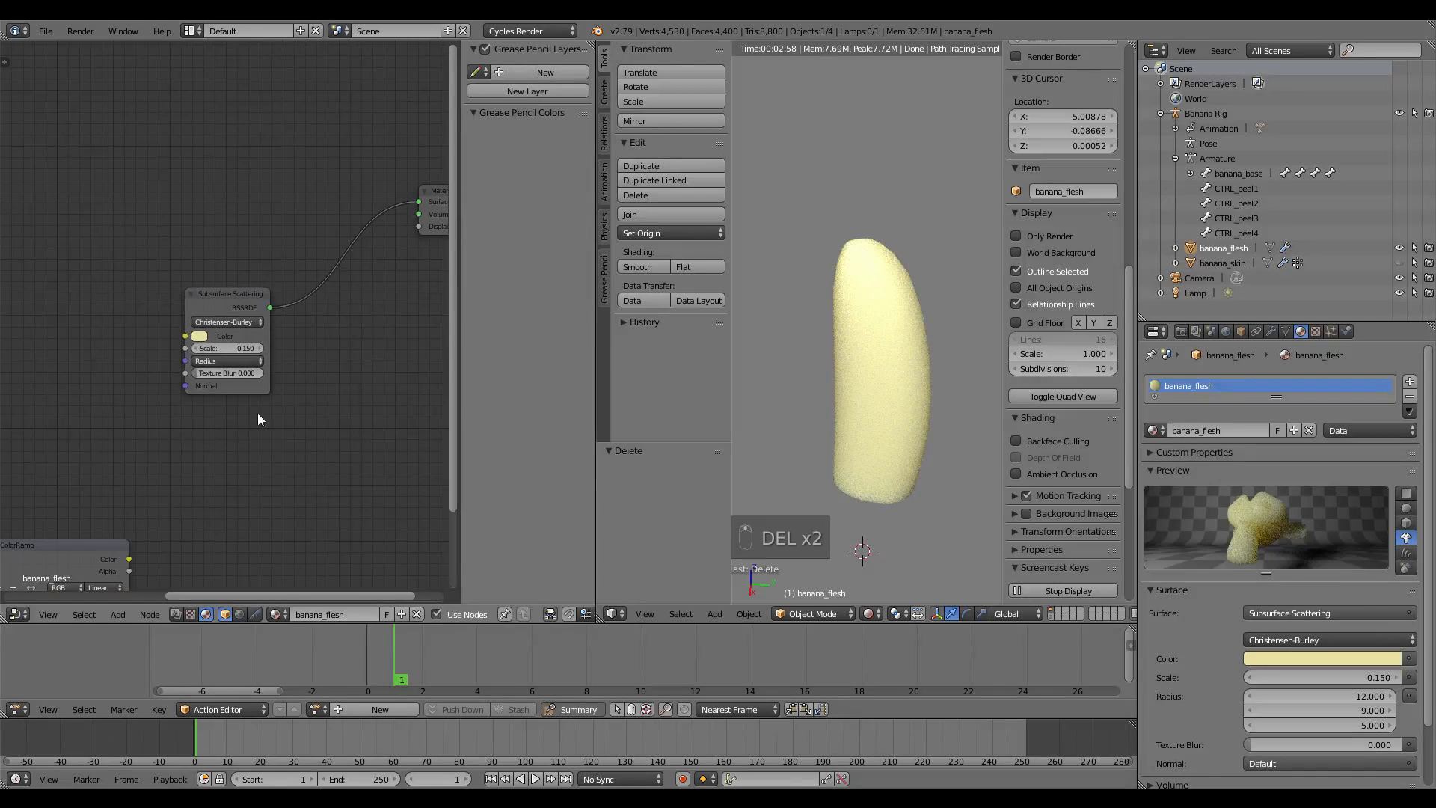
pyautogui.moveTo(238, 447); pyautogui.dragTo(257, 392, button='middle')
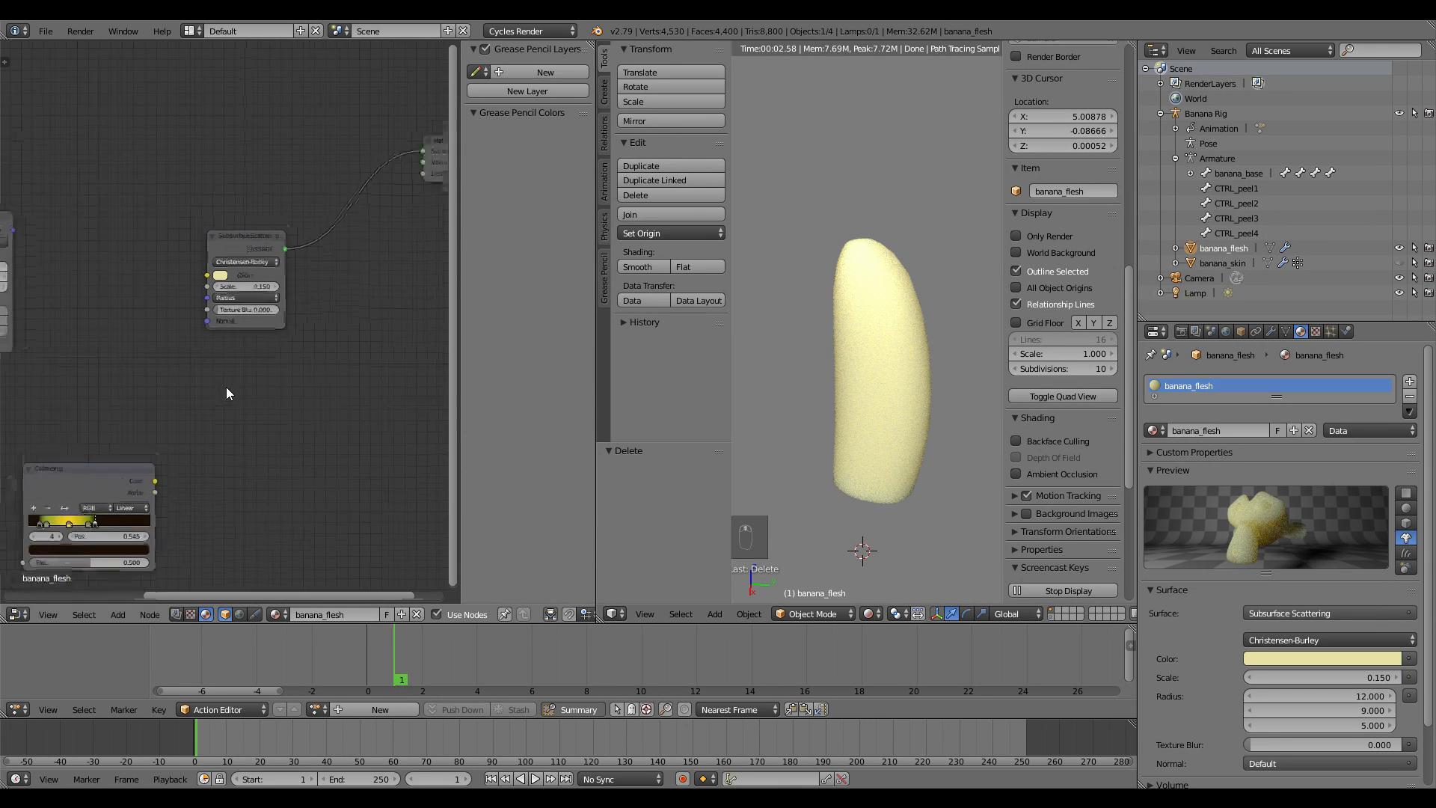
pyautogui.scroll(-1, 226, 387)
pyautogui.moveTo(226, 387); pyautogui.dragTo(196, 356, button='middle')
# Add a Wave Texture node and rearrange the Texture Coordinate and Mapping nodes around it
pyautogui.hotkey('shift', 'a')
pyautogui.moveTo(200, 362)
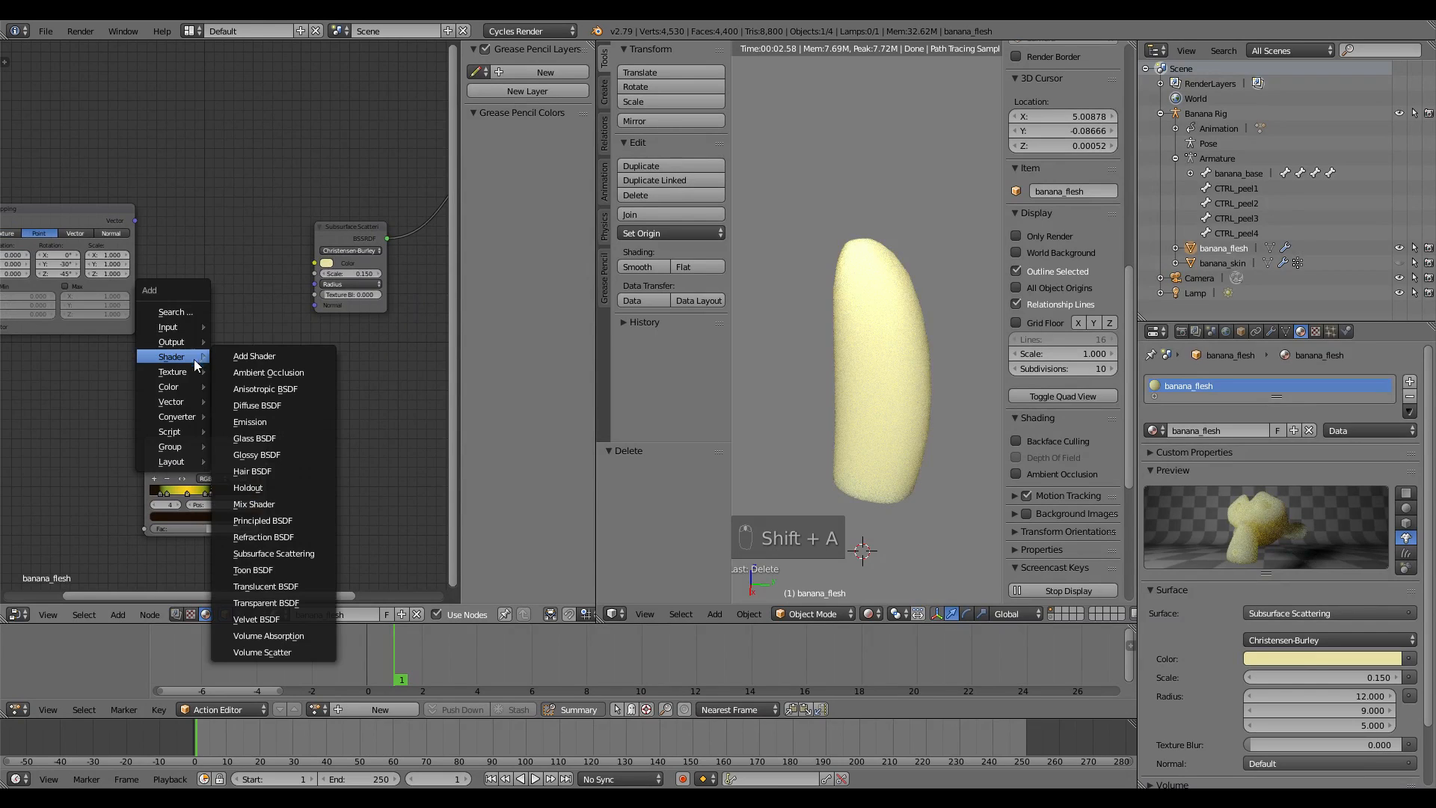
pyautogui.moveTo(181, 384)
pyautogui.moveTo(184, 332)
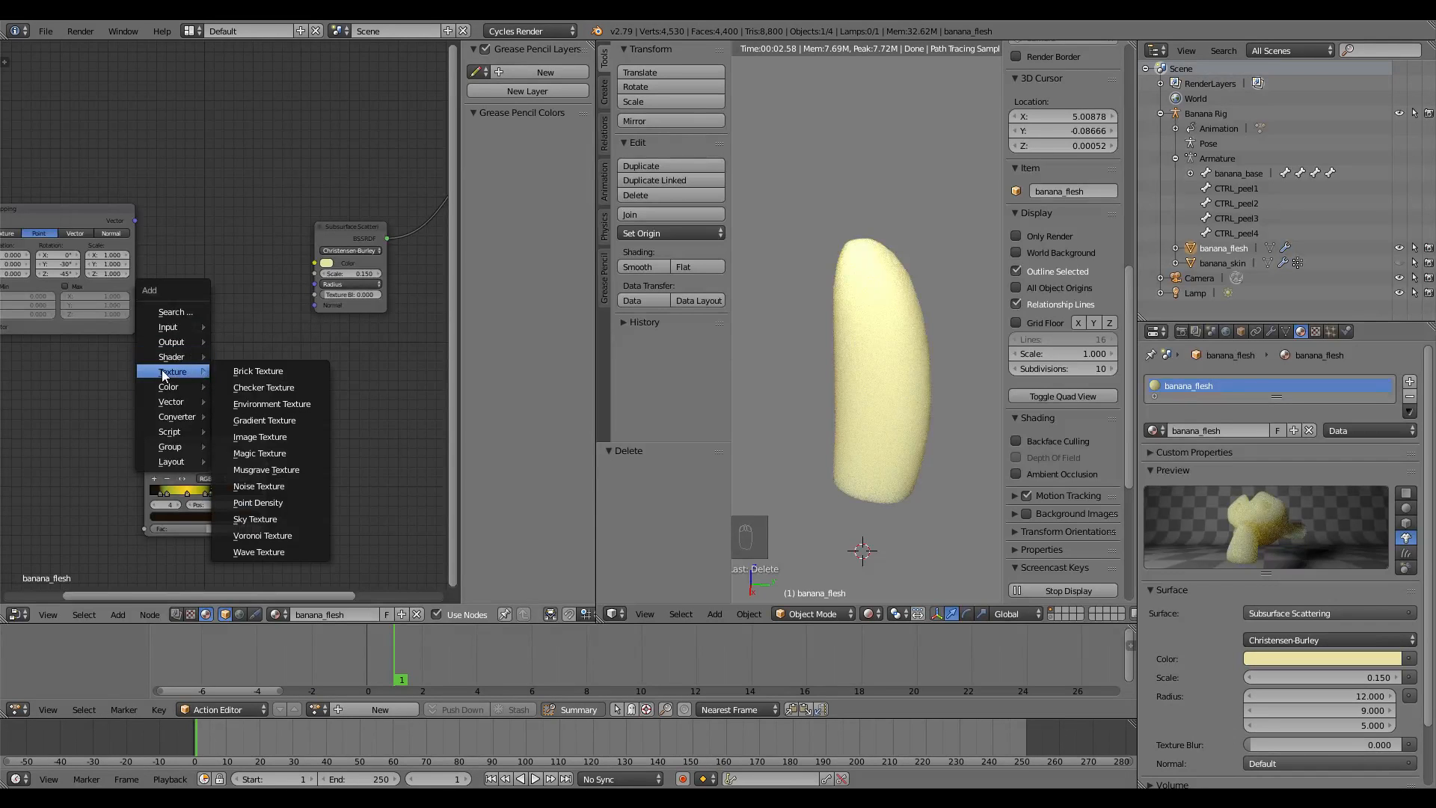
pyautogui.click(282, 550)
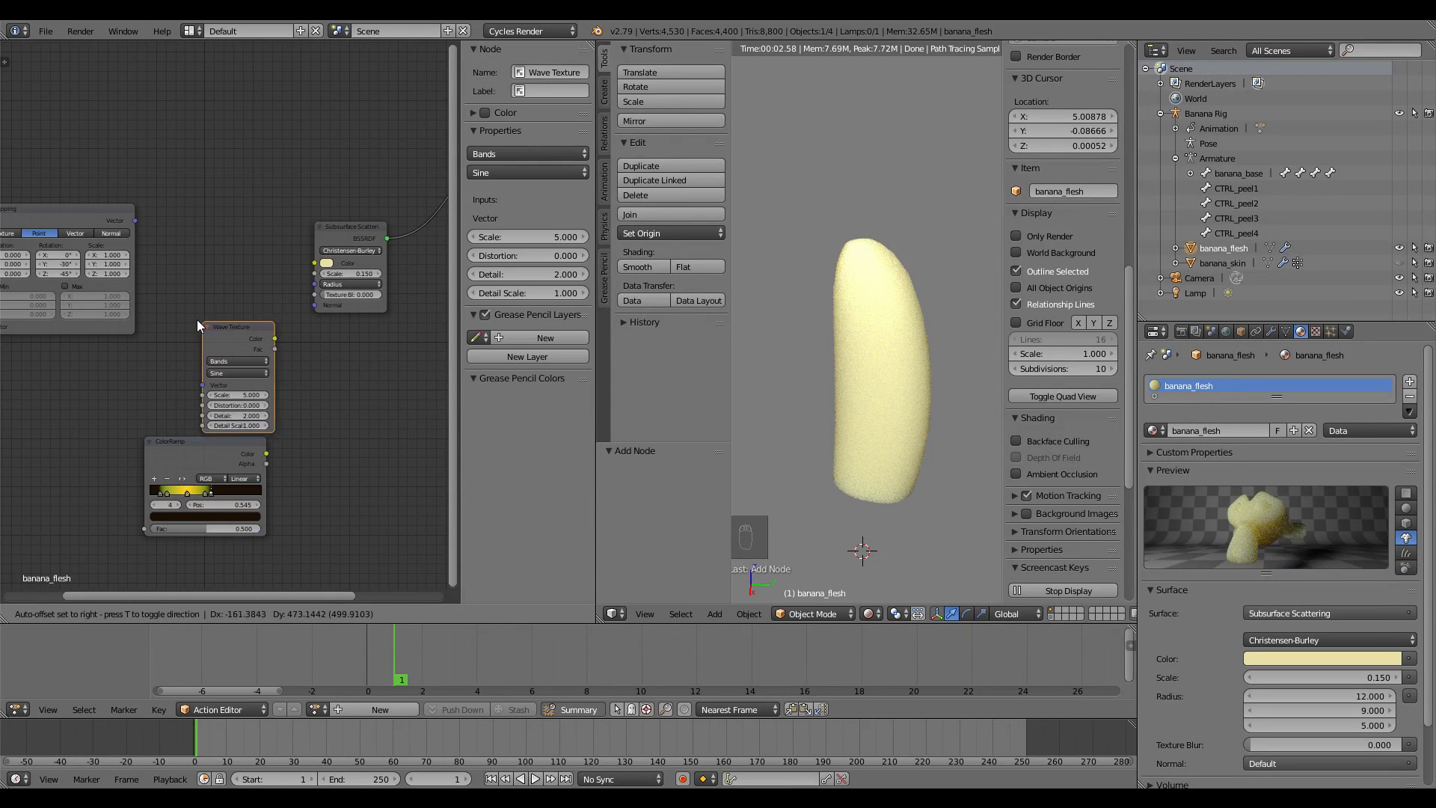
pyautogui.click(176, 310)
pyautogui.moveTo(190, 294); pyautogui.dragTo(331, 271, button='middle')
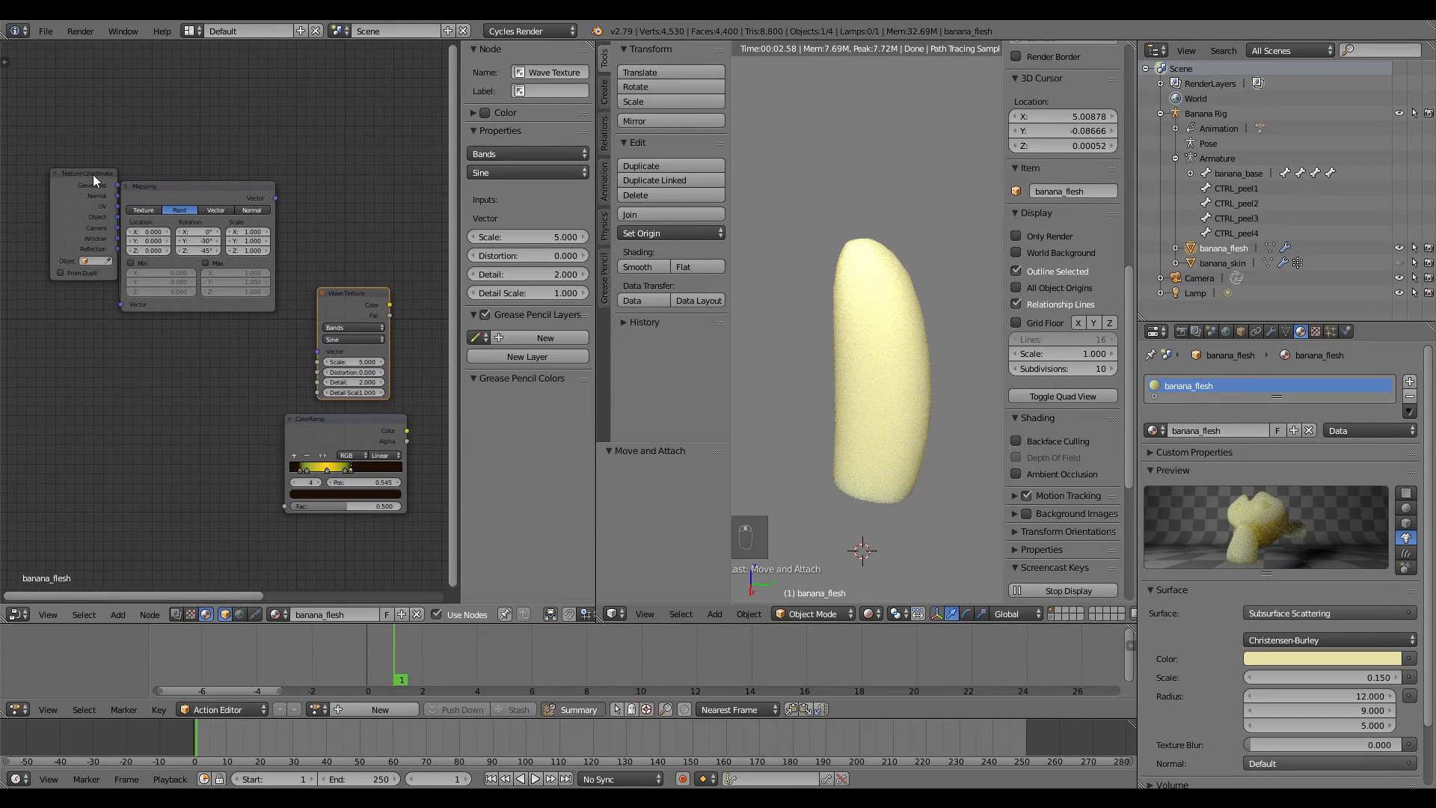
pyautogui.moveTo(93, 173); pyautogui.dragTo(56, 236)
pyautogui.moveTo(181, 194); pyautogui.dragTo(164, 218)
pyautogui.moveTo(321, 250); pyautogui.dragTo(271, 279, button='middle')
# Link Mapping Vector into the Wave Texture and its Color into Subsurface Scattering Color
pyautogui.click(297, 327)
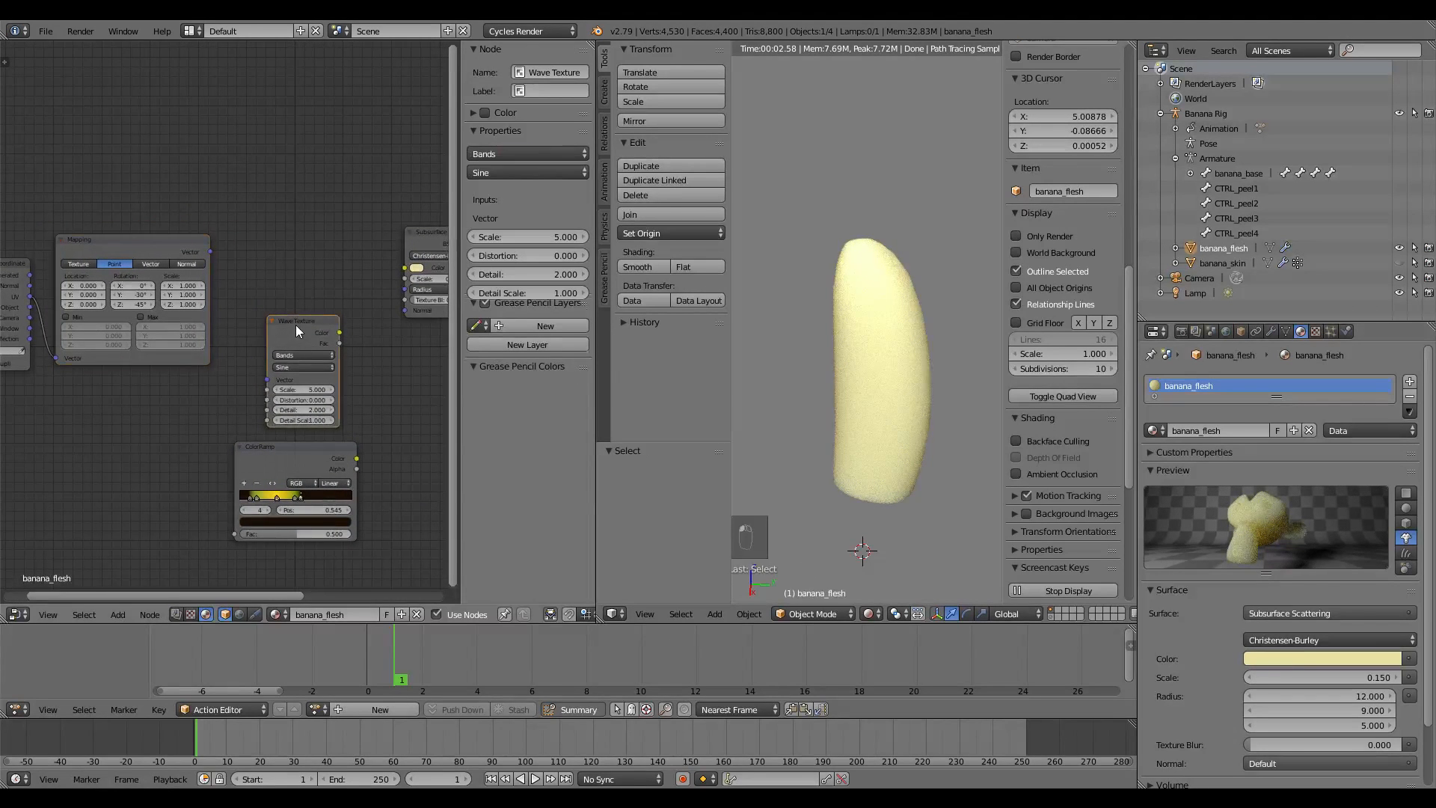
pyautogui.moveTo(296, 329); pyautogui.dragTo(305, 279)
pyautogui.moveTo(210, 252); pyautogui.dragTo(276, 329)
pyautogui.moveTo(320, 370); pyautogui.dragTo(227, 378, button='middle')
pyautogui.scroll(1, 153, 373)
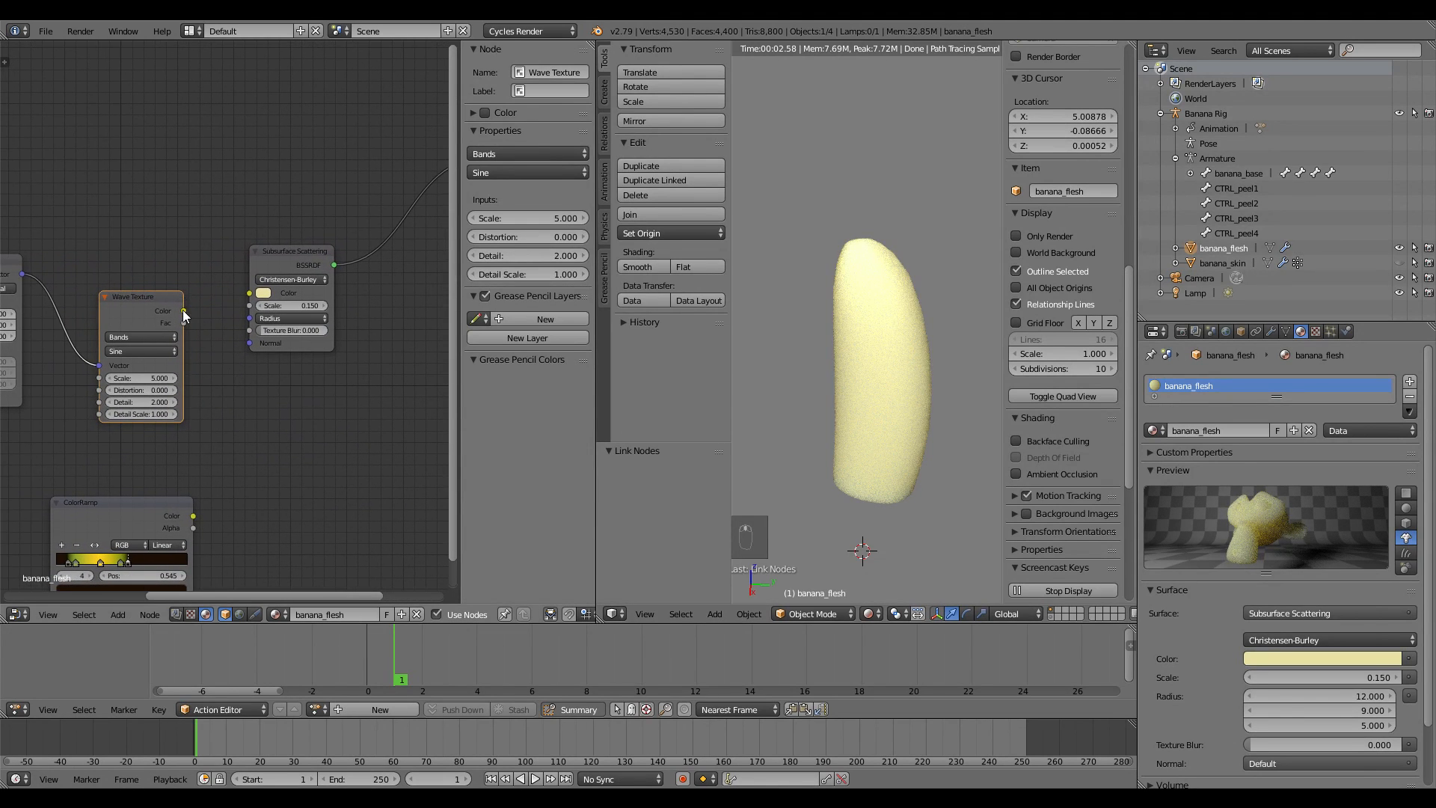
pyautogui.moveTo(184, 311); pyautogui.dragTo(249, 292)
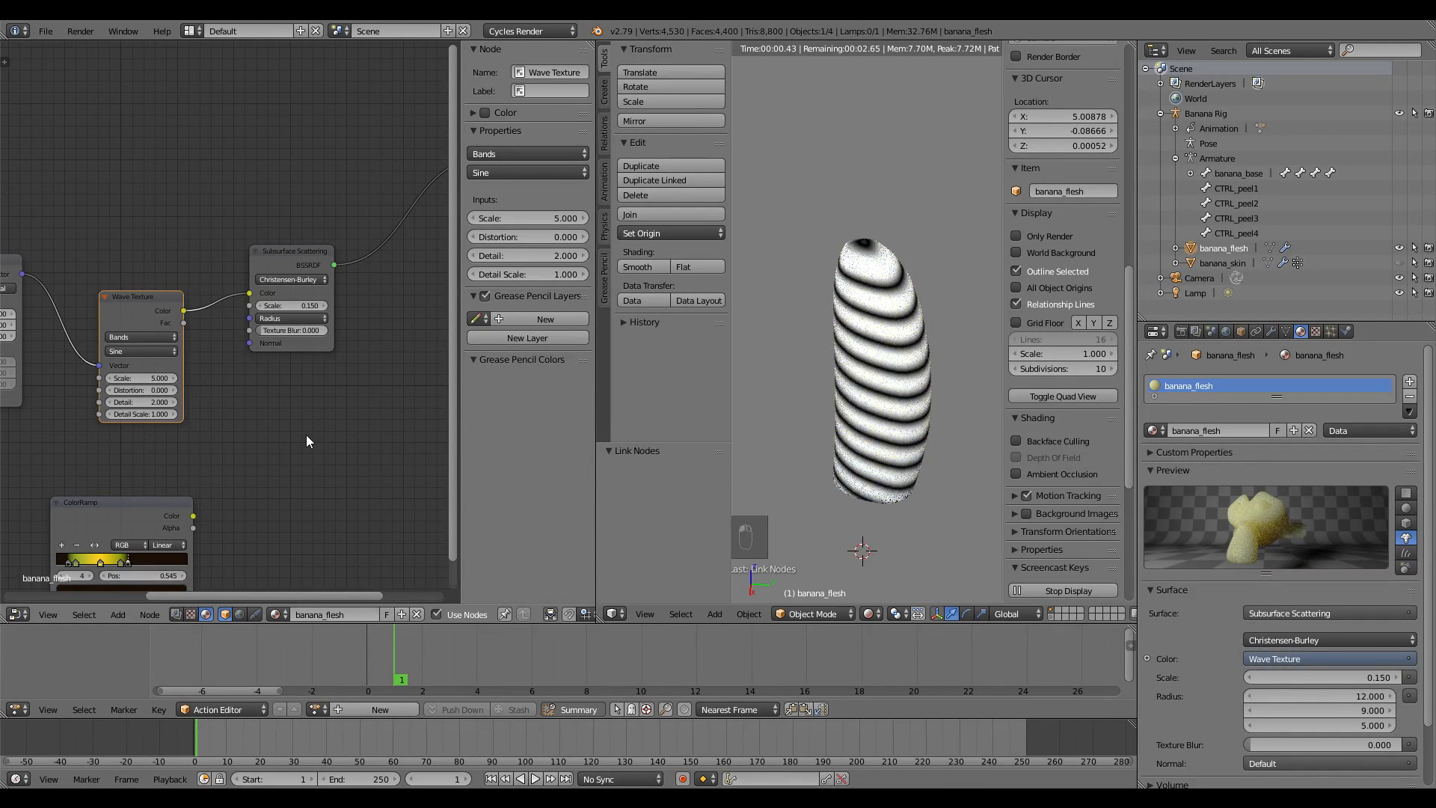
# Set the Mapping rotation to Y 0° and Z 45° for diagonal bands
pyautogui.moveTo(306, 441); pyautogui.dragTo(272, 419, button='middle')
pyautogui.write('0')
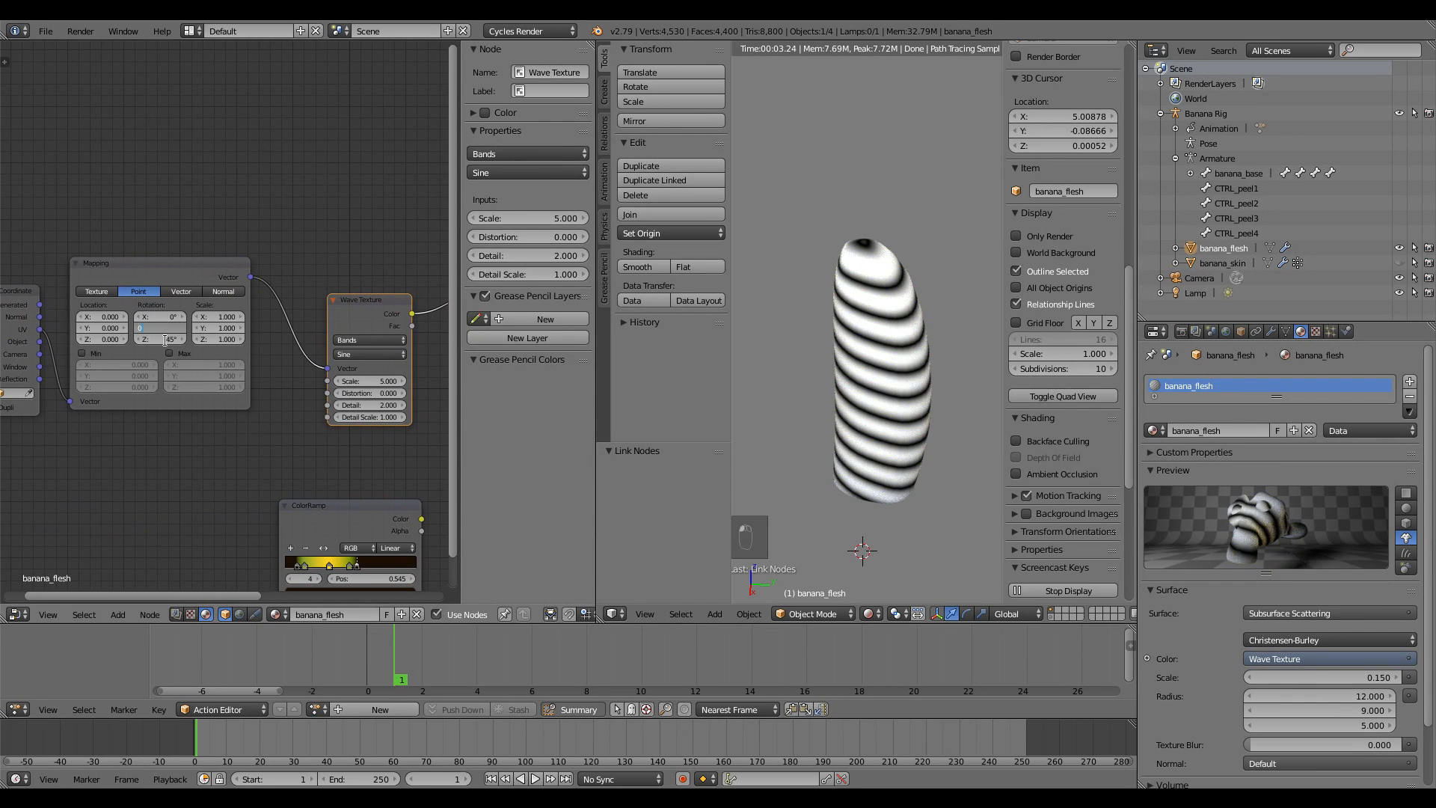
pyautogui.press('Return')
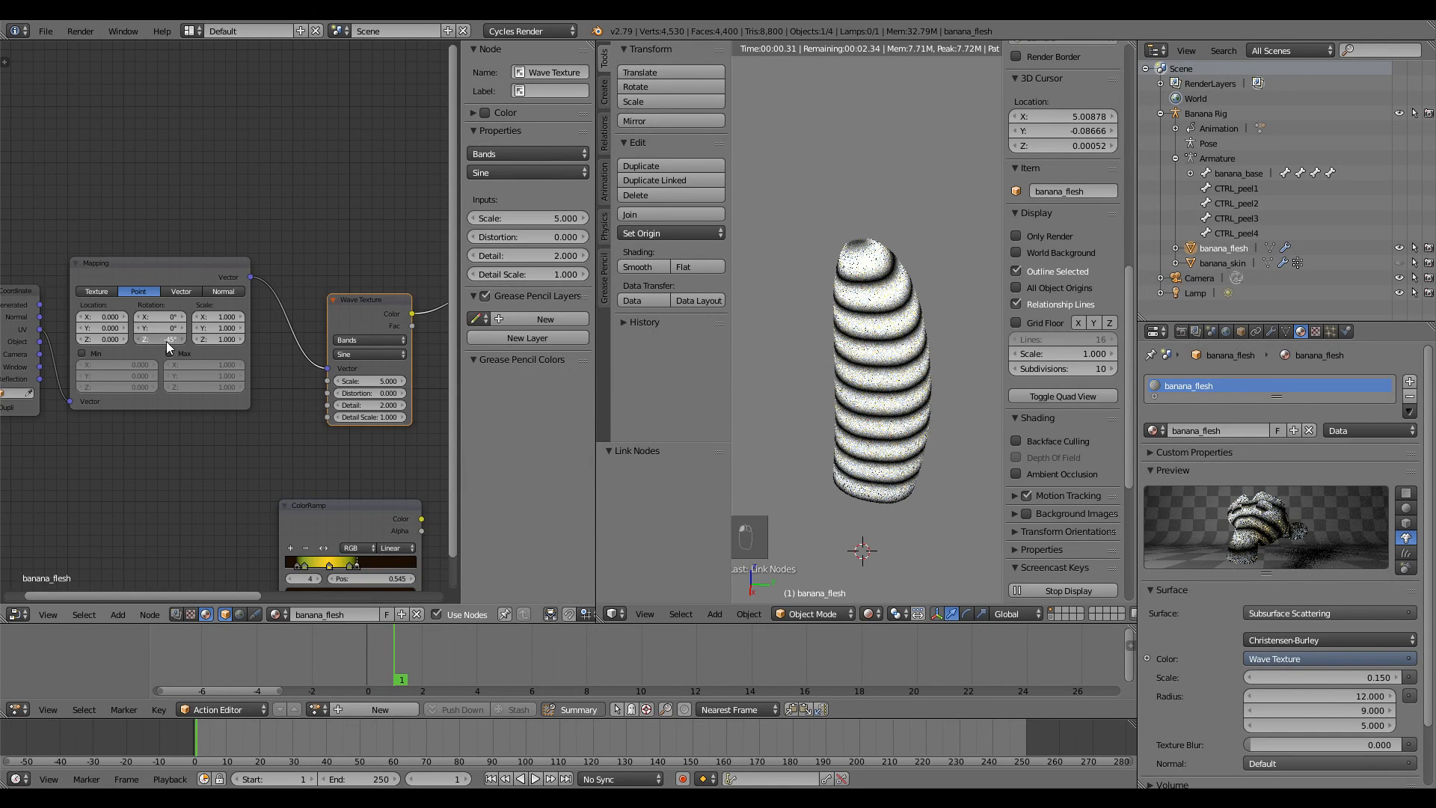
pyautogui.press('-')
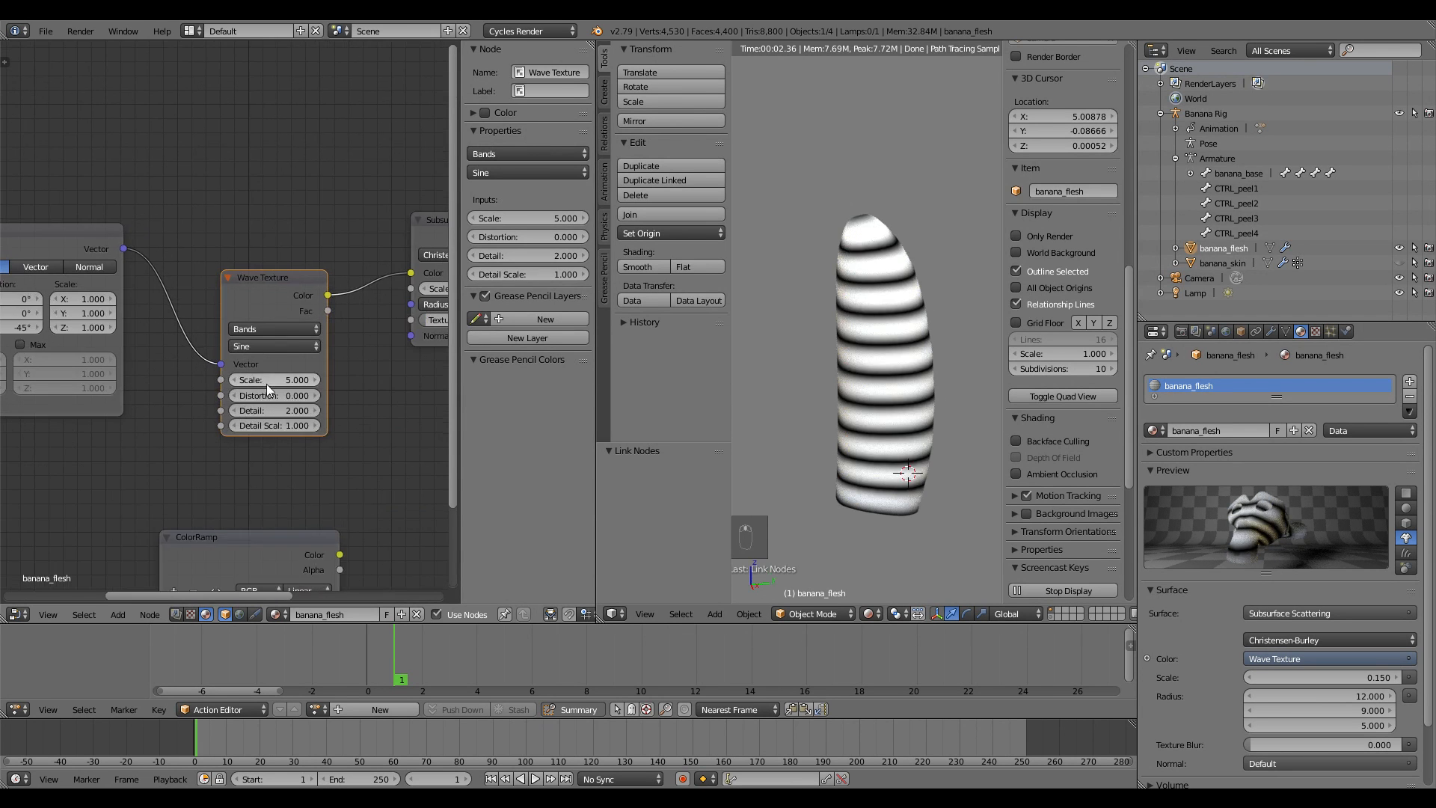
# Increase the Wave Texture Scale to make the stripes denser
pyautogui.moveTo(277, 389); pyautogui.dragTo(338, 391)
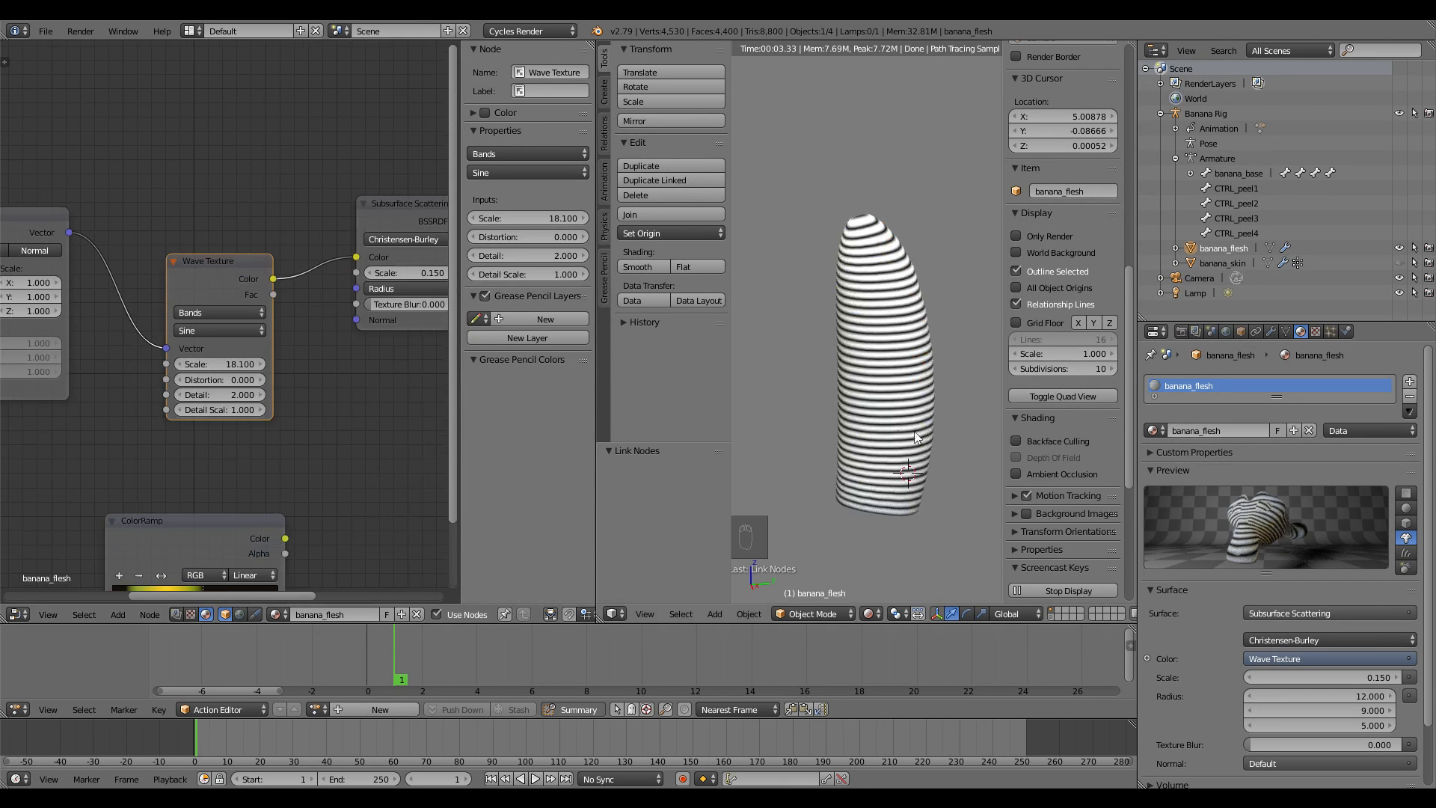
pyautogui.moveTo(318, 370); pyautogui.dragTo(252, 419, button='middle')
pyautogui.scroll(-10, 261, 383)
# Rearrange the shader nodes and test the wave colour on the Material Output Displacement input
pyautogui.moveTo(222, 333); pyautogui.dragTo(234, 305)
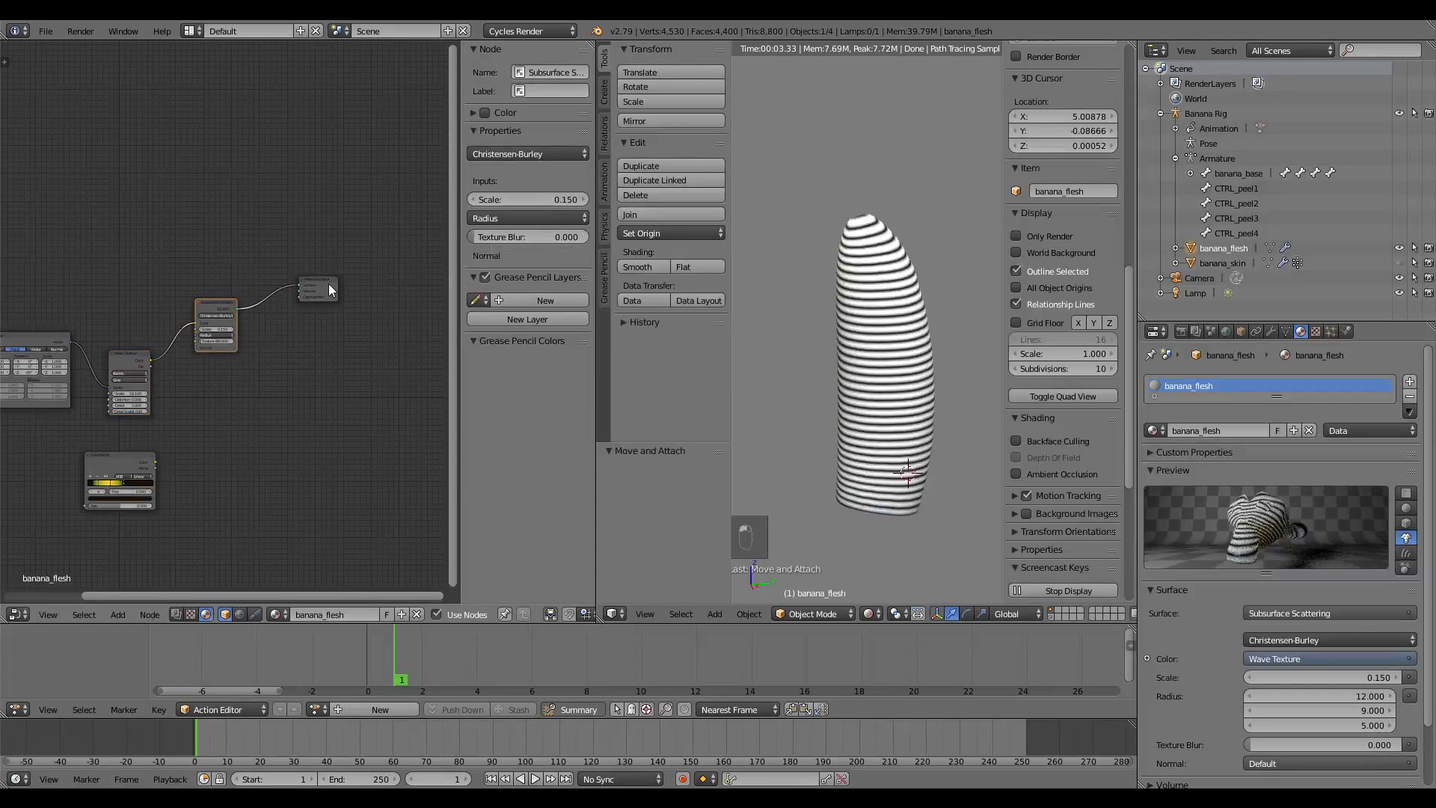
pyautogui.moveTo(329, 285); pyautogui.dragTo(318, 326)
pyautogui.scroll(3, 250, 386)
pyautogui.moveTo(234, 389); pyautogui.dragTo(290, 376, button='middle')
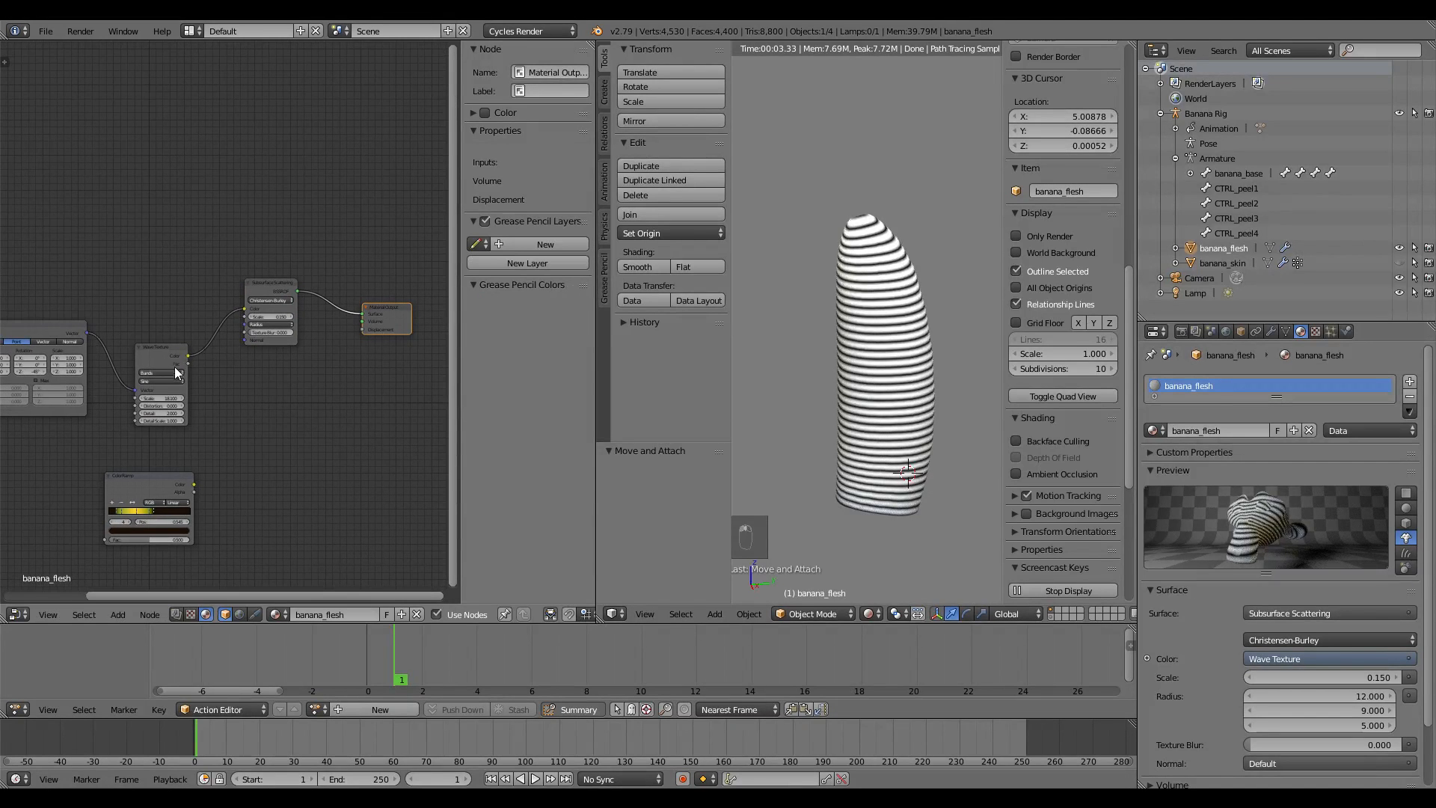
pyautogui.moveTo(187, 356); pyautogui.dragTo(361, 329)
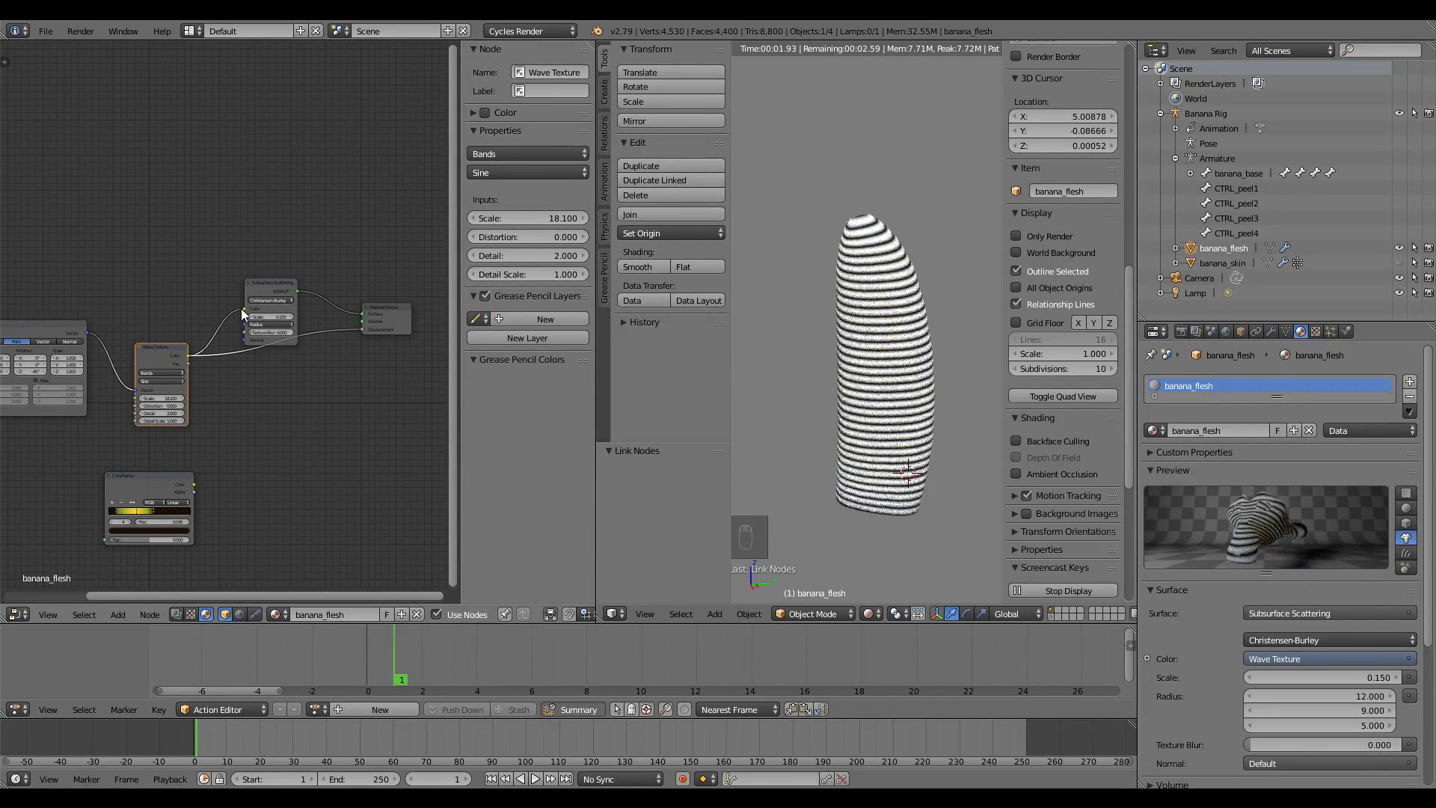
pyautogui.moveTo(241, 308); pyautogui.dragTo(328, 456)
pyautogui.moveTo(328, 455); pyautogui.dragTo(349, 446, button='middle')
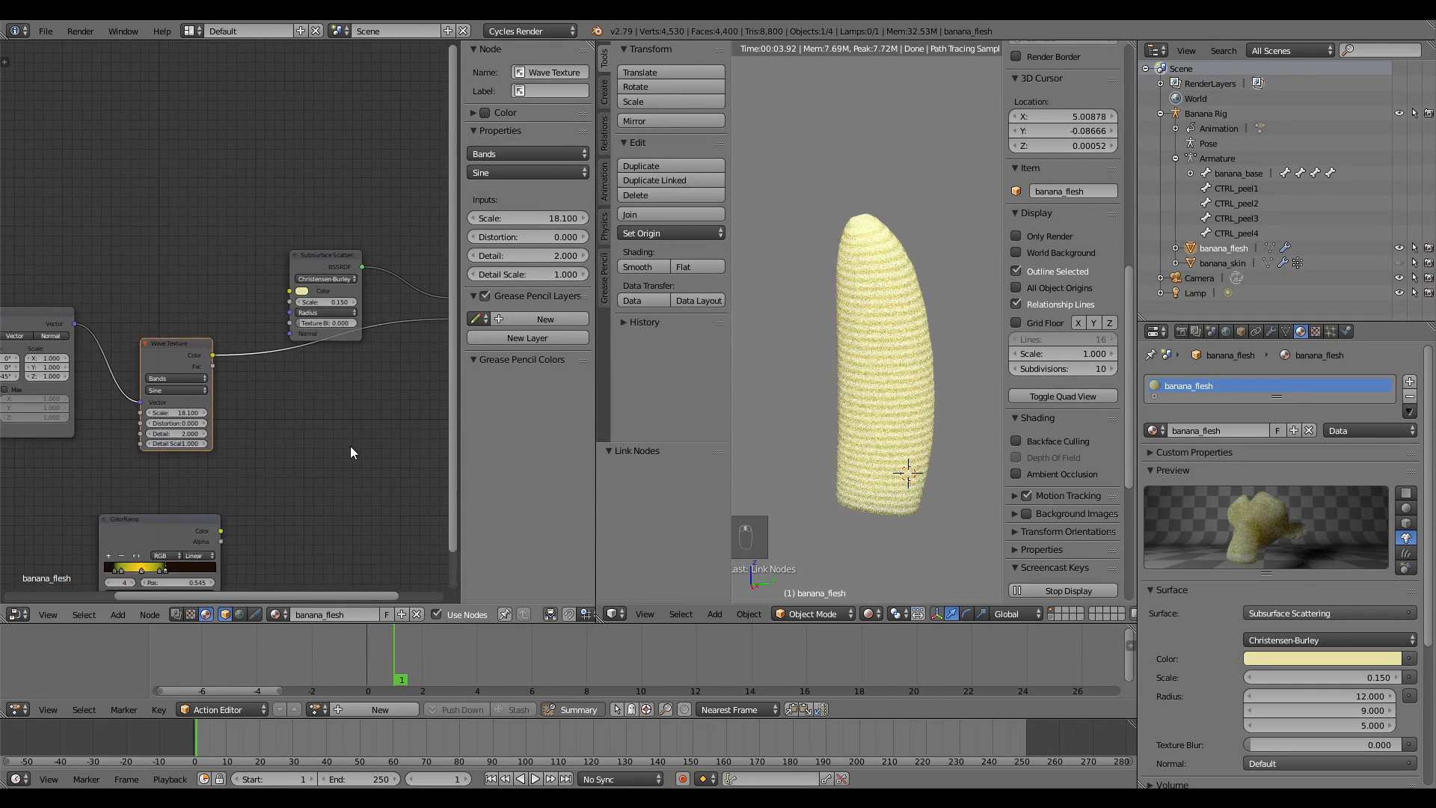
pyautogui.scroll(1, 348, 427)
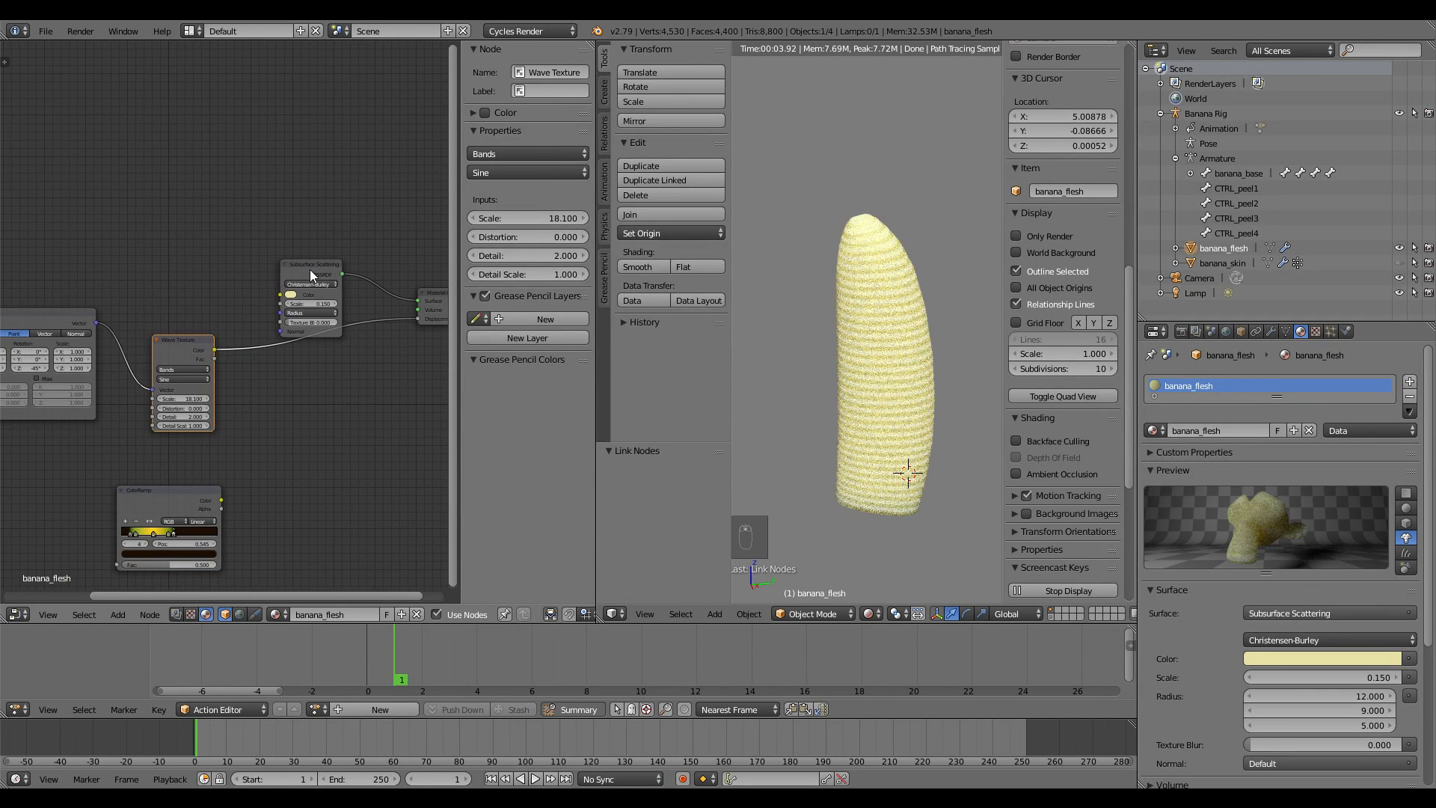
# Relink the Wave Texture Color to the Subsurface Scattering Color input
pyautogui.moveTo(310, 269); pyautogui.dragTo(319, 231)
pyautogui.scroll(1, 192, 470)
pyautogui.scroll(3, 191, 469)
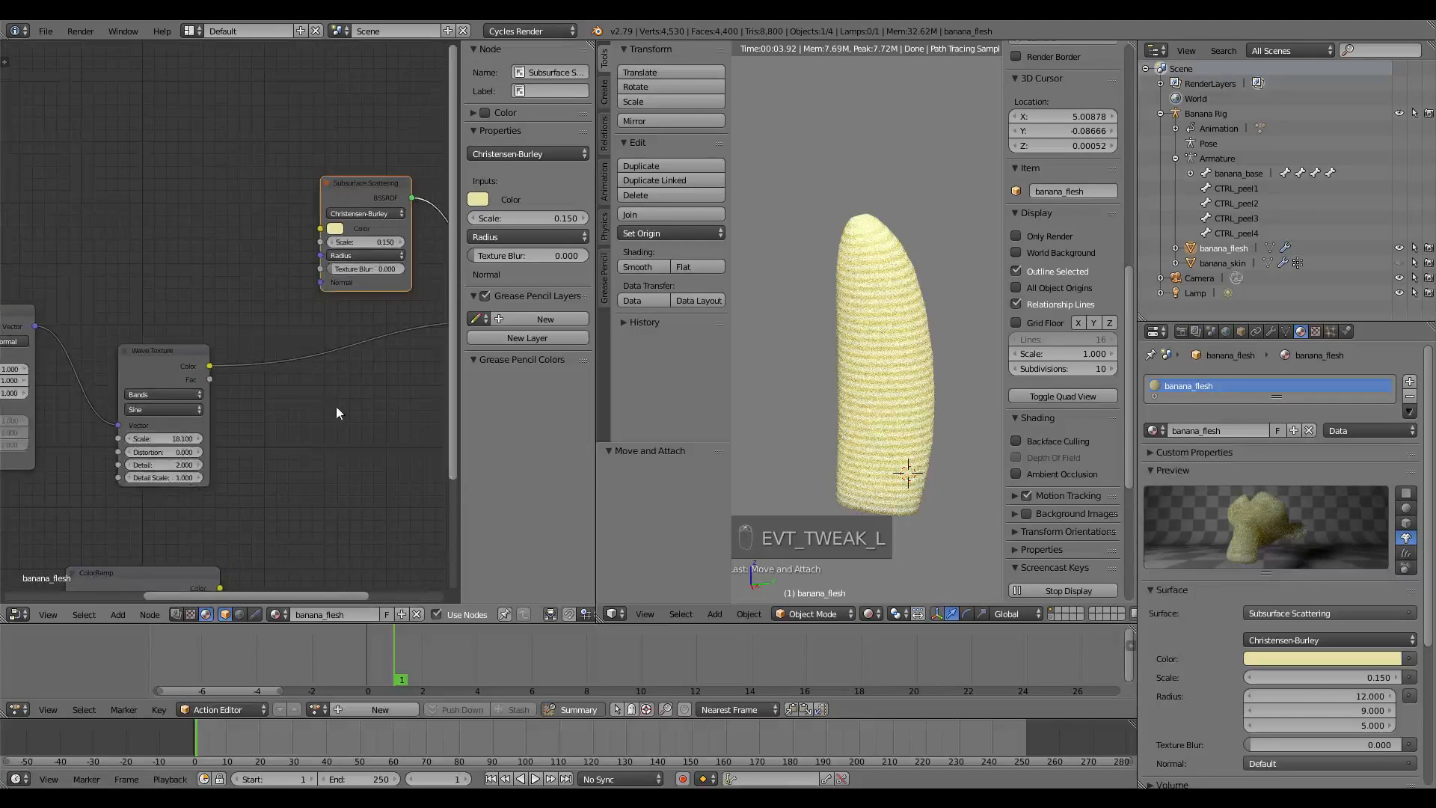
pyautogui.scroll(-2, 335, 406)
pyautogui.moveTo(335, 413); pyautogui.dragTo(273, 429, button='middle')
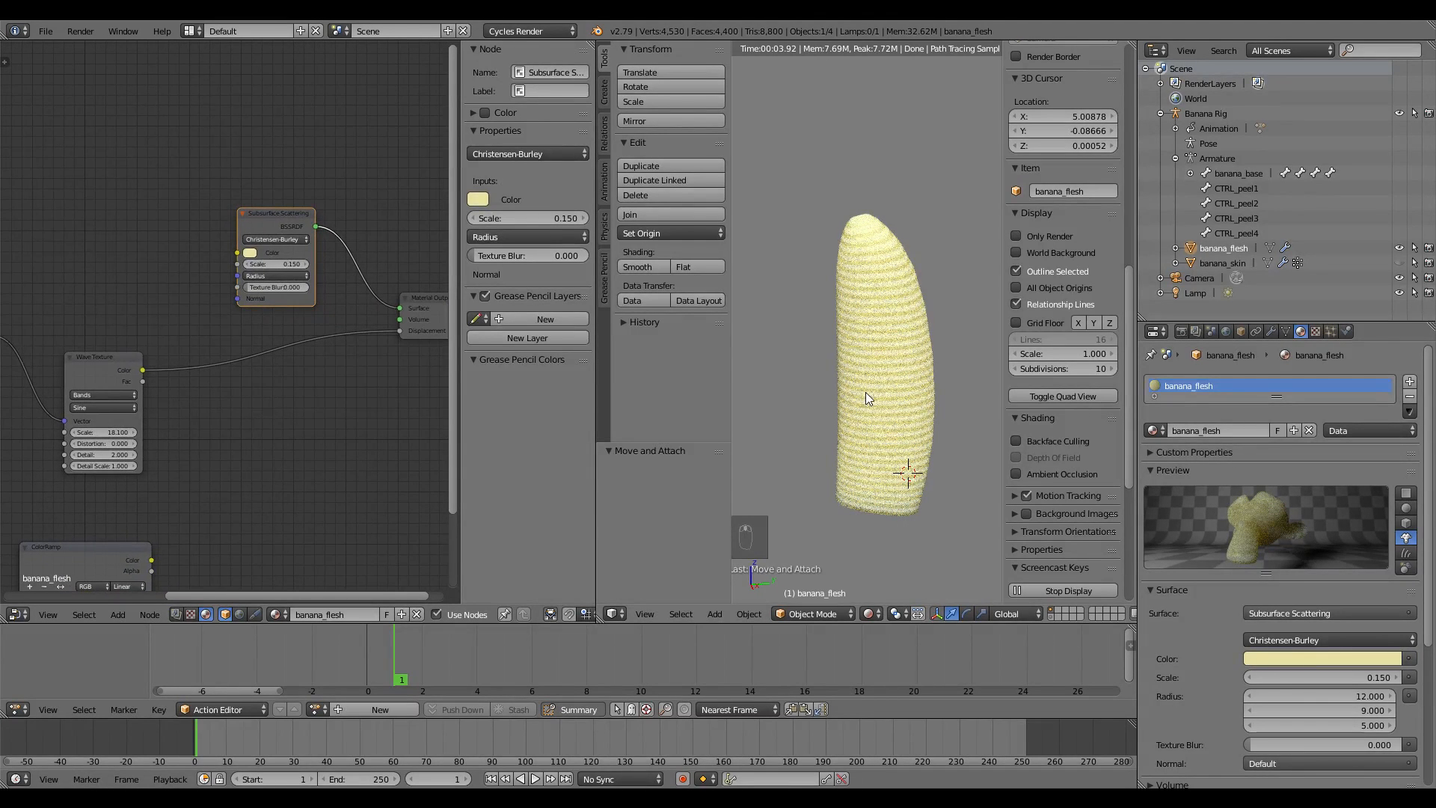
pyautogui.moveTo(319, 375); pyautogui.dragTo(320, 387, button='middle')
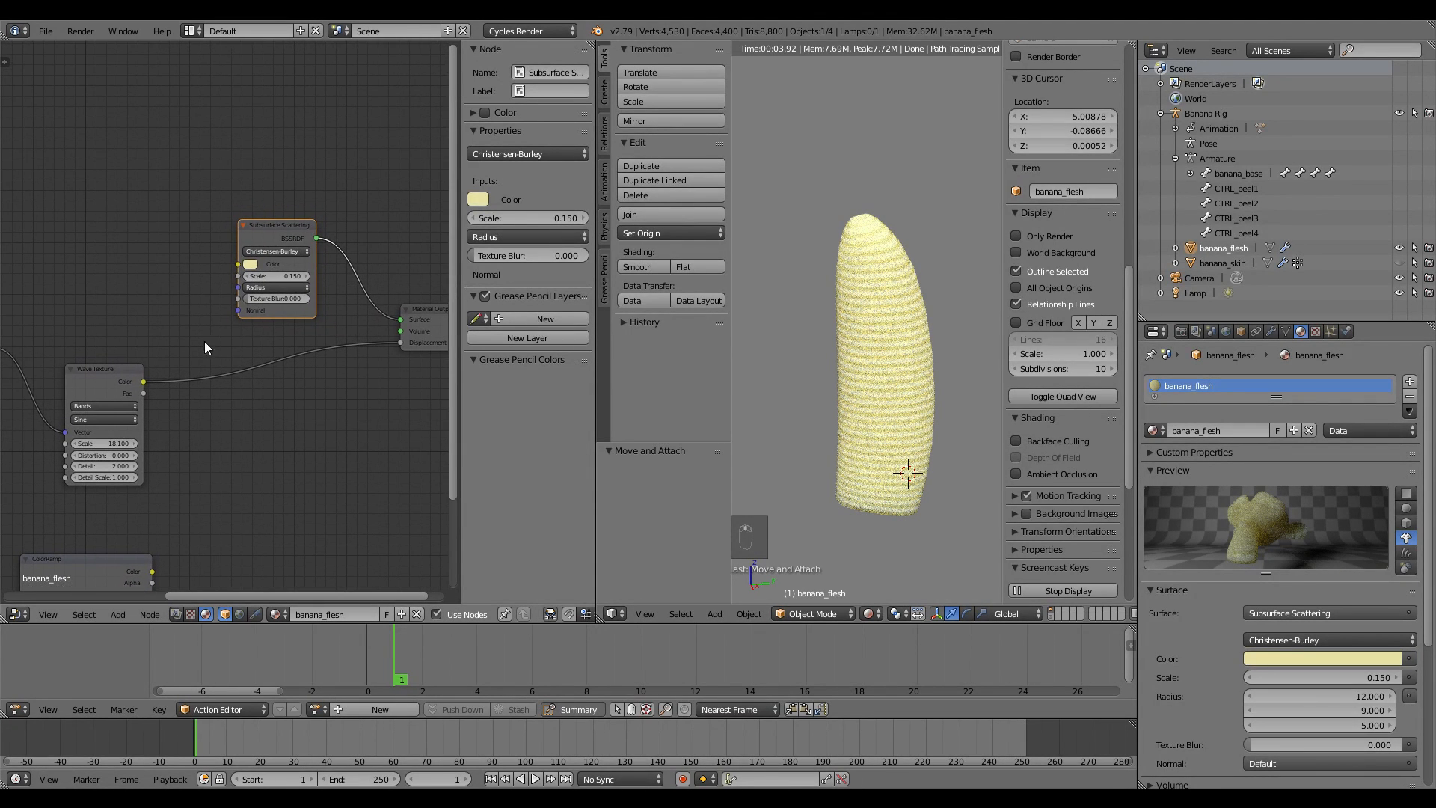
pyautogui.moveTo(145, 385); pyautogui.dragTo(238, 264)
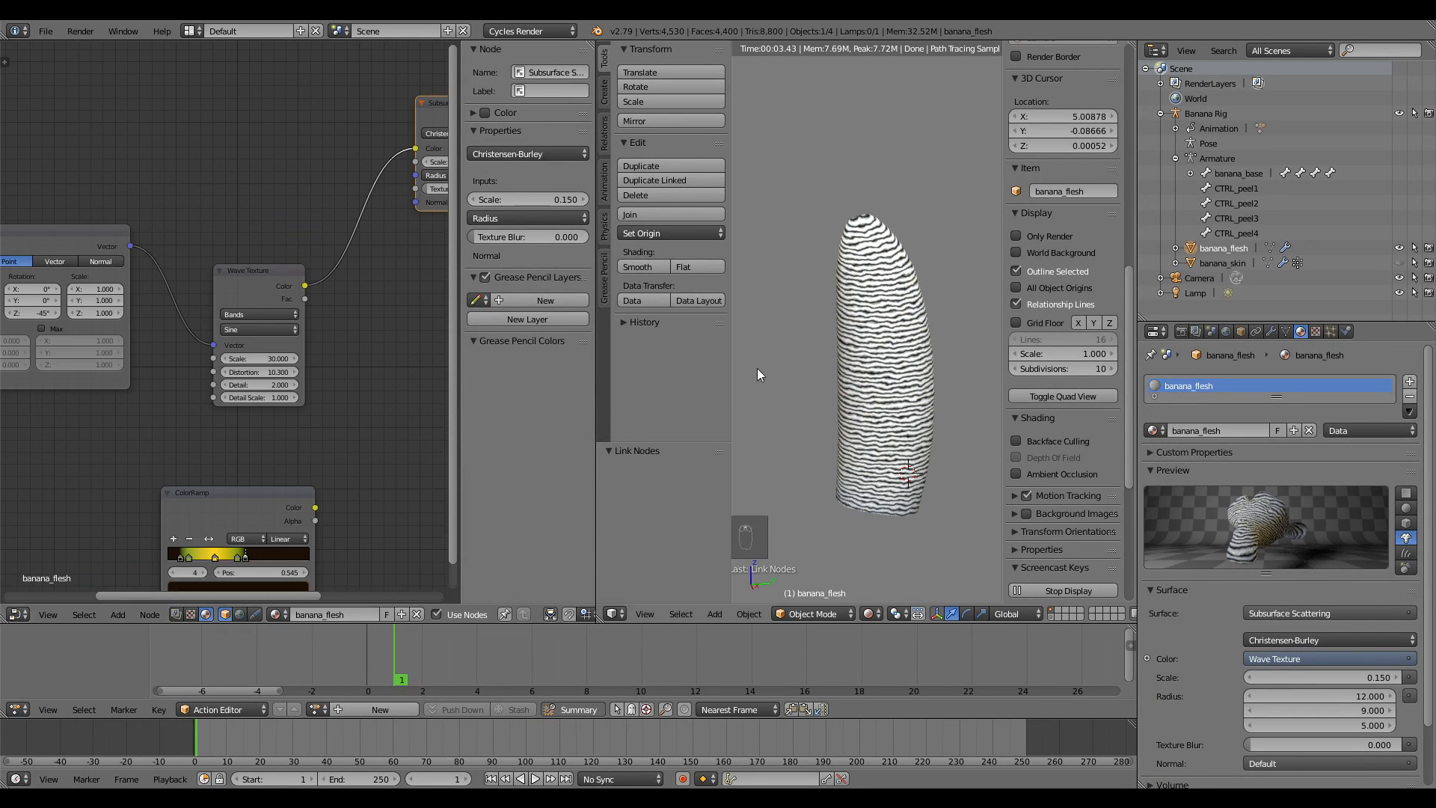
# Add a Noise Texture node and place it below the Wave Texture
pyautogui.moveTo(337, 432)
pyautogui.mouseDown(button='middle')
pyautogui.moveTo(373, 434)
pyautogui.moveTo(362, 438)
pyautogui.mouseUp(button='middle')
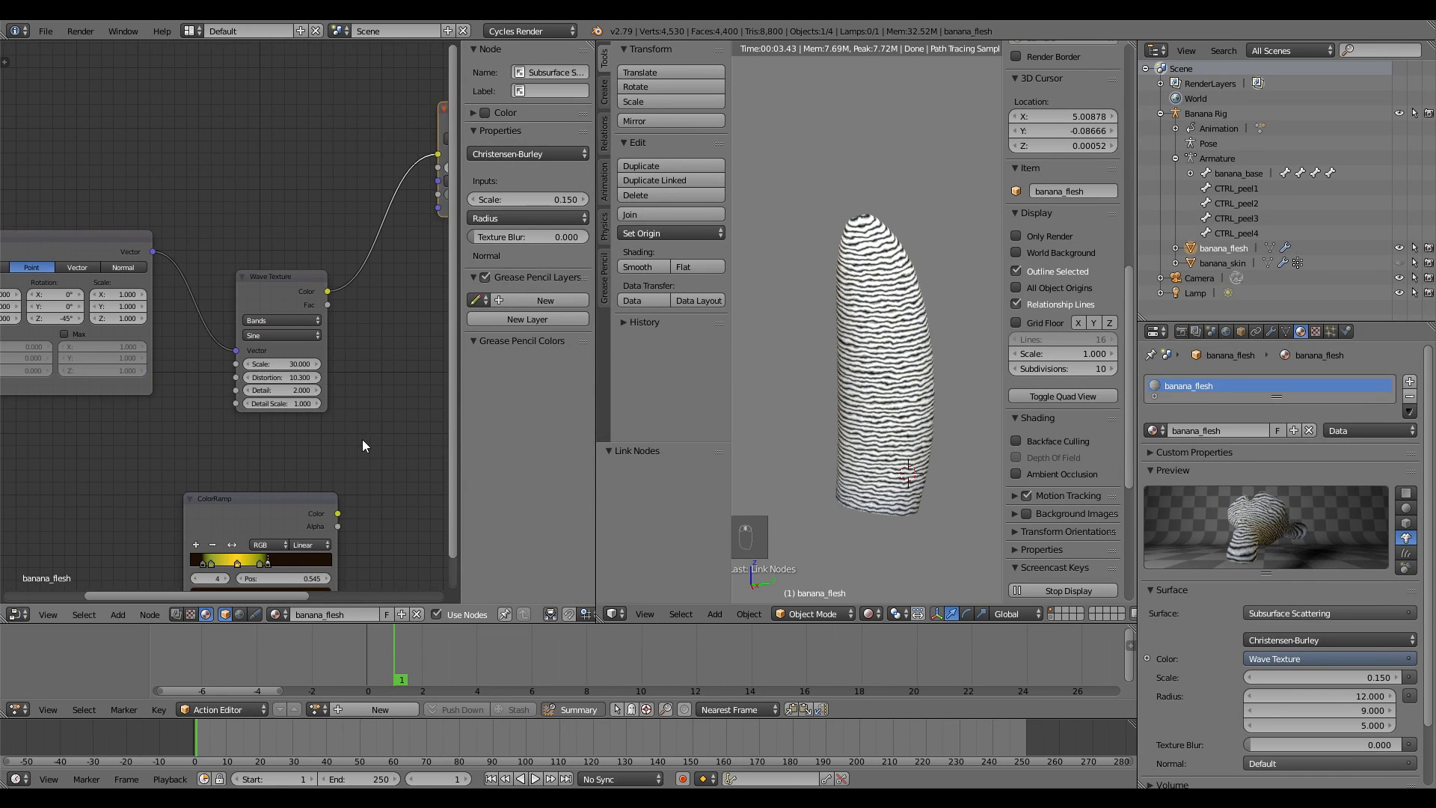
pyautogui.hotkey('shift', 'a')
pyautogui.moveTo(307, 420)
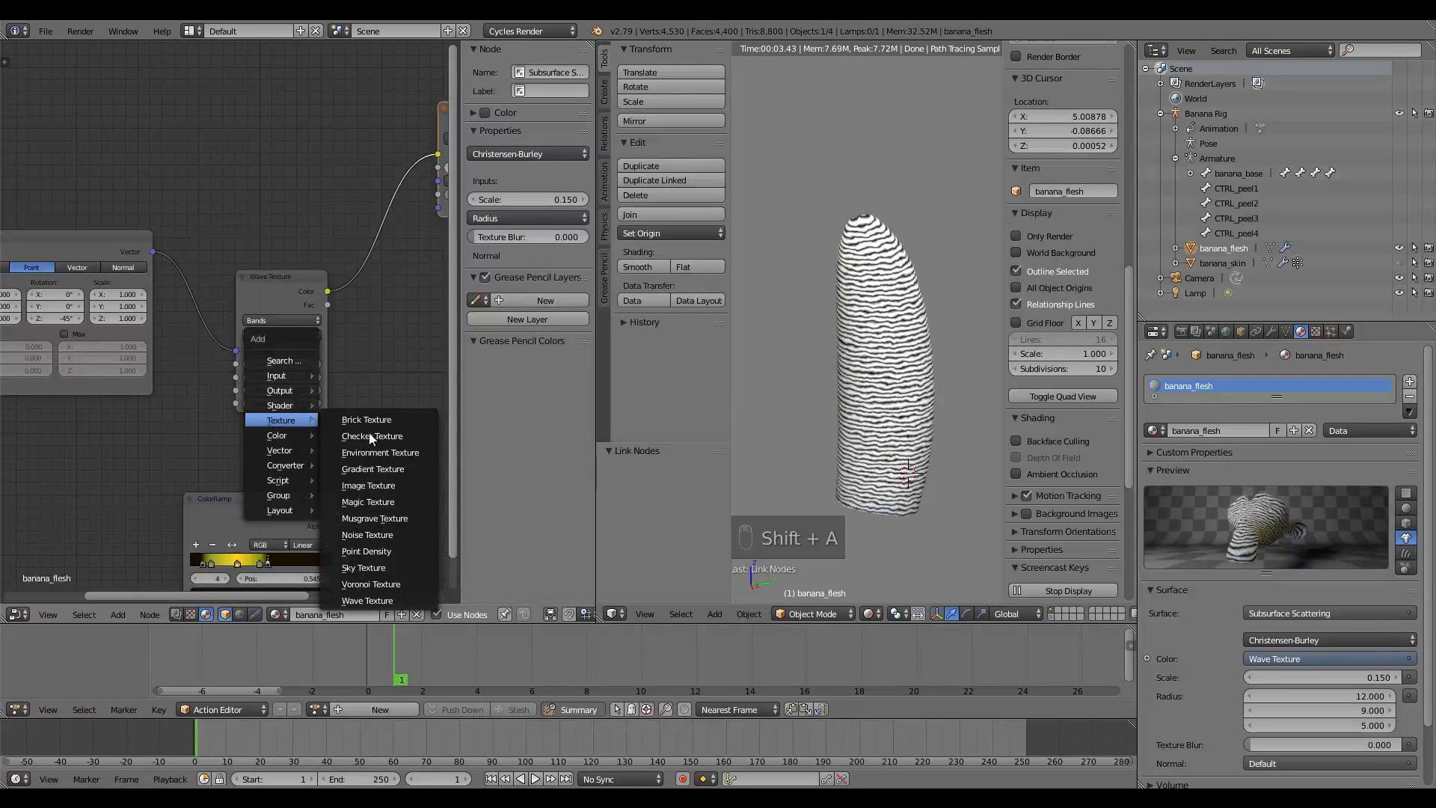
pyautogui.click(367, 535)
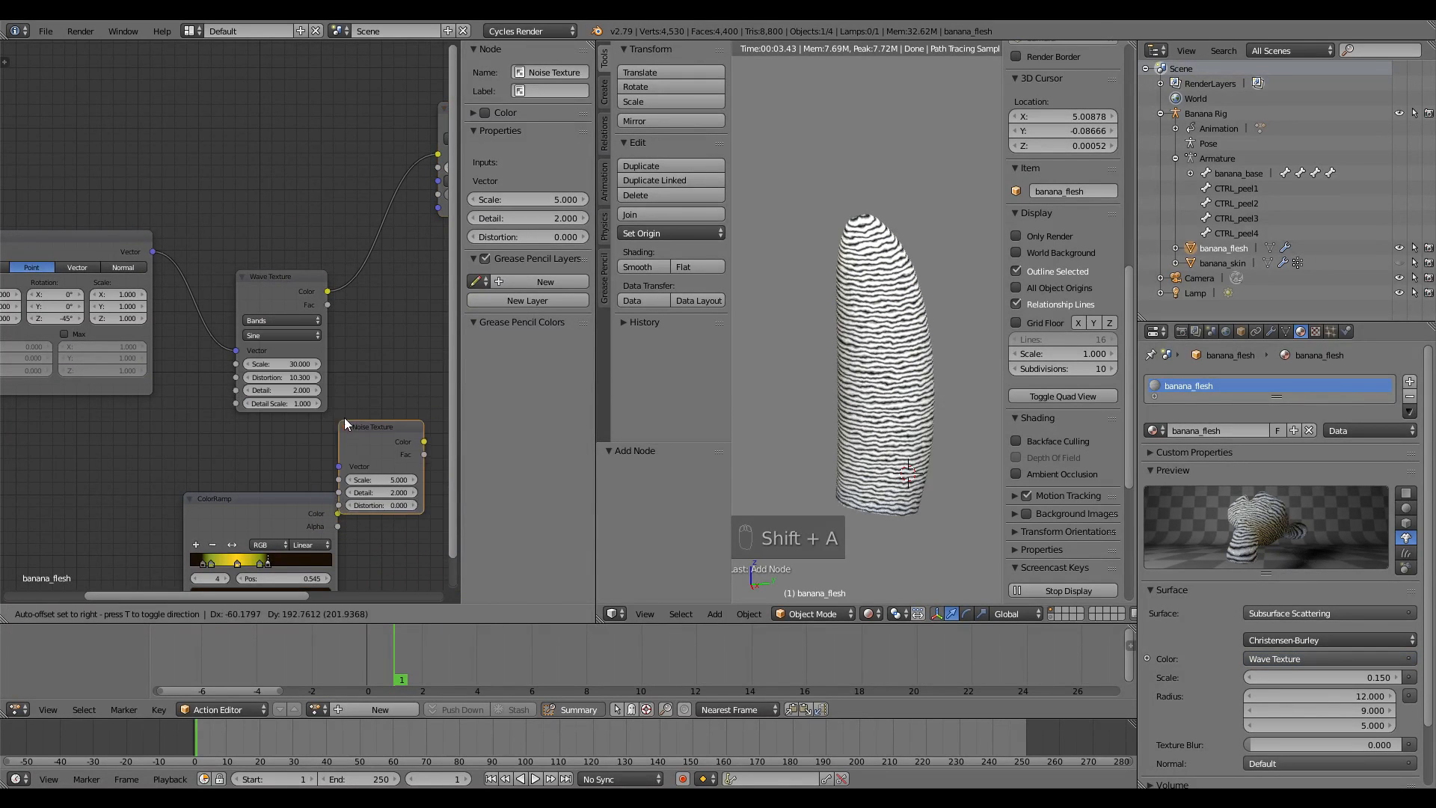
pyautogui.click(361, 429)
pyautogui.scroll(-2, 362, 431)
pyautogui.moveTo(255, 435); pyautogui.dragTo(244, 436)
pyautogui.moveTo(245, 437); pyautogui.dragTo(143, 459)
pyautogui.moveTo(324, 389); pyautogui.dragTo(370, 206)
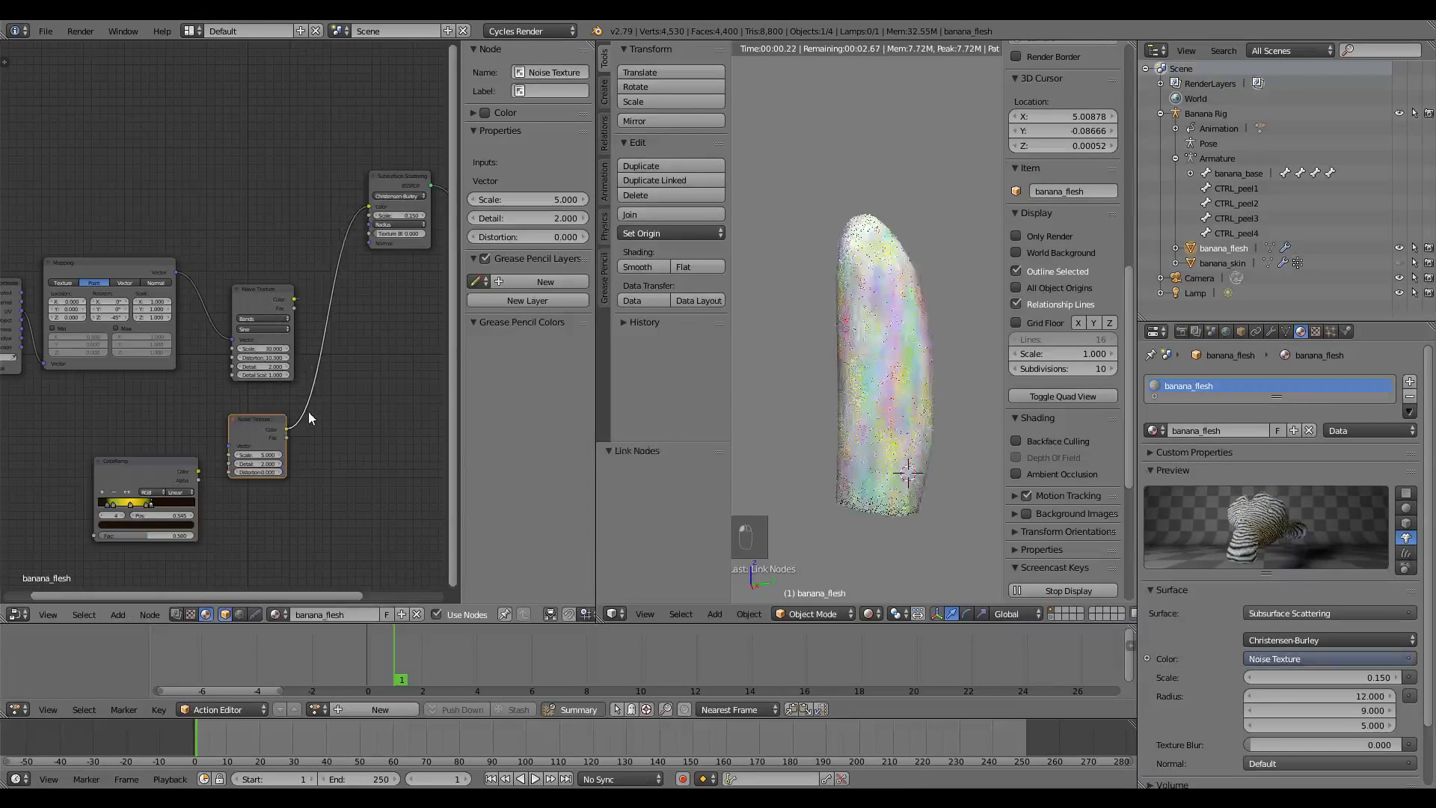
# Link Noise Texture Color to Subsurface Scattering Color and Mapping Vector into the Noise Texture
pyautogui.moveTo(181, 304); pyautogui.dragTo(194, 302, button='middle')
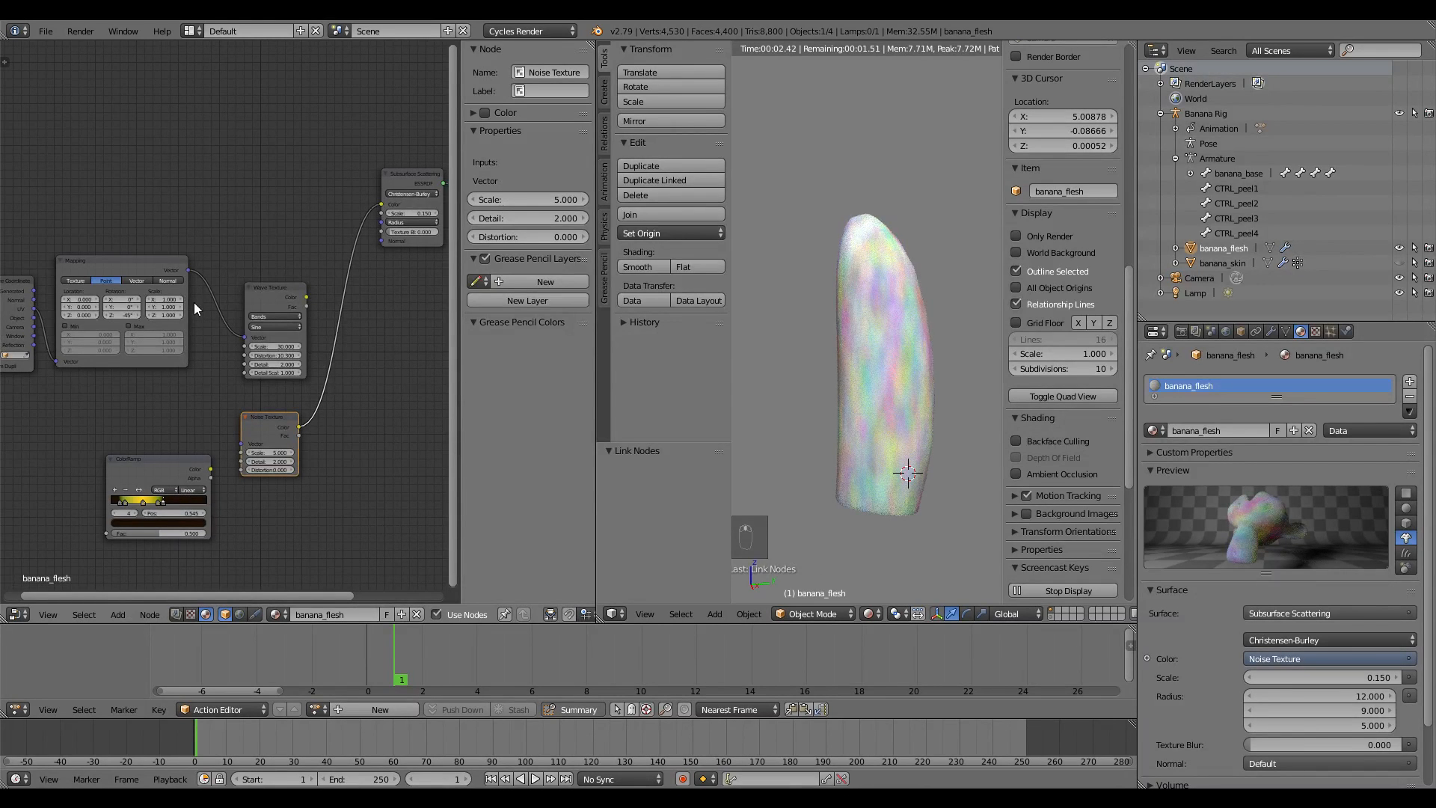
pyautogui.moveTo(188, 270); pyautogui.dragTo(241, 443)
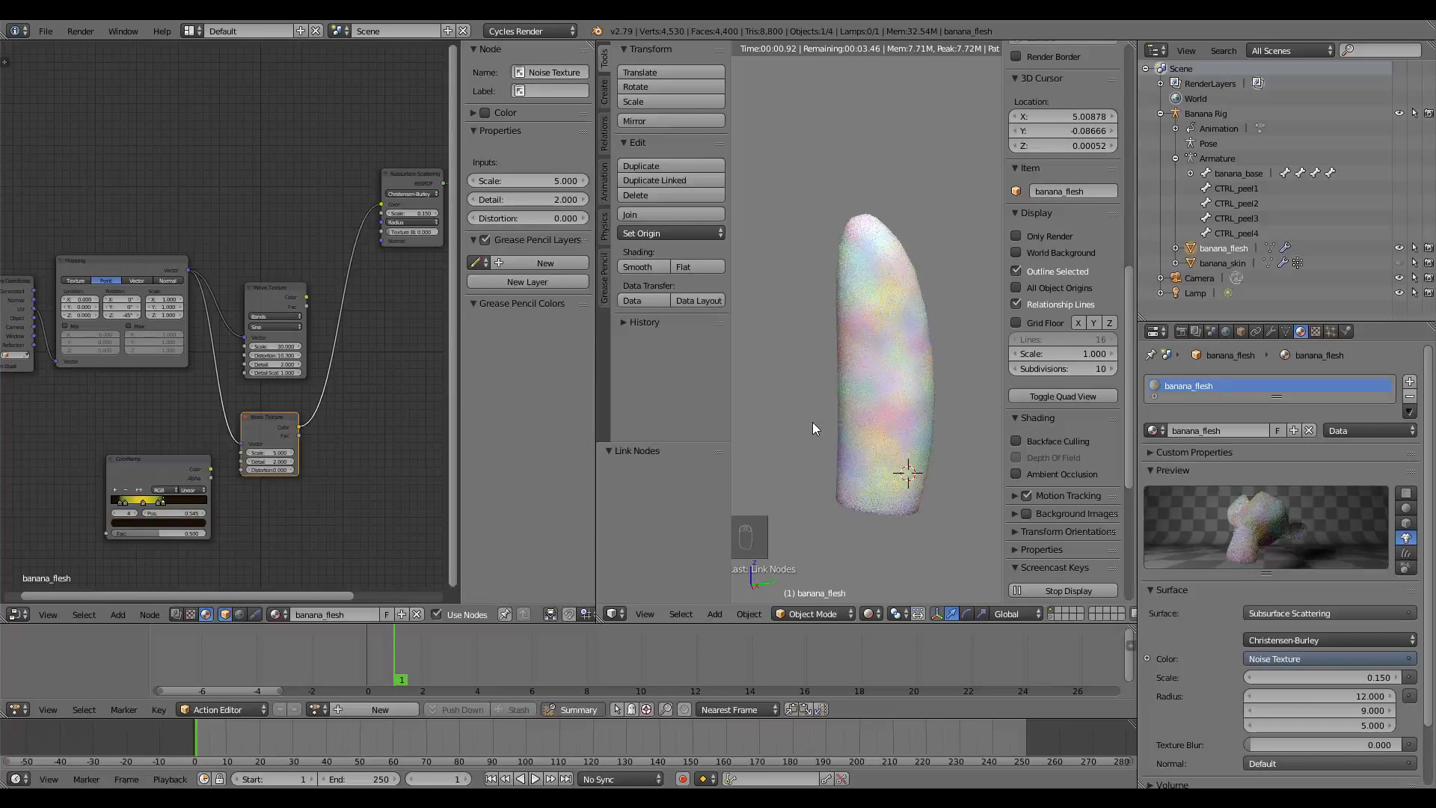
pyautogui.hotkey('shift', 'a')
pyautogui.moveTo(336, 433)
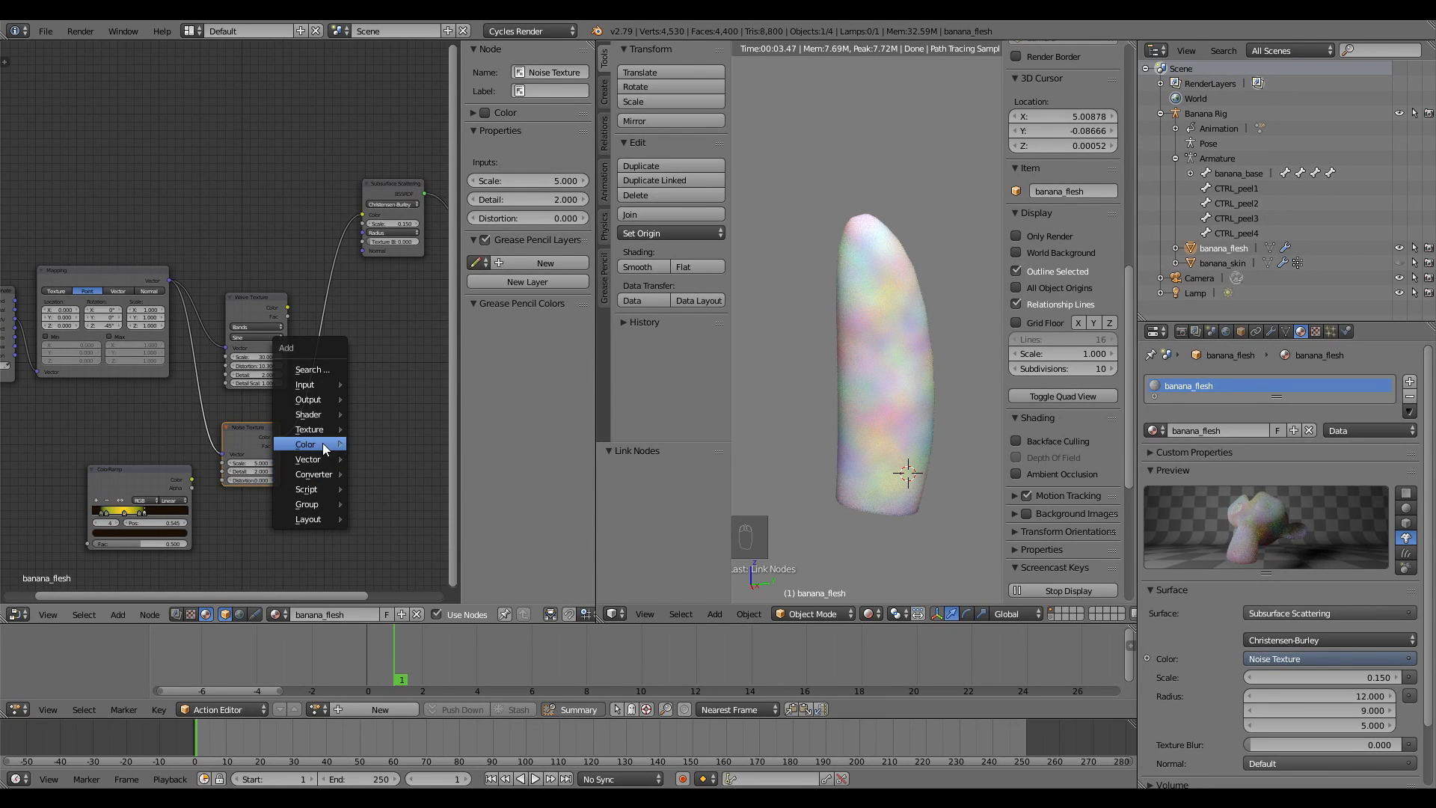
# Insert a Hue Saturation Value node with Saturation 0 after the Noise Texture and set noise scale 18.2
pyautogui.click(398, 469)
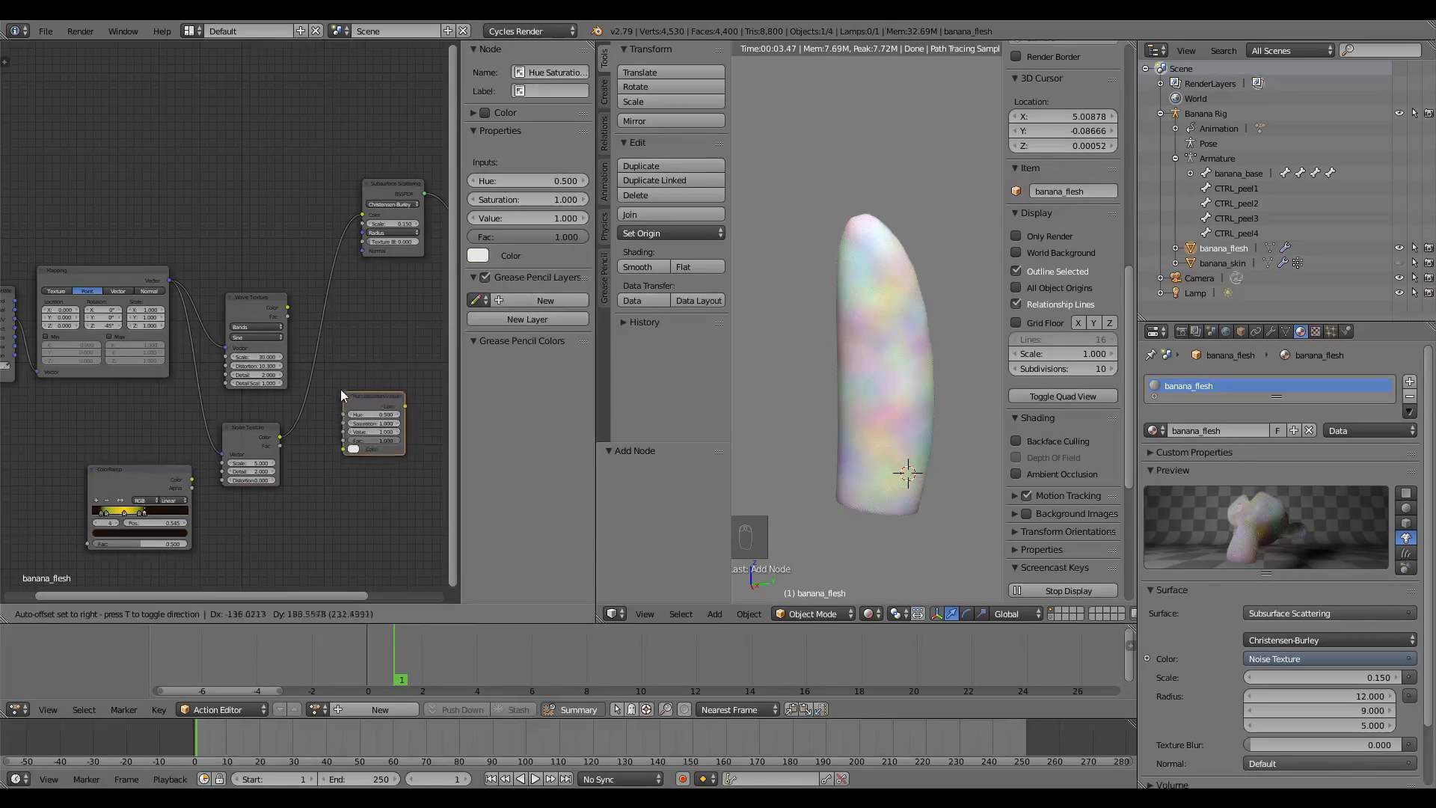
pyautogui.click(306, 378)
pyautogui.scroll(1, 295, 408)
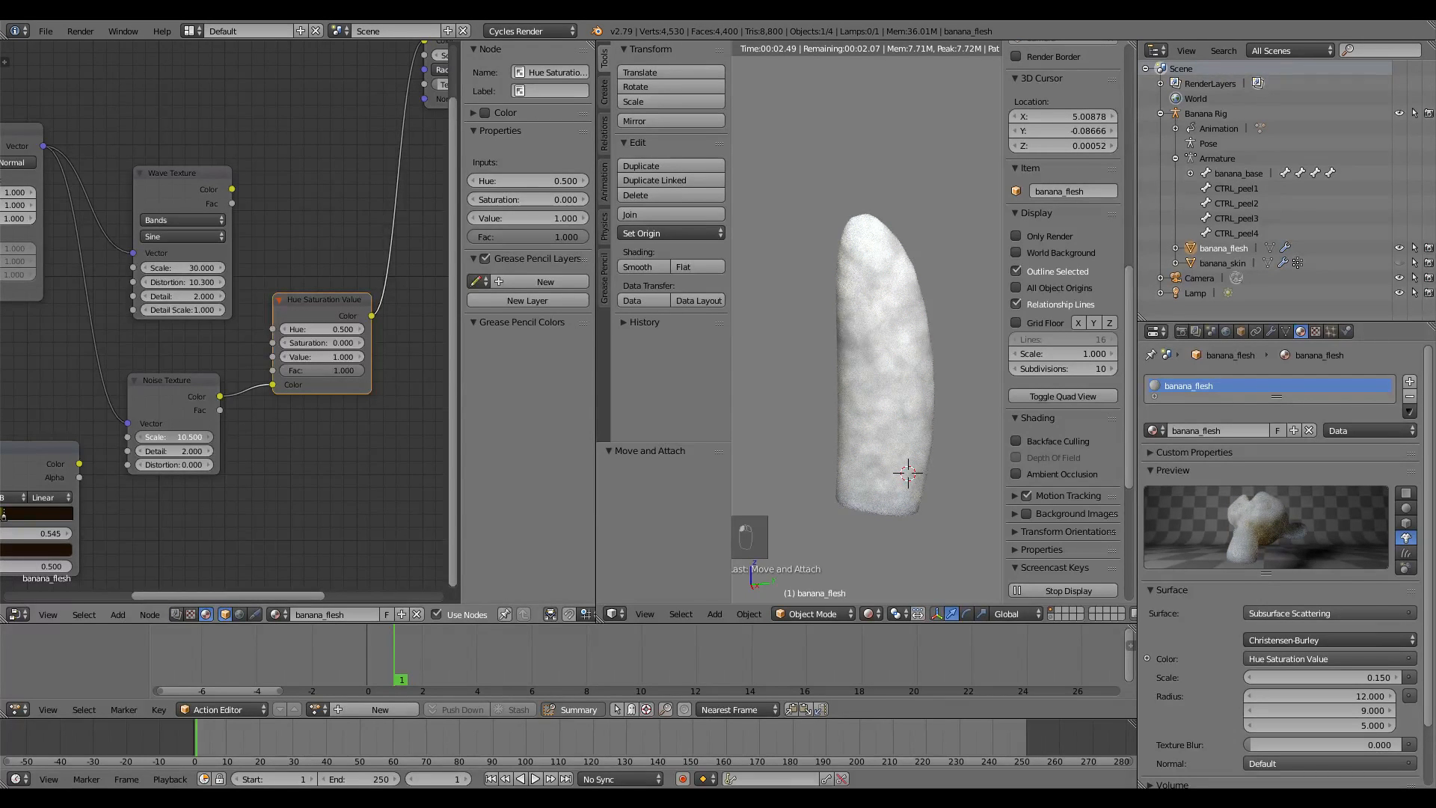
pyautogui.click(868, 613)
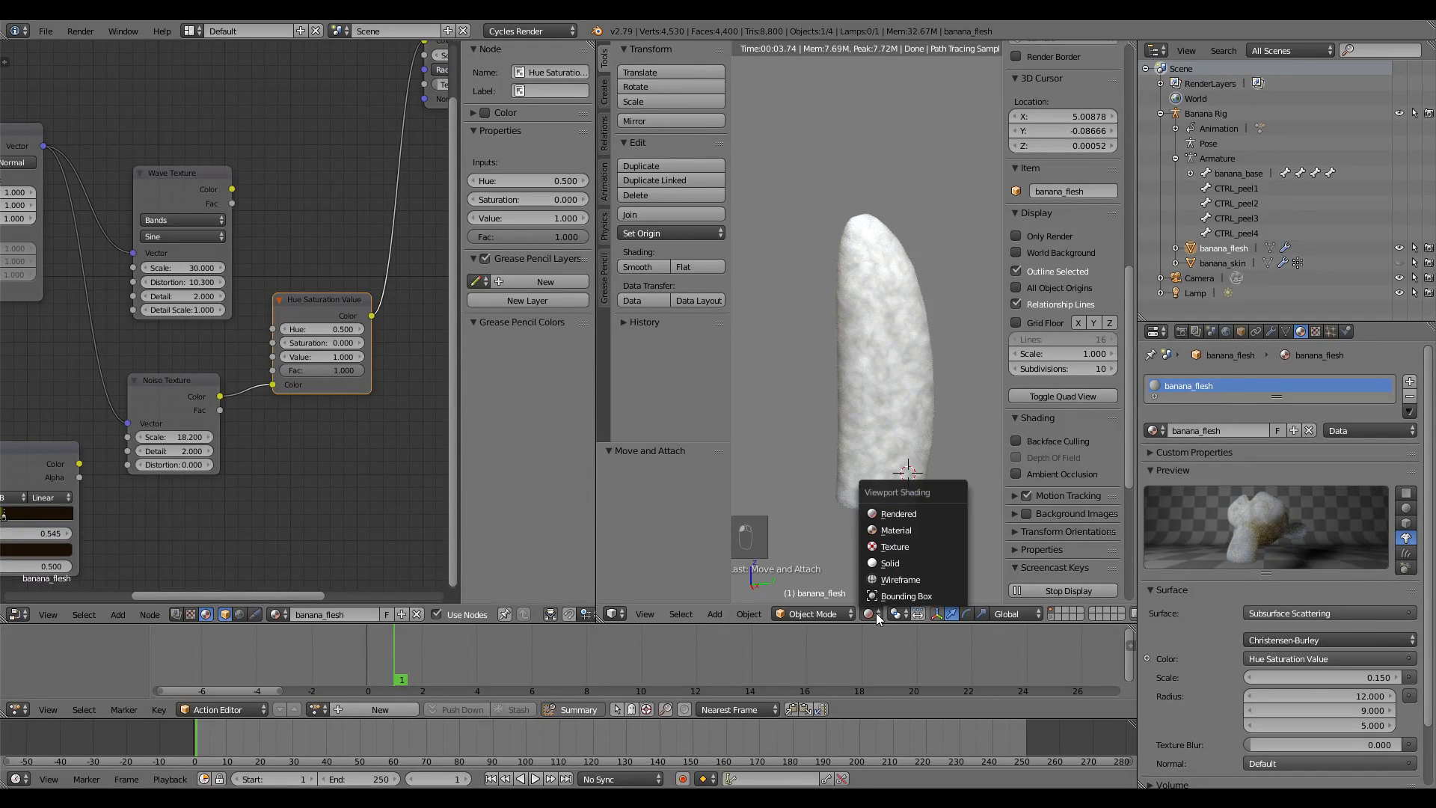
# Switch the viewport to Material shading and raise the Noise Texture scale to 78.7
pyautogui.click(895, 527)
pyautogui.moveTo(895, 528)
pyautogui.mouseDown(button='middle')
pyautogui.moveTo(771, 385)
pyautogui.moveTo(797, 370)
pyautogui.moveTo(738, 317)
pyautogui.moveTo(932, 318)
pyautogui.mouseUp(button='middle')
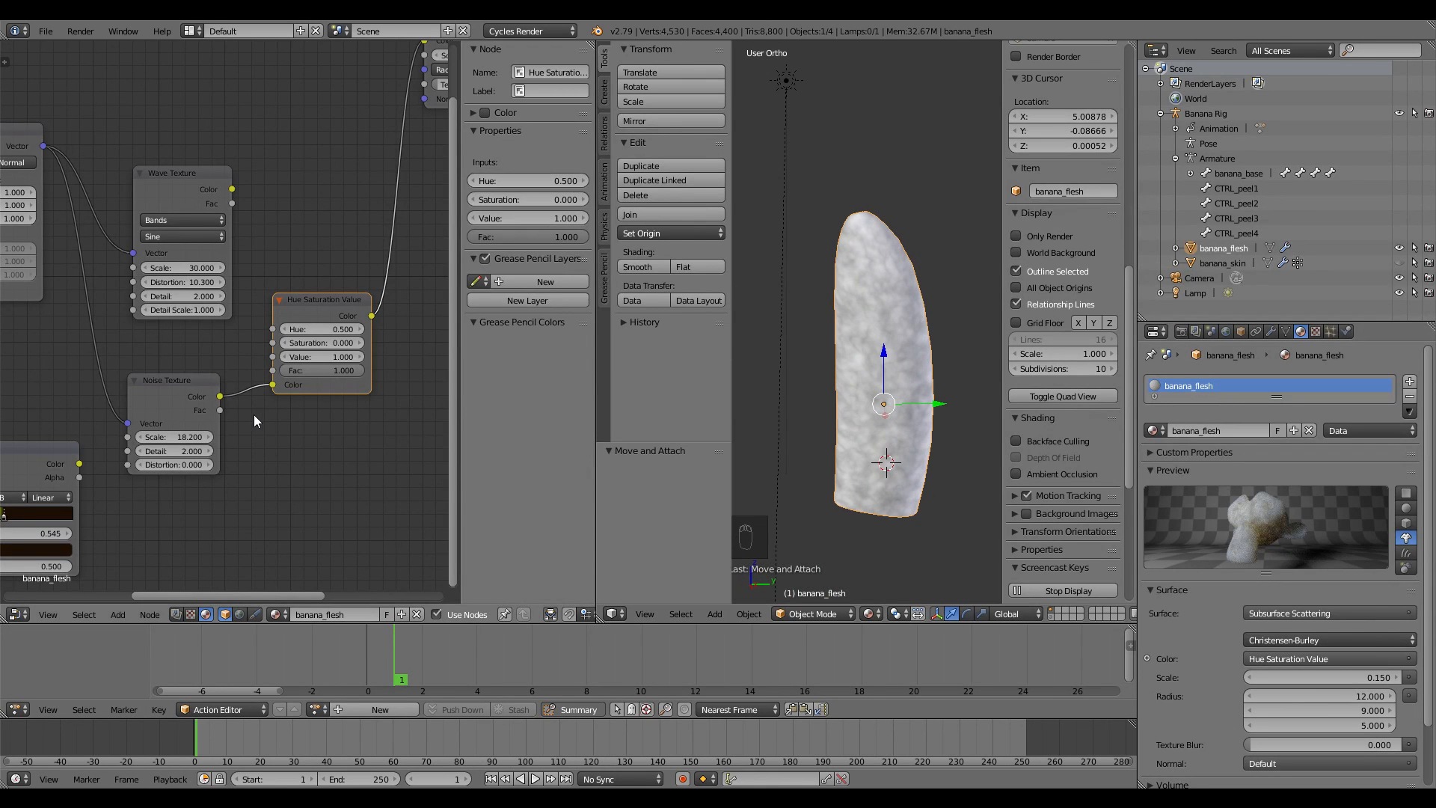
pyautogui.moveTo(169, 439); pyautogui.dragTo(534, 439)
pyautogui.moveTo(840, 349); pyautogui.dragTo(769, 346, button='middle')
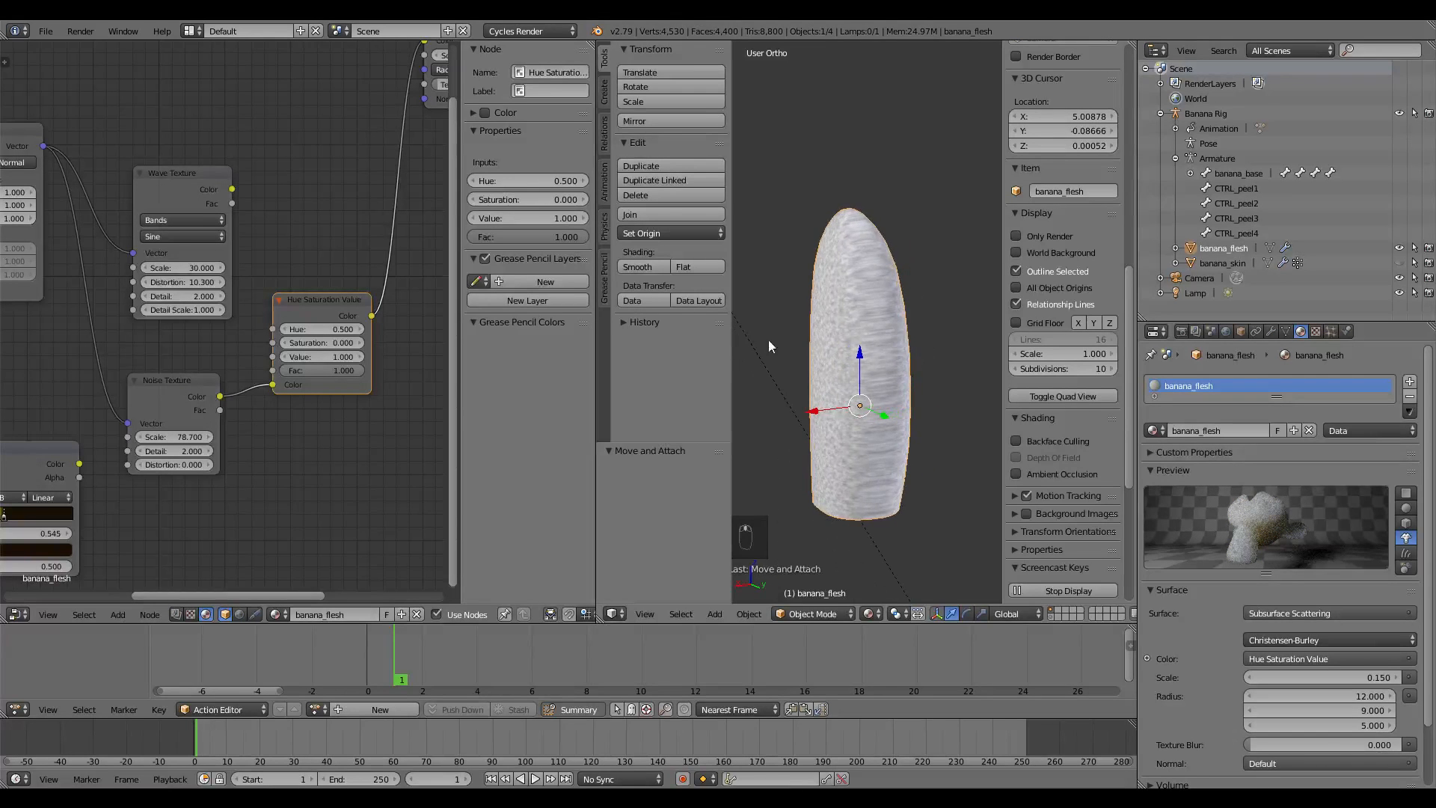
# Orbit and snap to the right side view to inspect the finer flesh grain
pyautogui.moveTo(890, 357); pyautogui.dragTo(815, 359, button='middle')
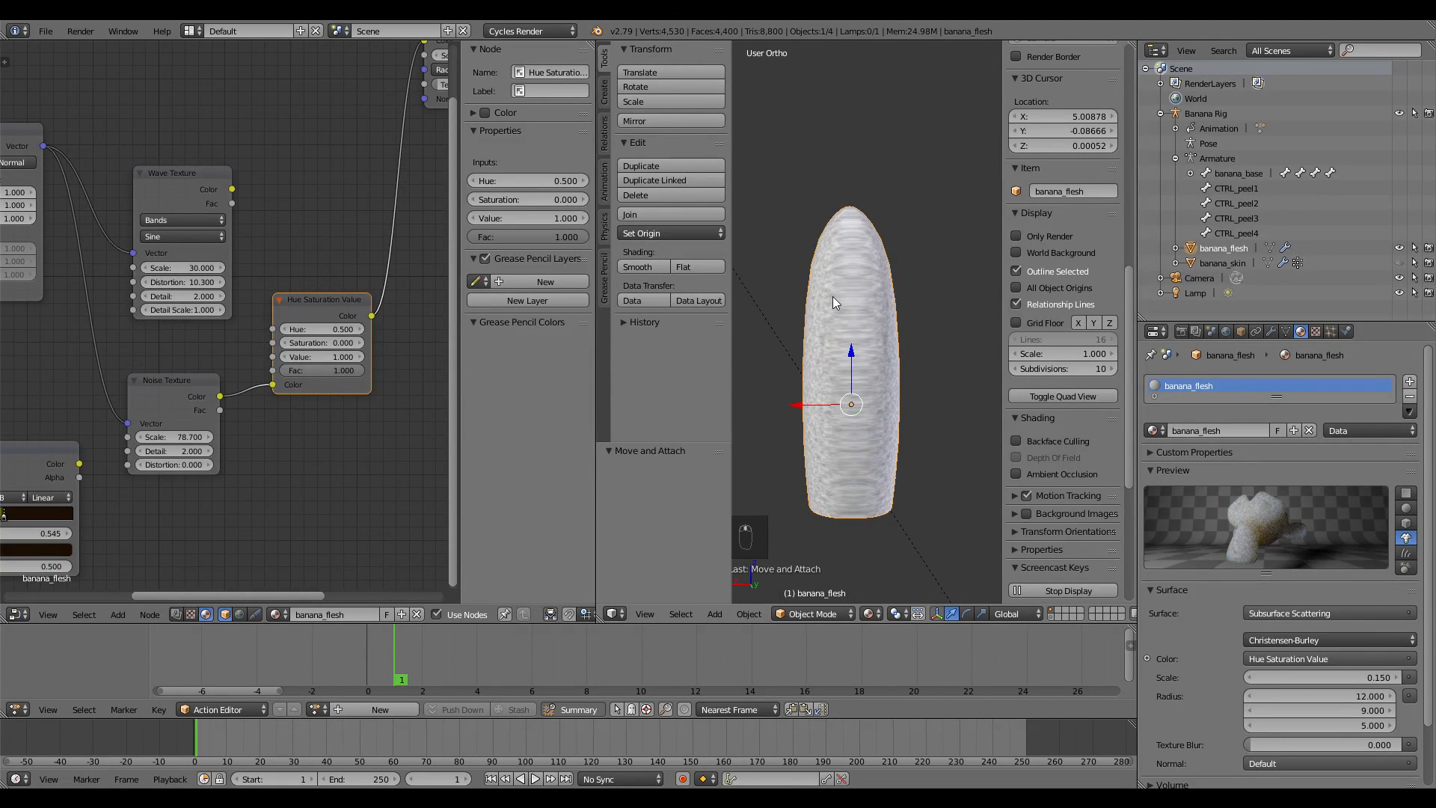
pyautogui.moveTo(832, 296); pyautogui.dragTo(822, 390, button='middle')
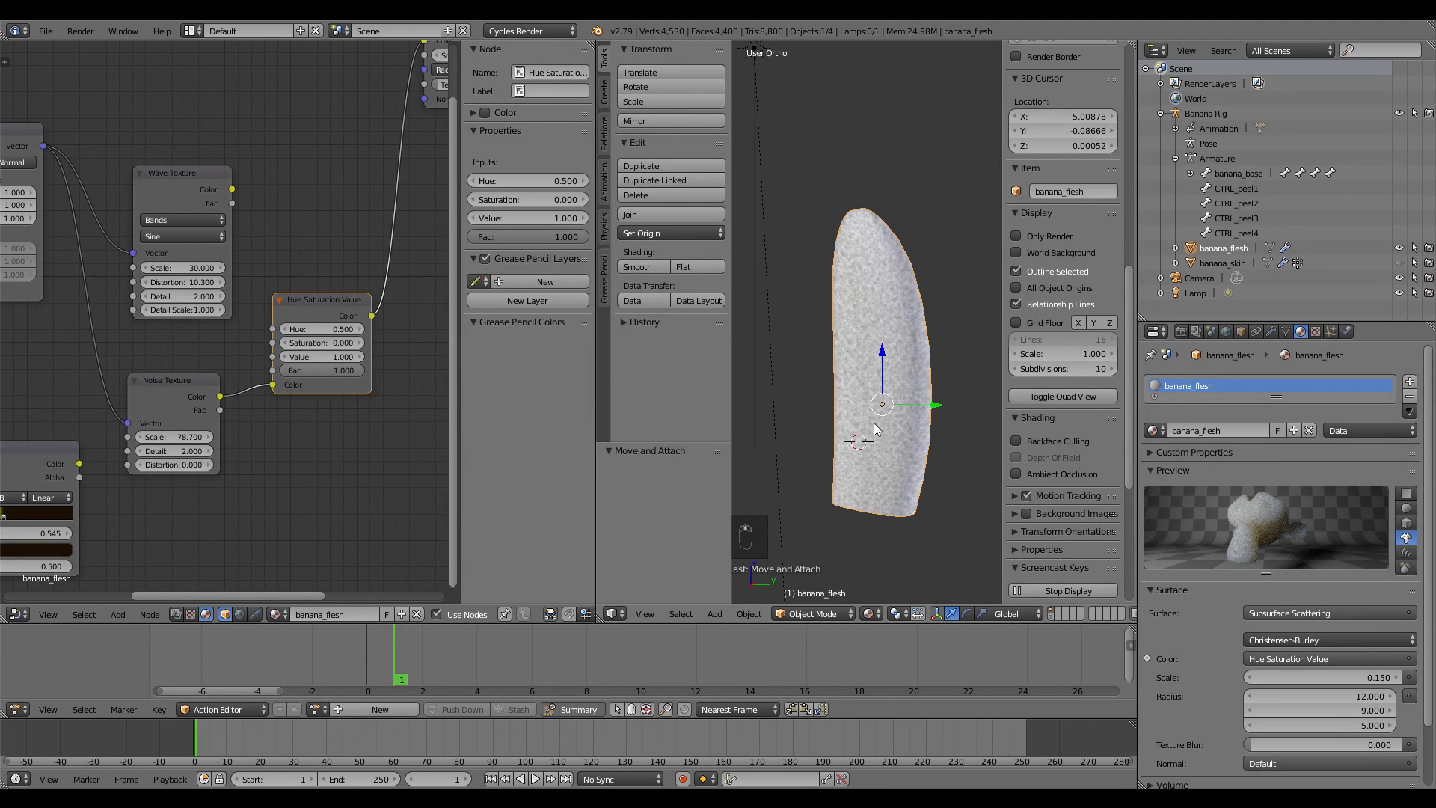
pyautogui.press('KP_3')
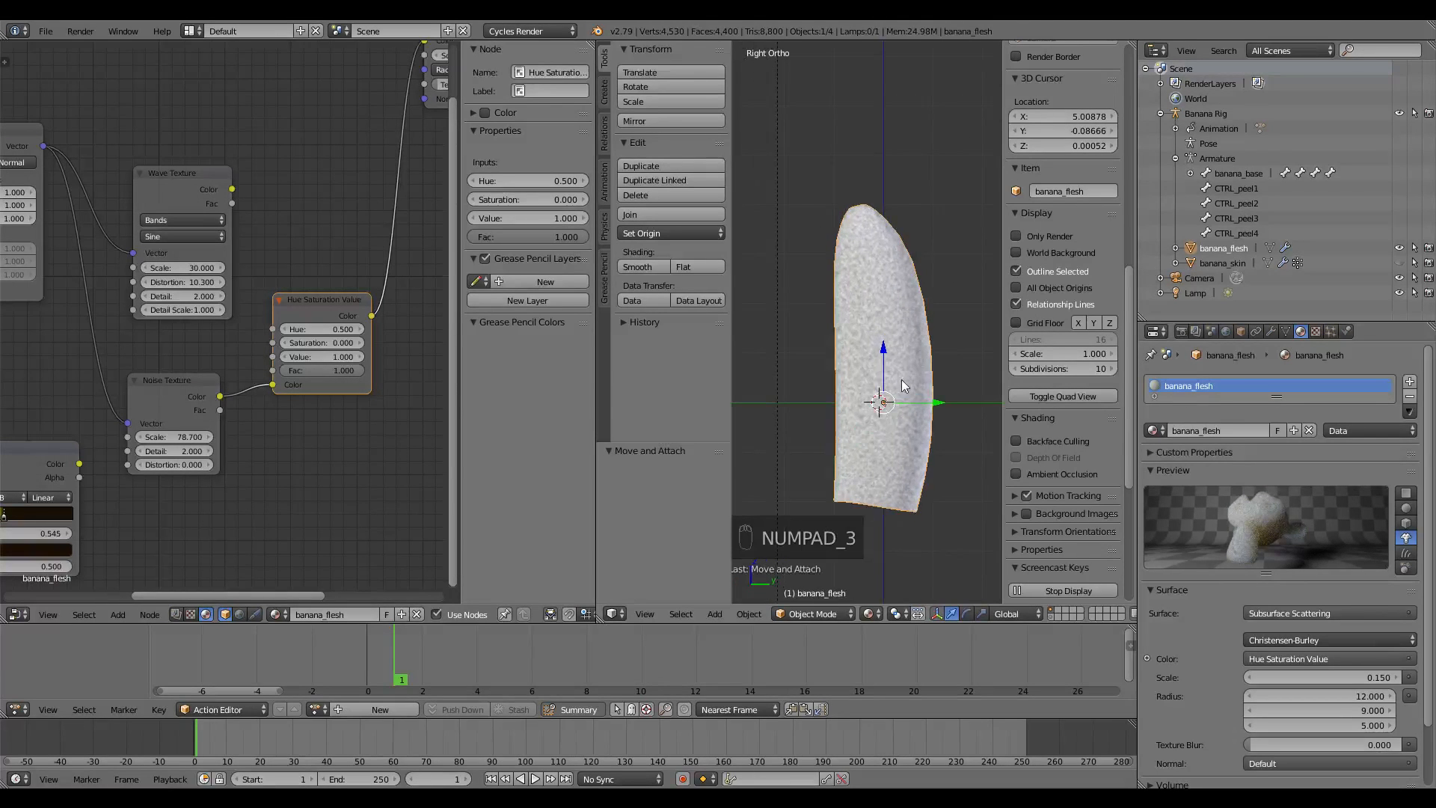
pyautogui.scroll(1, 889, 367)
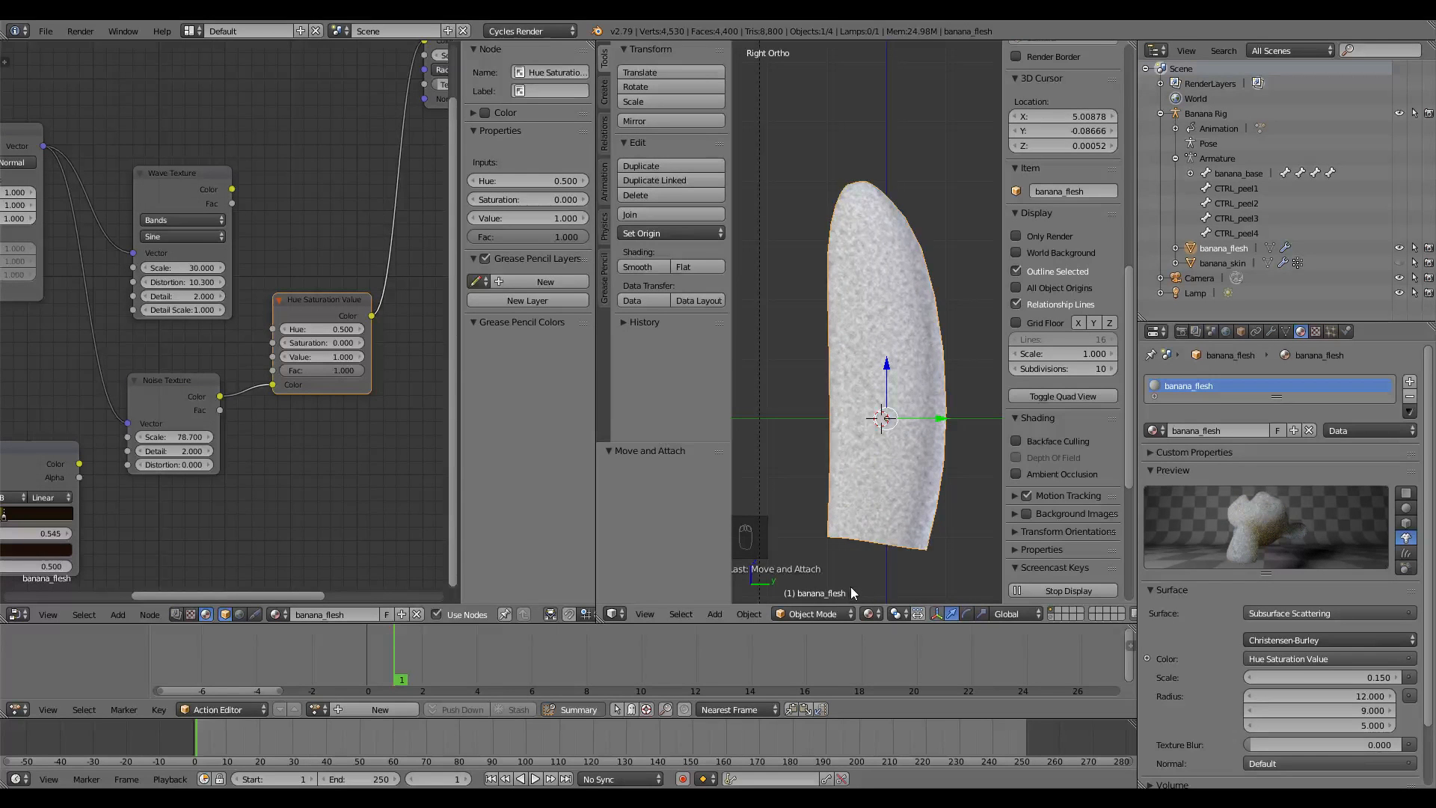
pyautogui.moveTo(899, 311); pyautogui.dragTo(836, 401, button='middle')
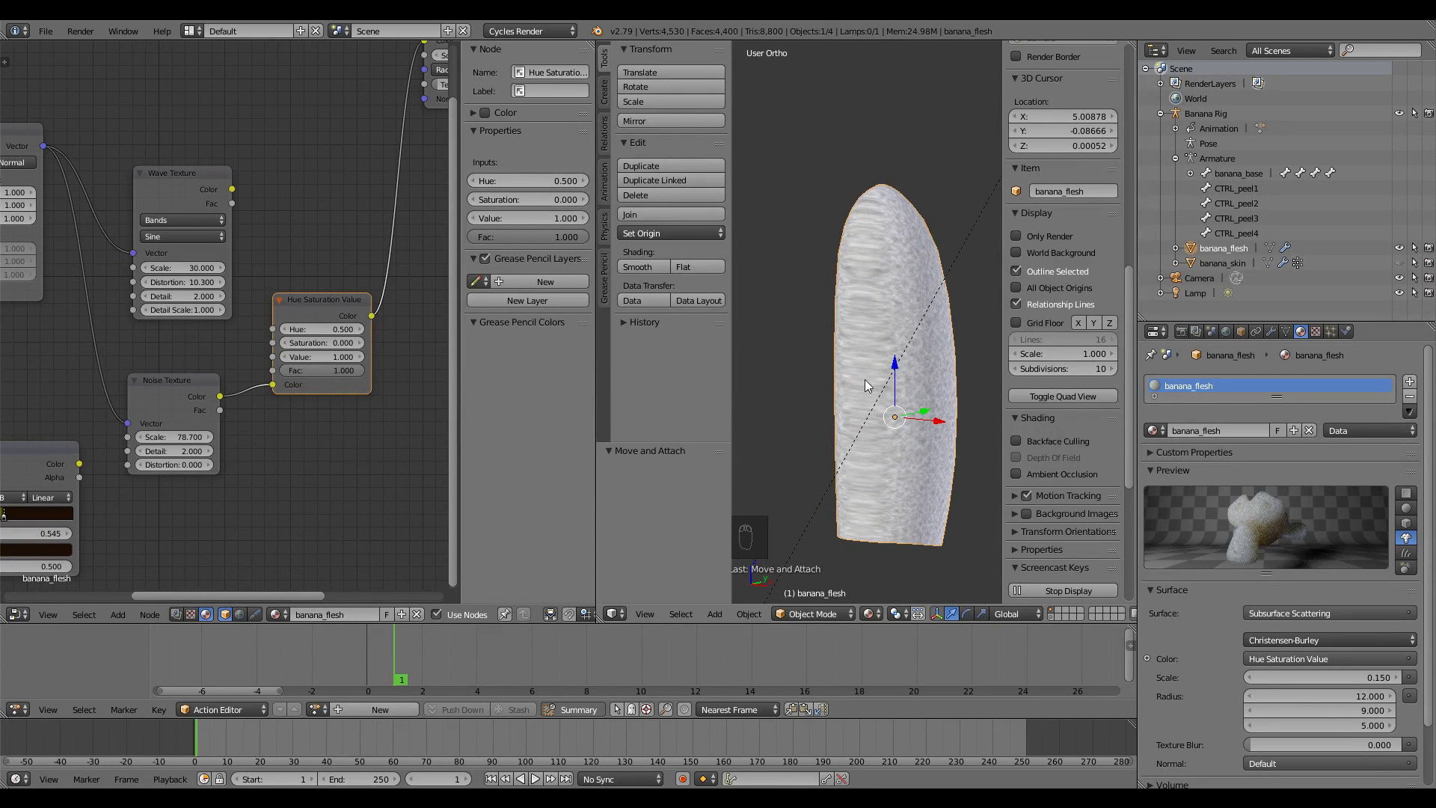
# In Edit Mode with edge select, pick edges along the banana flesh's side
pyautogui.press('Tab')
pyautogui.press('a')
pyautogui.press('a')
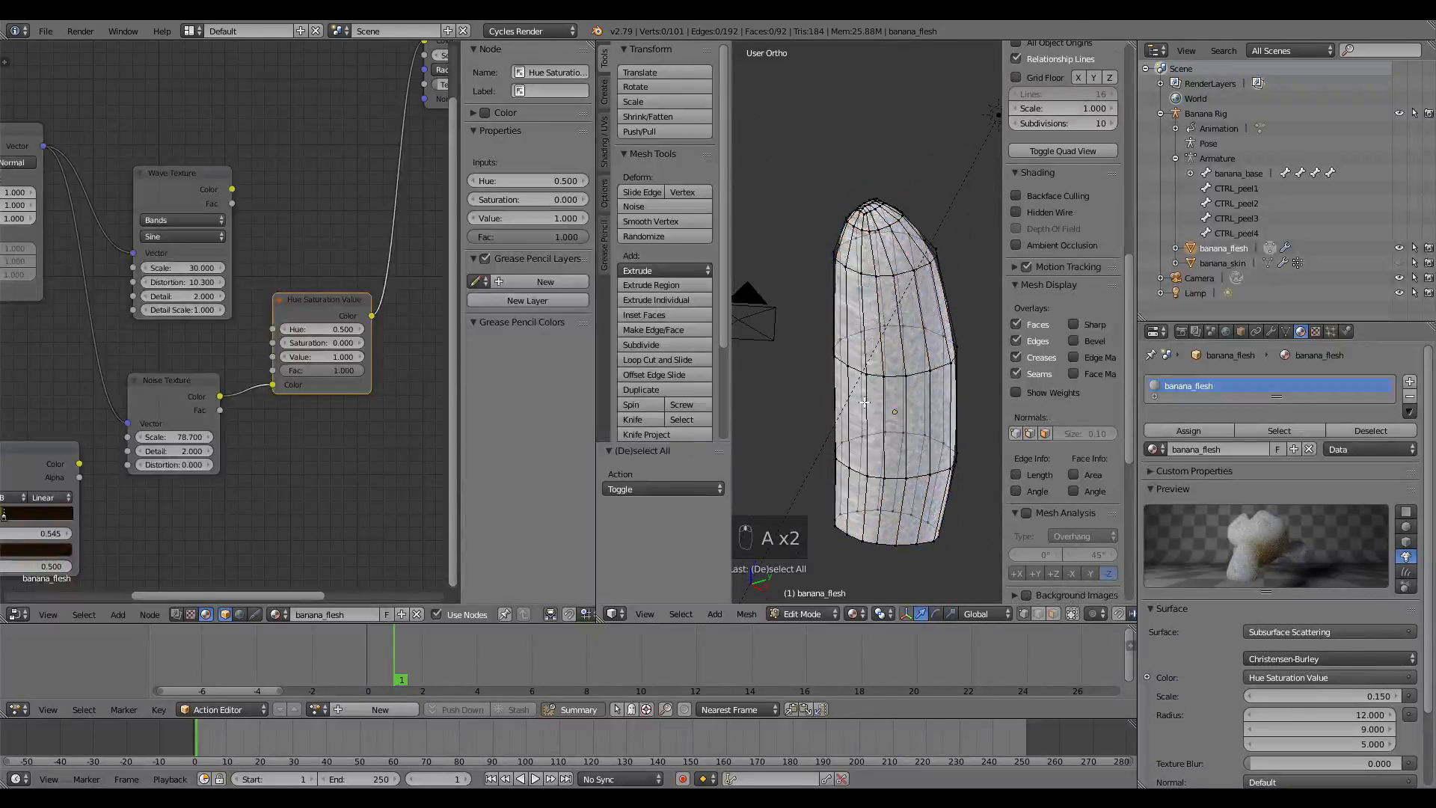
pyautogui.click(1036, 613)
pyautogui.rightClick(845, 465)
pyautogui.keyDown('shift'); pyautogui.rightClick(846, 417); pyautogui.keyUp('shift')
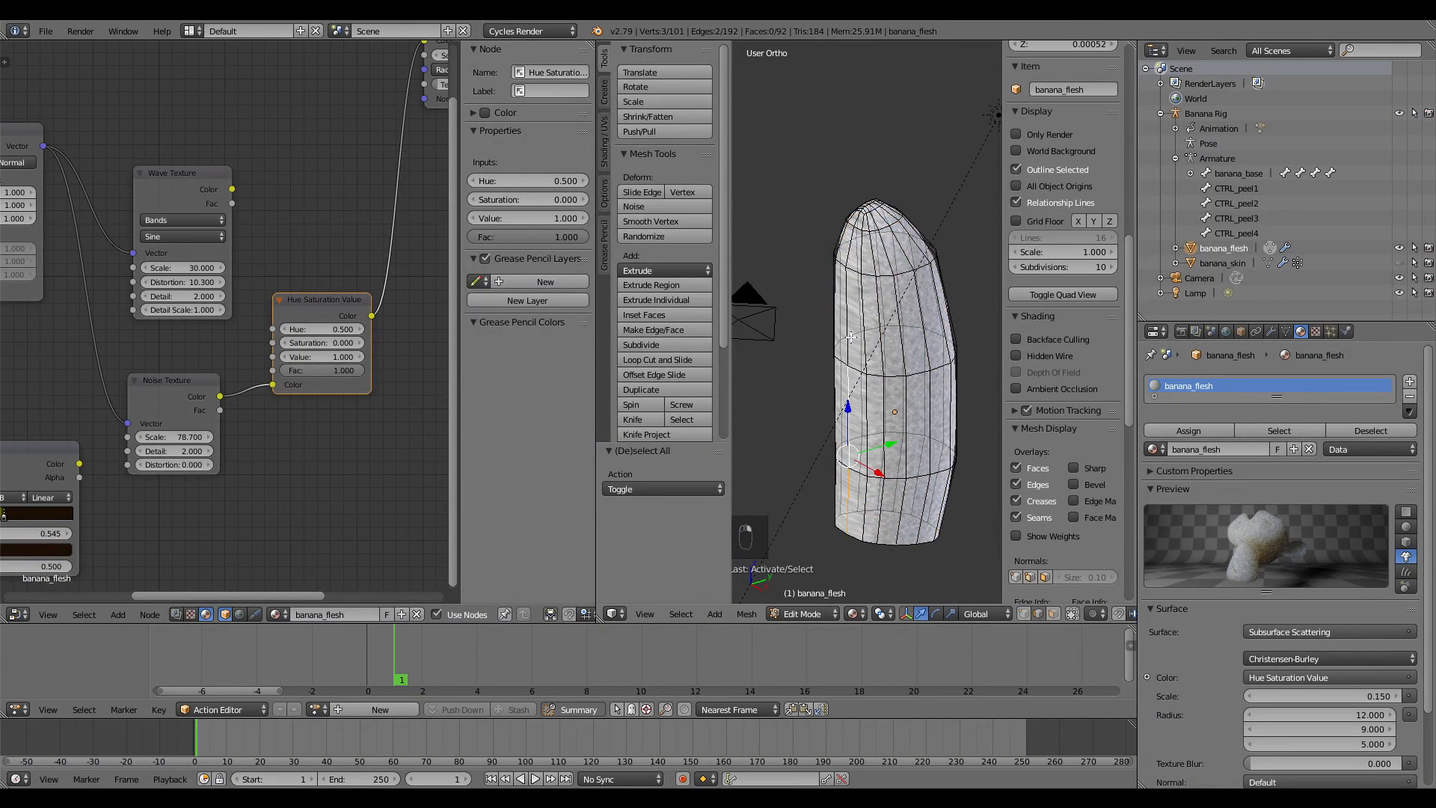
pyautogui.keyDown('shift'); pyautogui.rightClick(843, 302); pyautogui.keyUp('shift')
pyautogui.hotkey('ctrl', 'z')
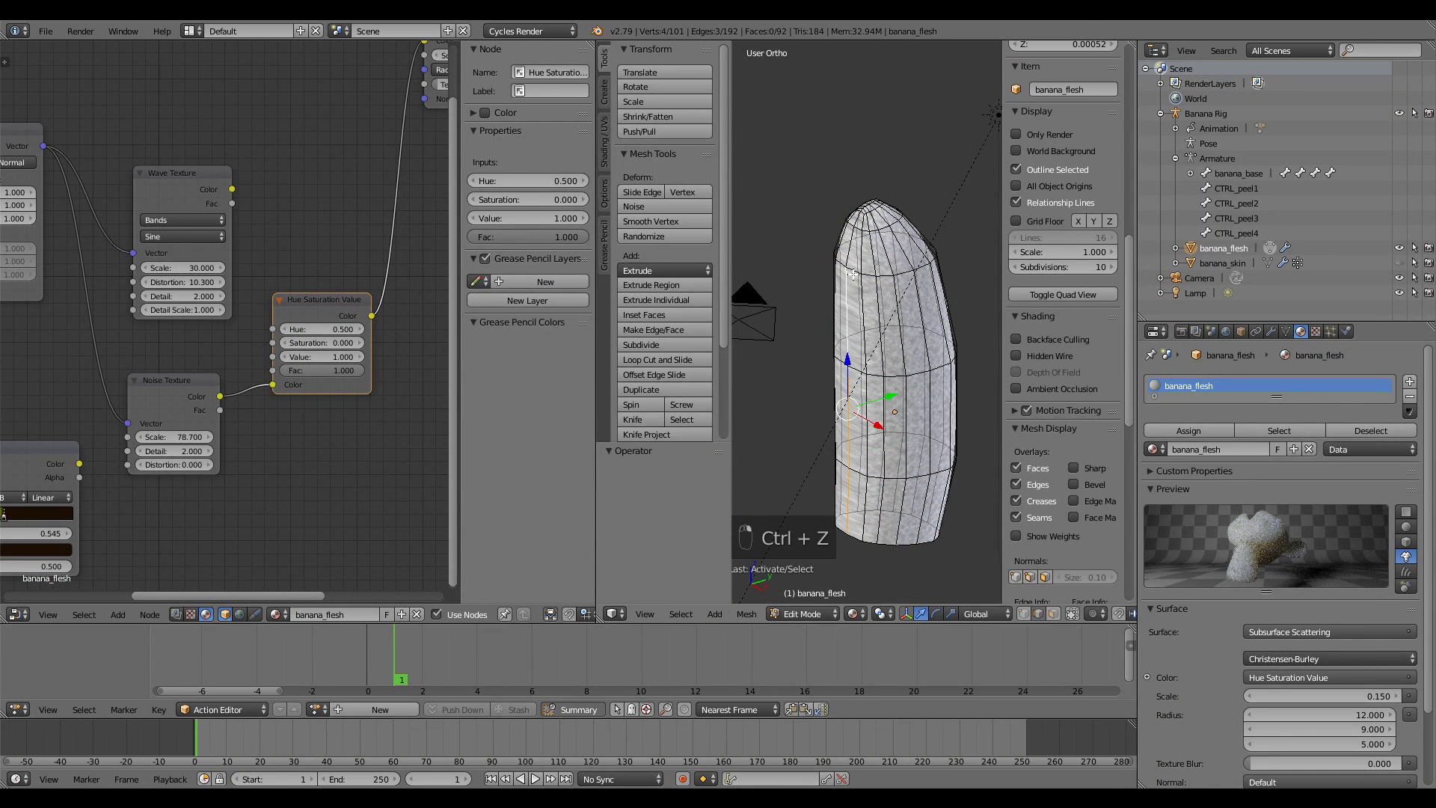
pyautogui.keyDown('shift'); pyautogui.rightClick(851, 253); pyautogui.keyUp('shift')
pyautogui.scroll(4, 850, 253)
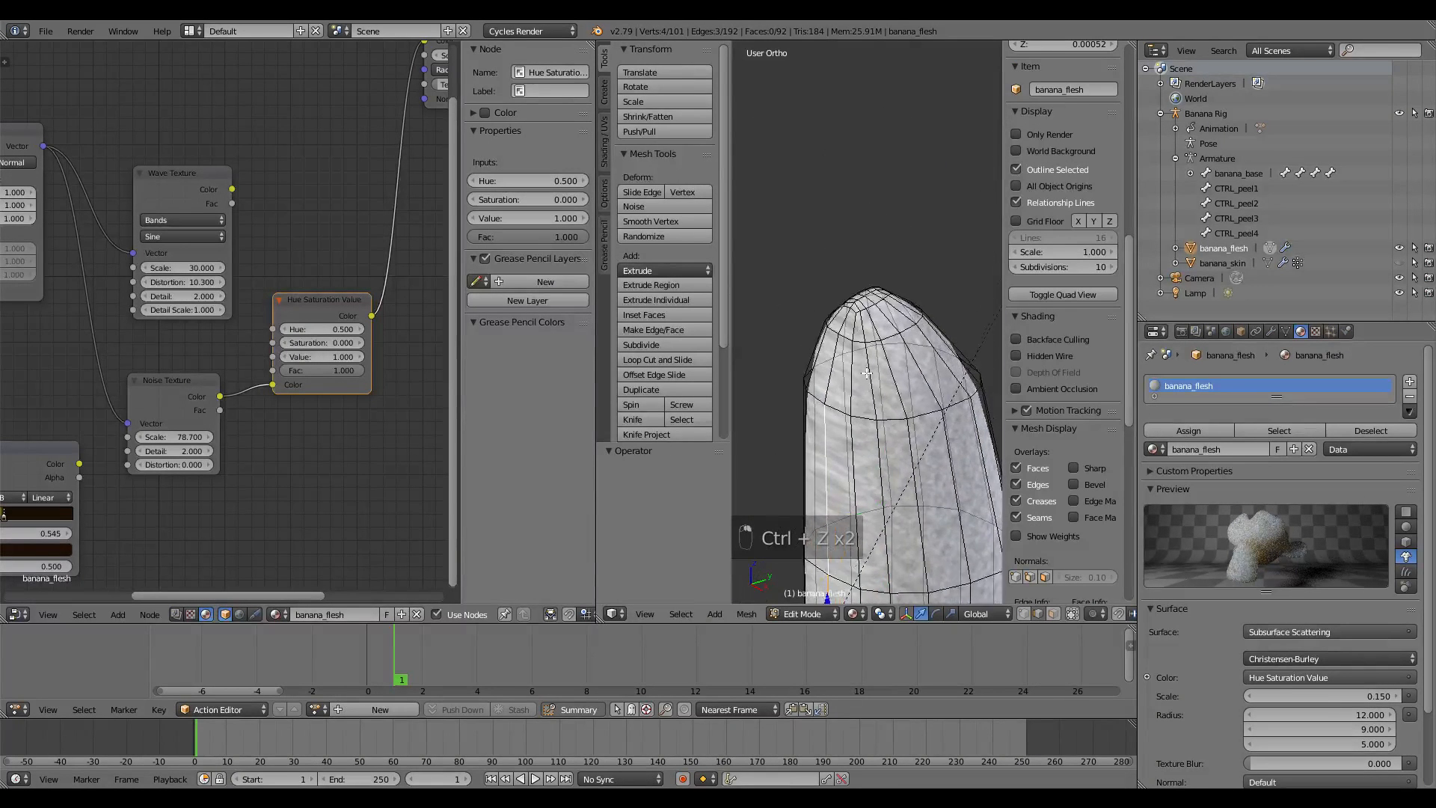
pyautogui.hotkey('ctrl', 'z')
# Select the edge loop near the tip and mark the selected edges as seams
pyautogui.keyDown('alt'); pyautogui.keyDown('shift'); pyautogui.rightClick(810, 360); pyautogui.keyUp('shift'); pyautogui.keyUp('alt')
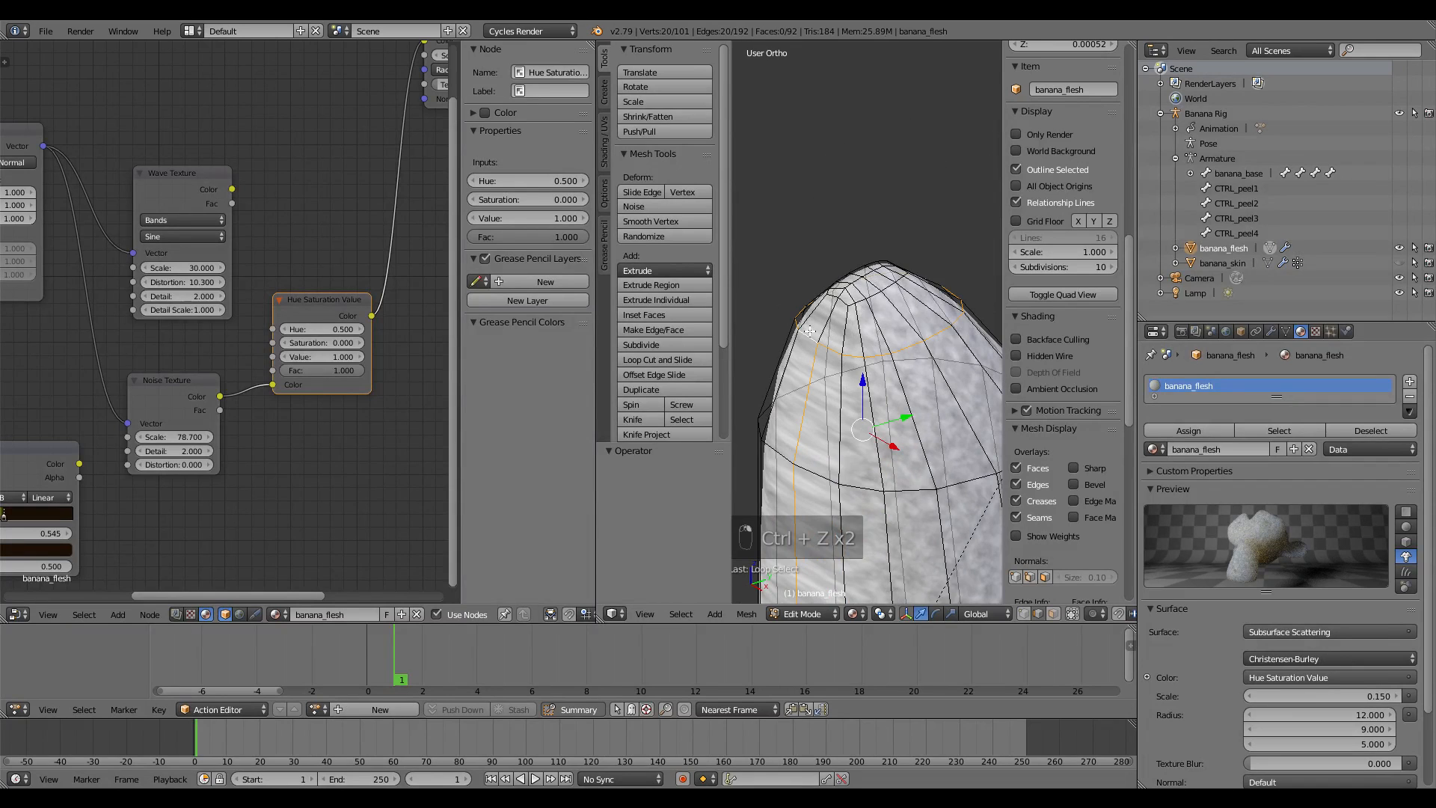
pyautogui.moveTo(872, 376)
pyautogui.mouseDown(button='middle')
pyautogui.moveTo(811, 336)
pyautogui.moveTo(860, 370)
pyautogui.mouseUp(button='middle')
pyautogui.hotkey('ctrl', 'z')
pyautogui.scroll(3, 825, 357)
pyautogui.keyDown('shift'); pyautogui.rightClick(800, 292); pyautogui.keyUp('shift')
pyautogui.keyDown('shift'); pyautogui.rightClick(773, 307); pyautogui.keyUp('shift')
pyautogui.scroll(-4, 755, 370)
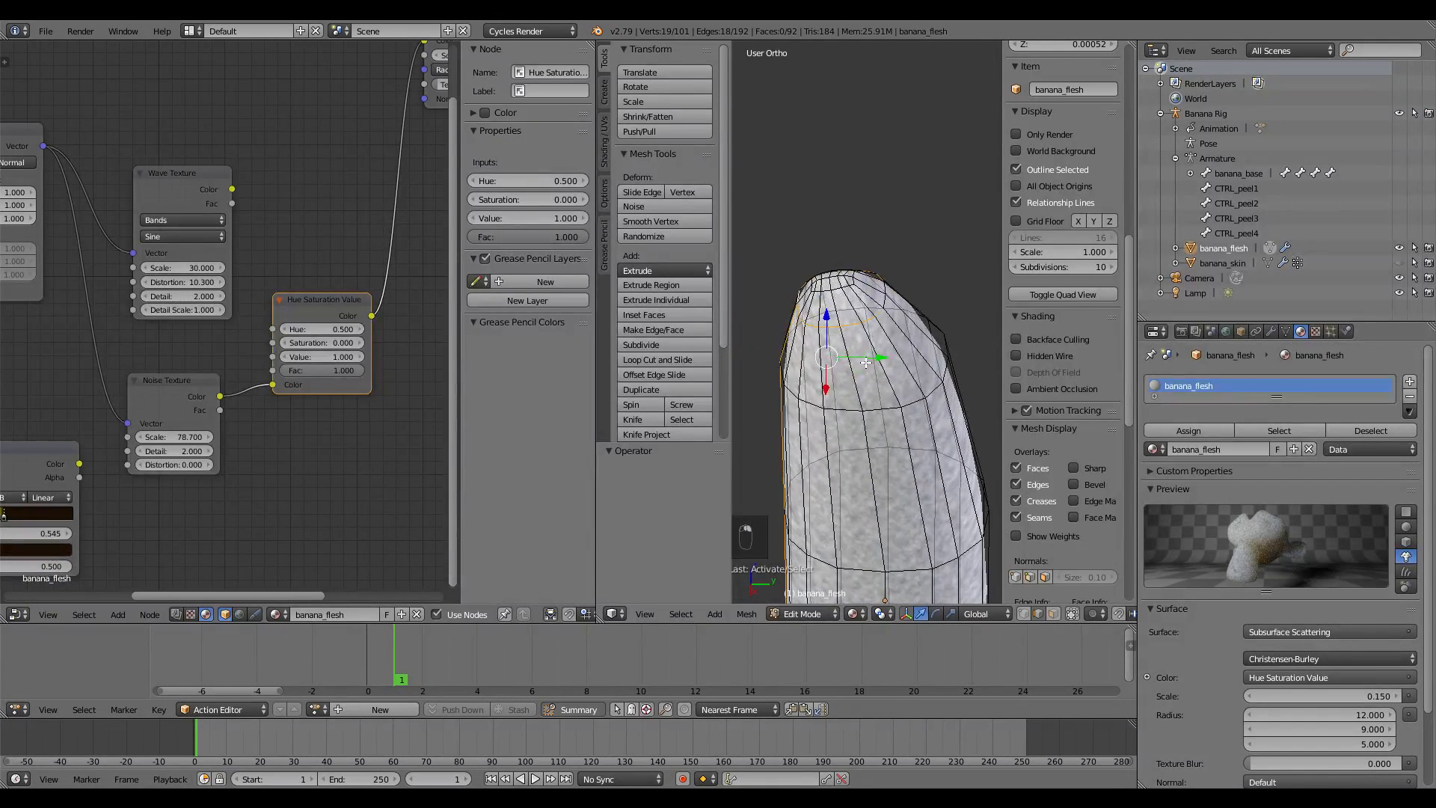
pyautogui.hotkey('ctrl', 'e')
pyautogui.click(832, 468)
pyautogui.scroll(-3, 802, 374)
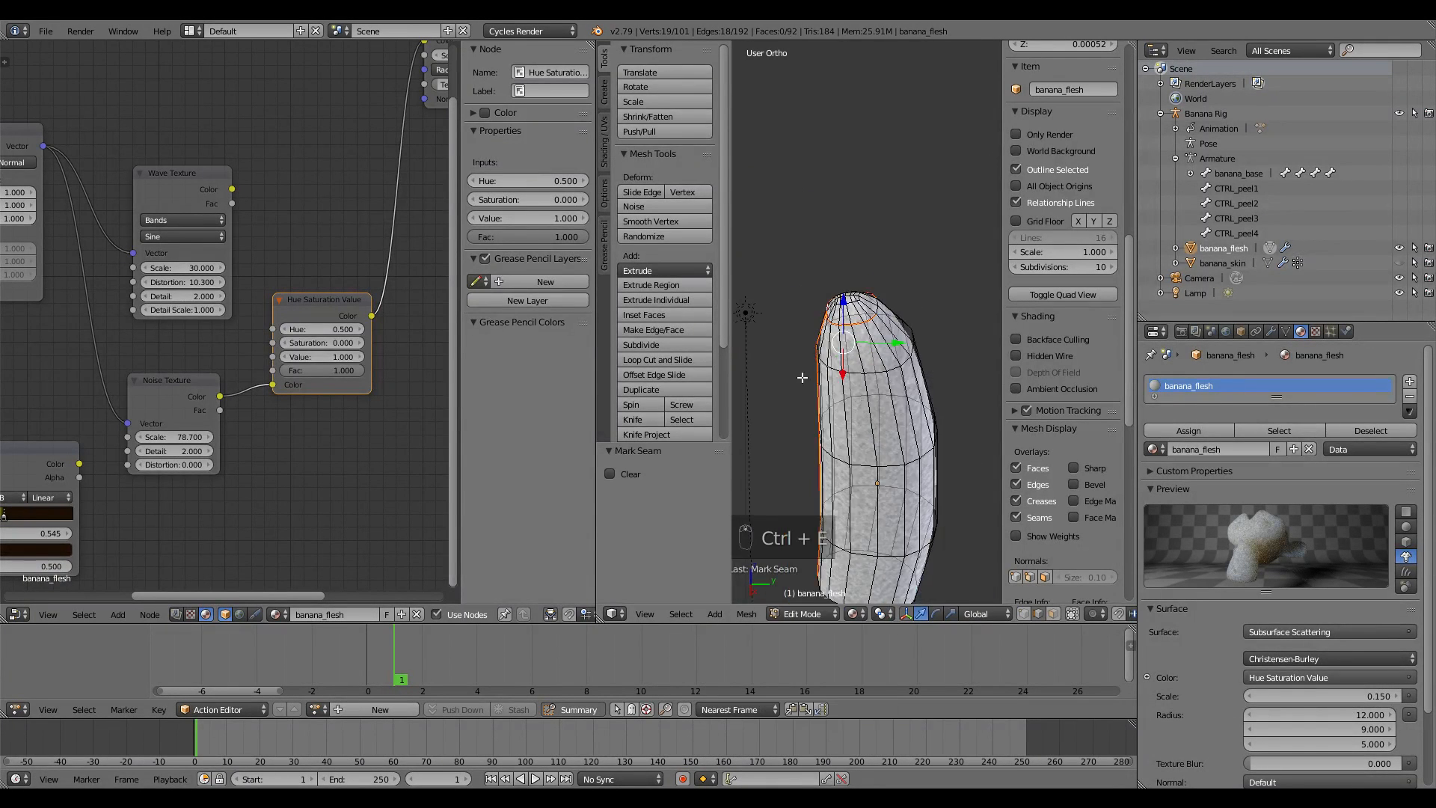
pyautogui.press('a')
pyautogui.moveTo(801, 375); pyautogui.dragTo(928, 385, button='middle')
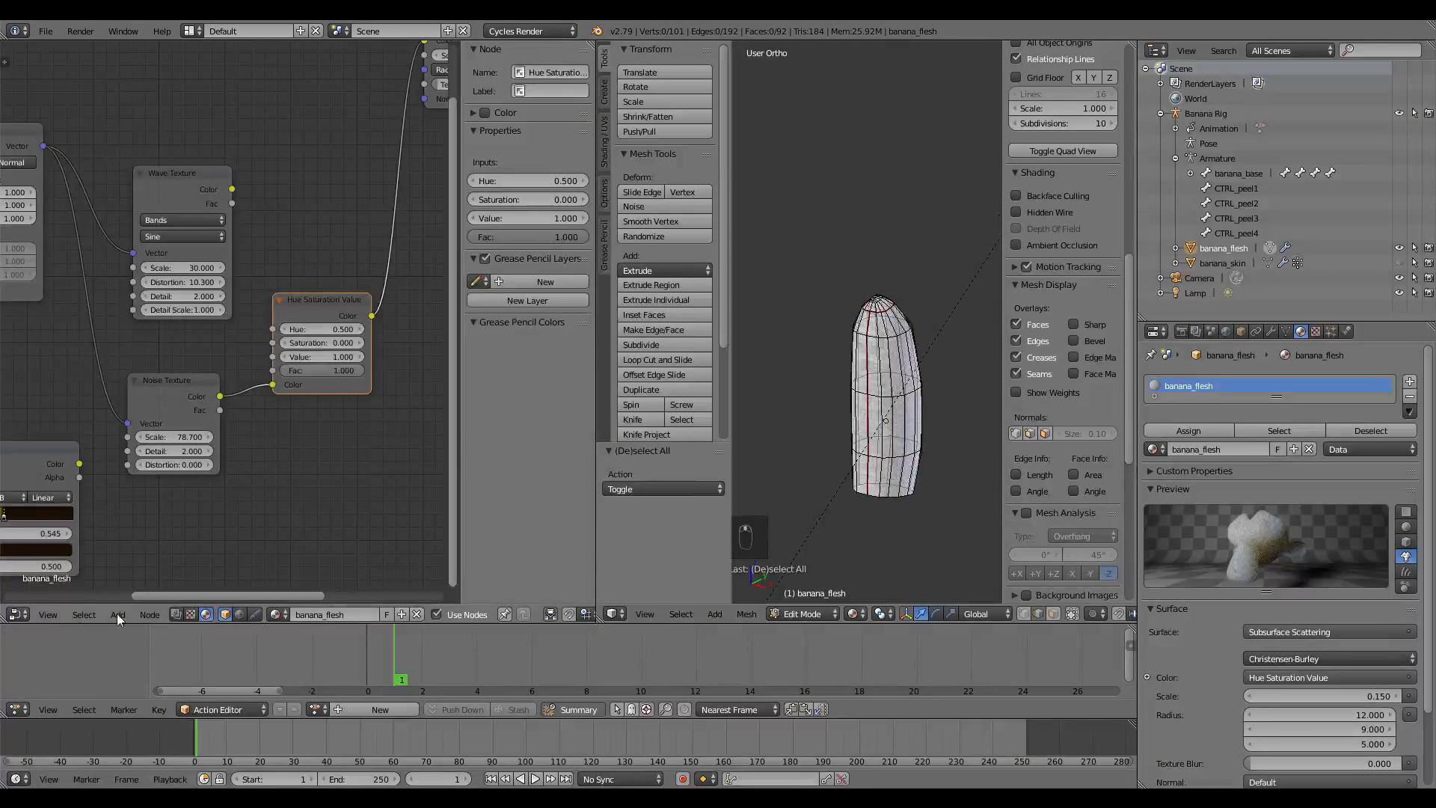
# Turn the left area into a UV/Image Editor and unwrap the banana flesh along its seams
pyautogui.click(19, 615)
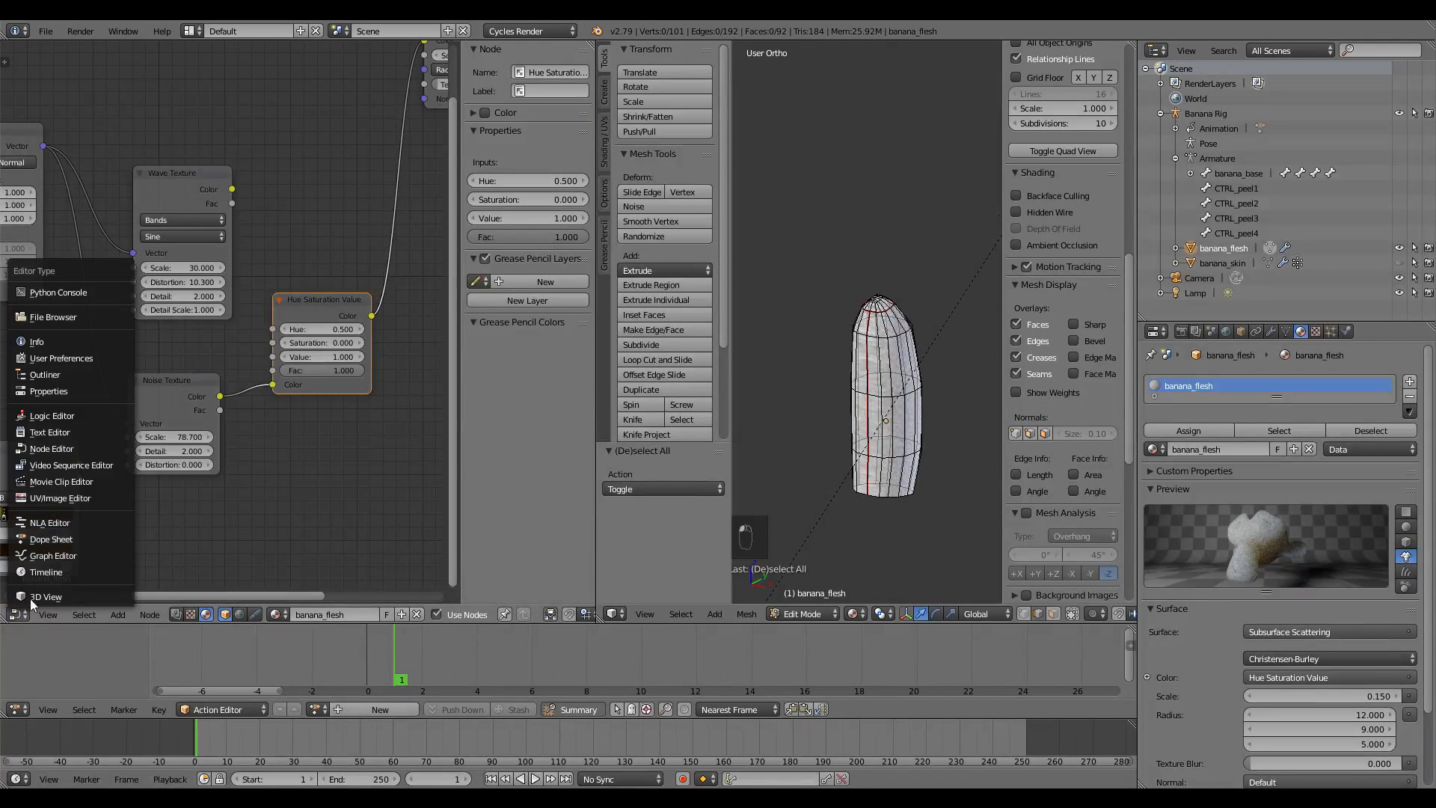
pyautogui.click(50, 498)
pyautogui.press('a')
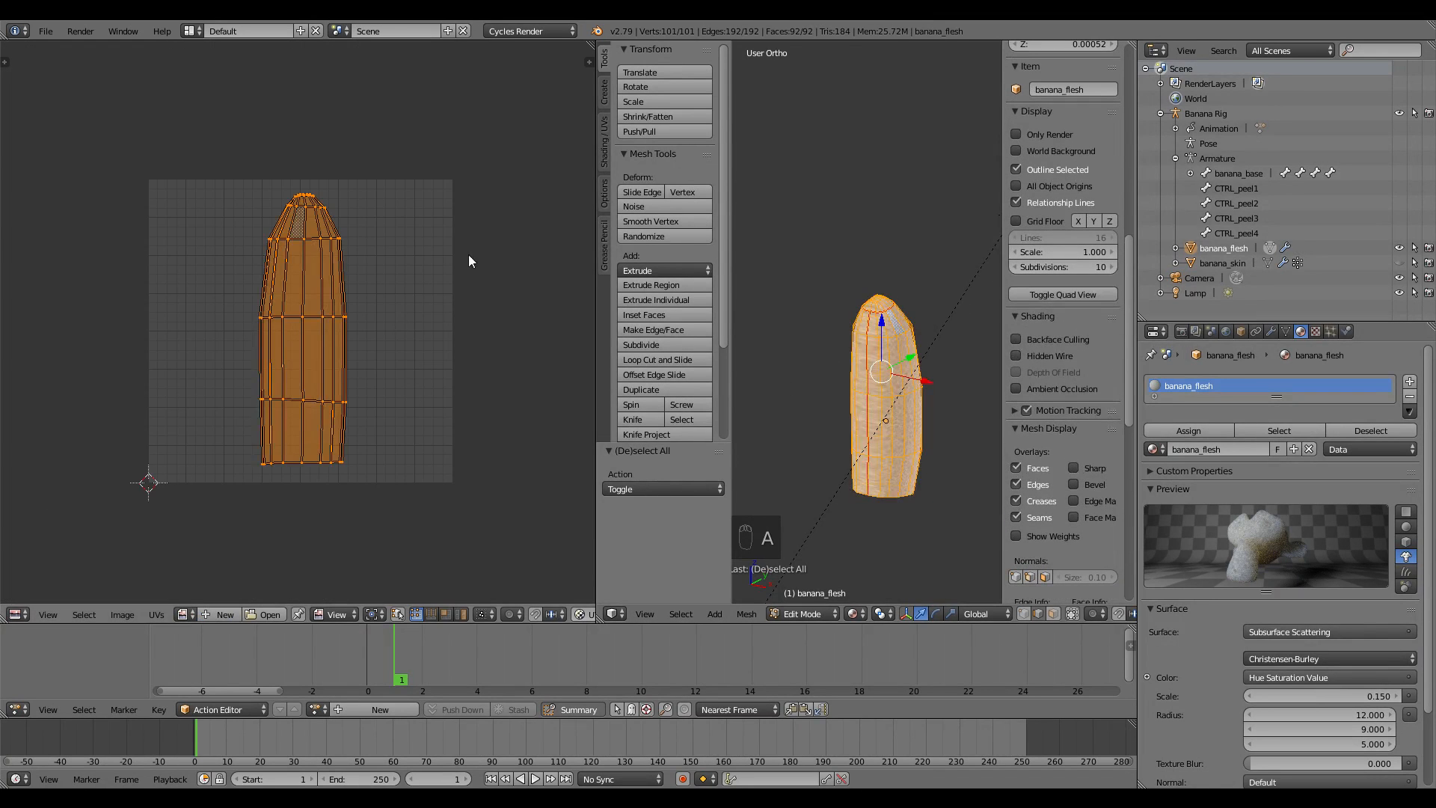
pyautogui.moveTo(471, 303); pyautogui.dragTo(450, 360, button='middle')
pyautogui.scroll(2, 902, 446)
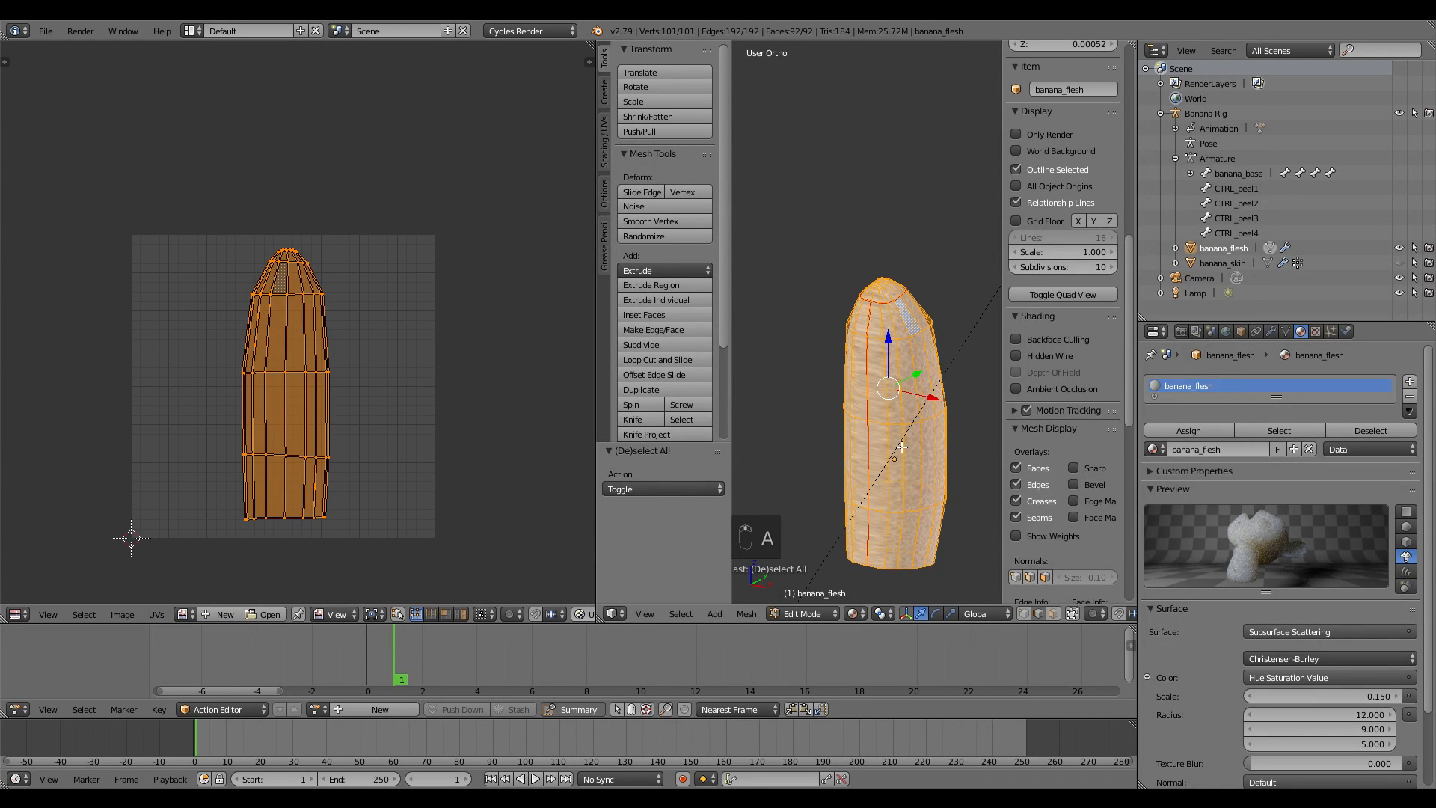
pyautogui.press('u')
pyautogui.click(901, 448)
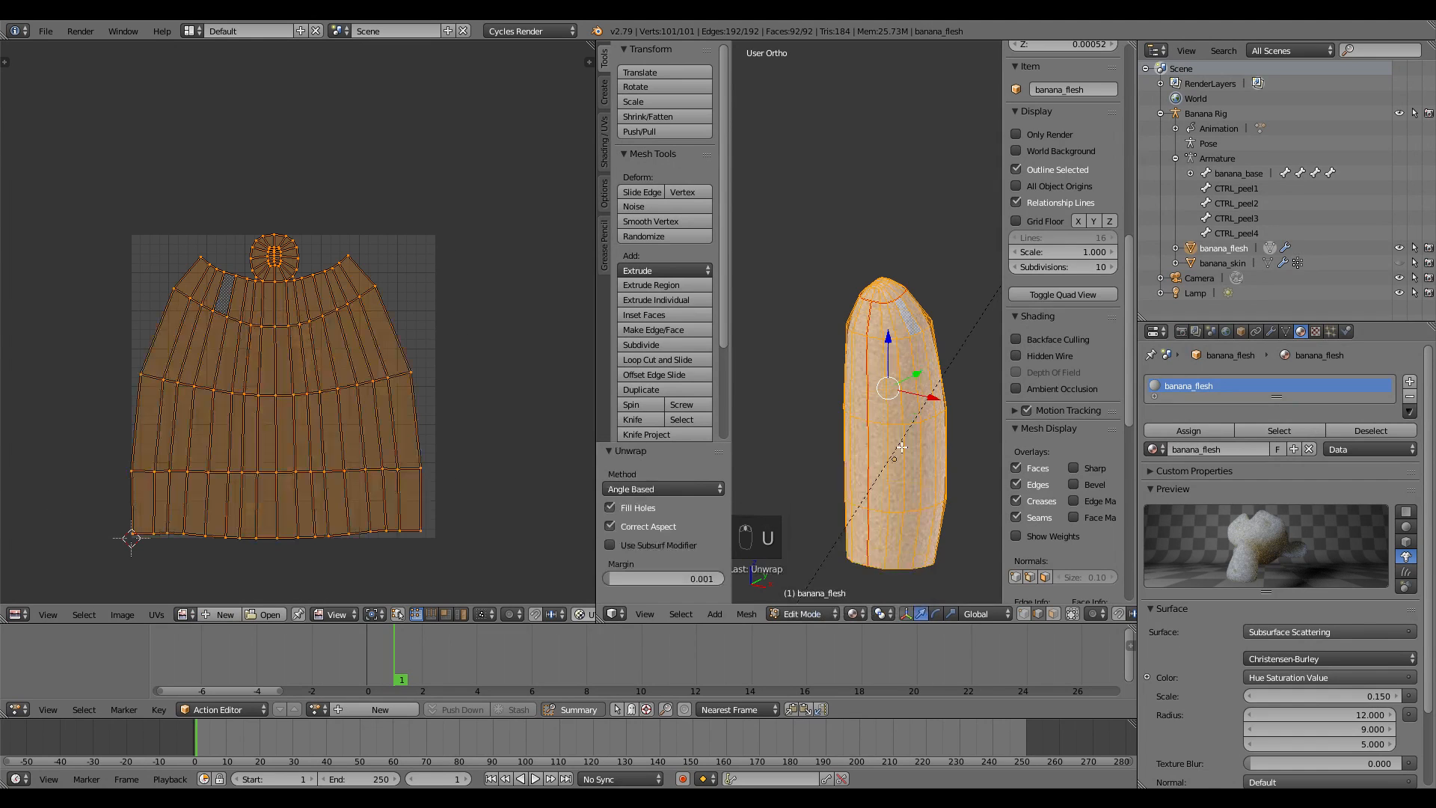
pyautogui.scroll(-1, 394, 321)
# Move and scale the UV islands to 0.968, then return to Object Mode
pyautogui.press('g')
pyautogui.click(403, 316)
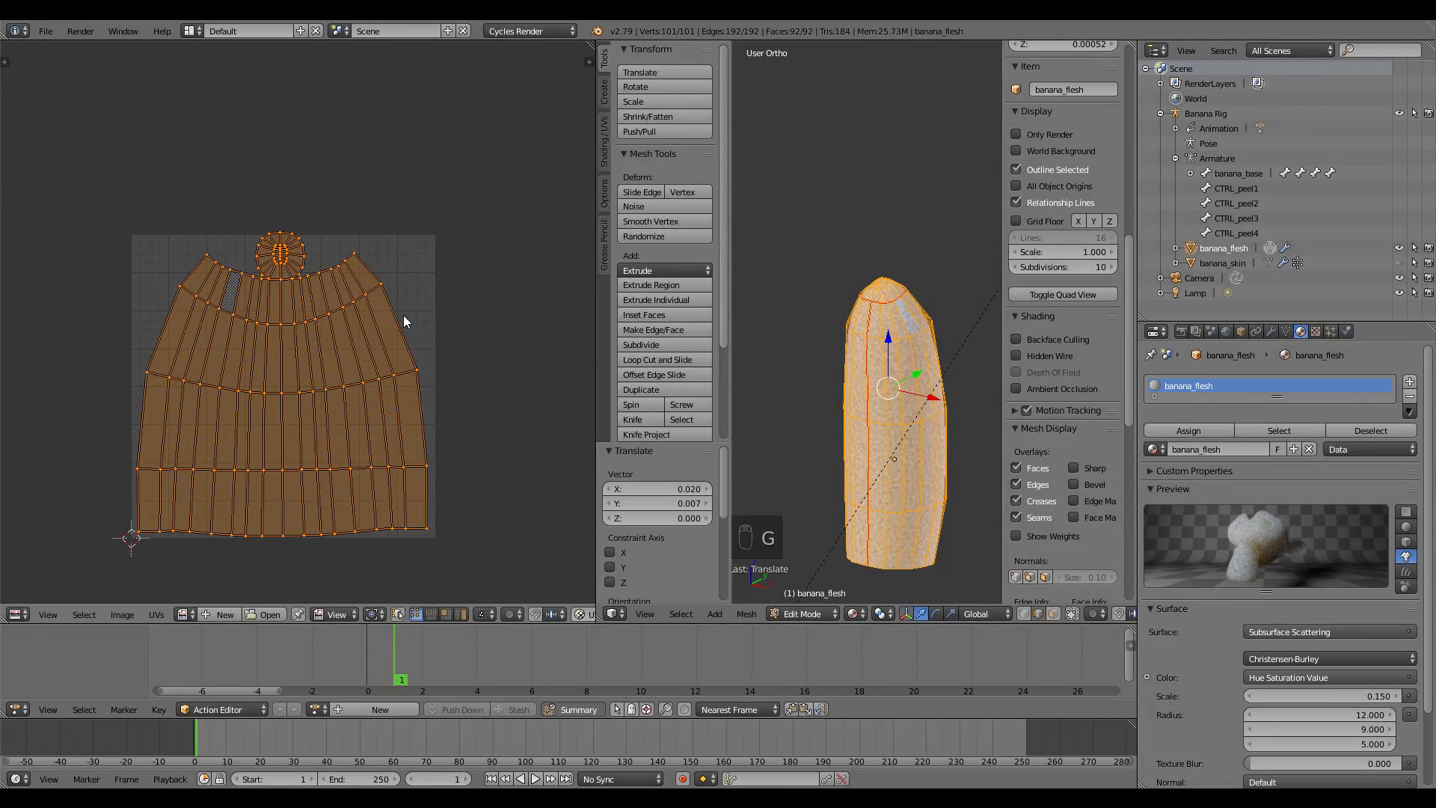
pyautogui.press('s')
pyautogui.click(414, 338)
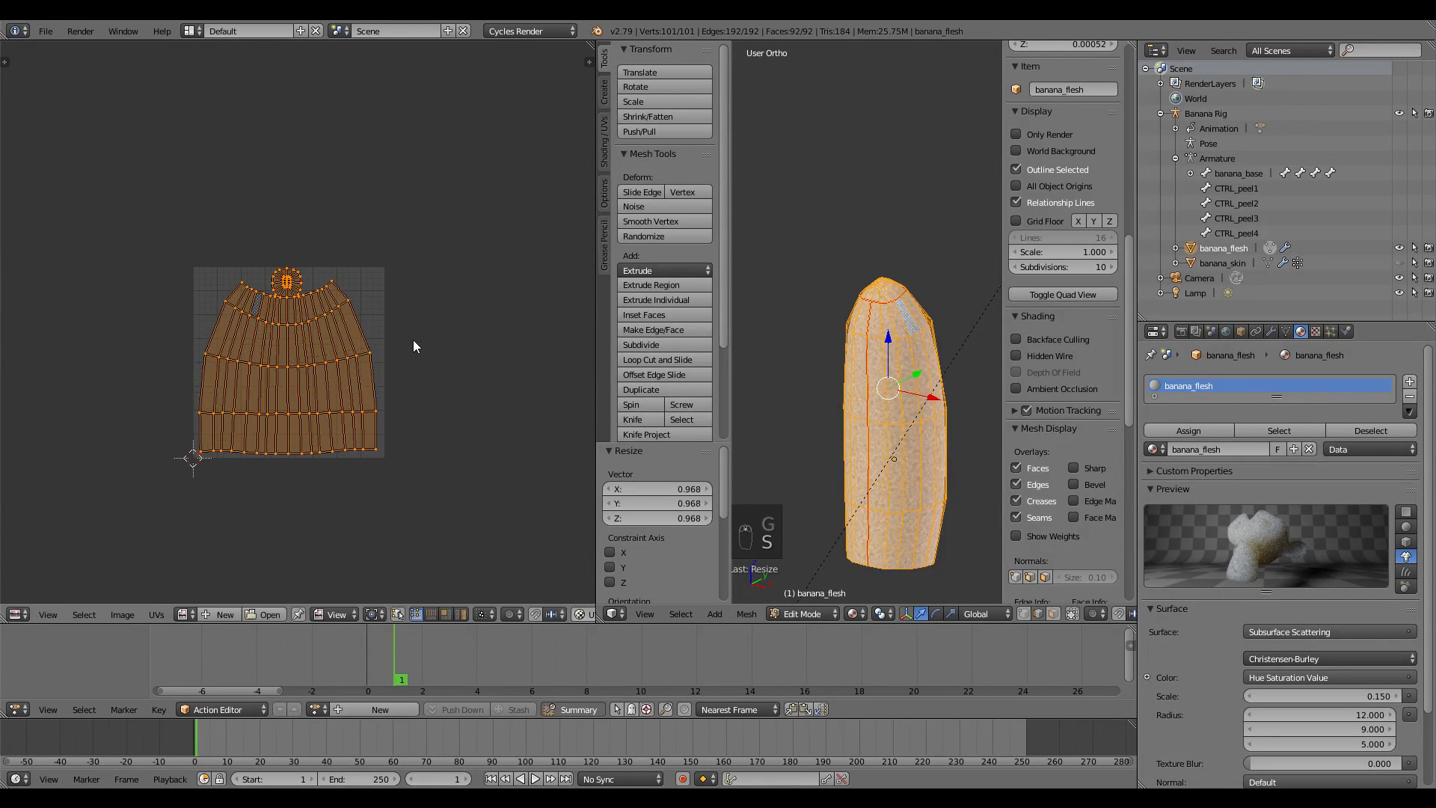
pyautogui.press('Tab')
pyautogui.moveTo(885, 398)
pyautogui.mouseDown(button='middle')
pyautogui.moveTo(833, 450)
pyautogui.moveTo(977, 453)
pyautogui.moveTo(912, 409)
pyautogui.moveTo(823, 378)
pyautogui.moveTo(903, 387)
pyautogui.mouseUp(button='middle')
pyautogui.scroll(3, 903, 388)
pyautogui.moveTo(750, 478); pyautogui.dragTo(757, 392, button='middle')
pyautogui.scroll(-2, 988, 450)
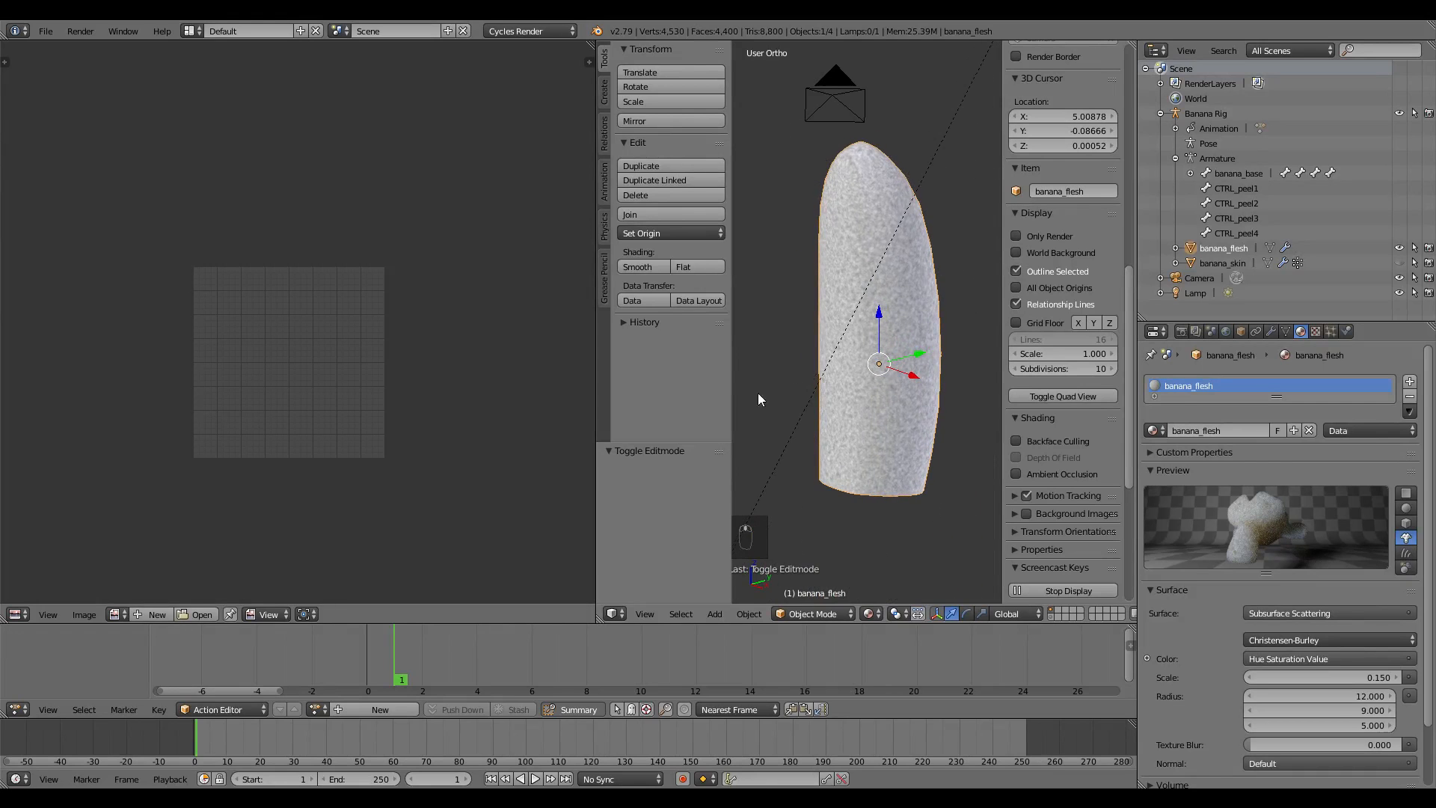
# Switch the left area back to the Node Editor, widen the 3D View, and show the Color node list
pyautogui.click(17, 613)
pyautogui.click(71, 449)
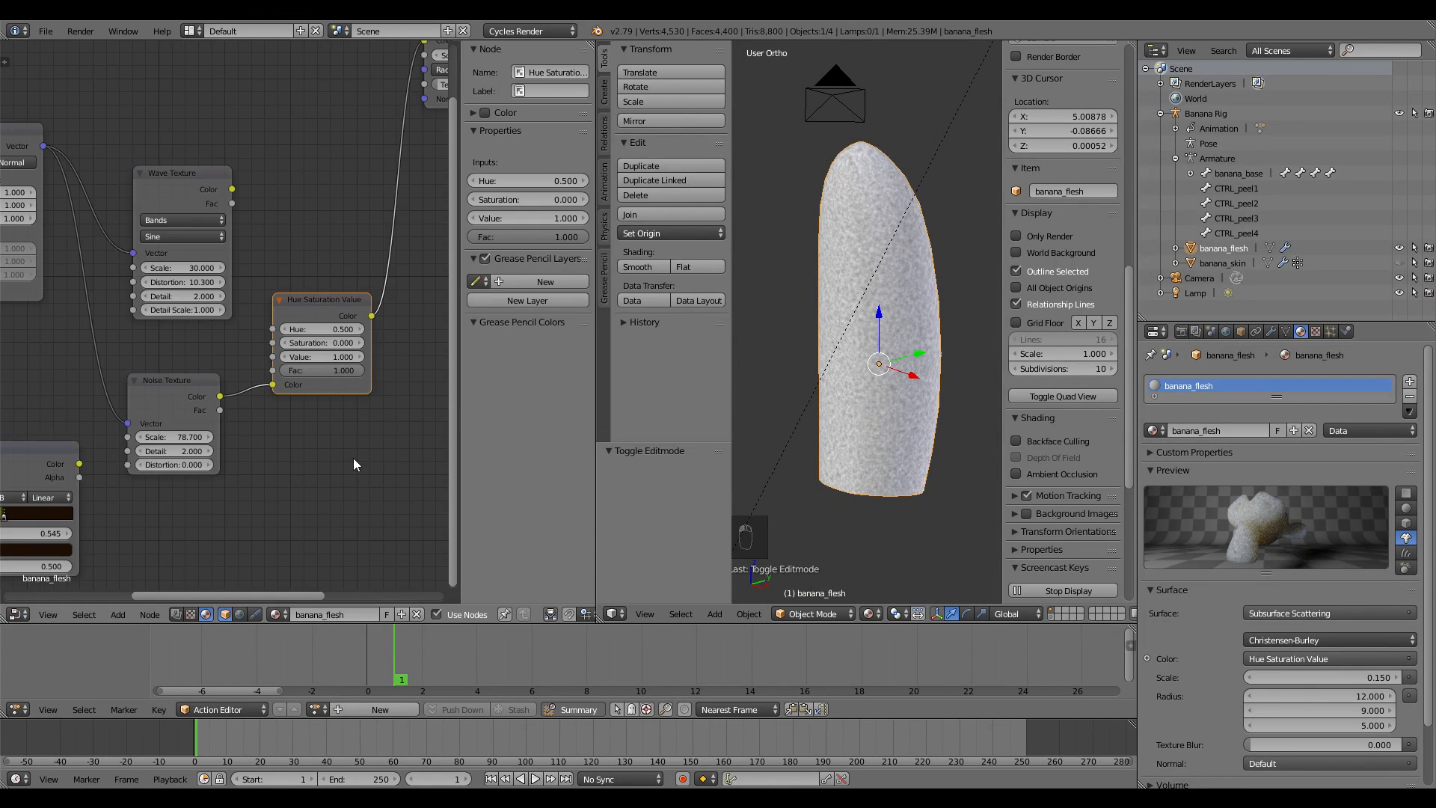
pyautogui.scroll(-3, 306, 439)
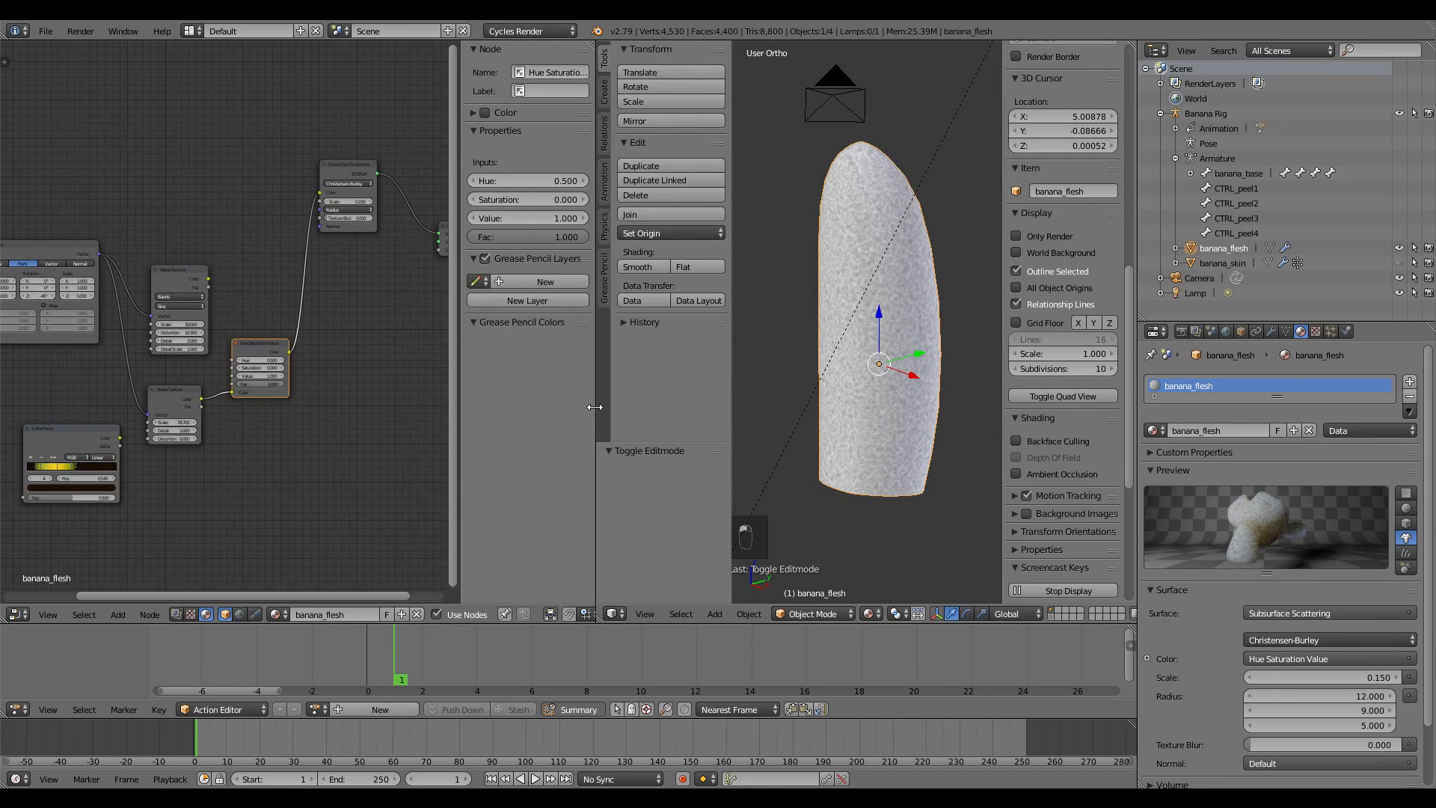
pyautogui.moveTo(594, 406); pyautogui.dragTo(521, 407)
pyautogui.scroll(3, 304, 336)
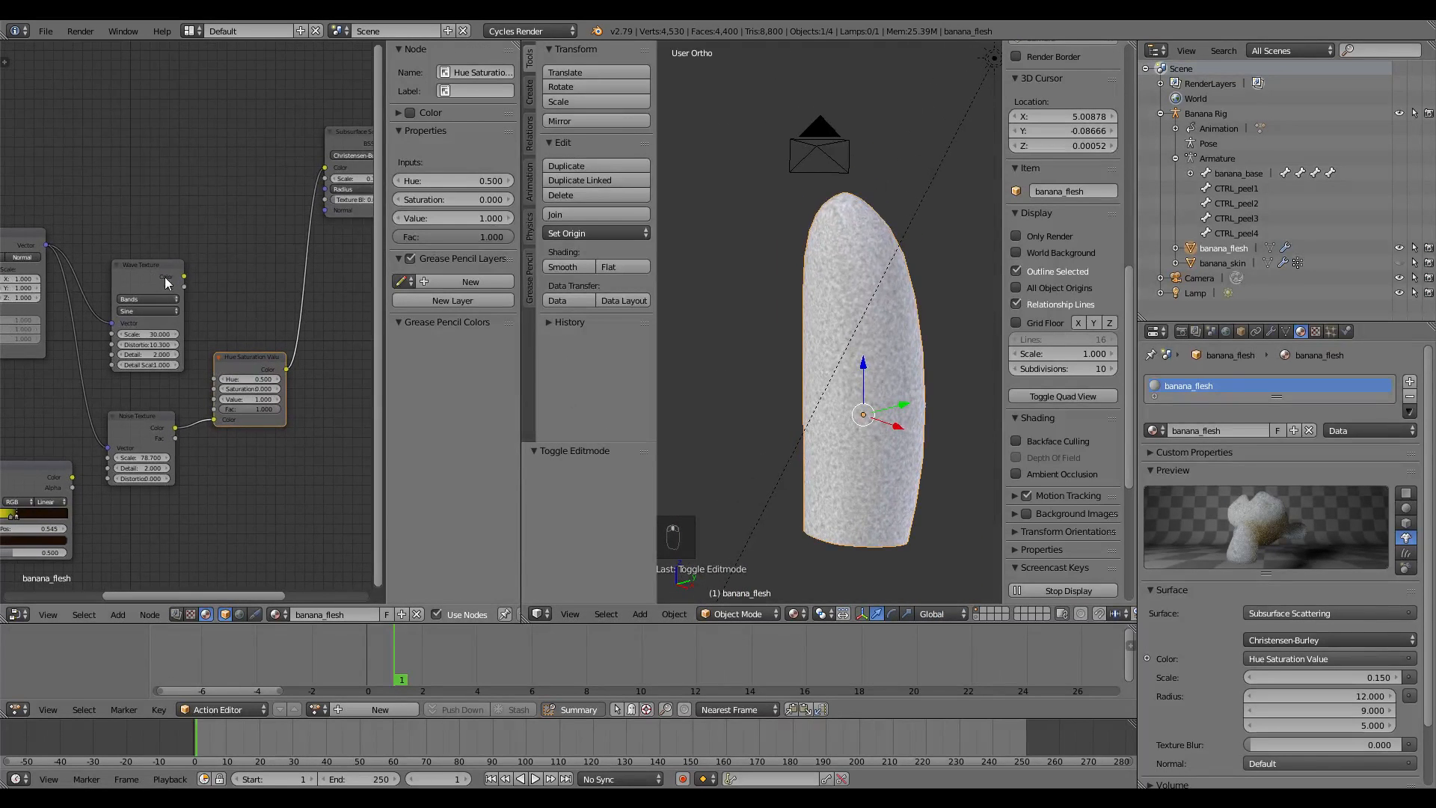
pyautogui.moveTo(189, 277); pyautogui.dragTo(172, 293, button='middle')
pyautogui.hotkey('shift', 'a')
pyautogui.moveTo(223, 327)
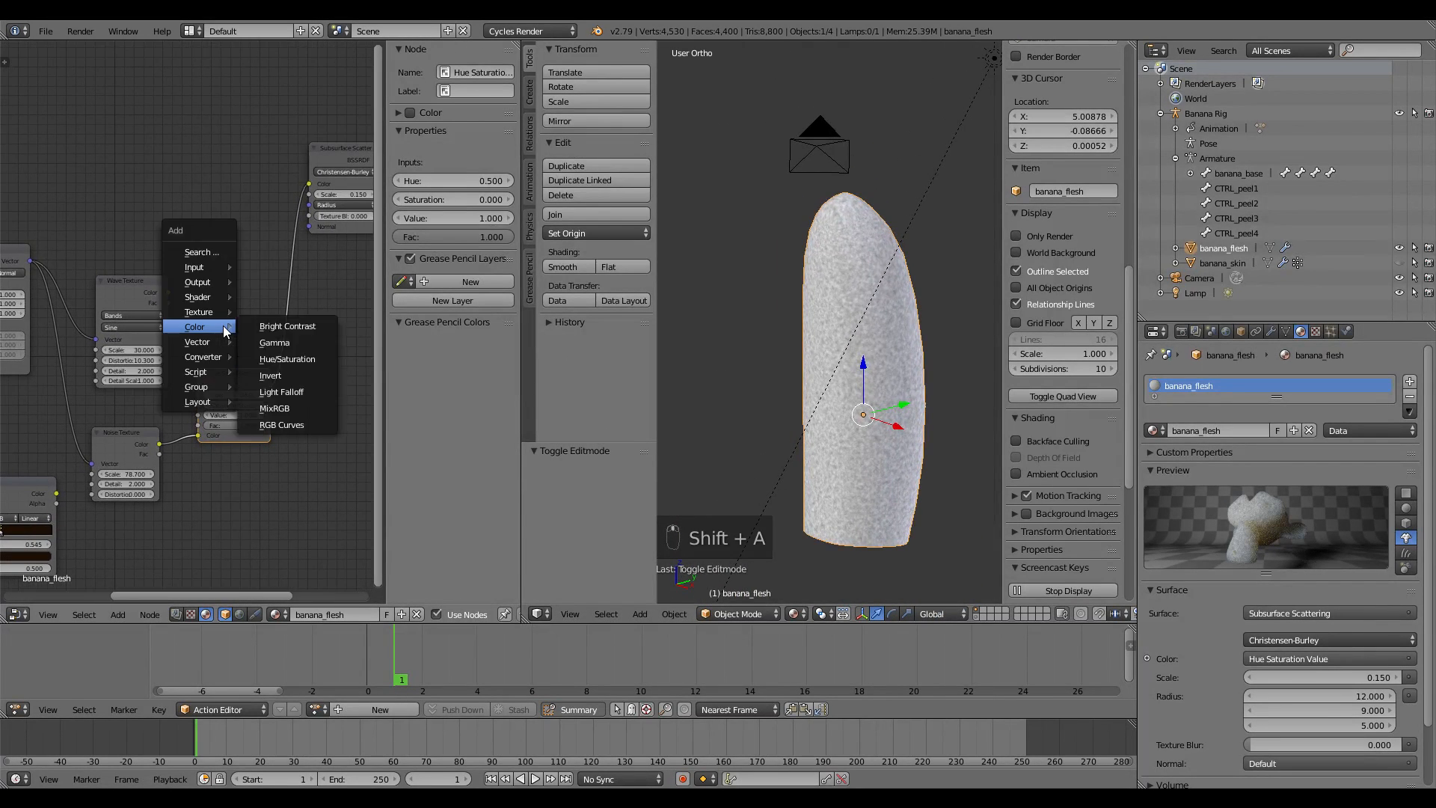
# Insert a MixRGB node into the Hue Saturation Value→Subsurface link and wire Wave Texture Color into Color1
pyautogui.click(286, 407)
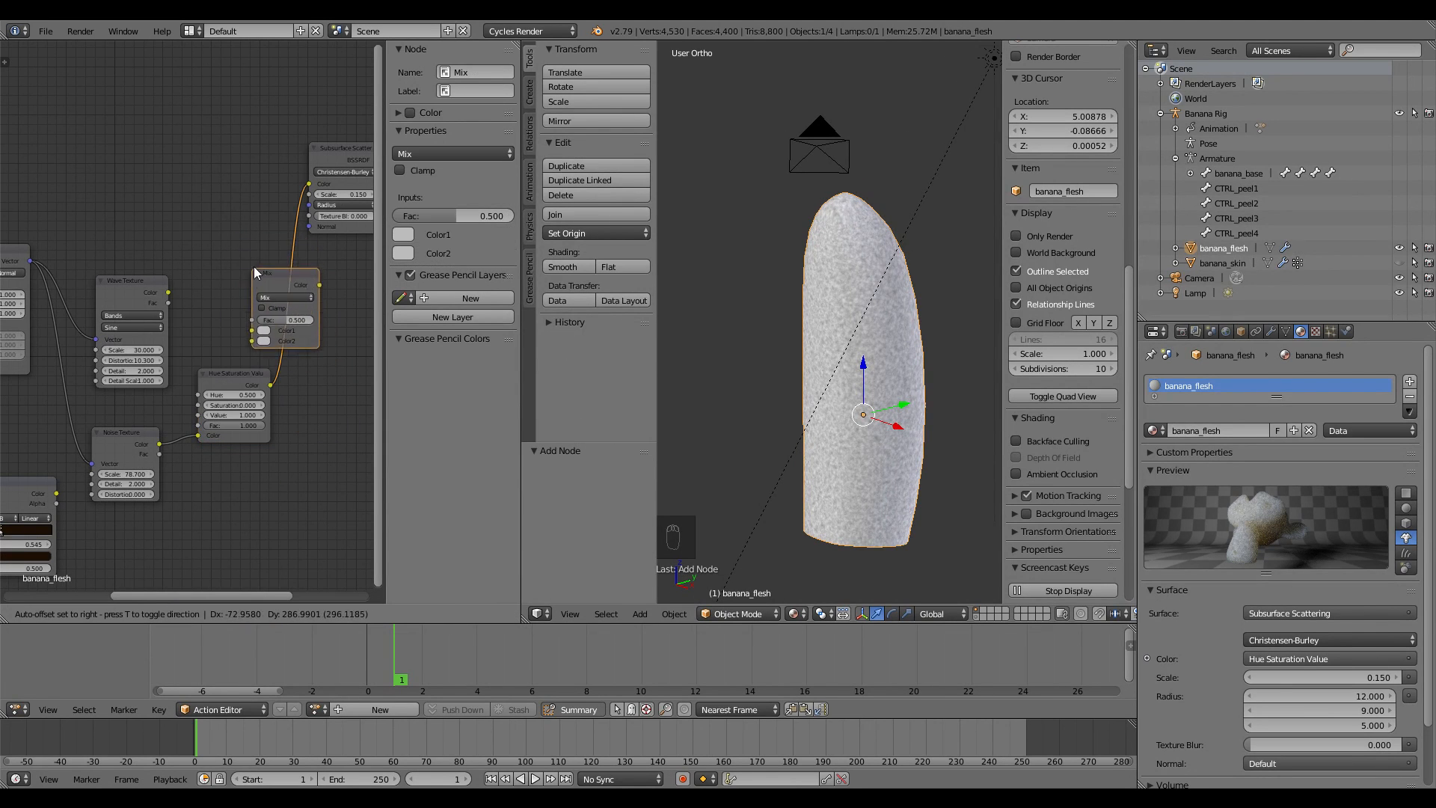
pyautogui.click(256, 229)
pyautogui.scroll(-2, 273, 373)
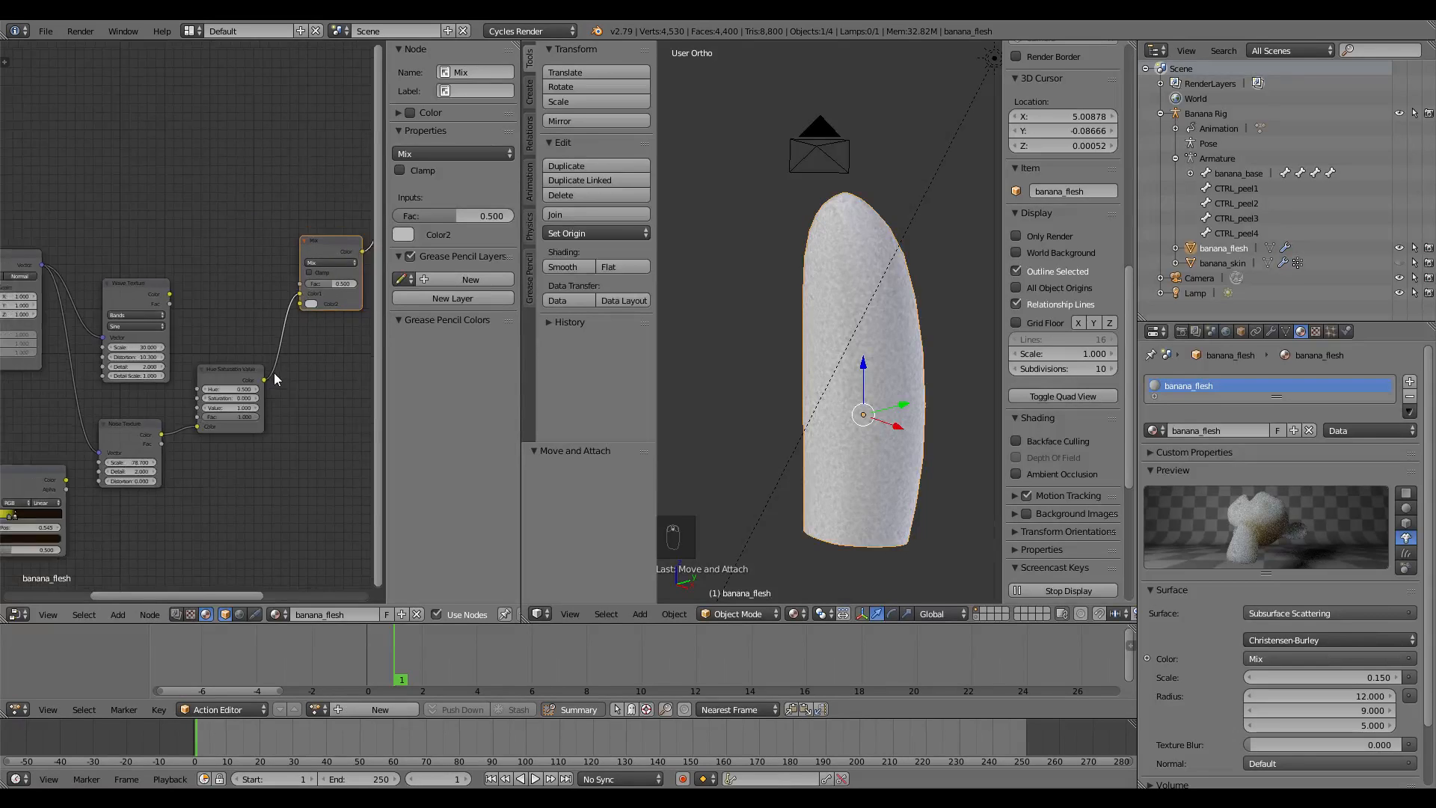
pyautogui.moveTo(247, 344); pyautogui.dragTo(133, 334, button='middle')
pyautogui.moveTo(70, 296); pyautogui.dragTo(189, 295)
pyautogui.scroll(2, 232, 340)
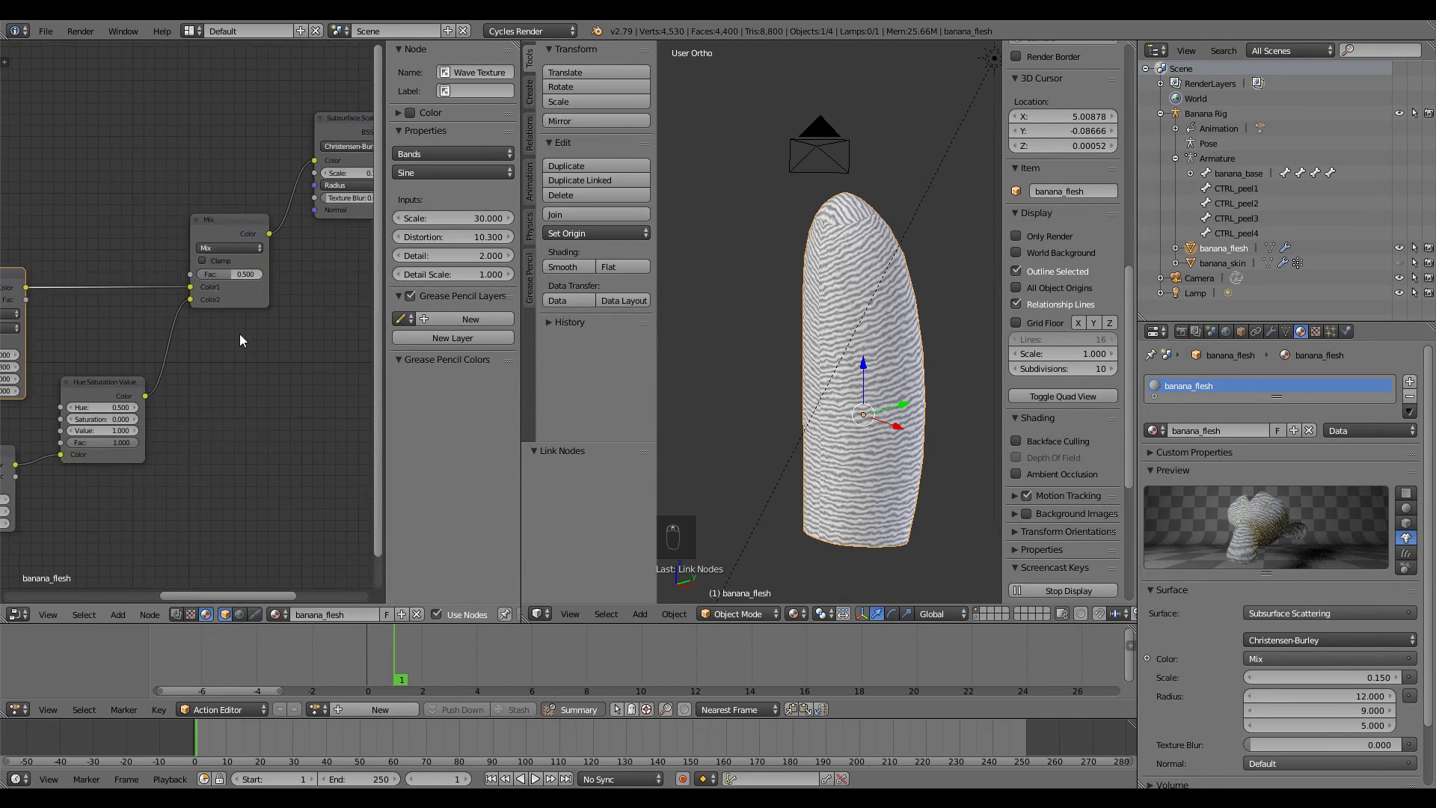
pyautogui.moveTo(240, 333); pyautogui.dragTo(270, 385, button='middle')
pyautogui.scroll(2, 303, 375)
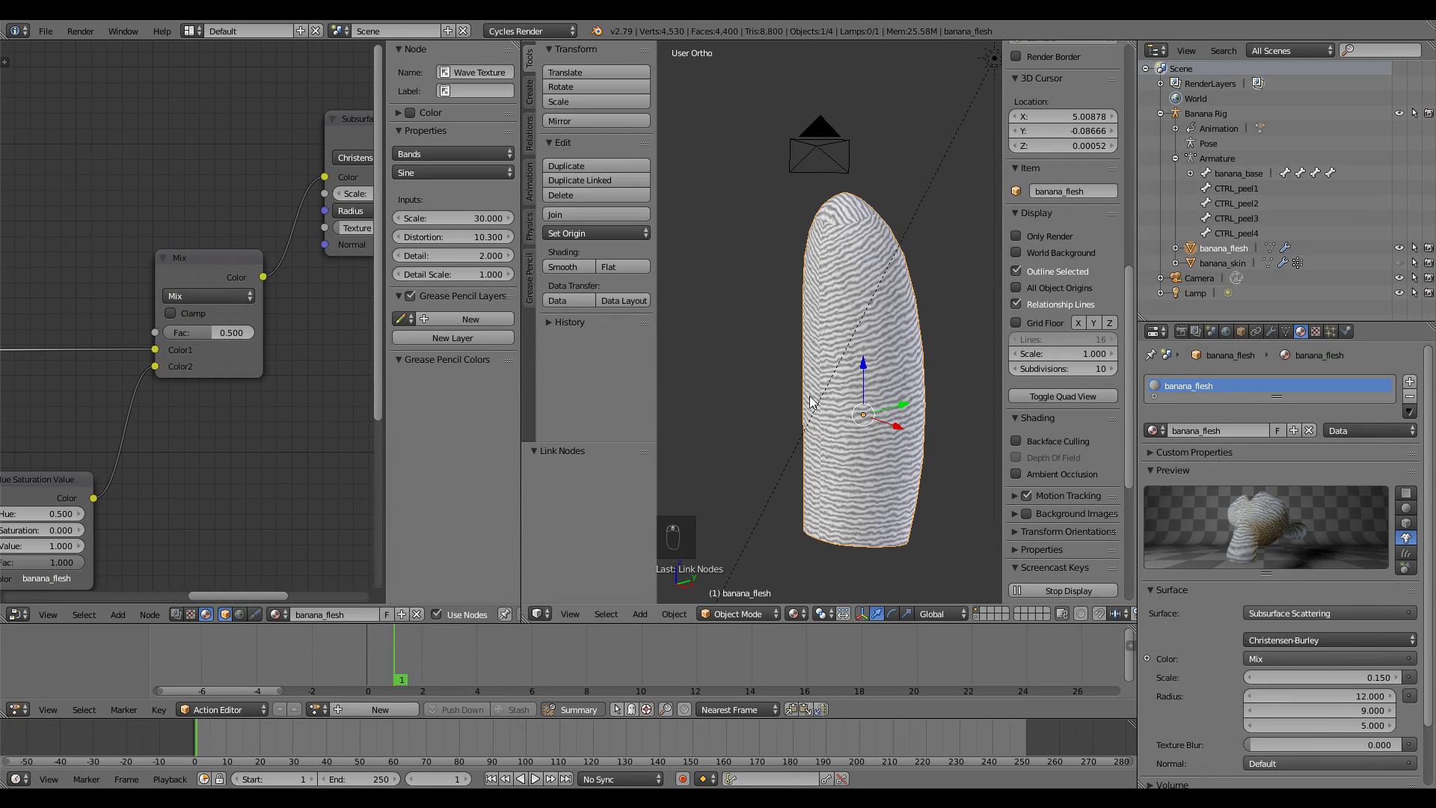
pyautogui.moveTo(890, 430); pyautogui.dragTo(972, 430, button='middle')
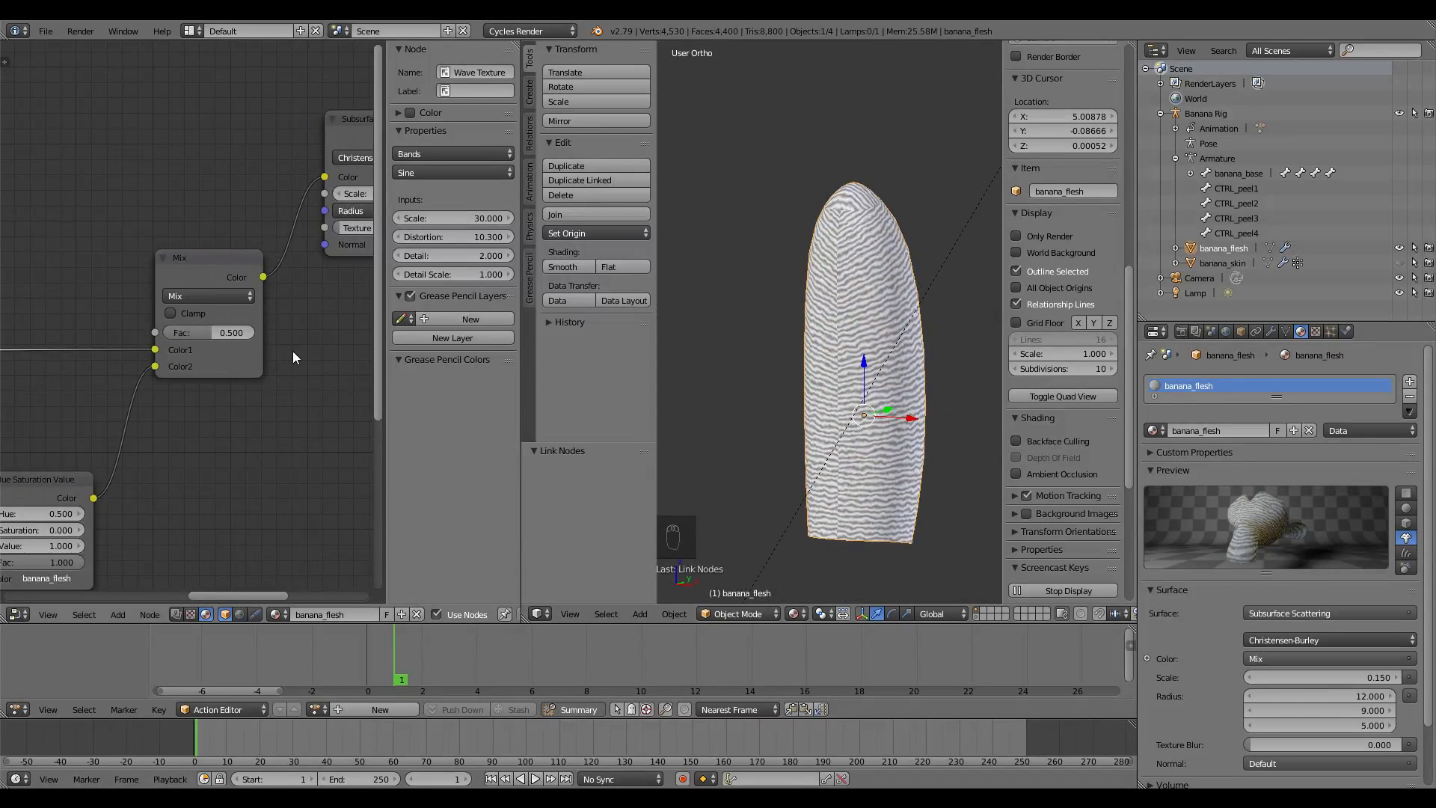
pyautogui.scroll(1, 231, 330)
# Set the Mix node's blend type to Multiply with Fac 1.000
pyautogui.click(230, 291)
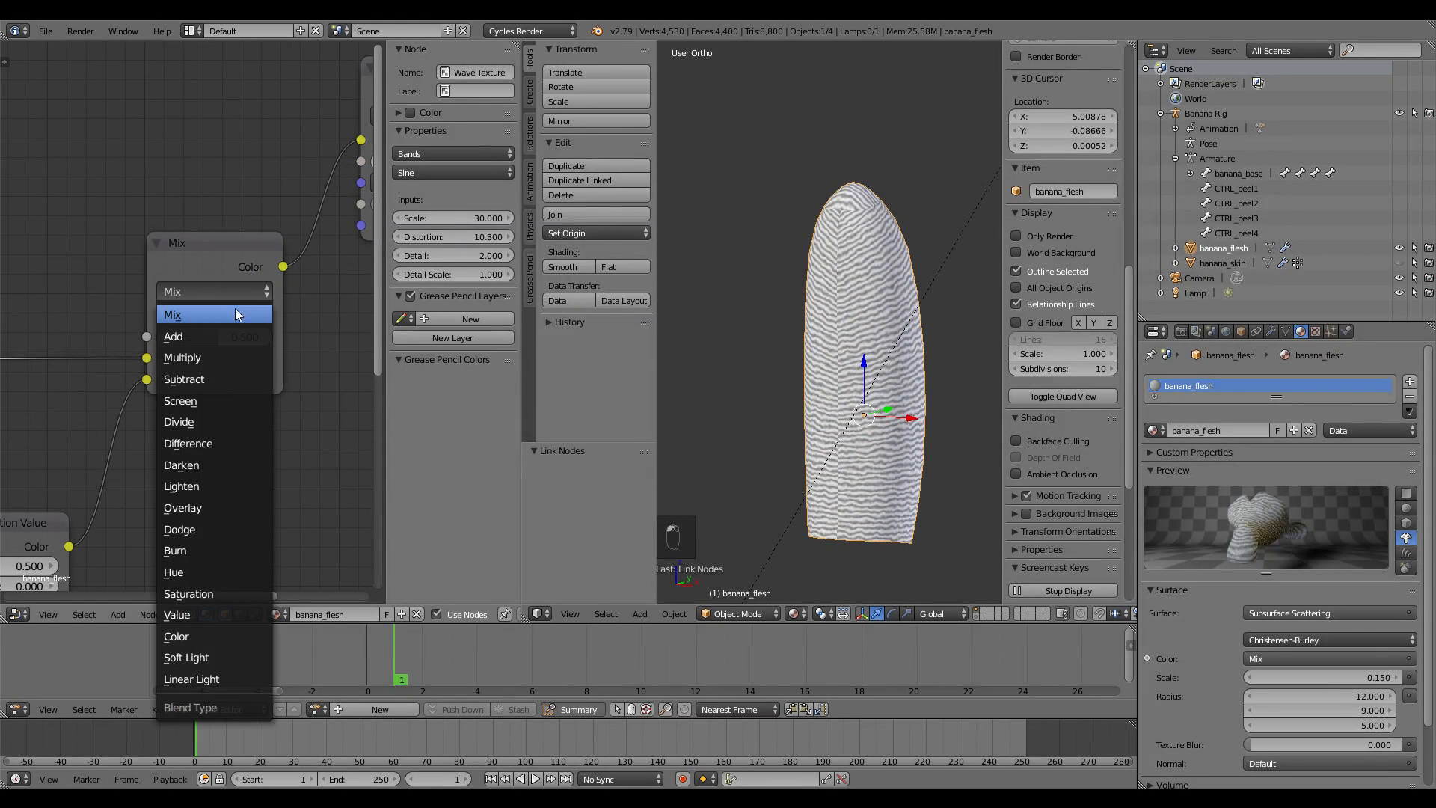
pyautogui.click(238, 354)
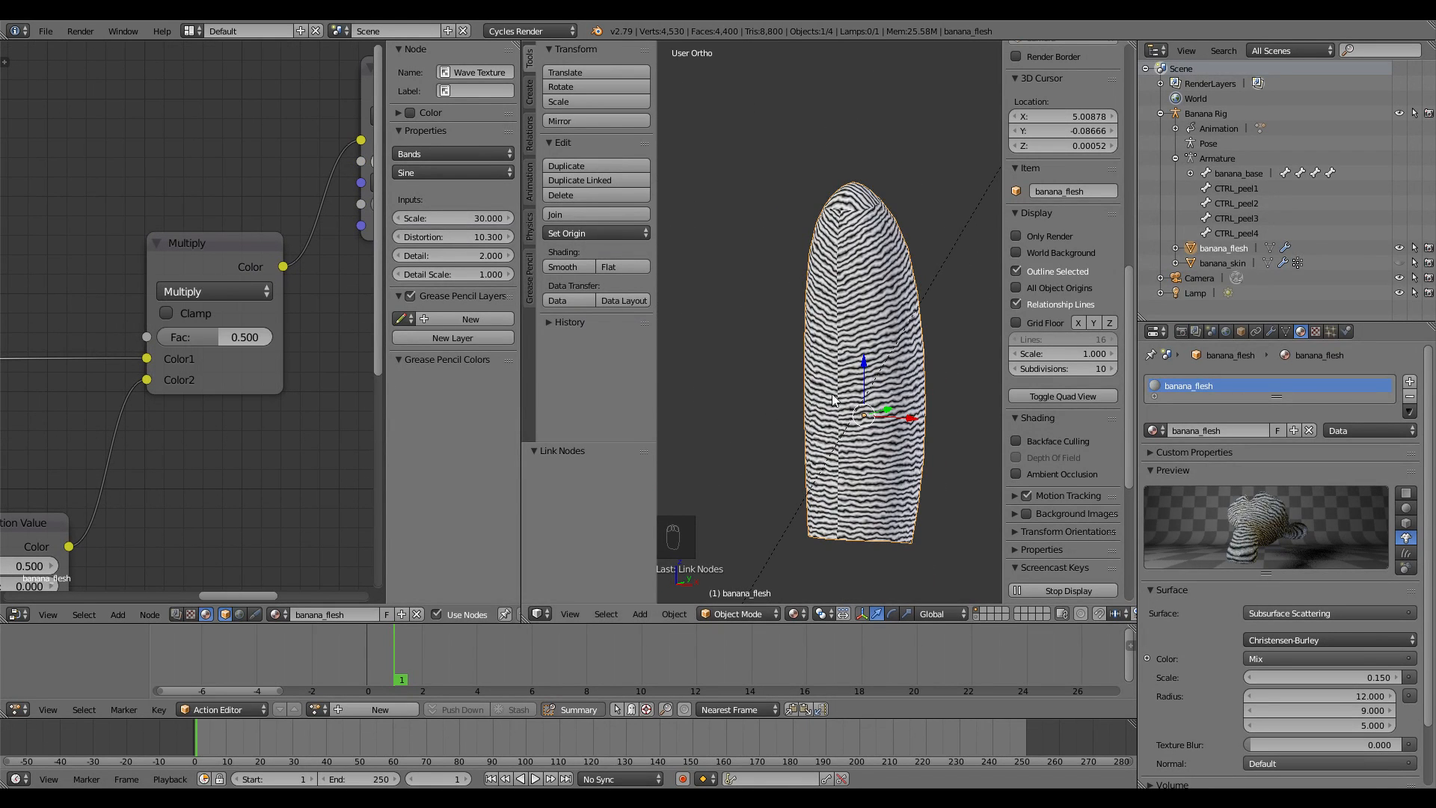
pyautogui.scroll(5, 778, 397)
pyautogui.scroll(-5, 779, 398)
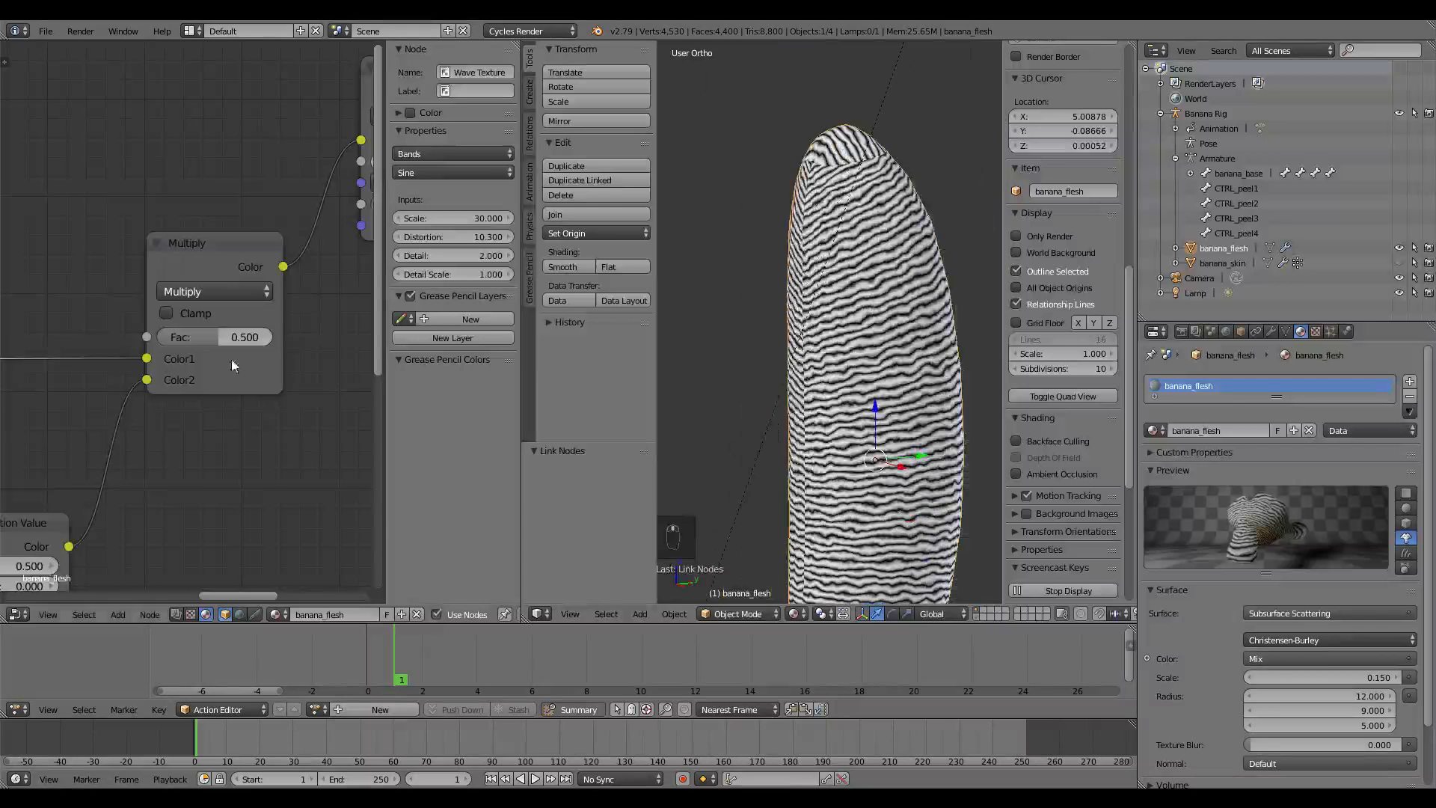
pyautogui.moveTo(219, 338); pyautogui.dragTo(276, 337)
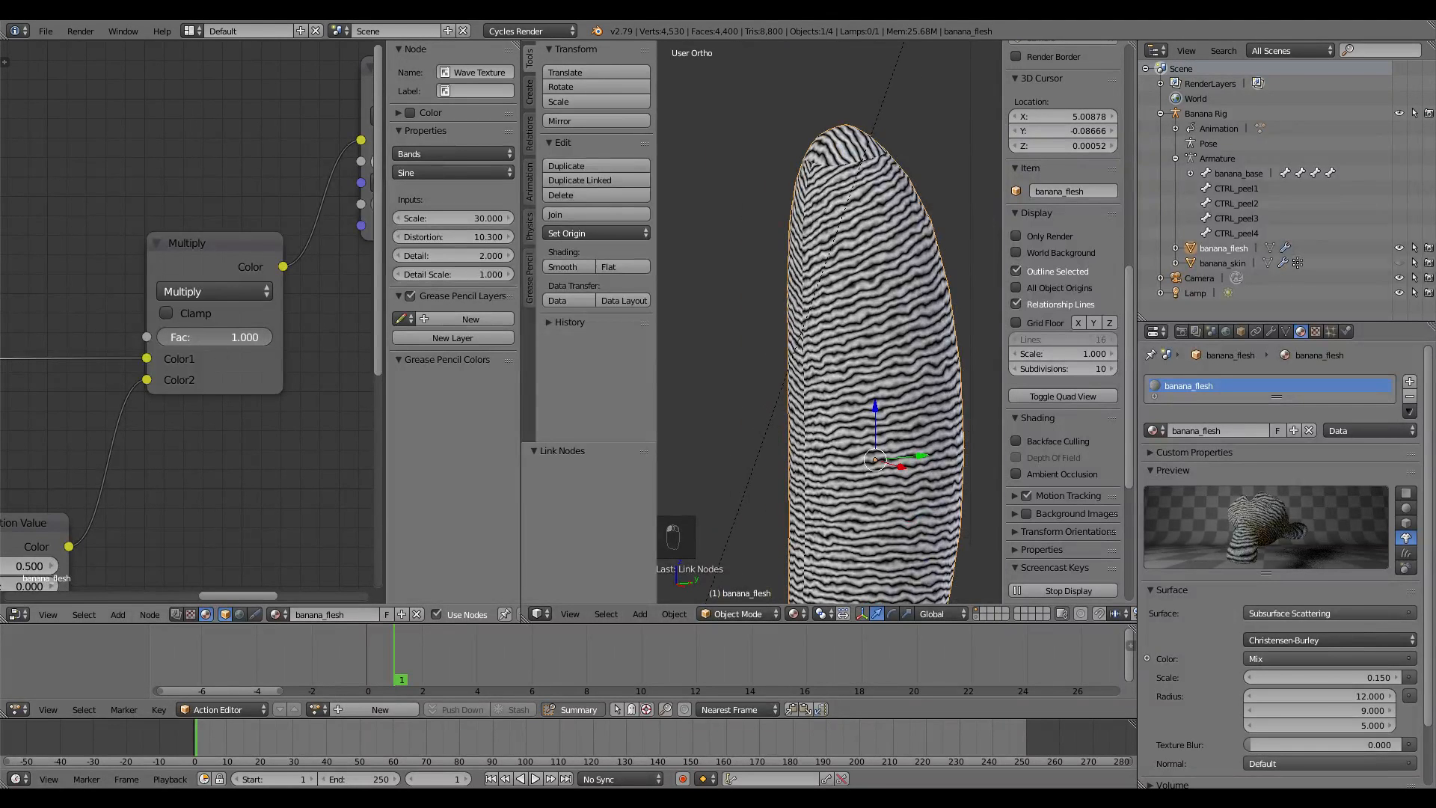
pyautogui.scroll(3, 873, 344)
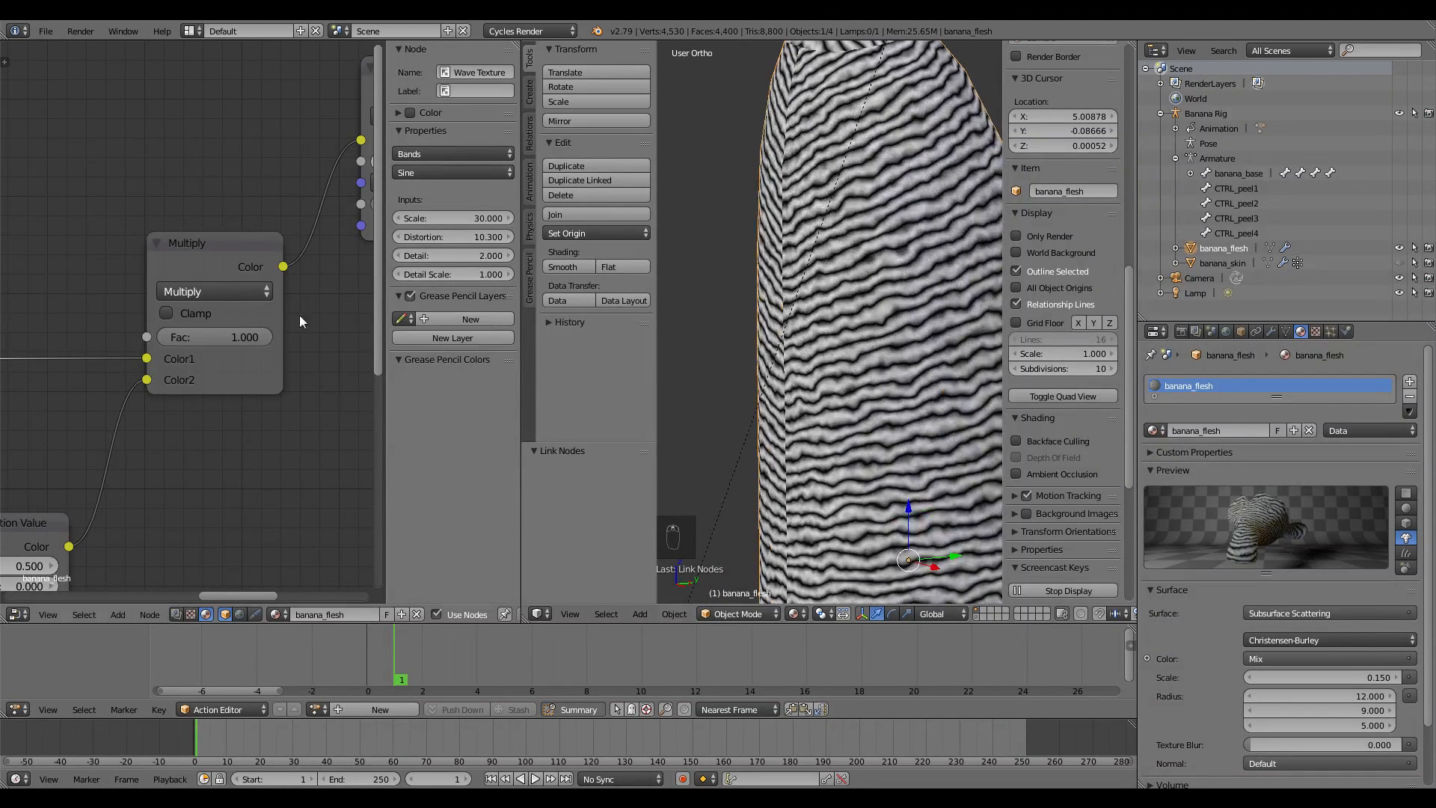
pyautogui.scroll(-2, 227, 357)
# Tidy the node layout, nudging the Wave Texture node slightly left
pyautogui.moveTo(198, 379); pyautogui.dragTo(288, 393, button='middle')
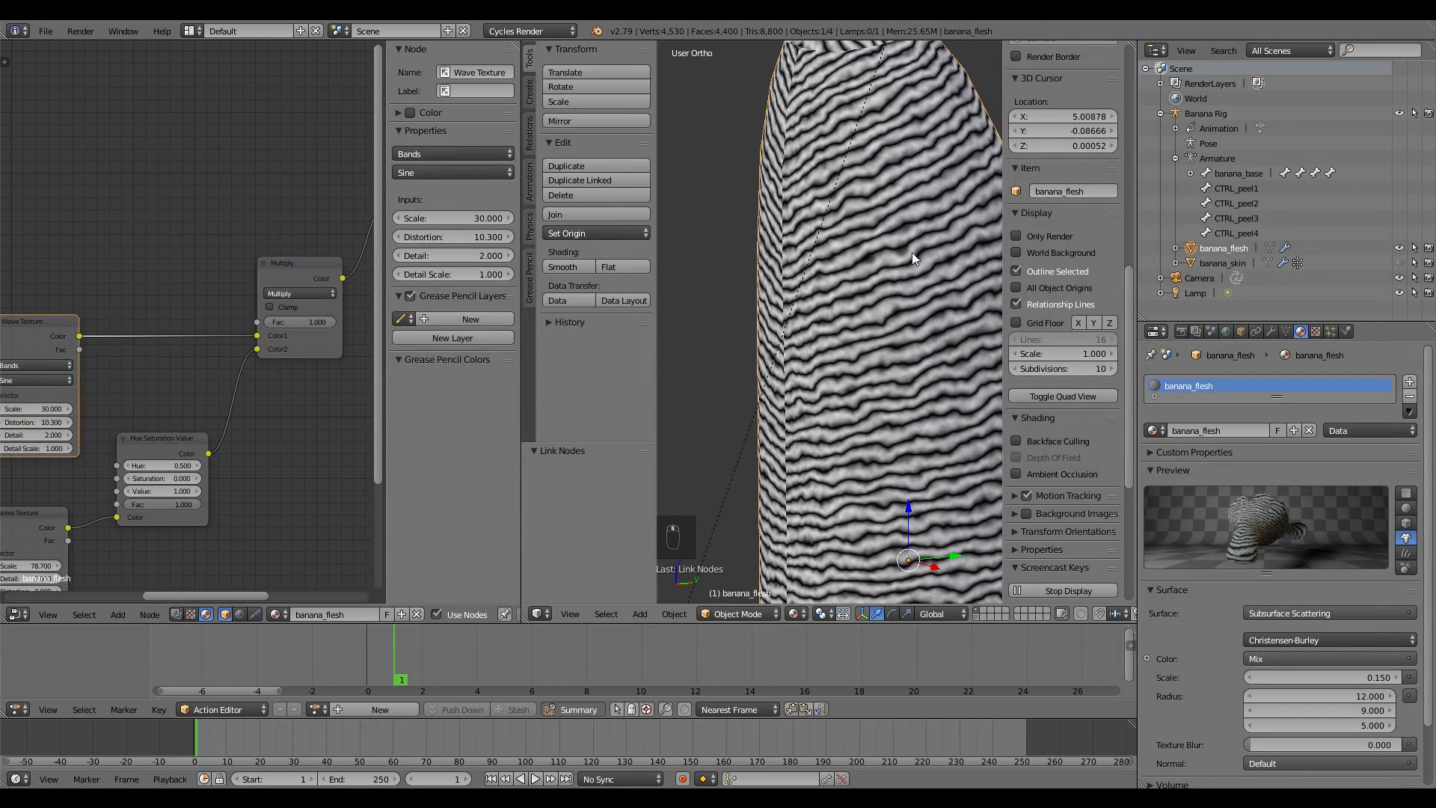
pyautogui.scroll(-3, 197, 341)
pyautogui.moveTo(198, 341); pyautogui.dragTo(275, 326, button='middle')
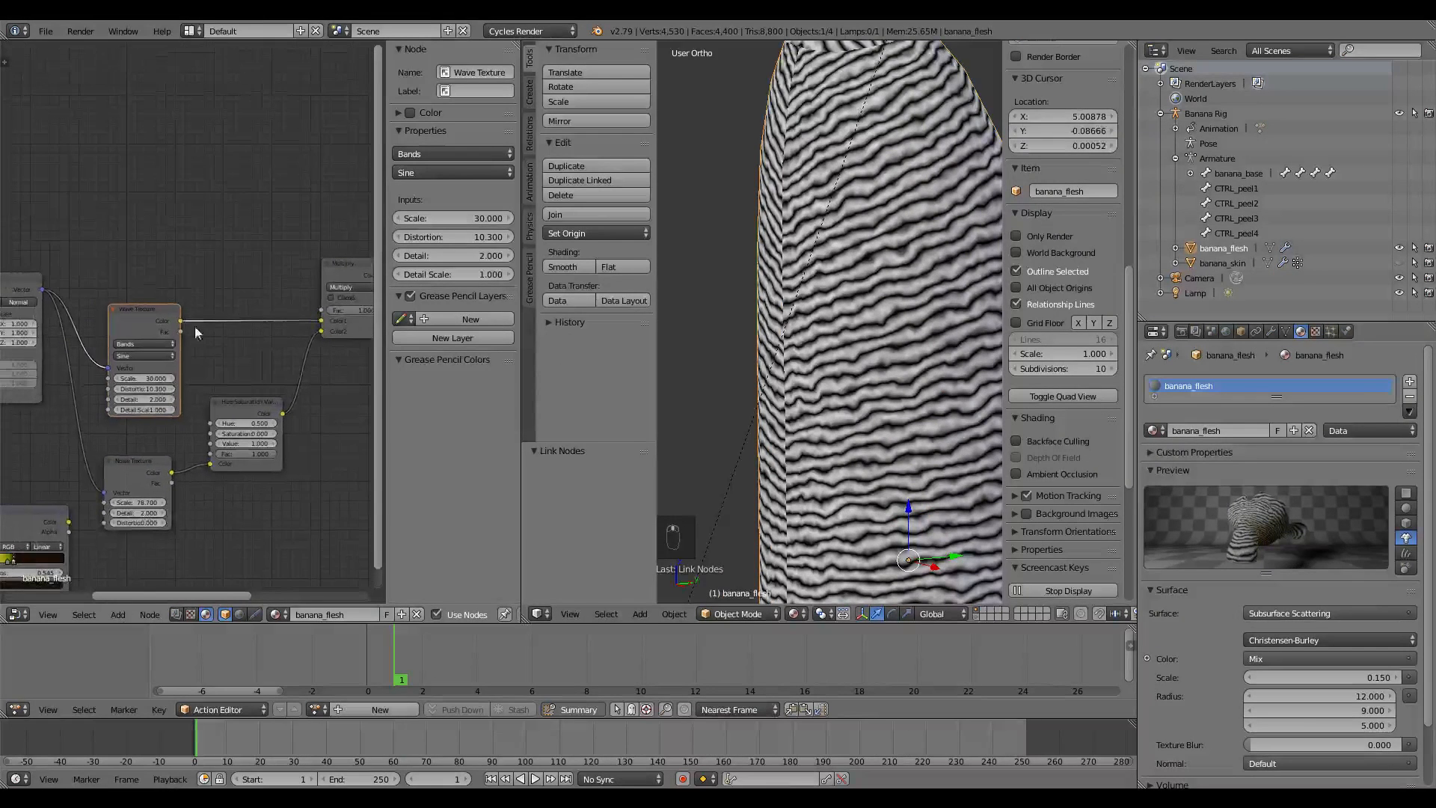
pyautogui.moveTo(167, 311); pyautogui.dragTo(158, 313)
pyautogui.moveTo(210, 324); pyautogui.dragTo(210, 318, button='middle')
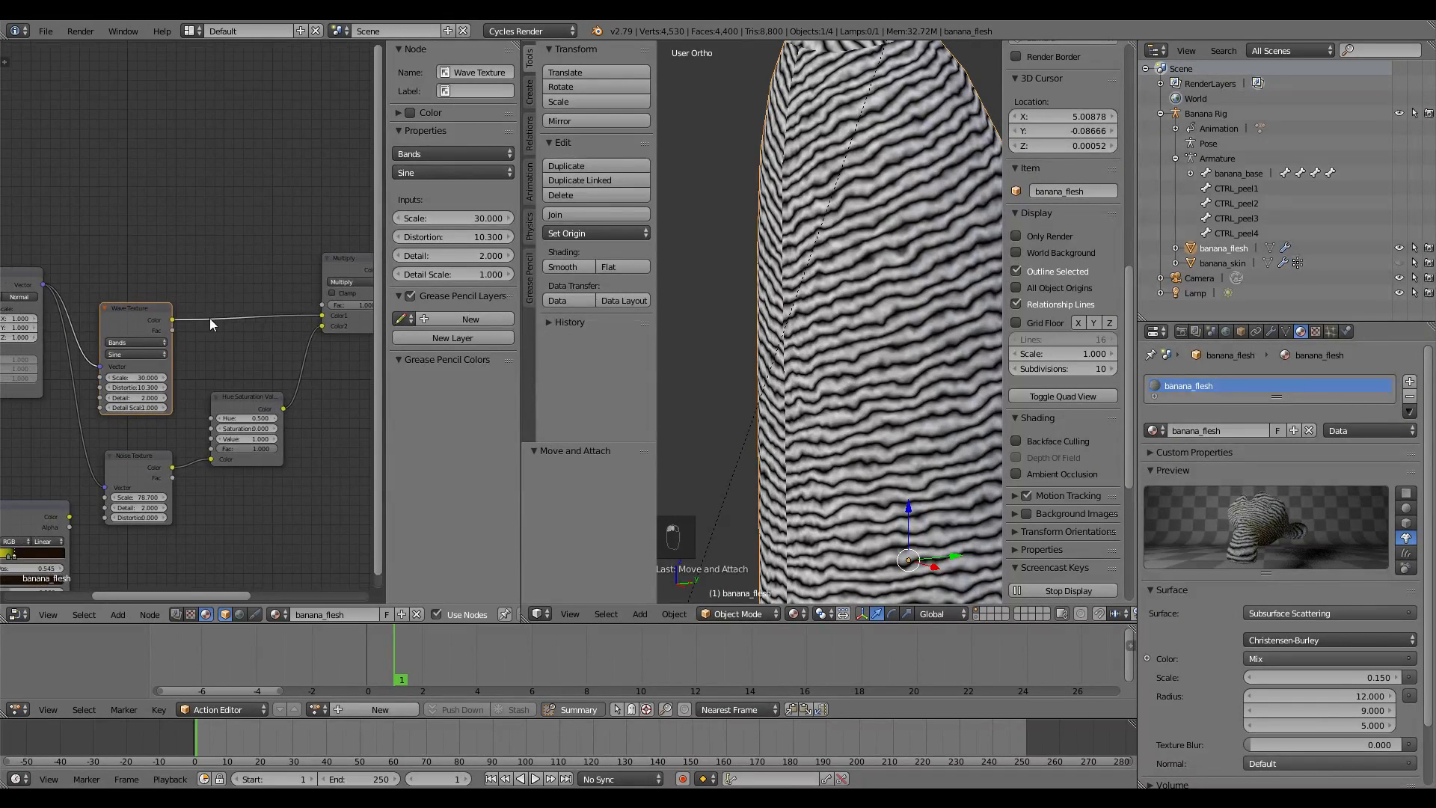
pyautogui.hotkey('shift', 'a')
# Insert a second MixRGB node after the Wave Texture with a lightened Color2 and Fac 0.727
pyautogui.moveTo(200, 394)
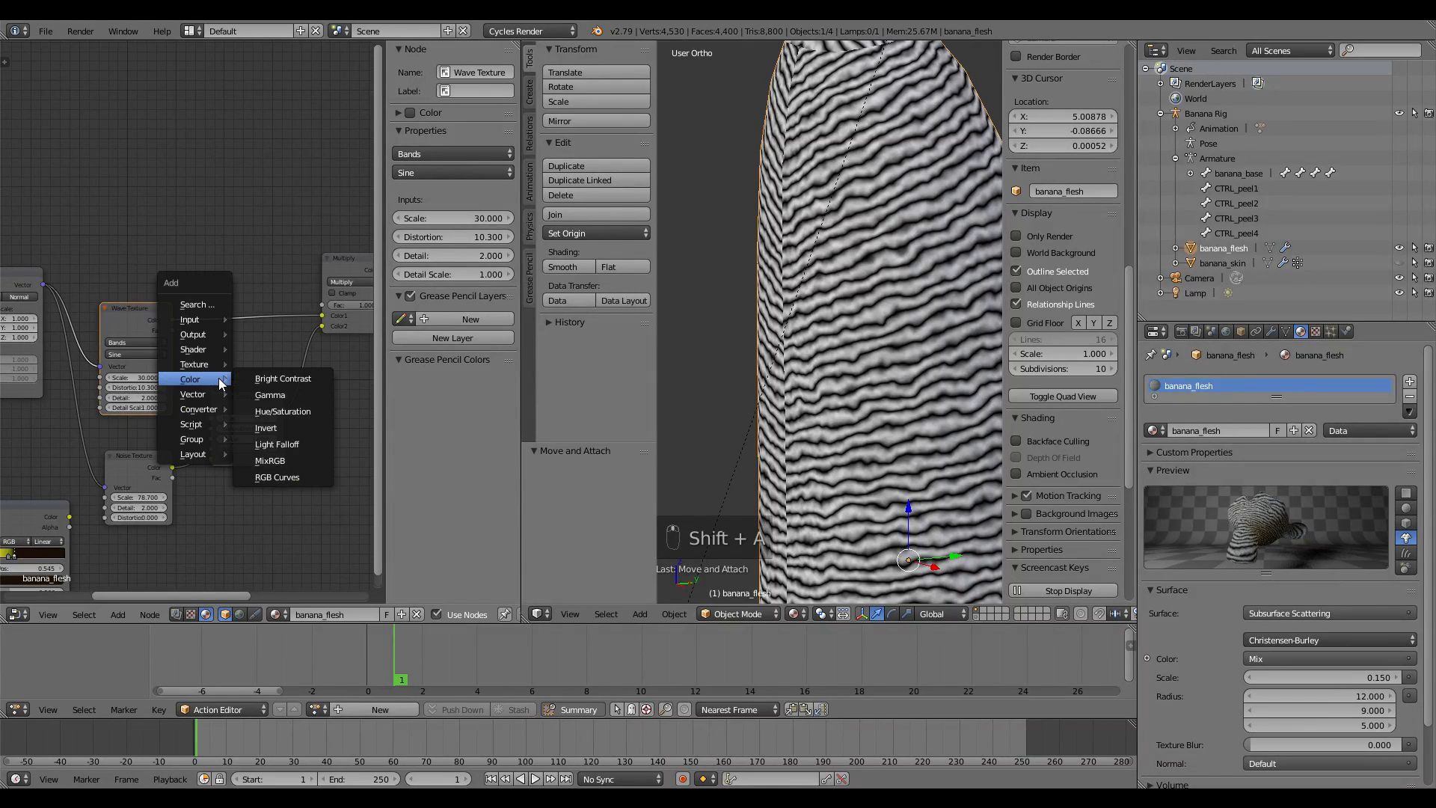
pyautogui.click(288, 463)
pyautogui.click(263, 351)
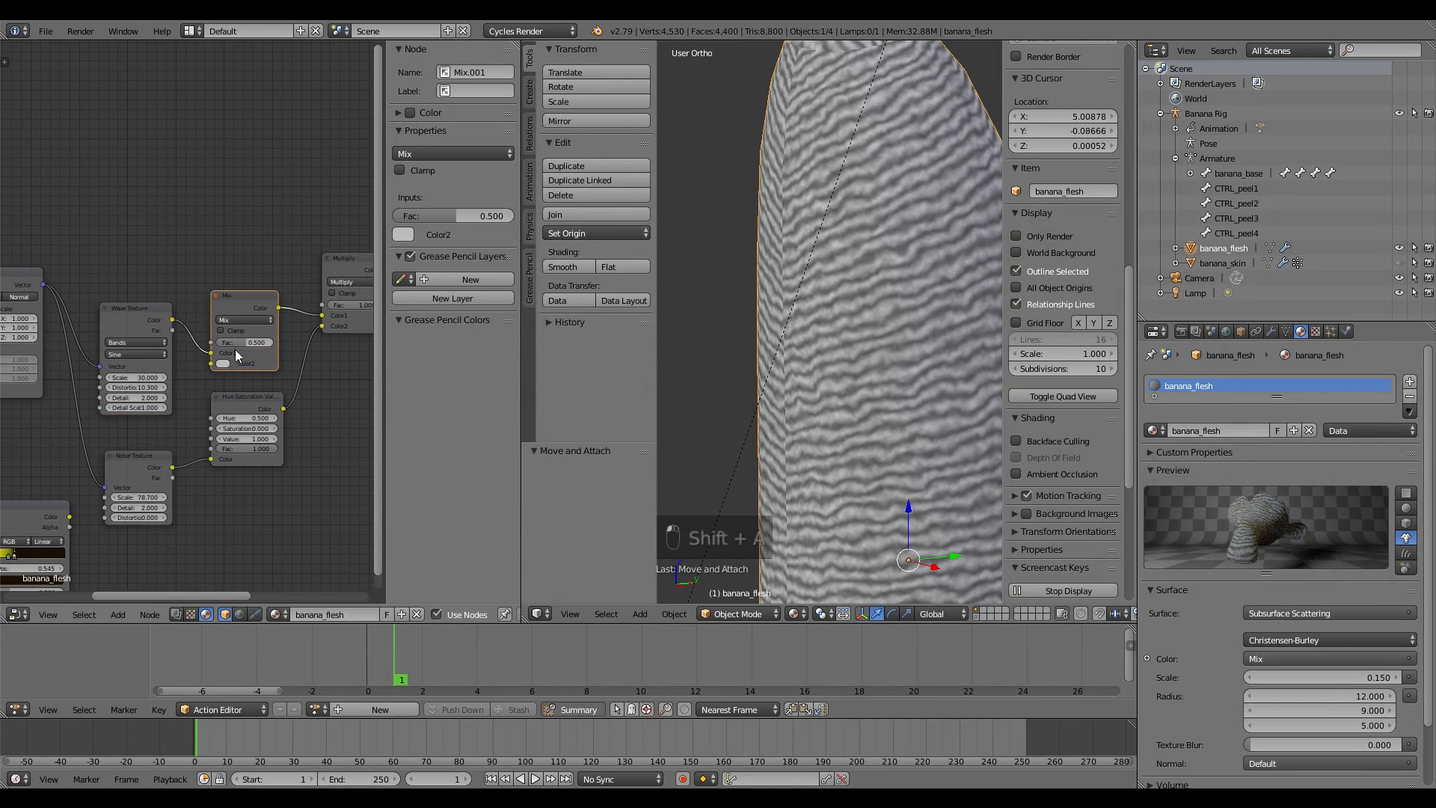
pyautogui.moveTo(247, 366); pyautogui.dragTo(163, 362, button='middle')
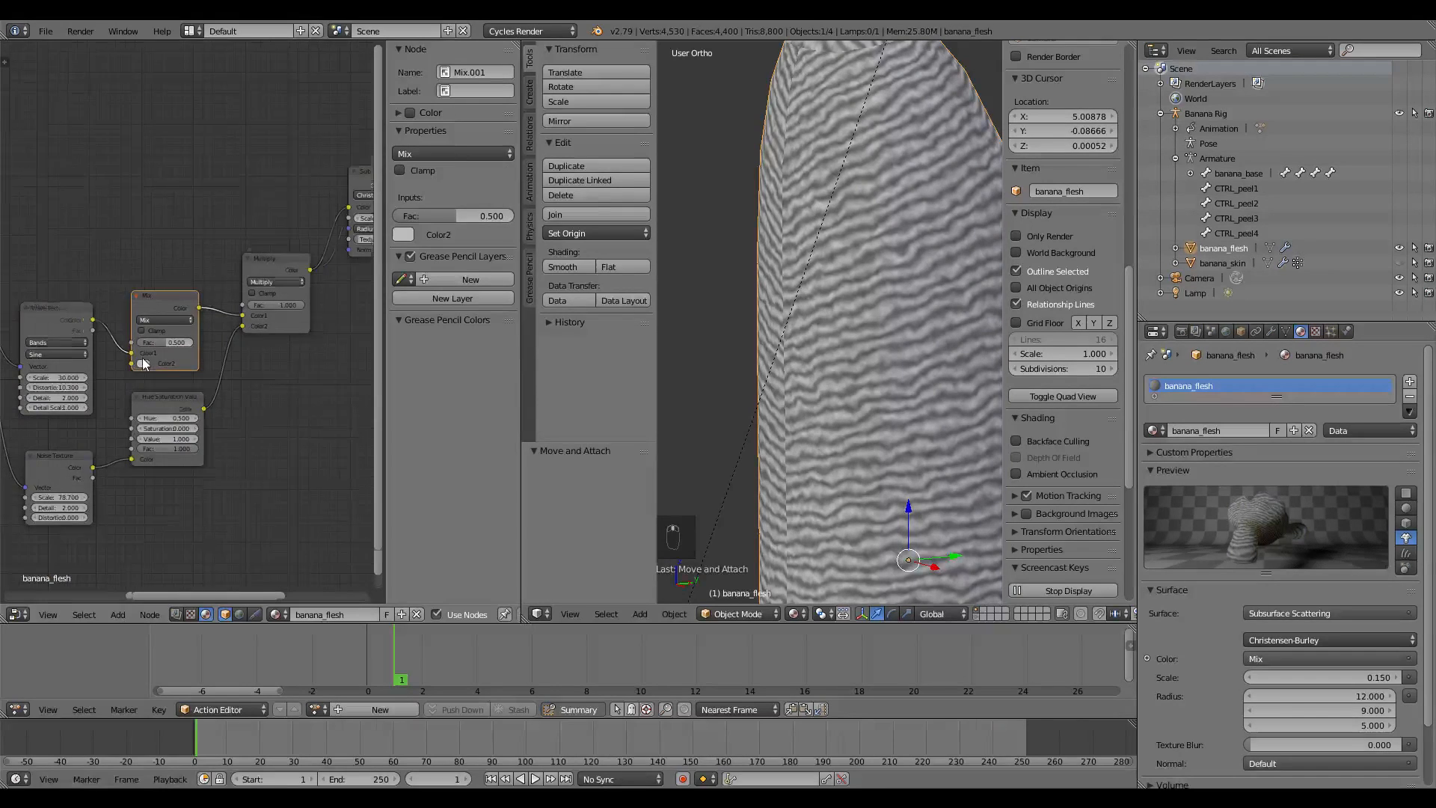
pyautogui.scroll(1, 144, 364)
pyautogui.click(139, 370)
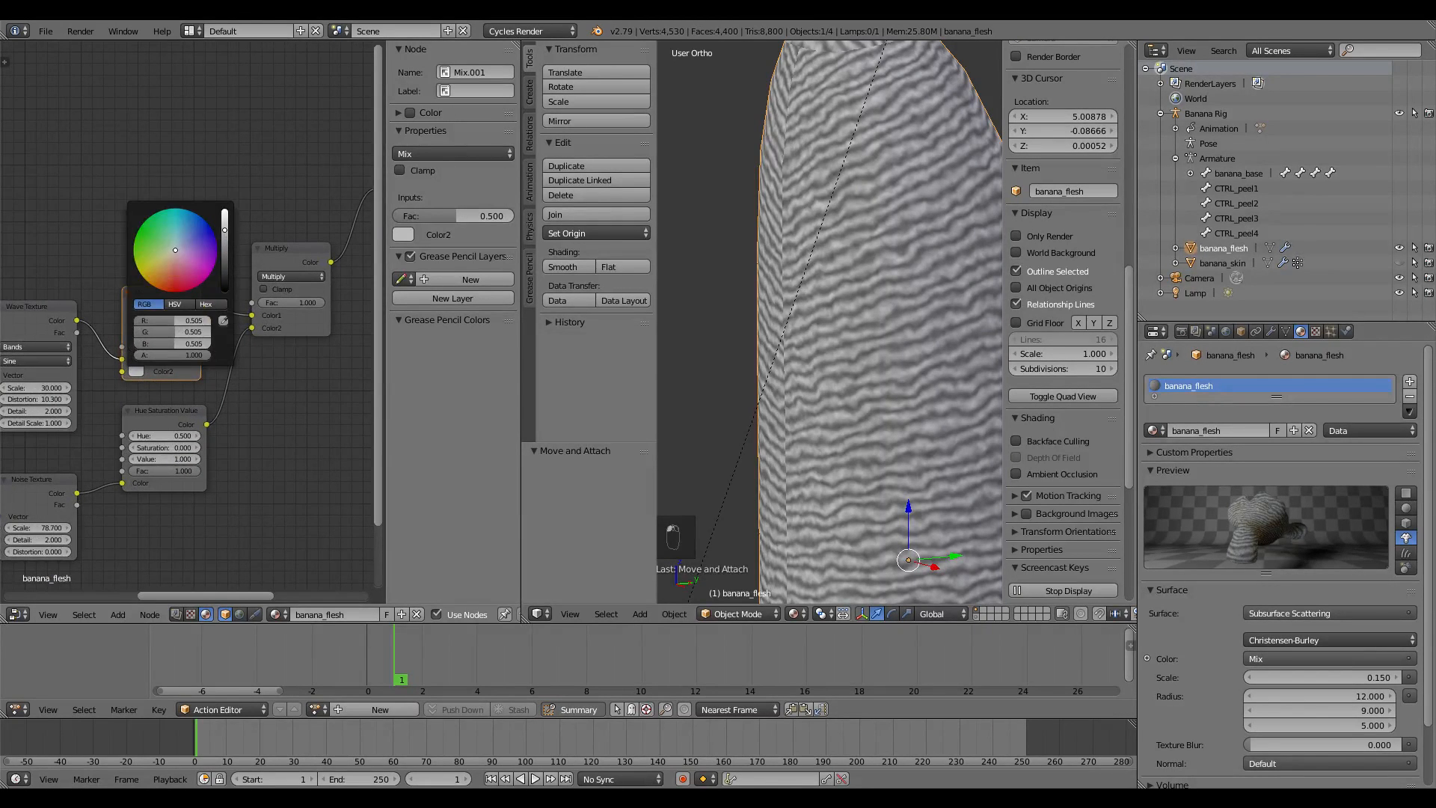
pyautogui.moveTo(224, 230); pyautogui.dragTo(225, 217)
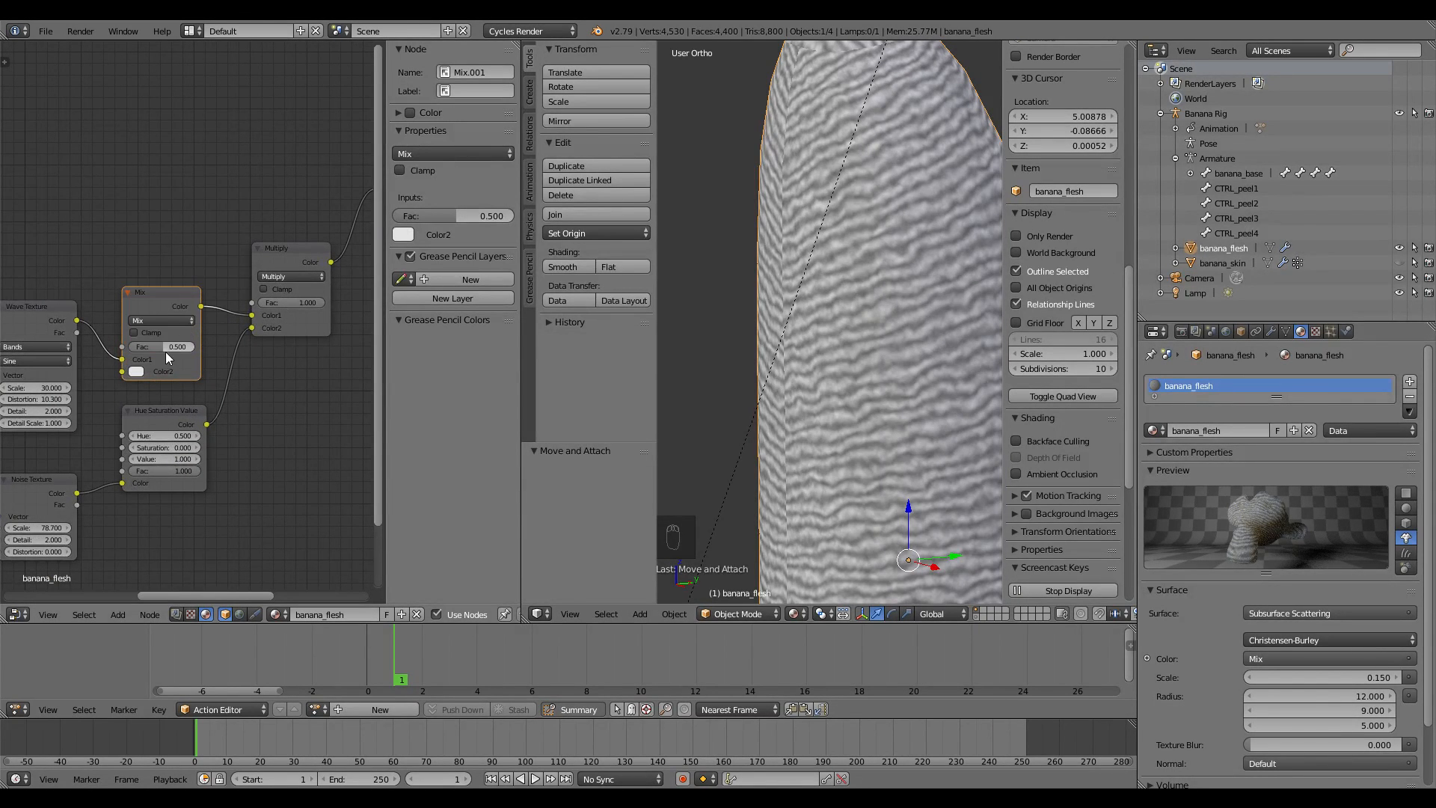
pyautogui.moveTo(162, 346); pyautogui.dragTo(196, 347)
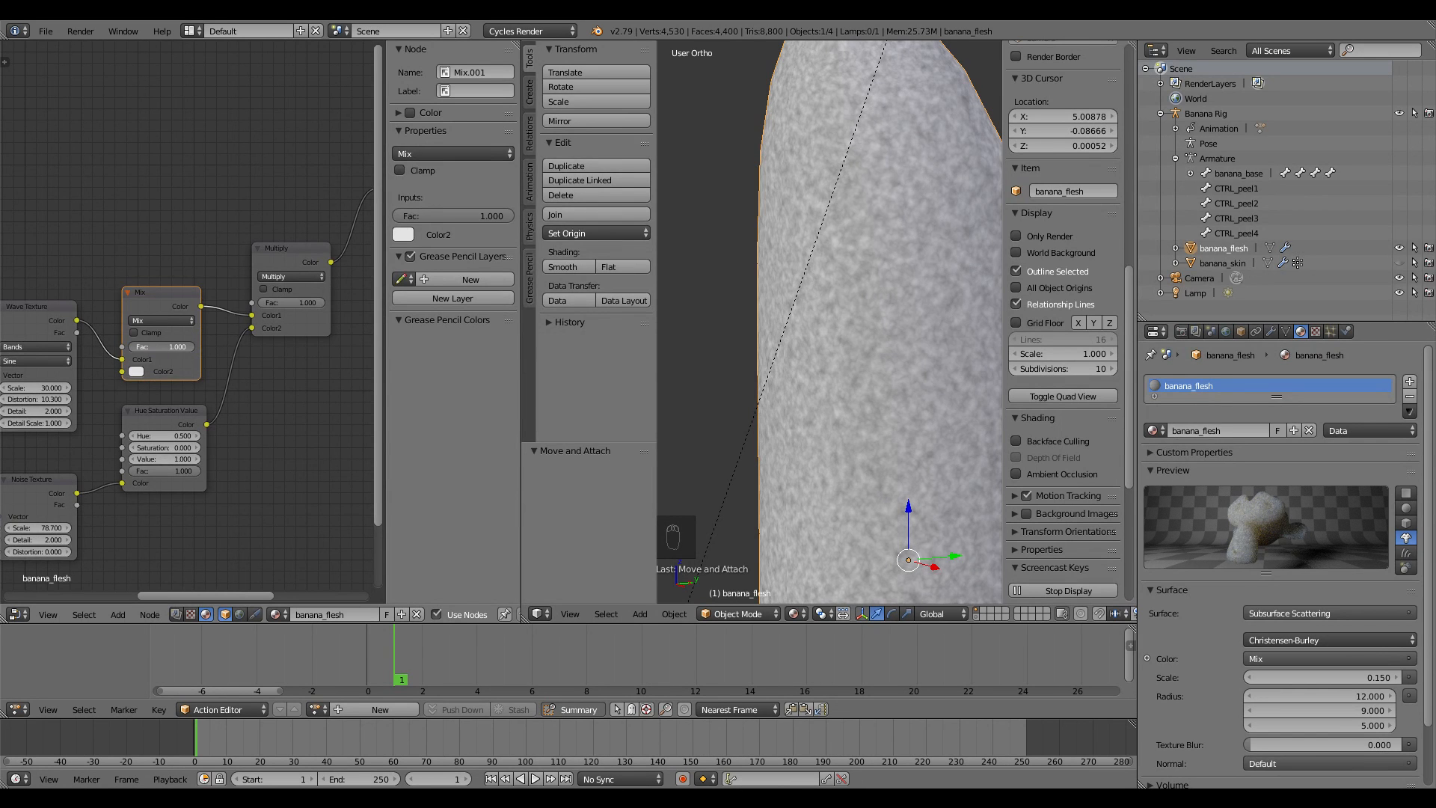
pyautogui.moveTo(193, 347)
pyautogui.mouseDown()
pyautogui.moveTo(127, 347)
pyautogui.moveTo(167, 347)
pyautogui.mouseUp()
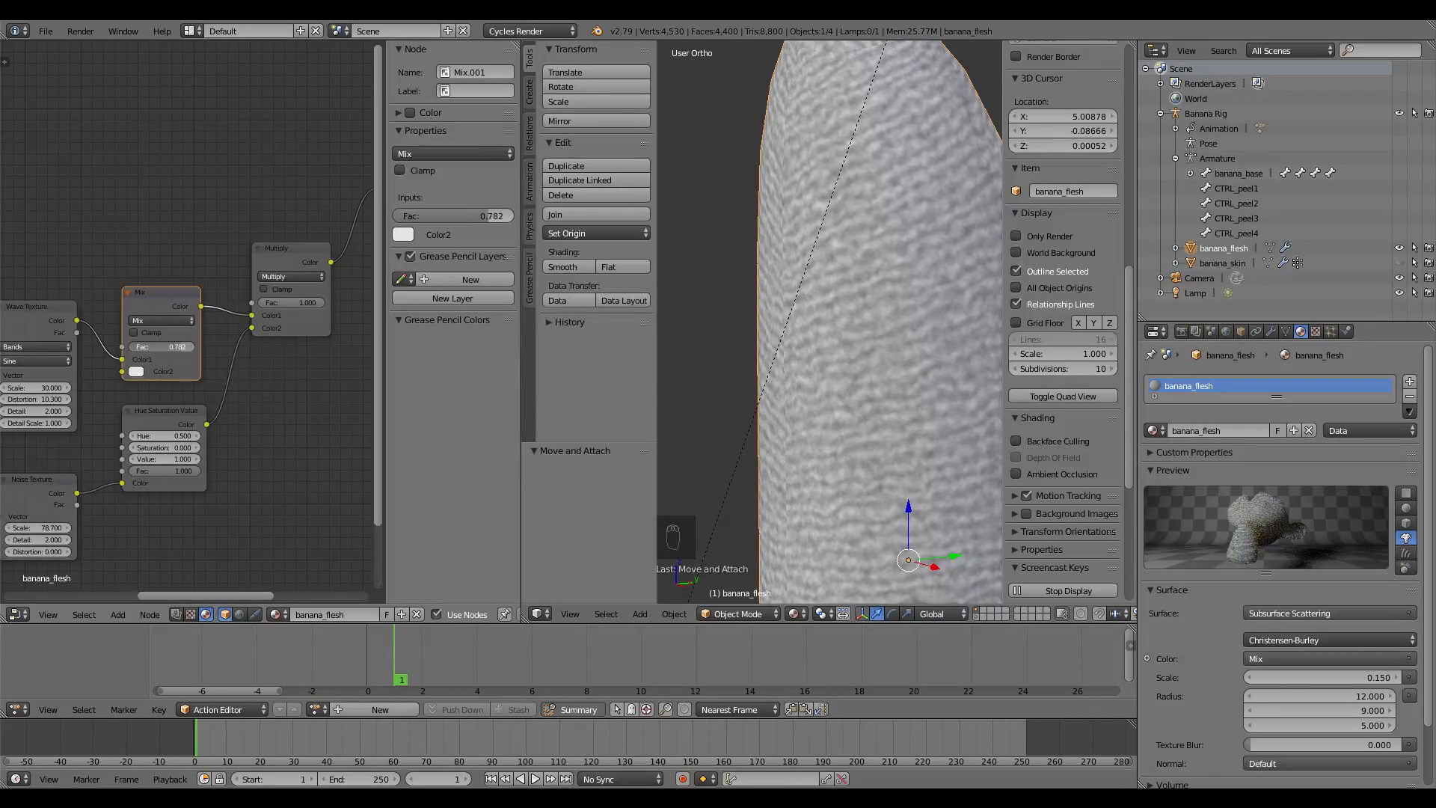
pyautogui.moveTo(178, 347); pyautogui.dragTo(175, 347)
# Orbit to check the softened stripes and nudge the Mapping node down
pyautogui.scroll(-5, 778, 349)
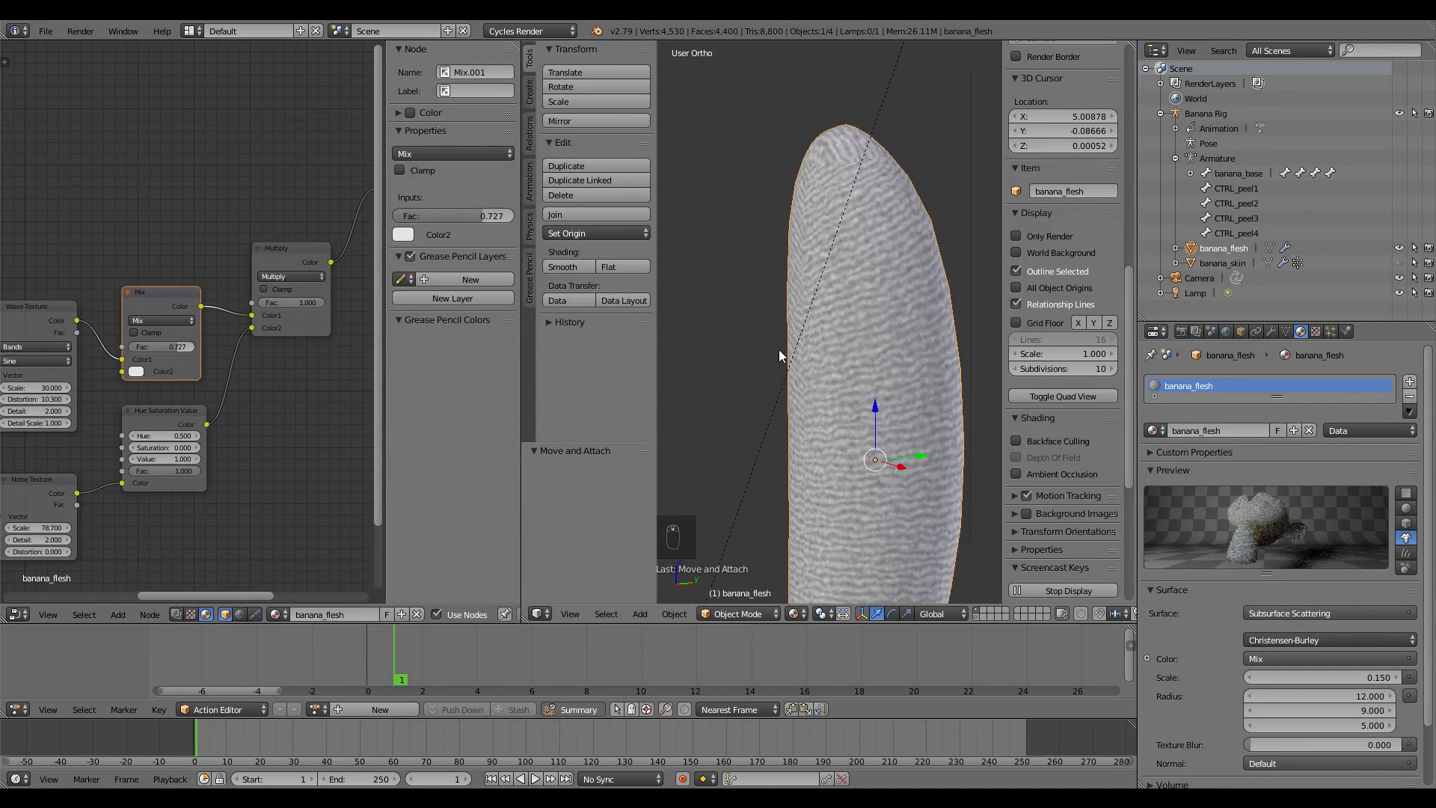
pyautogui.moveTo(814, 437); pyautogui.dragTo(861, 409, button='middle')
pyautogui.scroll(5, 866, 248)
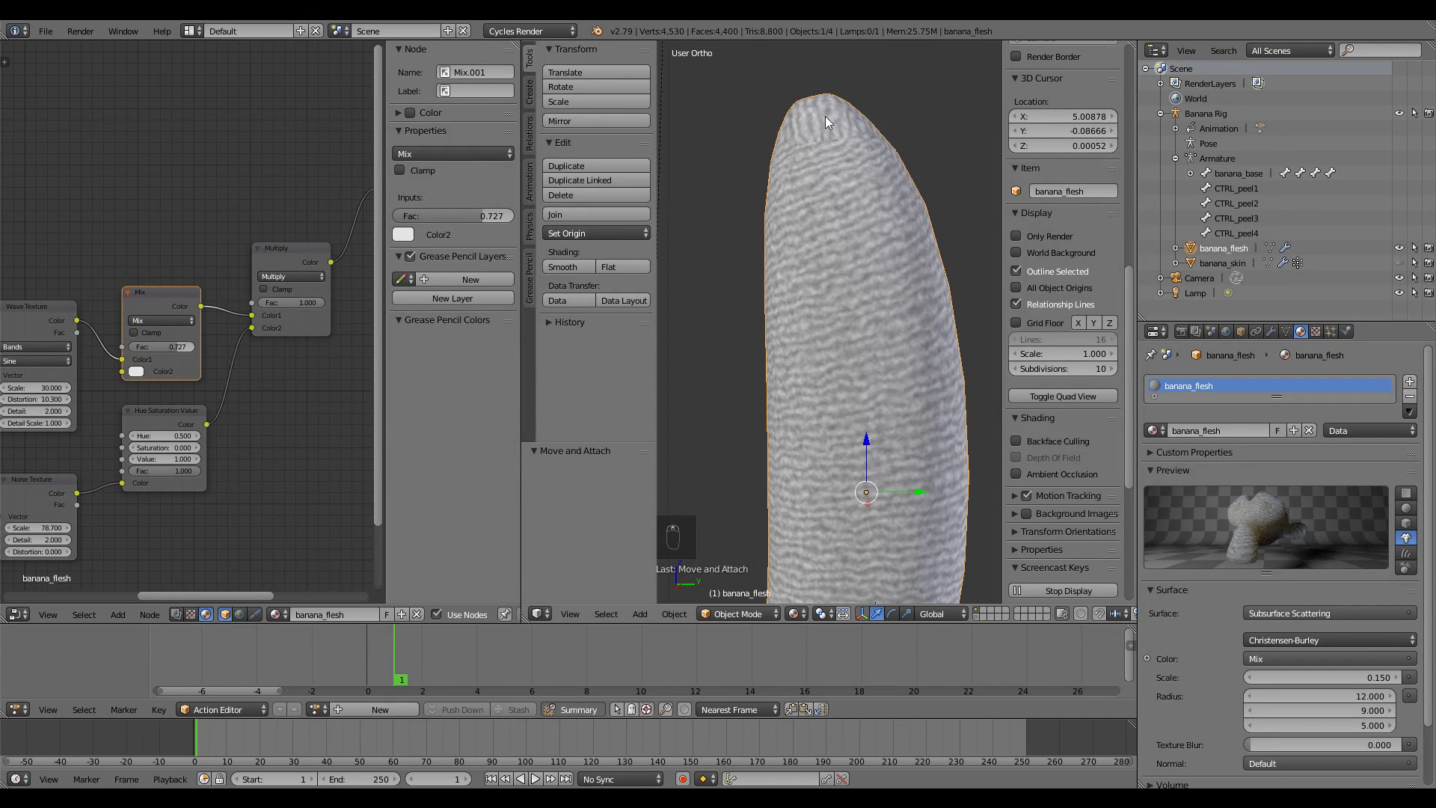
pyautogui.scroll(-4, 864, 252)
pyautogui.scroll(-4, 245, 374)
pyautogui.moveTo(160, 380); pyautogui.dragTo(310, 331, button='middle')
pyautogui.moveTo(163, 324); pyautogui.dragTo(219, 341, button='middle')
pyautogui.moveTo(134, 248); pyautogui.dragTo(143, 313)
pyautogui.scroll(2, 276, 293)
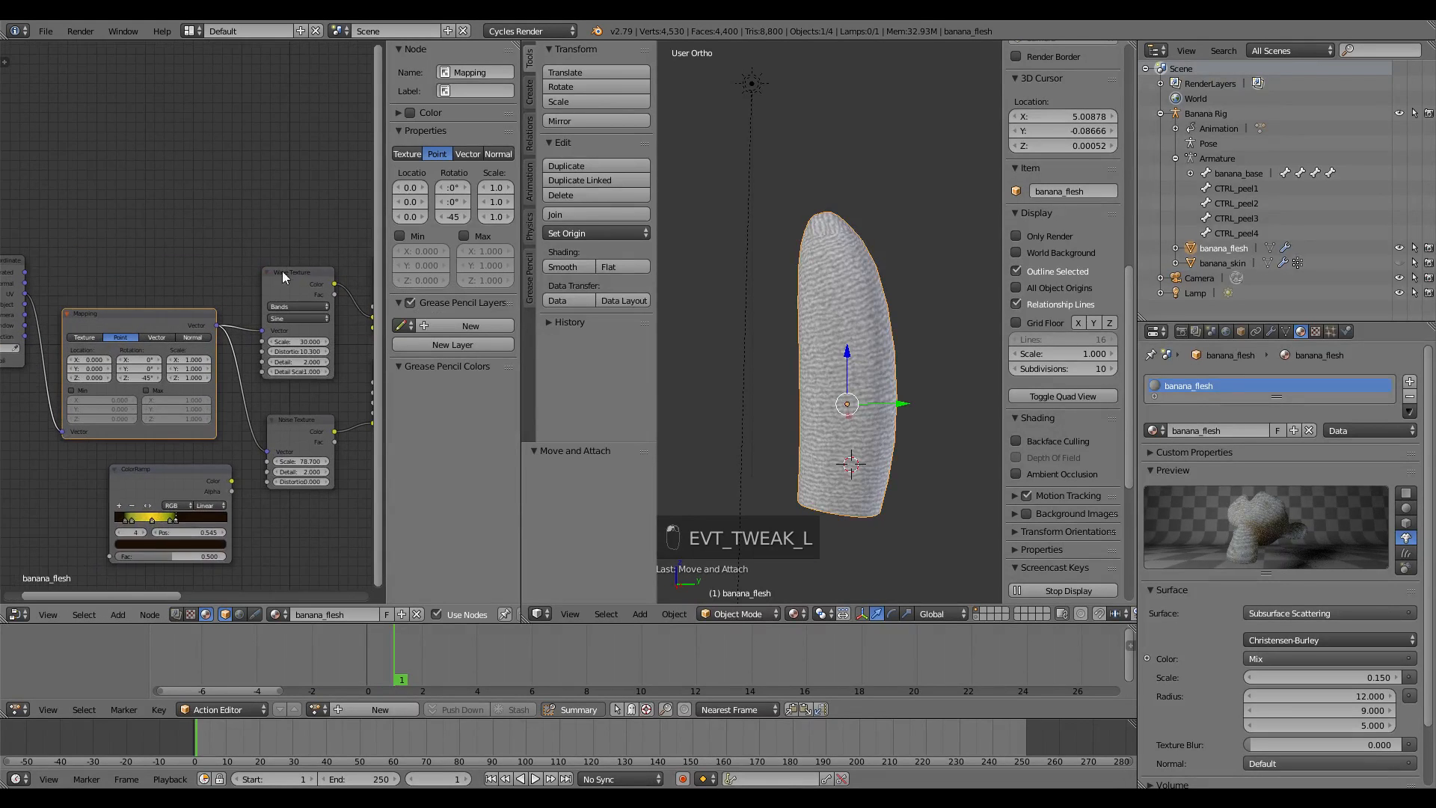
# Open the banana flesh's Object Data properties and enlarge the UV Maps list
pyautogui.click(172, 298)
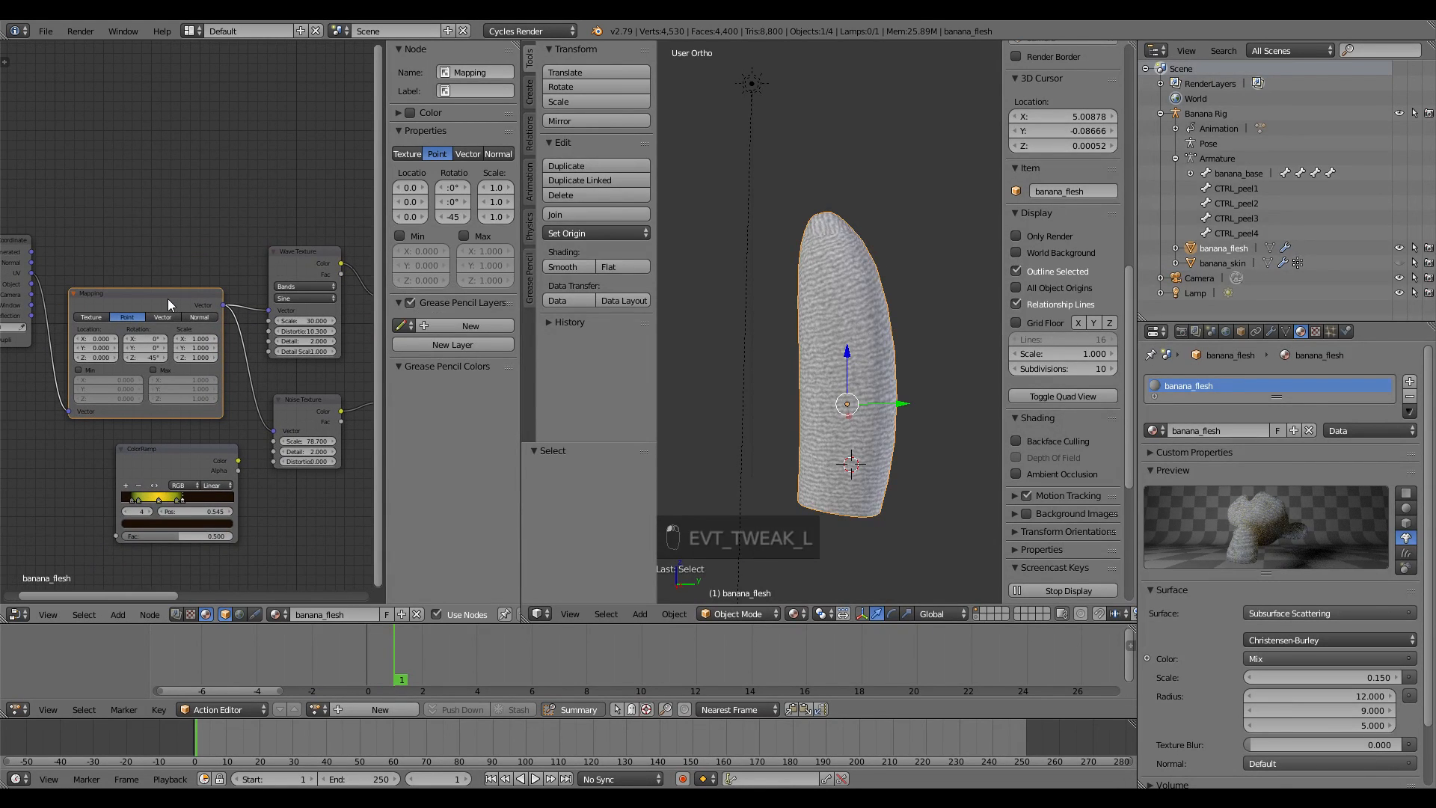
pyautogui.moveTo(204, 268); pyautogui.dragTo(234, 271, button='middle')
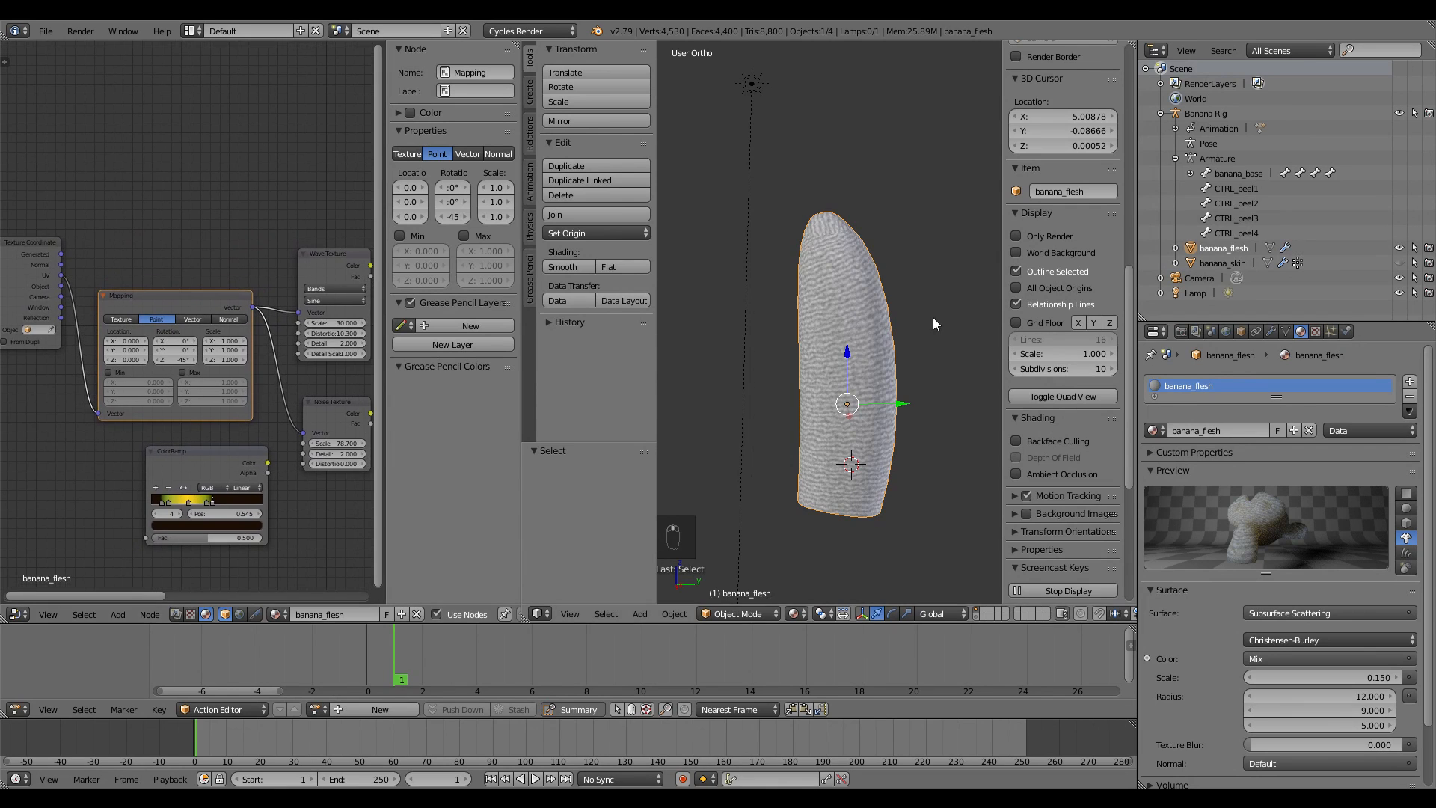
pyautogui.click(1284, 332)
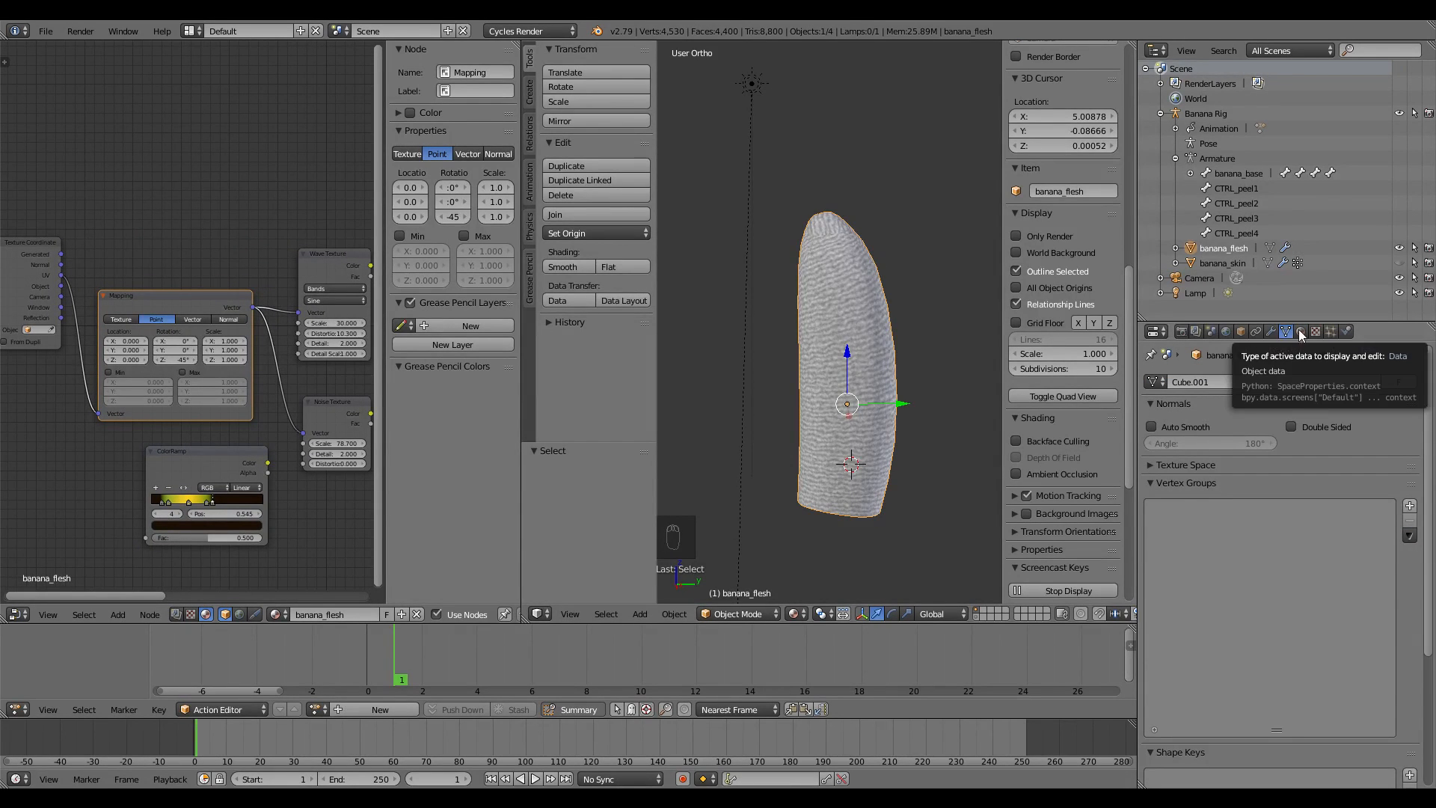
pyautogui.scroll(-5, 1208, 584)
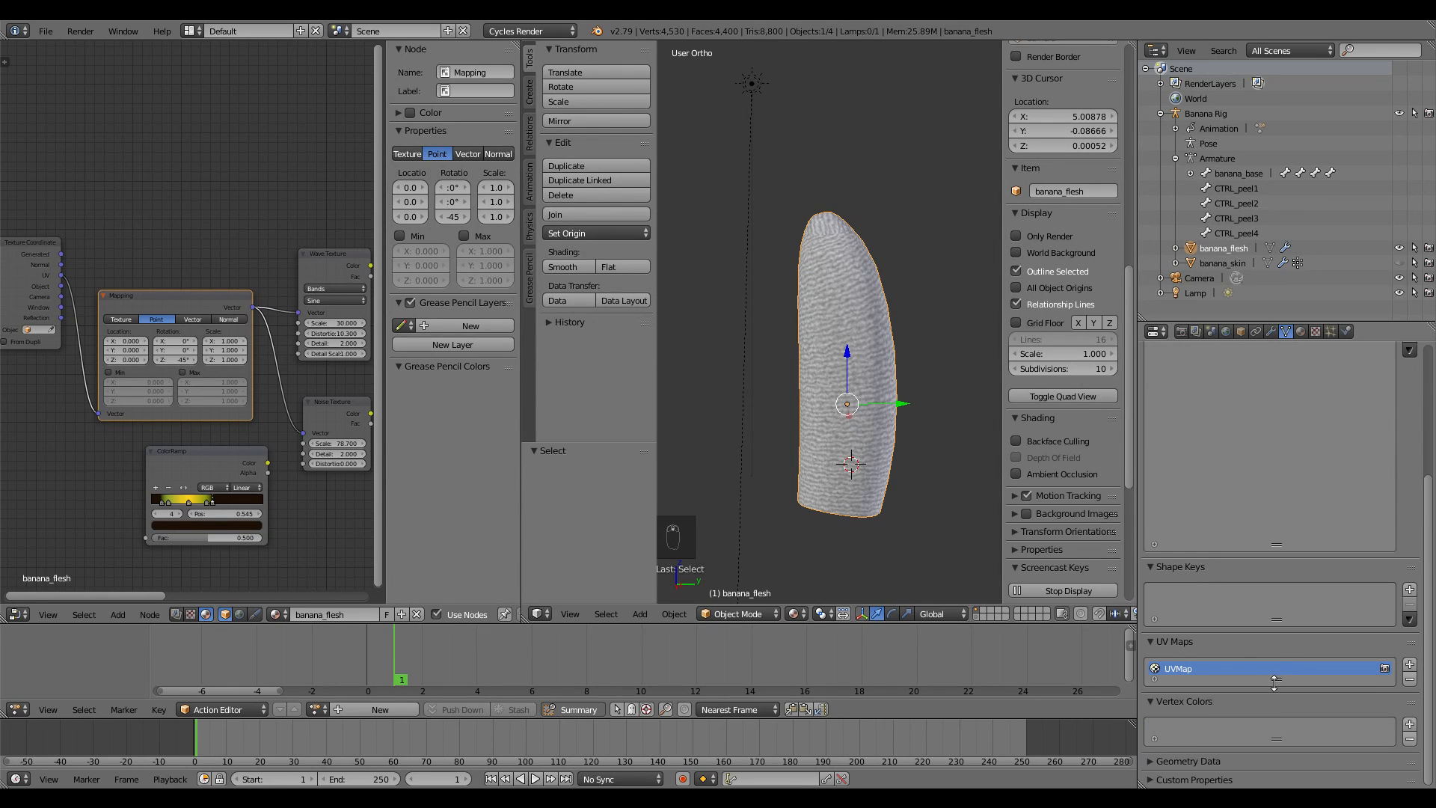
pyautogui.moveTo(1274, 682); pyautogui.dragTo(1274, 744)
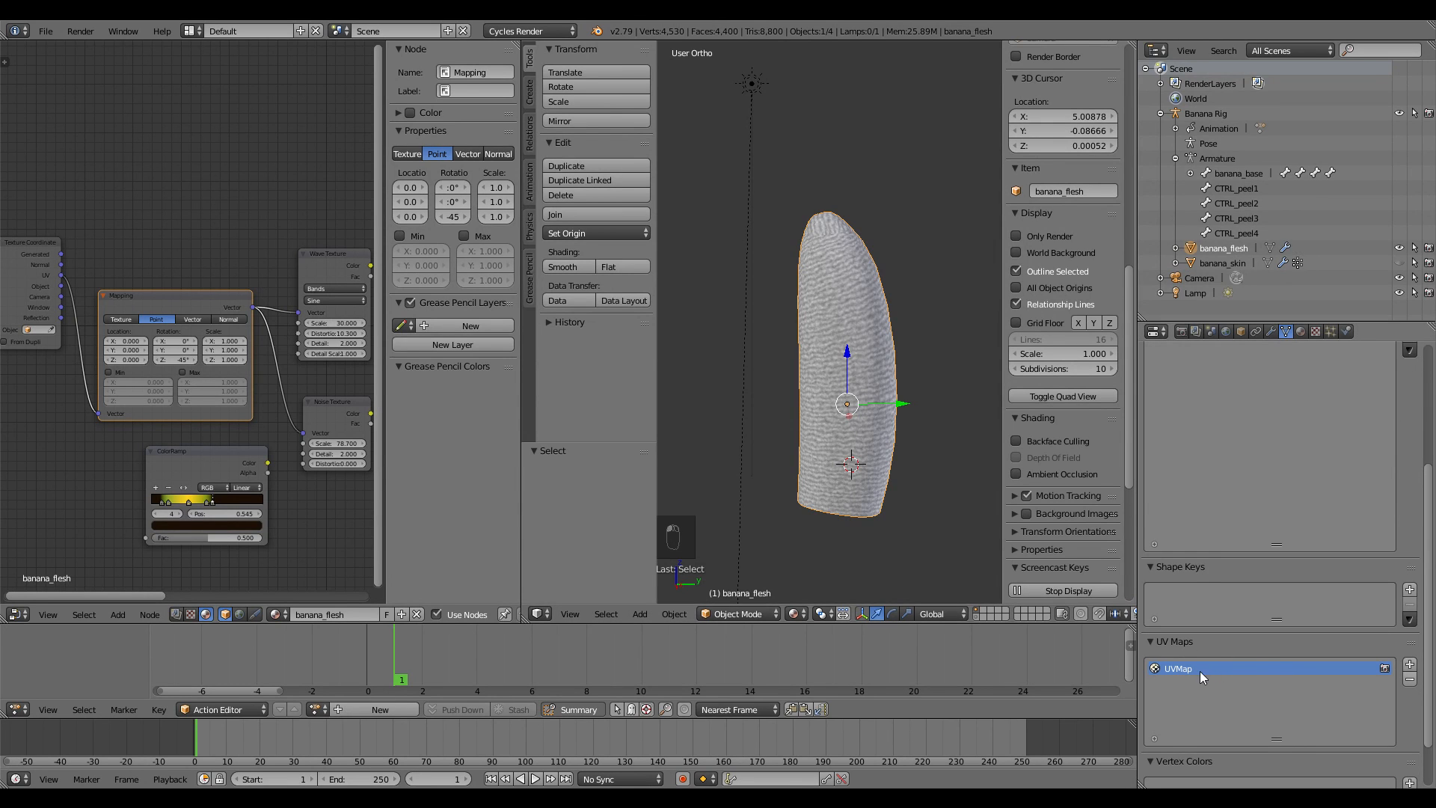
pyautogui.press('Tab')
pyautogui.moveTo(872, 323); pyautogui.dragTo(851, 451, button='middle')
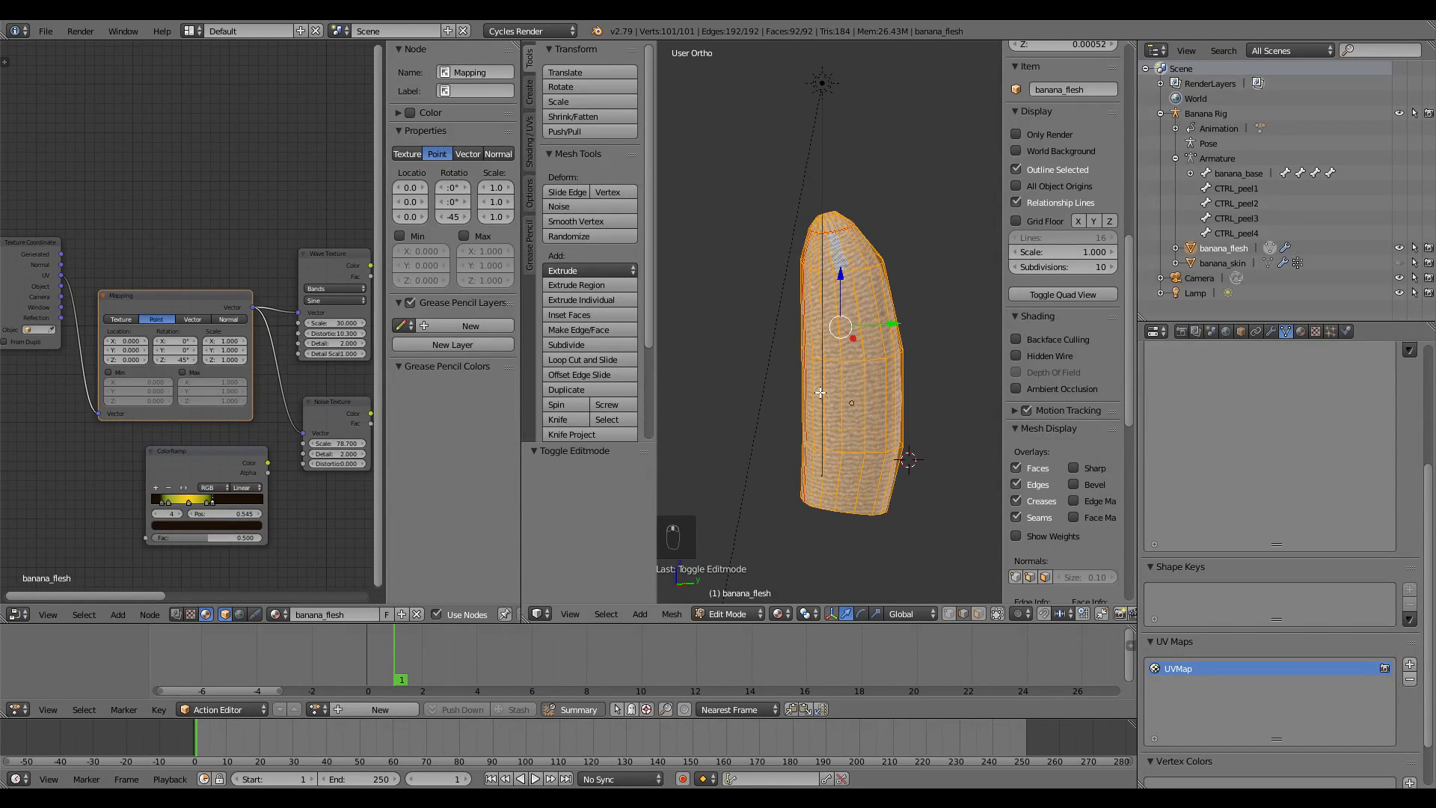
pyautogui.press('Tab')
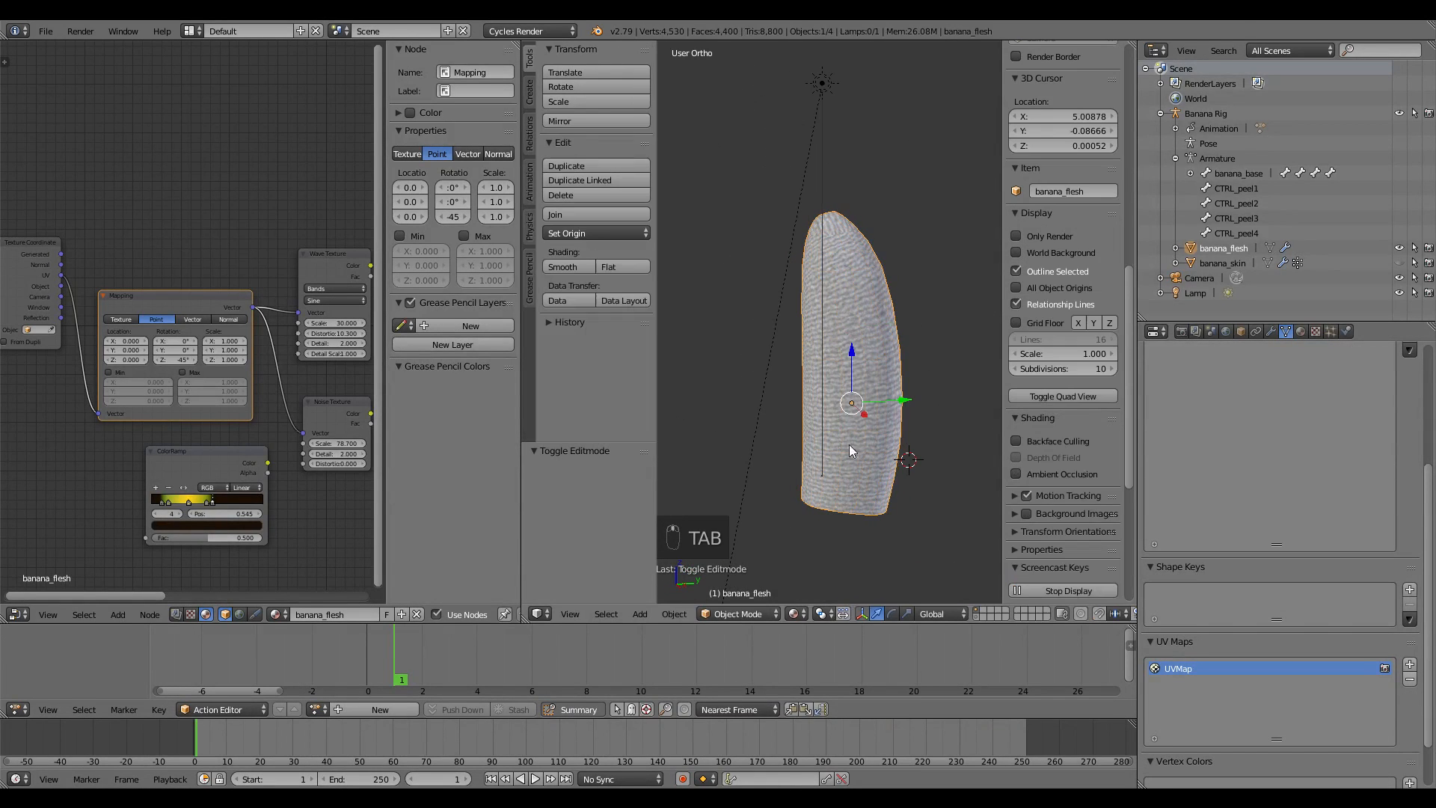
# Add a second UV map and rename the maps UVMap_bumpy and UVMap_stripes
pyautogui.click(1410, 666)
pyautogui.doubleClick(1196, 682)
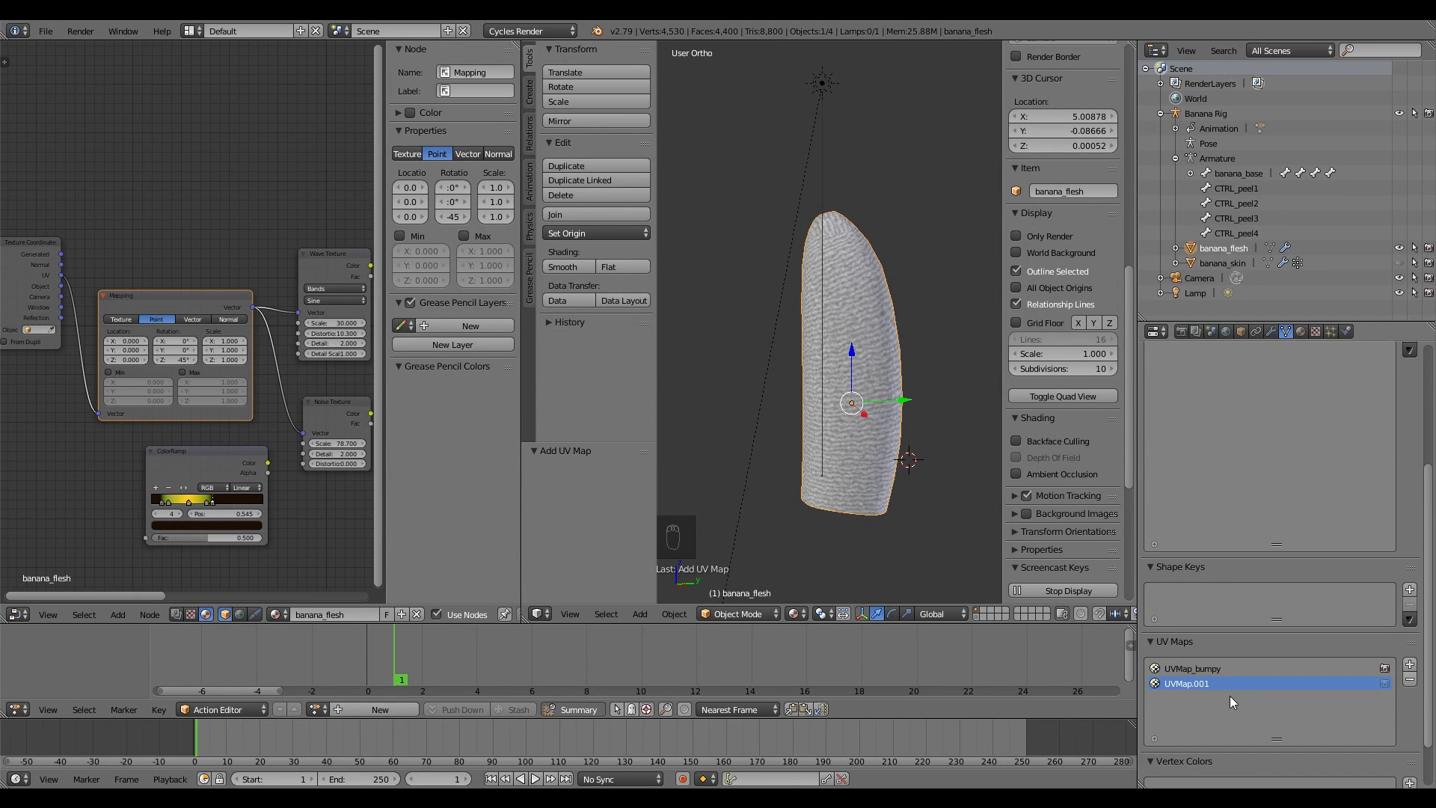
pyautogui.doubleClick(1219, 683)
pyautogui.click(1194, 681)
pyautogui.press('Tab')
pyautogui.scroll(4, 922, 410)
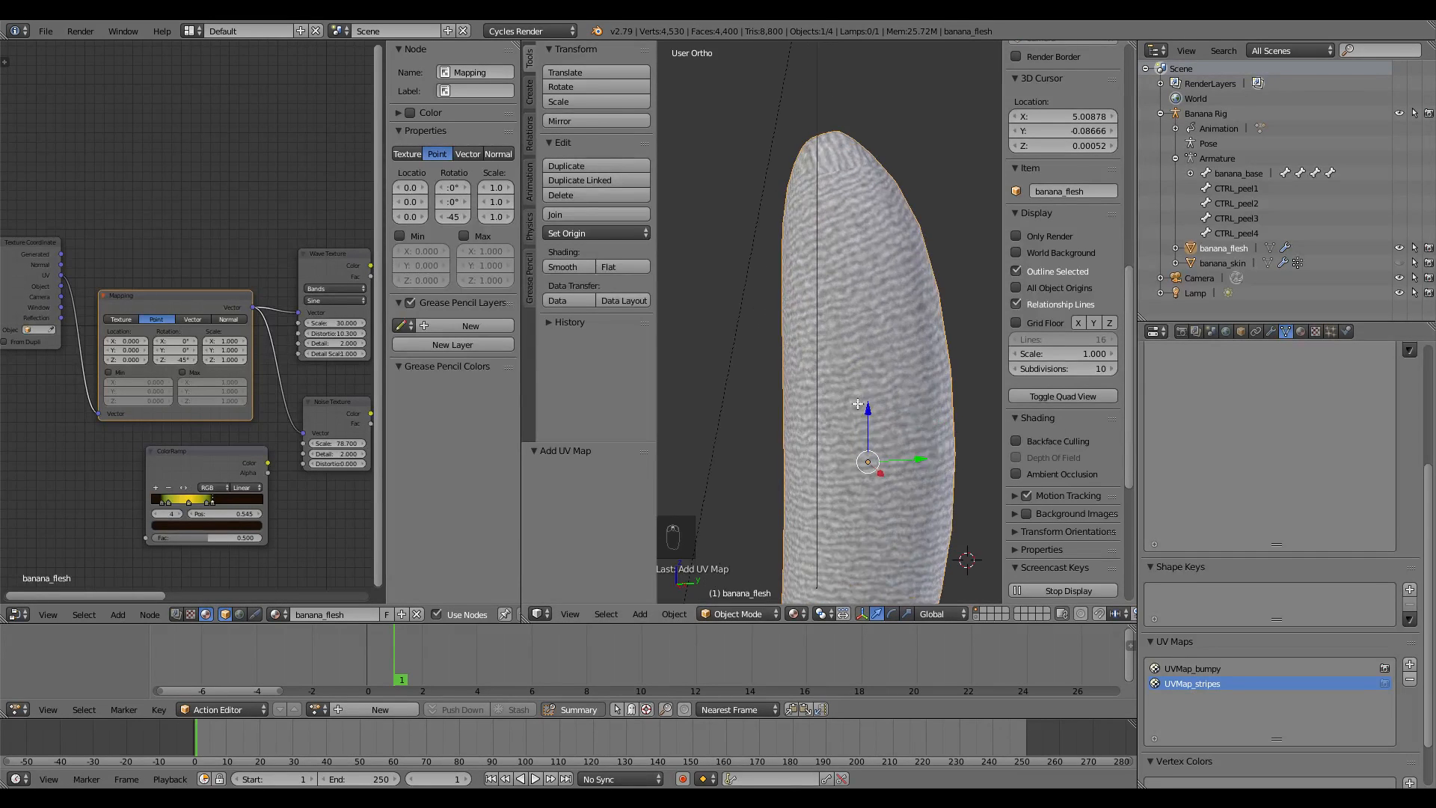
pyautogui.press('KP_3')
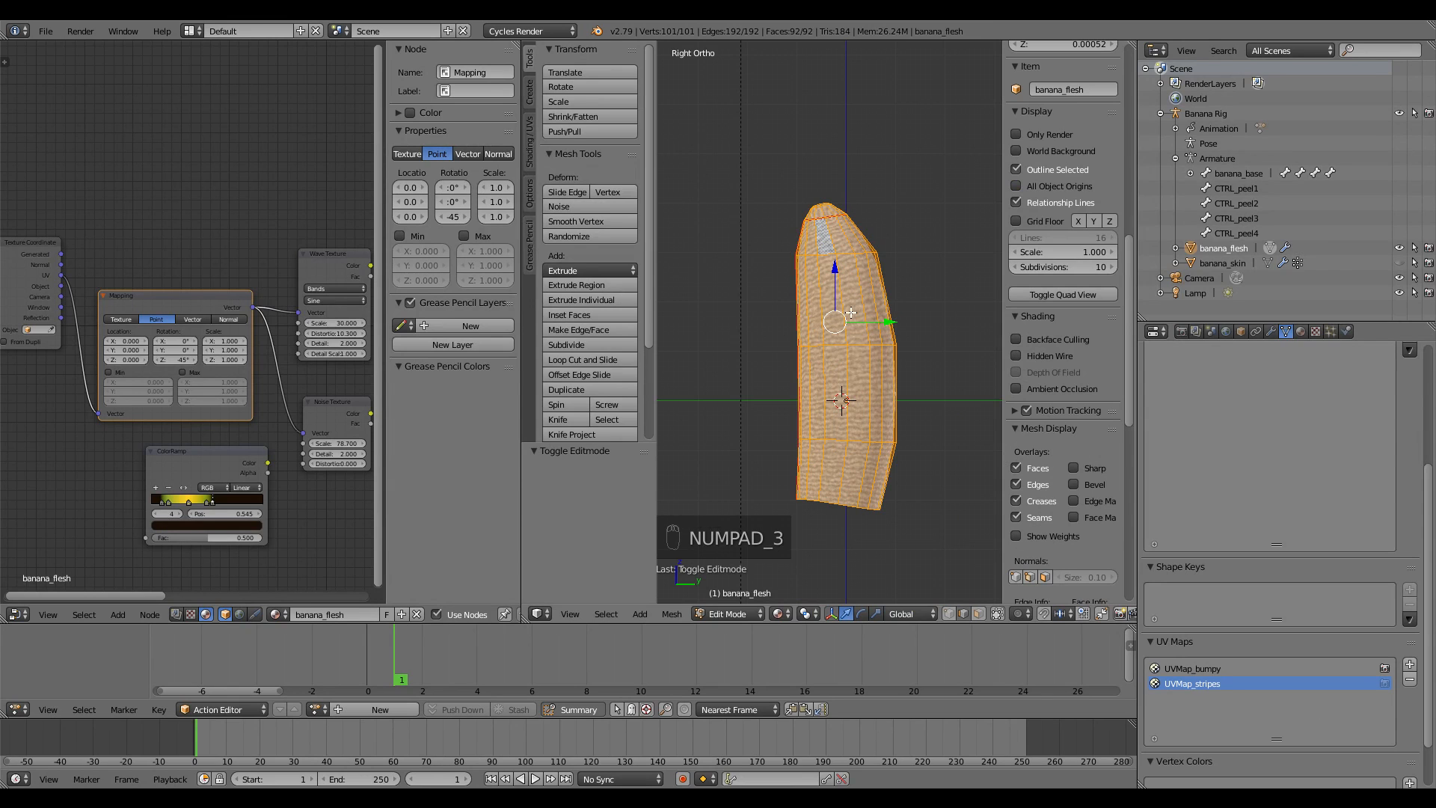
# Project the UVMap_stripes layout from the right side view
pyautogui.press('u')
pyautogui.press('u')
pyautogui.click(837, 432)
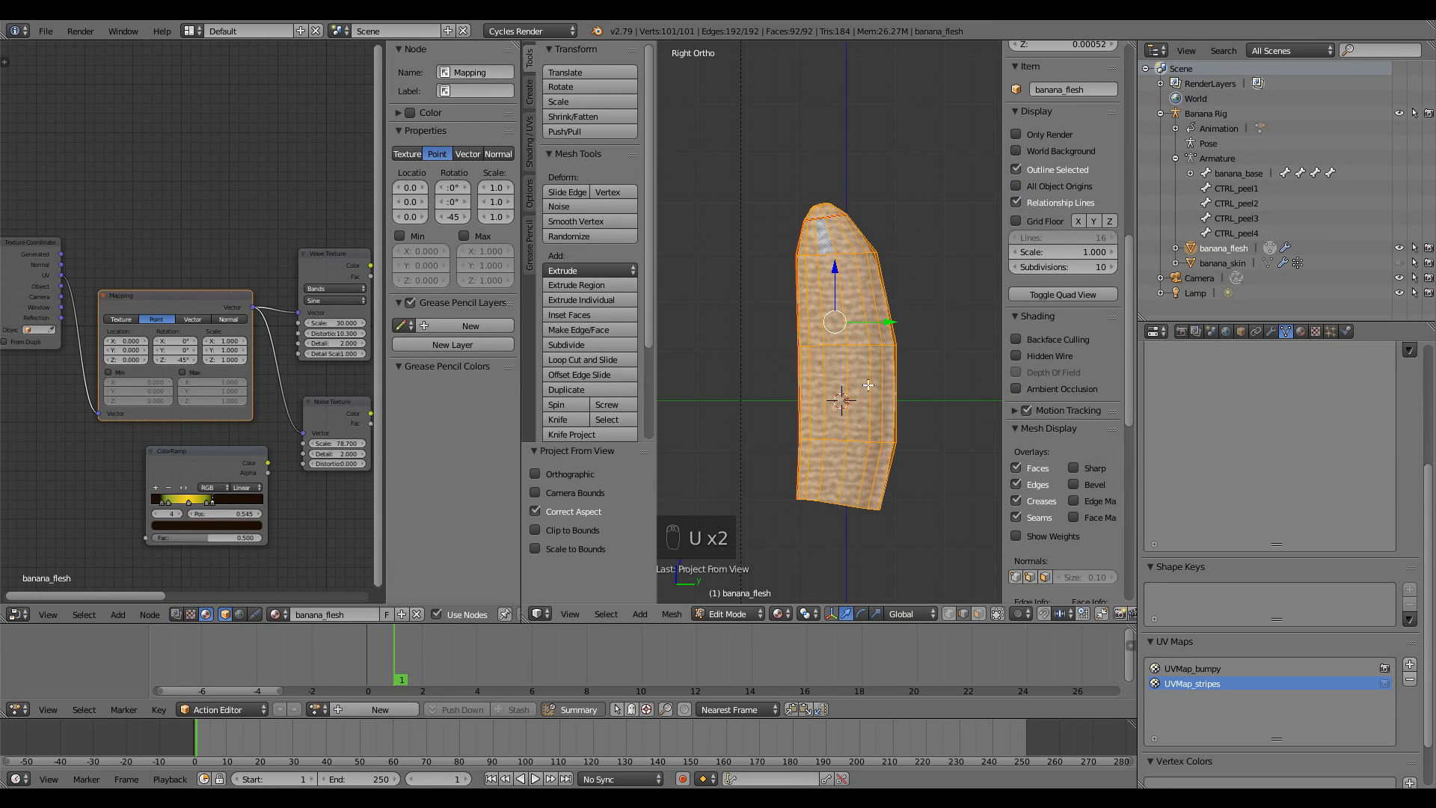
pyautogui.press('Tab')
pyautogui.moveTo(836, 369); pyautogui.dragTo(920, 381, button='middle')
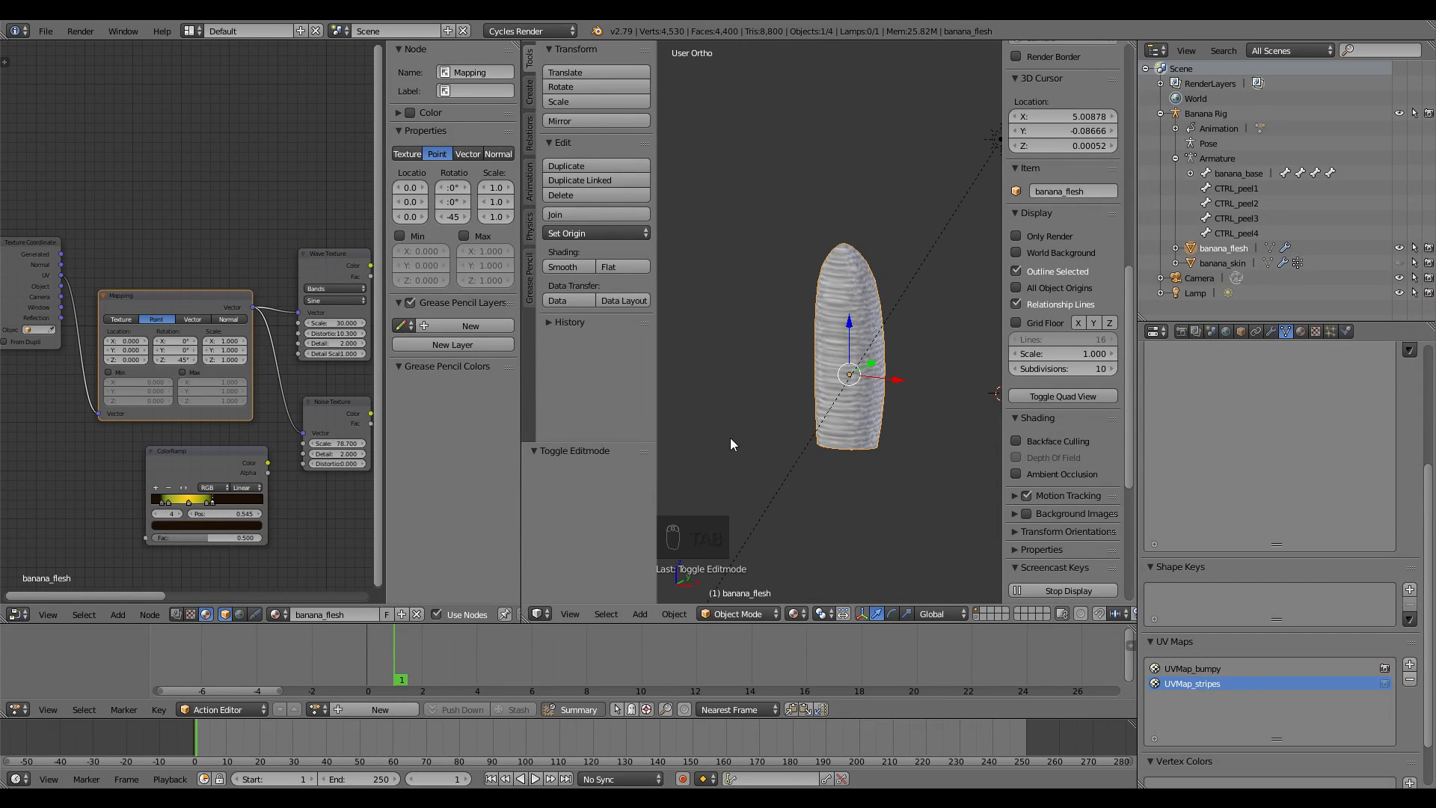
pyautogui.press('Tab')
# Turn the left area into the UV Editor and scale the UVs by 1.668, repositioning them
pyautogui.click(30, 616)
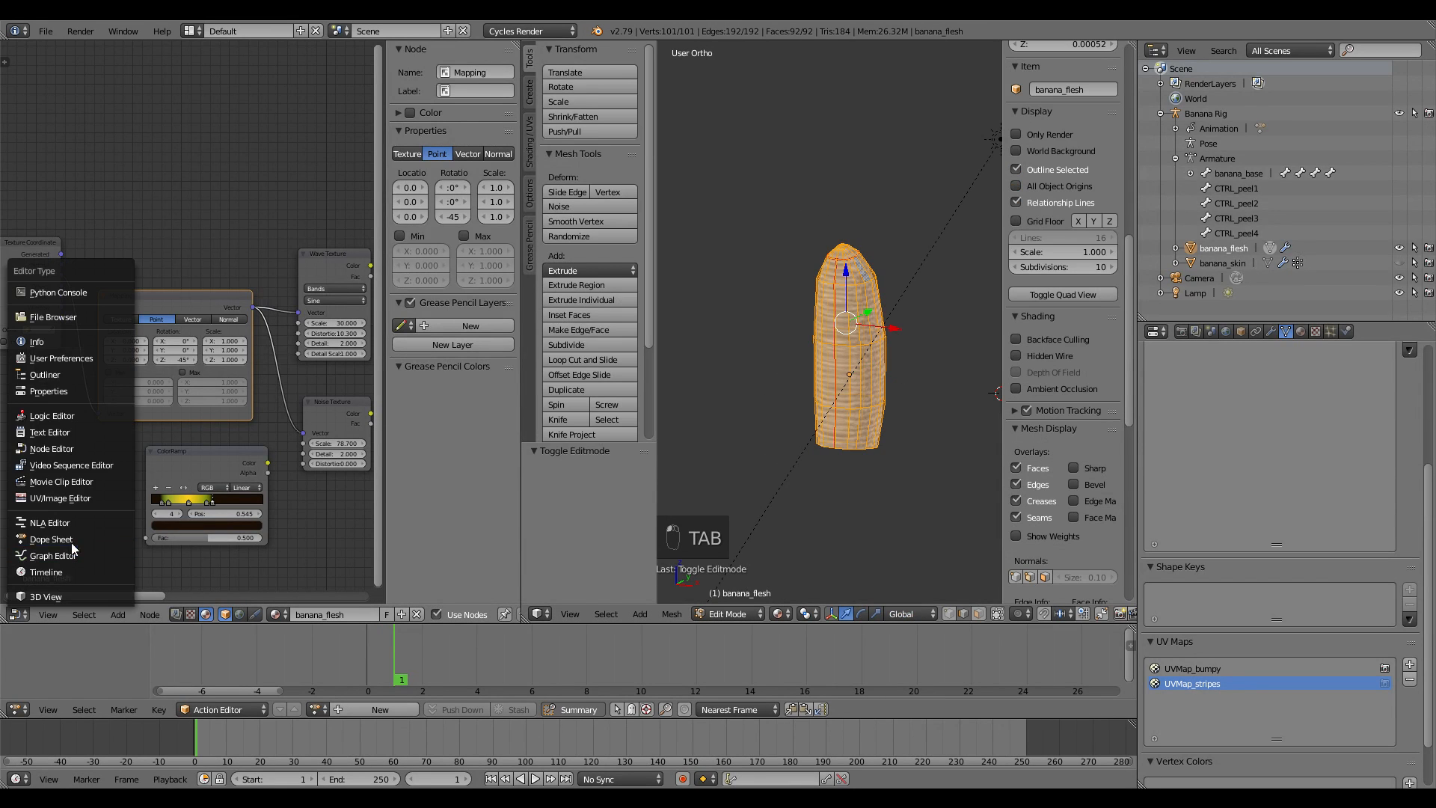
pyautogui.click(70, 496)
pyautogui.scroll(3, 276, 397)
pyautogui.press('s')
pyautogui.click(359, 376)
pyautogui.scroll(-3, 388, 360)
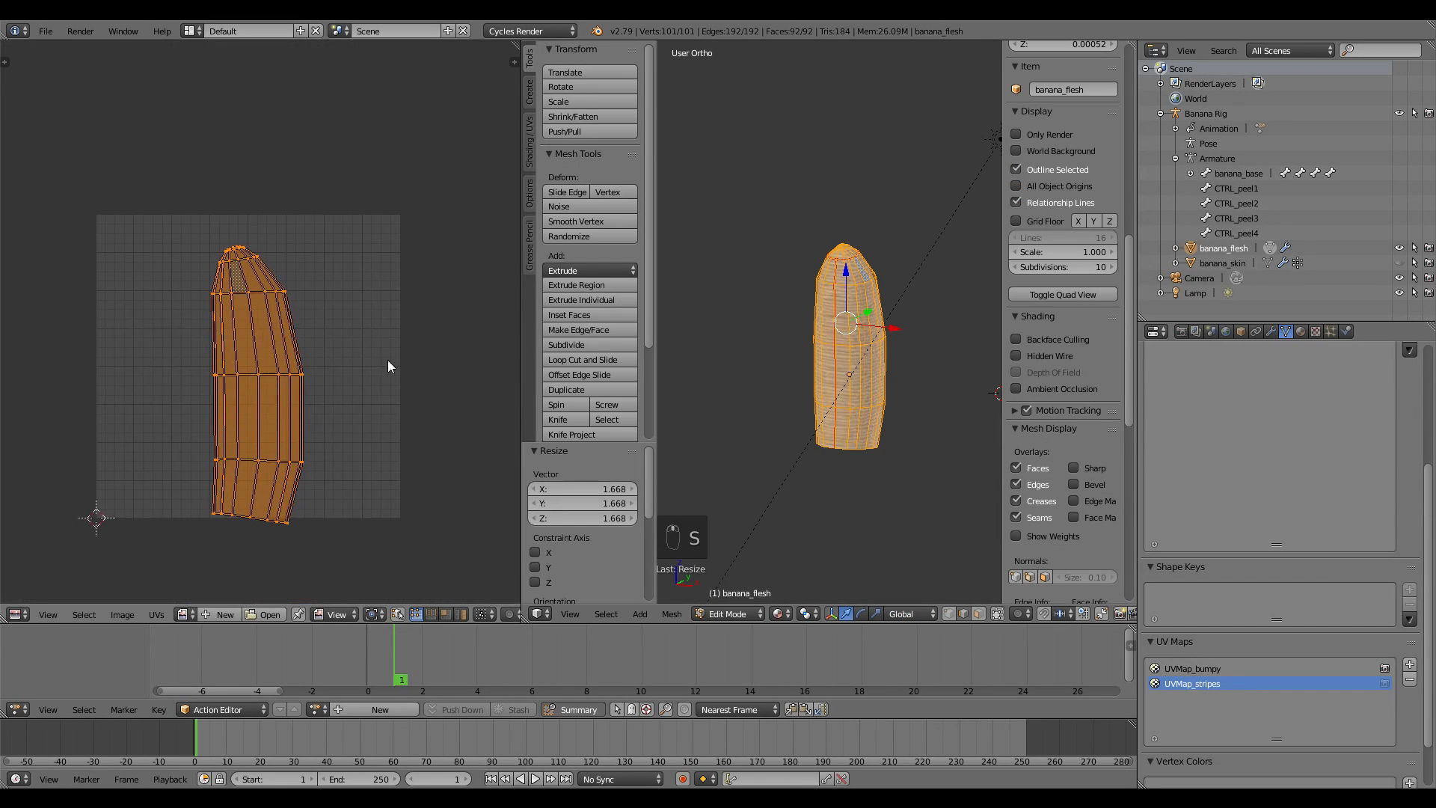
pyautogui.press('g')
pyautogui.click(380, 343)
# Reselect the mesh and toggle the active UV map between UVMap_bumpy and UVMap_stripes
pyautogui.press('a')
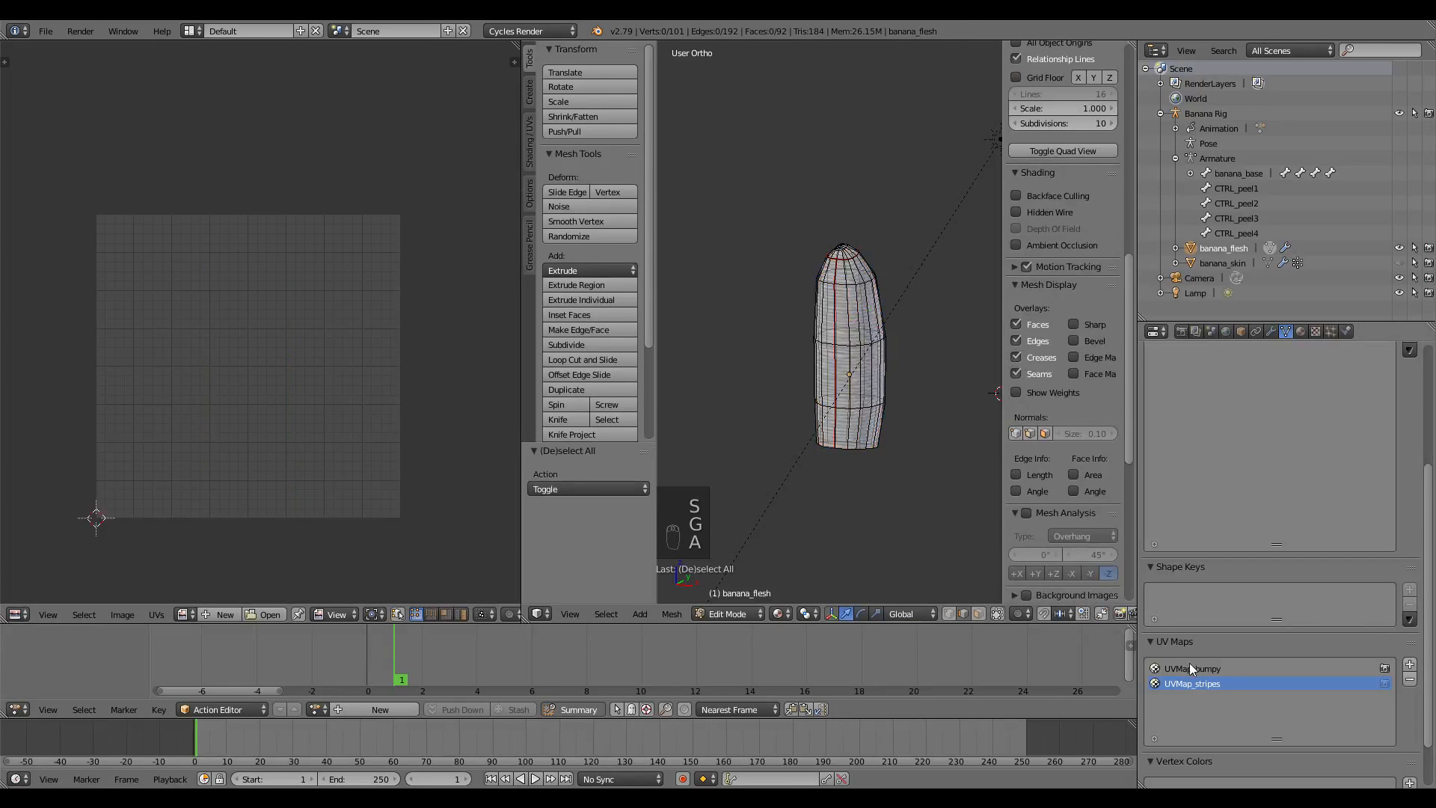
pyautogui.press('a')
pyautogui.click(1189, 668)
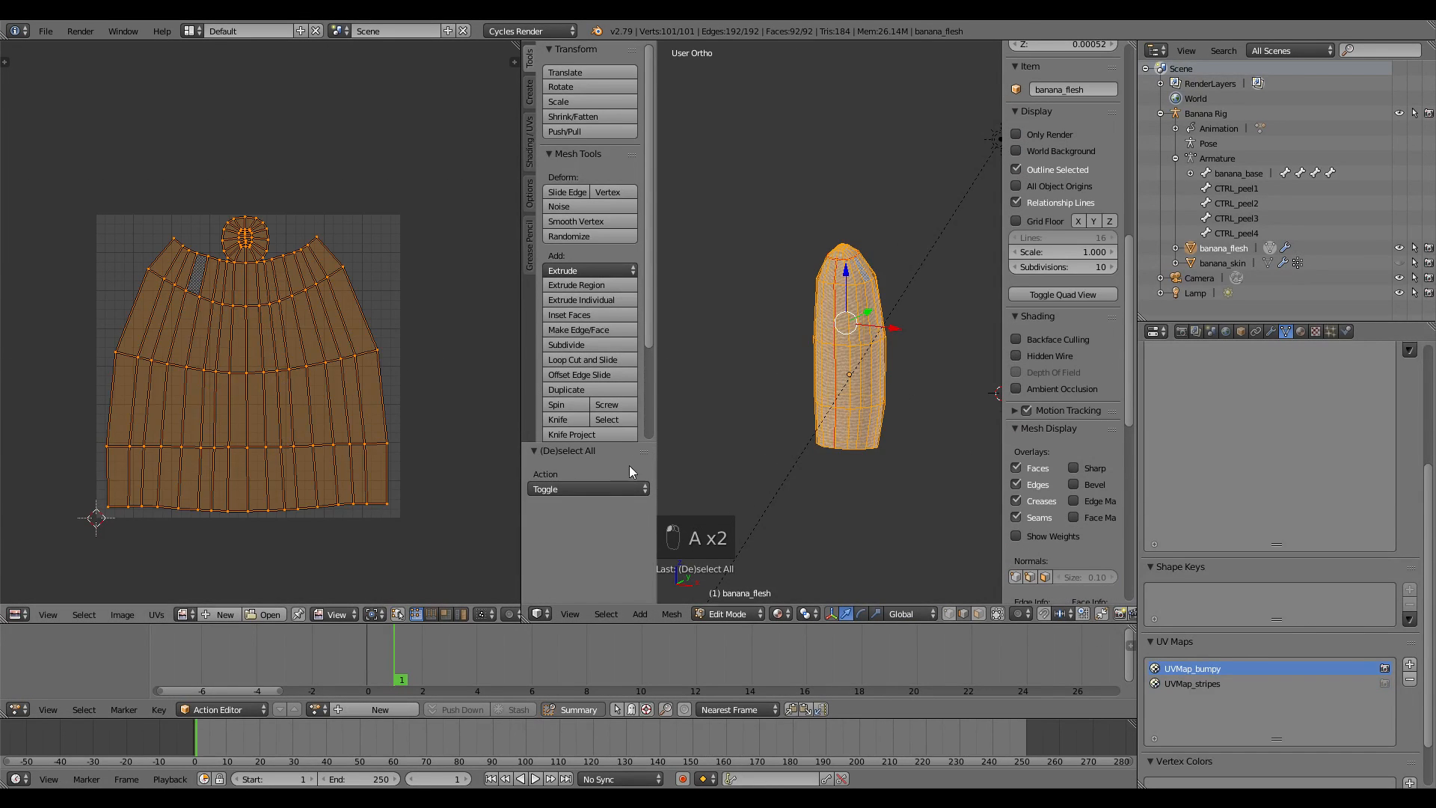
pyautogui.click(1196, 682)
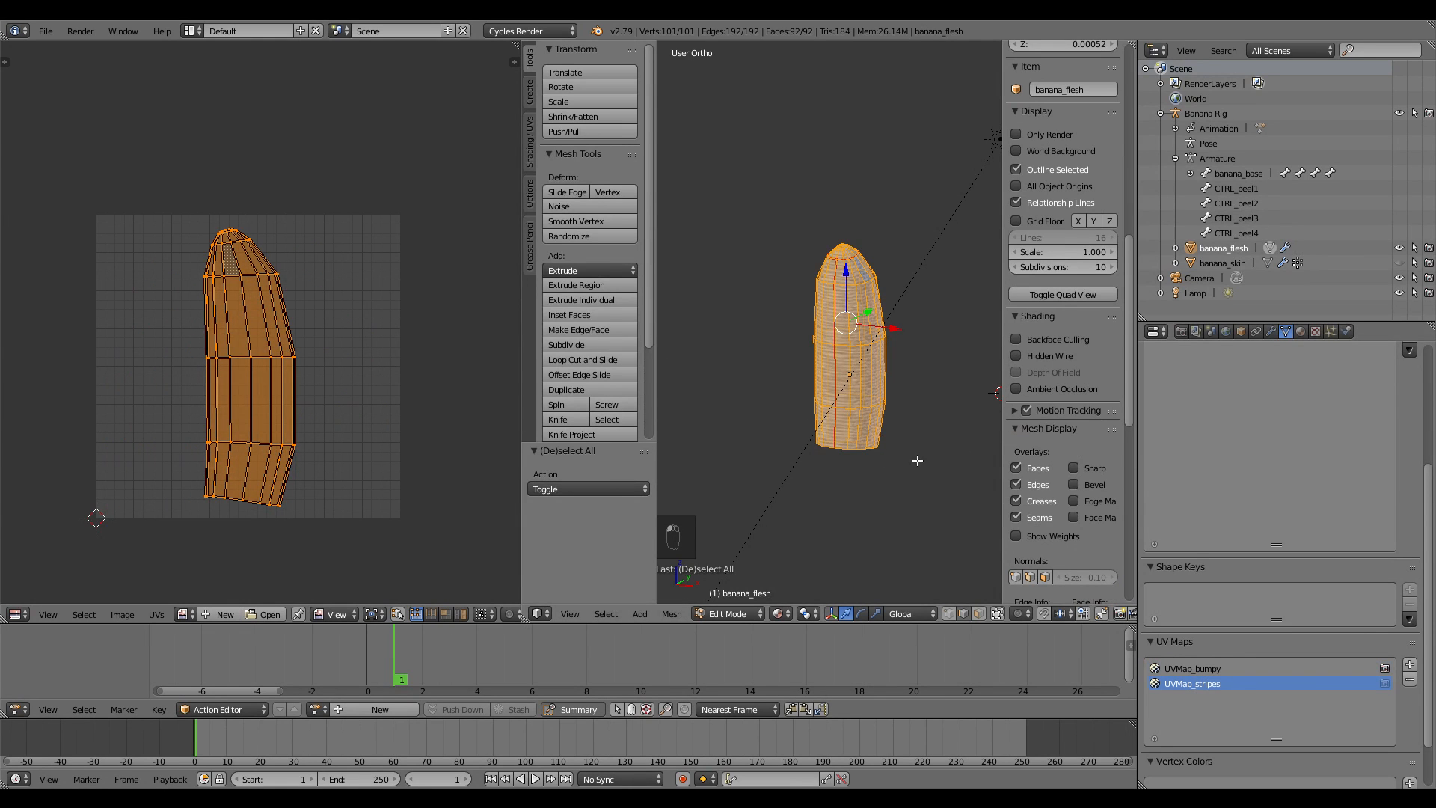
# Return the banana flesh to Object Mode and show its shader nodes in the left area
pyautogui.press('Tab')
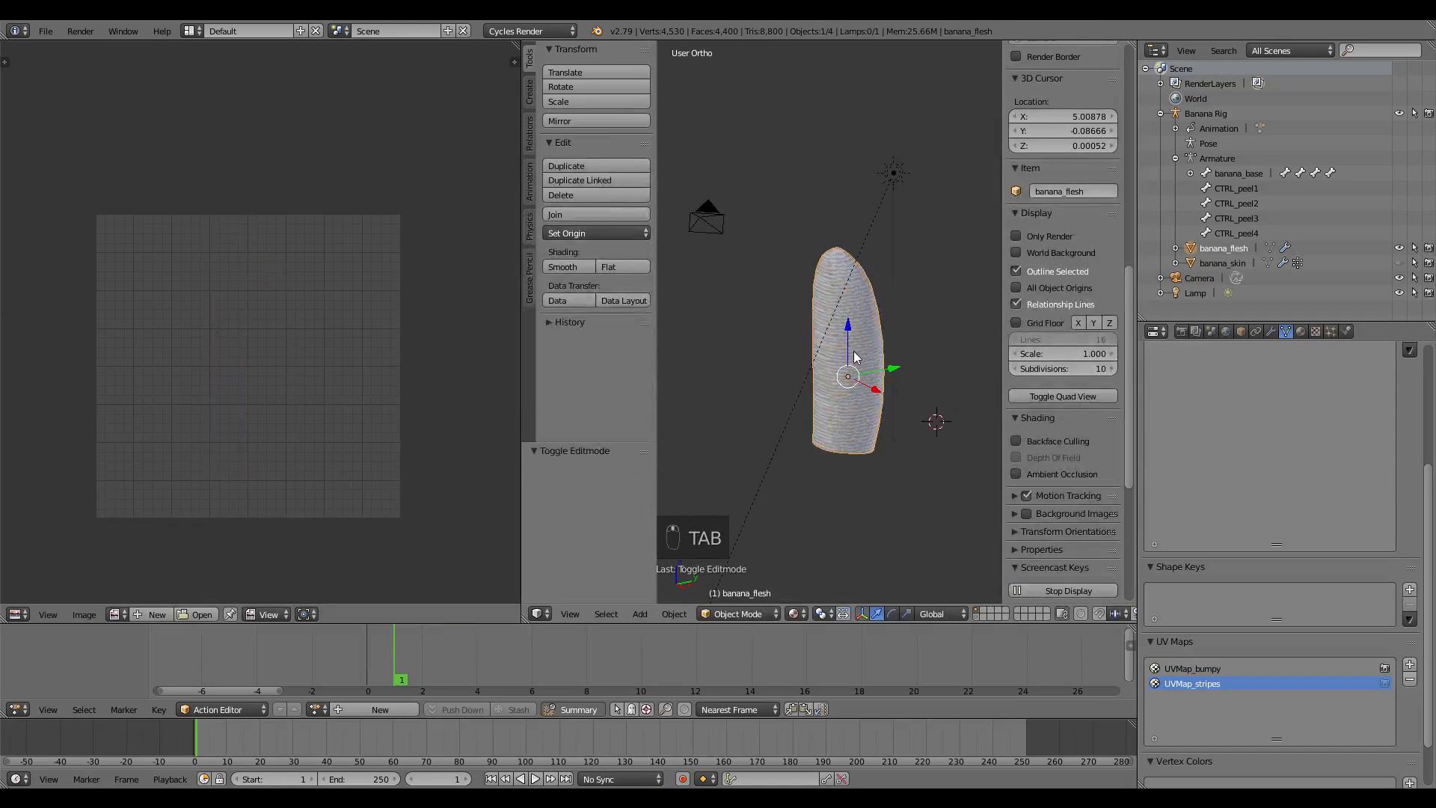
pyautogui.click(15, 615)
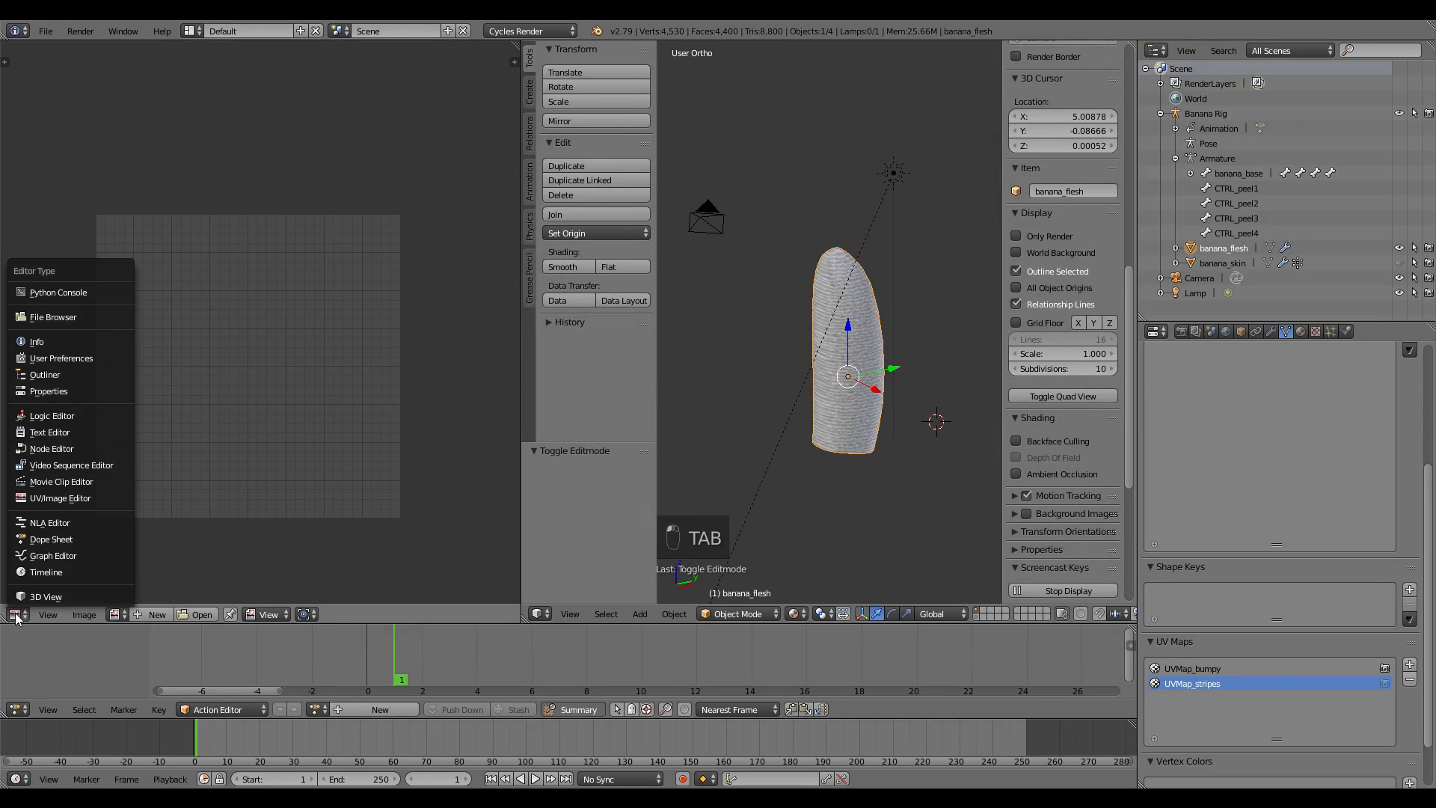
pyautogui.click(70, 450)
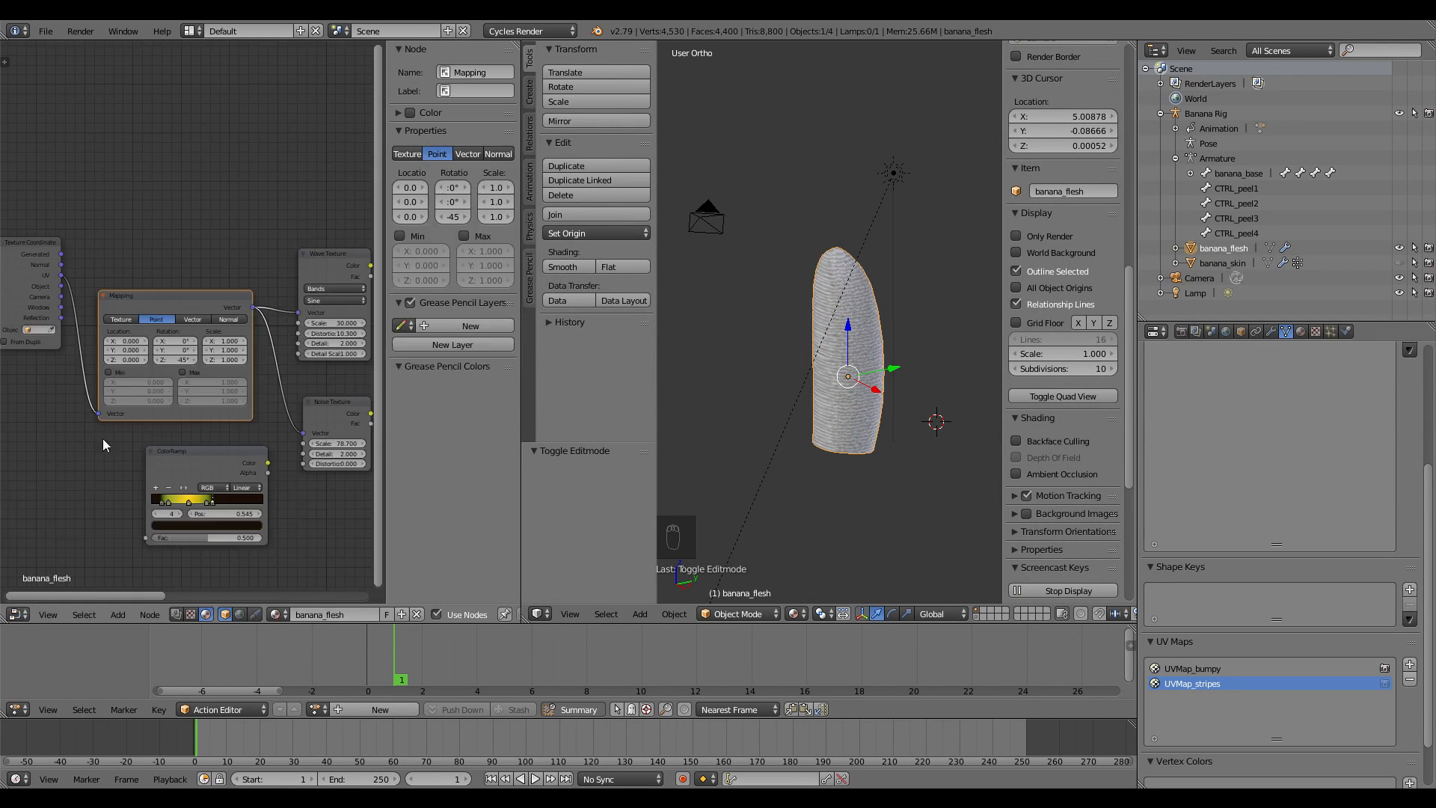
pyautogui.scroll(-4, 102, 426)
pyautogui.moveTo(107, 357); pyautogui.dragTo(181, 349, button='middle')
# Move the Texture Coordinate node down and further left in the node tree
pyautogui.scroll(4, 154, 295)
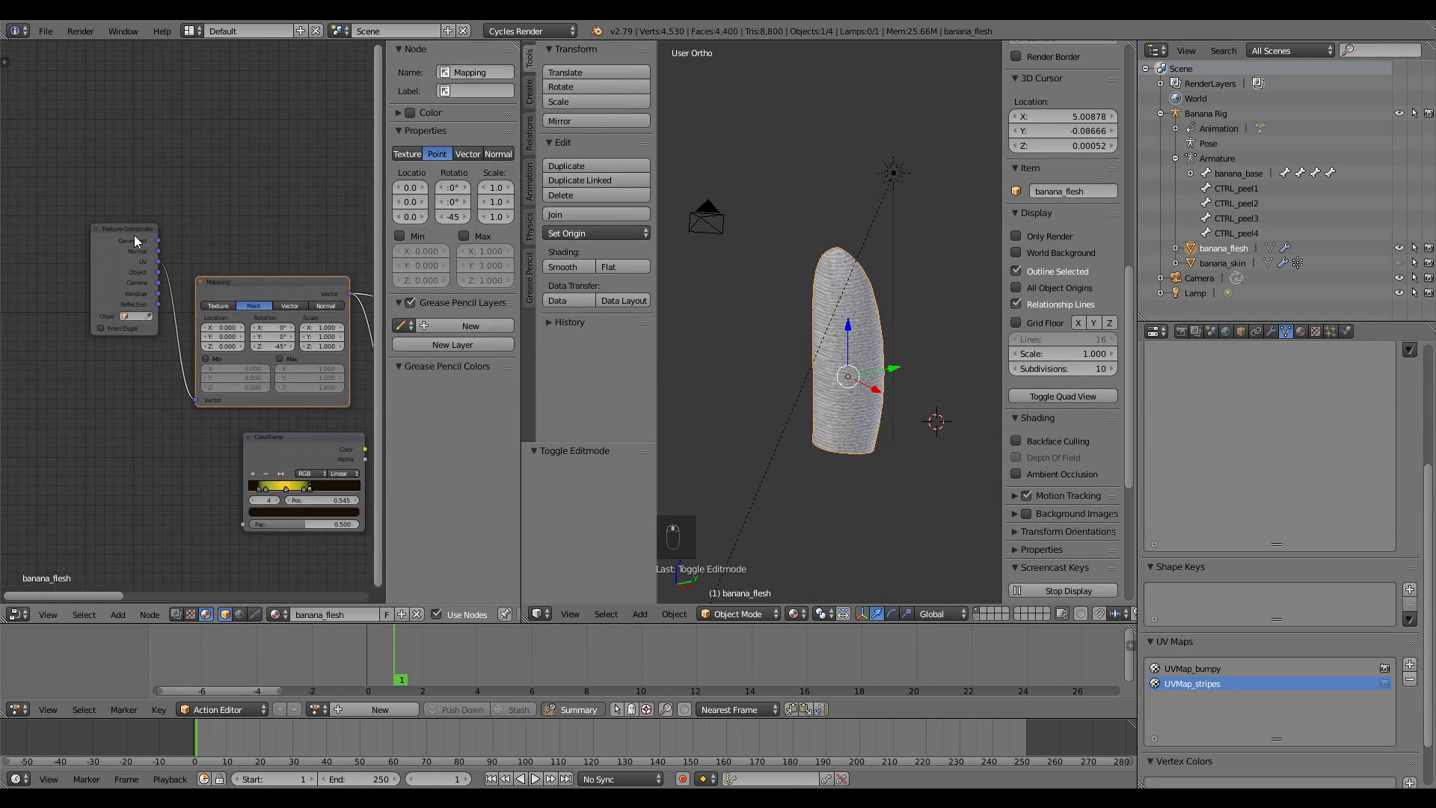
pyautogui.moveTo(130, 228); pyautogui.dragTo(100, 327)
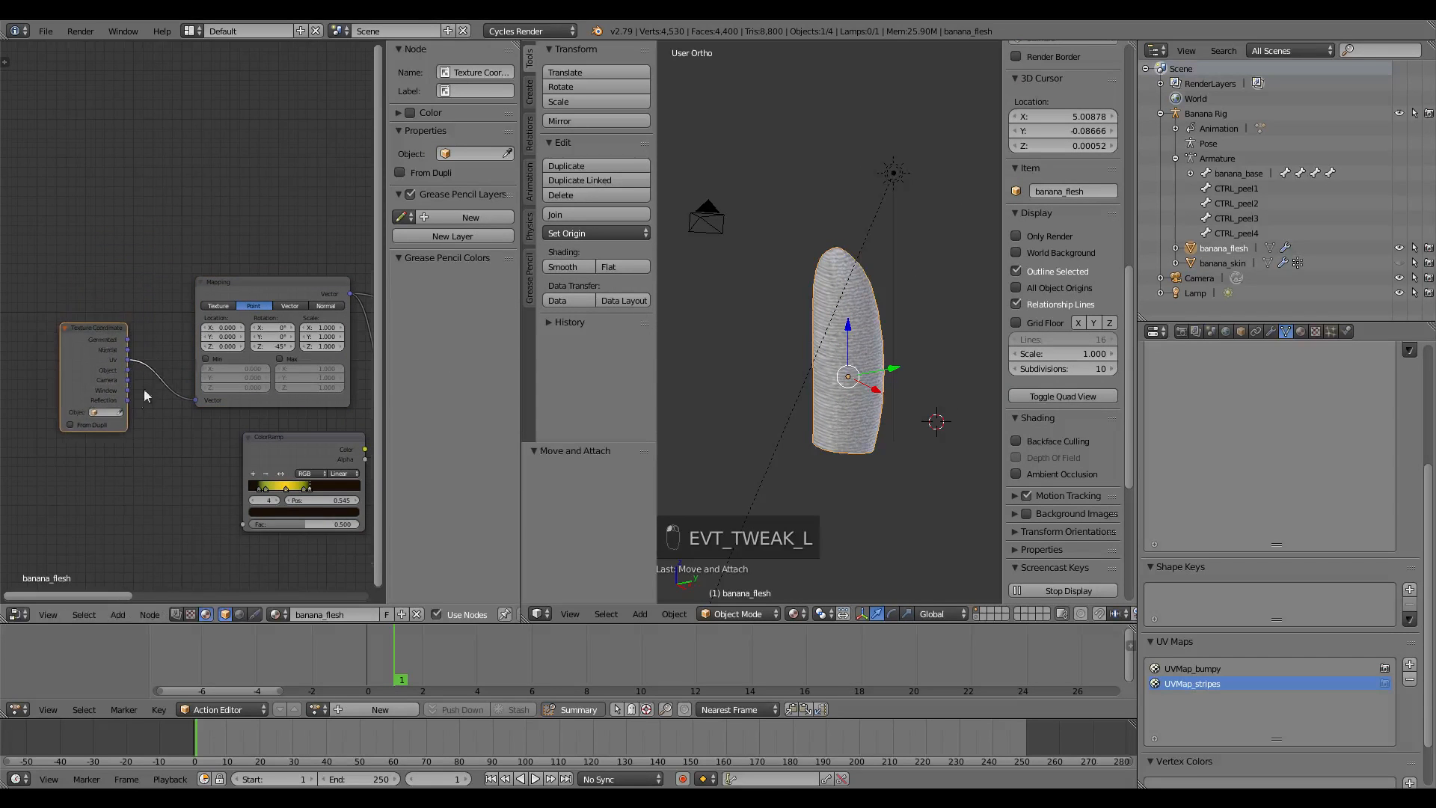
pyautogui.scroll(4, 145, 395)
pyautogui.moveTo(163, 471); pyautogui.dragTo(222, 404, button='middle')
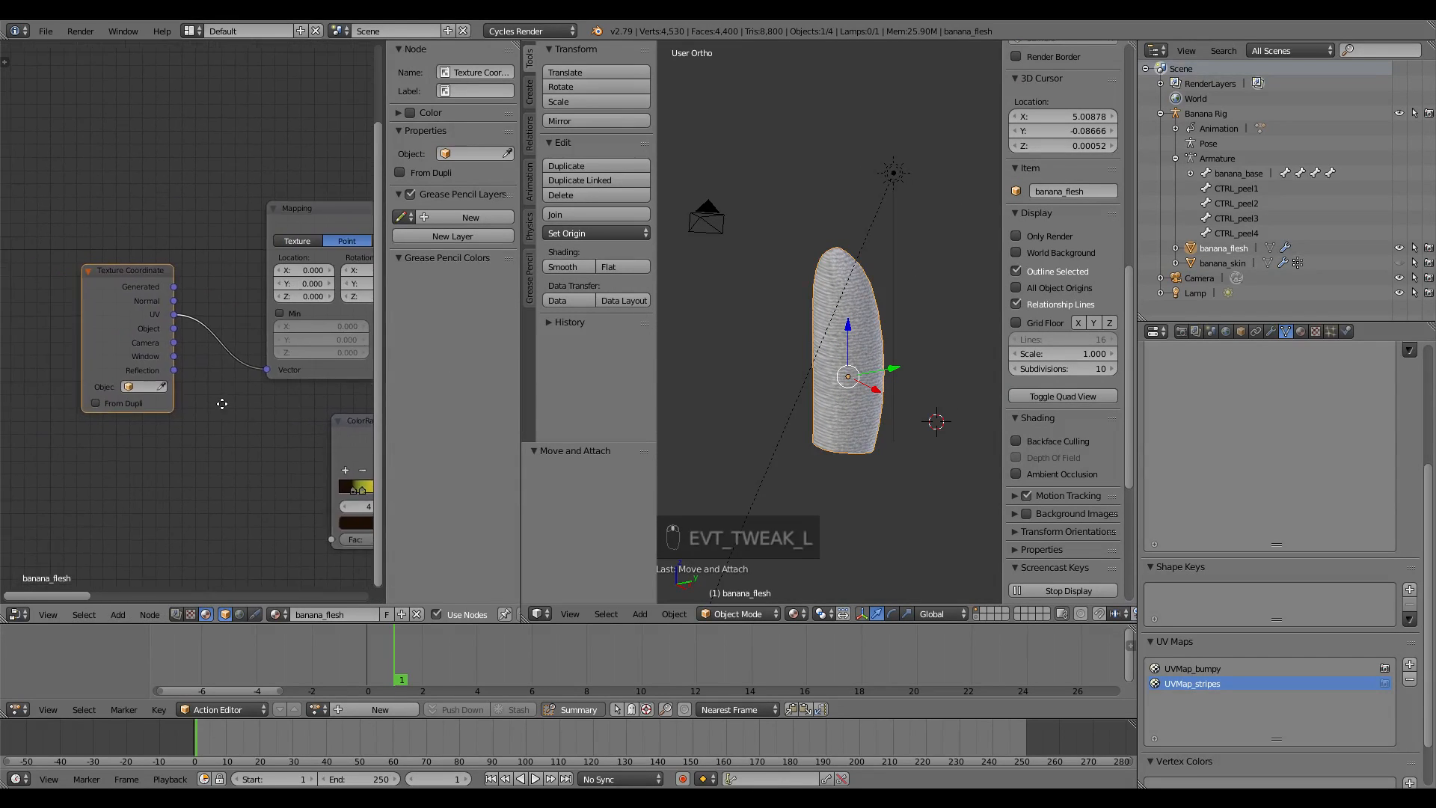
pyautogui.scroll(2, 222, 404)
pyautogui.click(177, 374)
pyautogui.click(281, 339)
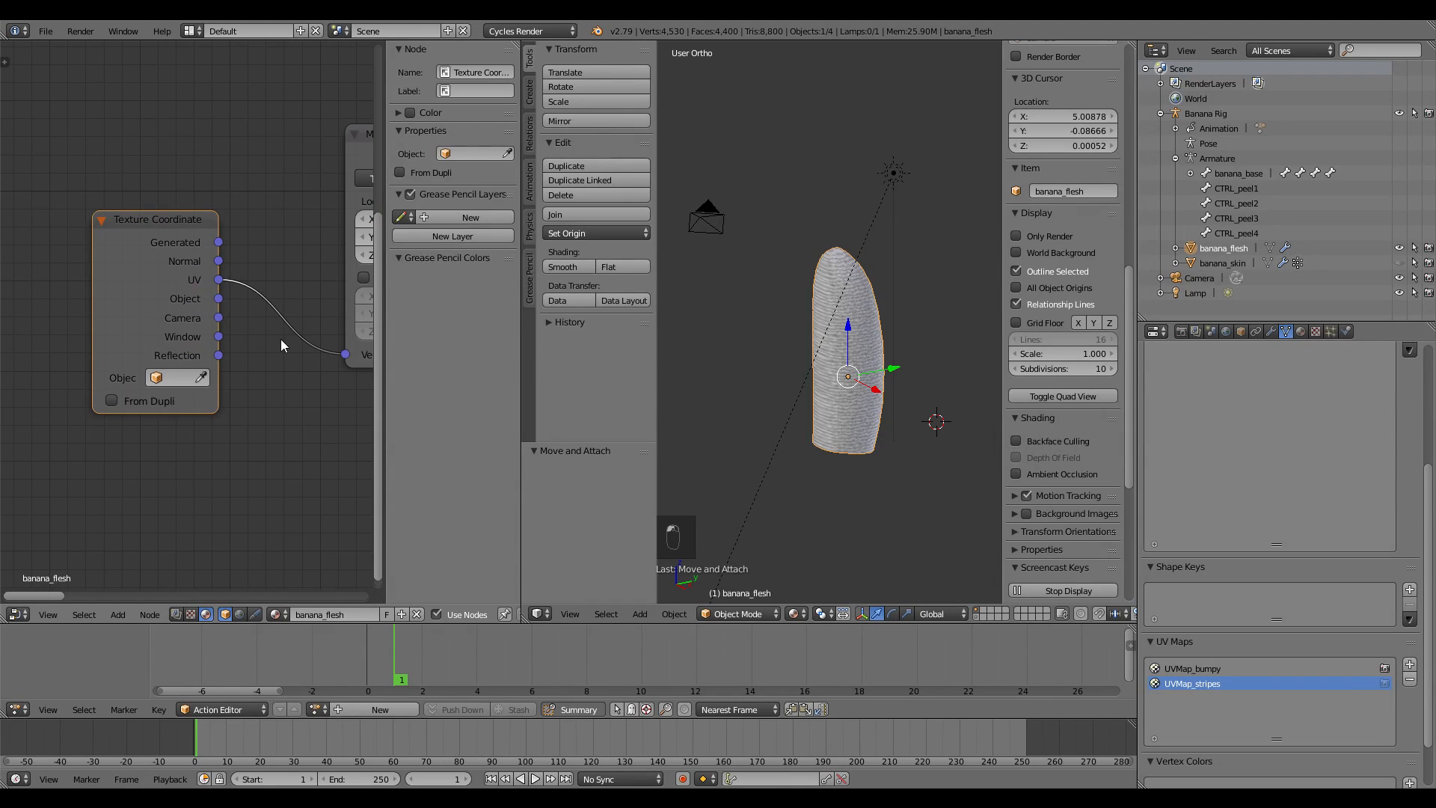
pyautogui.moveTo(165, 224); pyautogui.dragTo(103, 252)
pyautogui.scroll(-3, 172, 436)
pyautogui.moveTo(218, 475); pyautogui.dragTo(182, 431, button='middle')
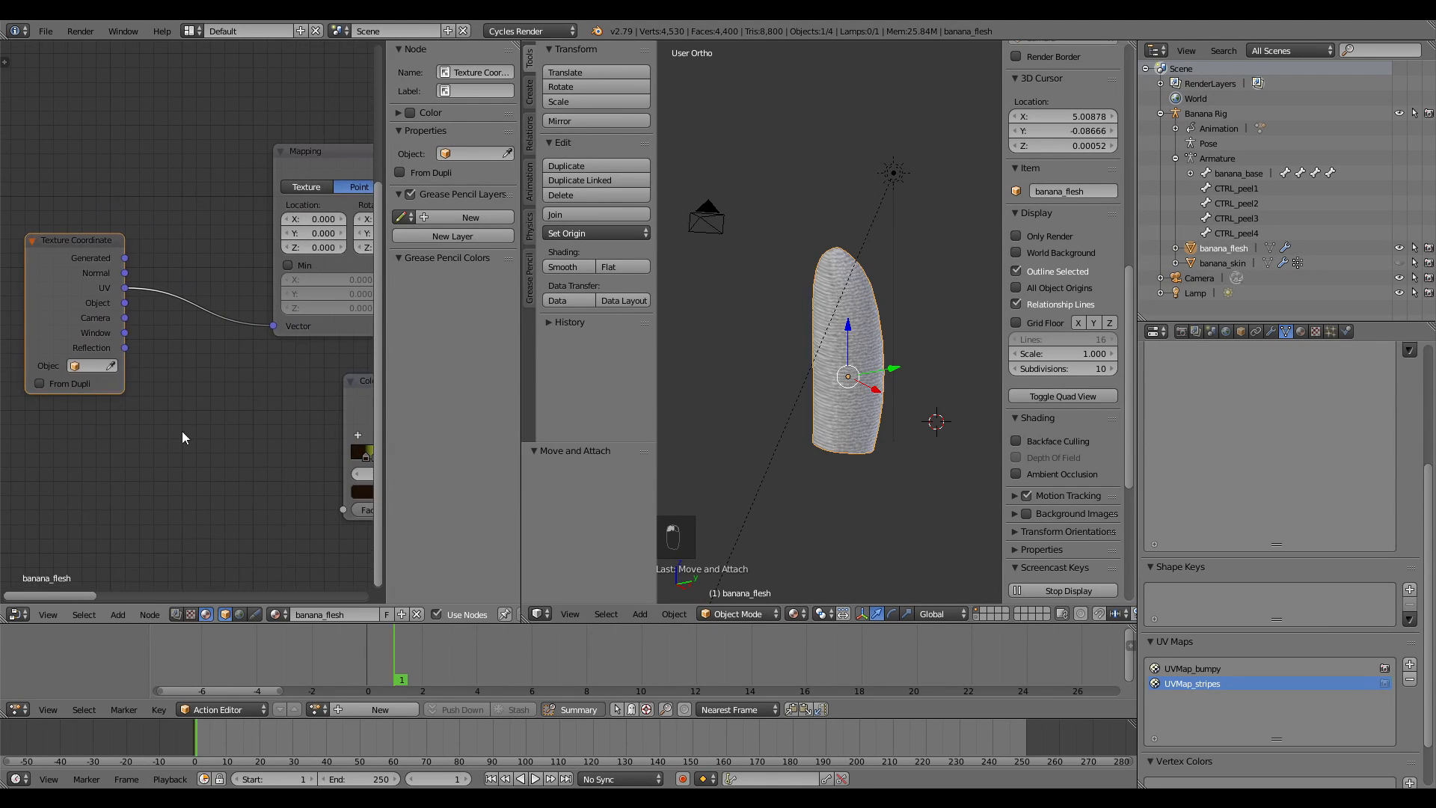
pyautogui.hotkey('shift', 'a')
pyautogui.moveTo(144, 450)
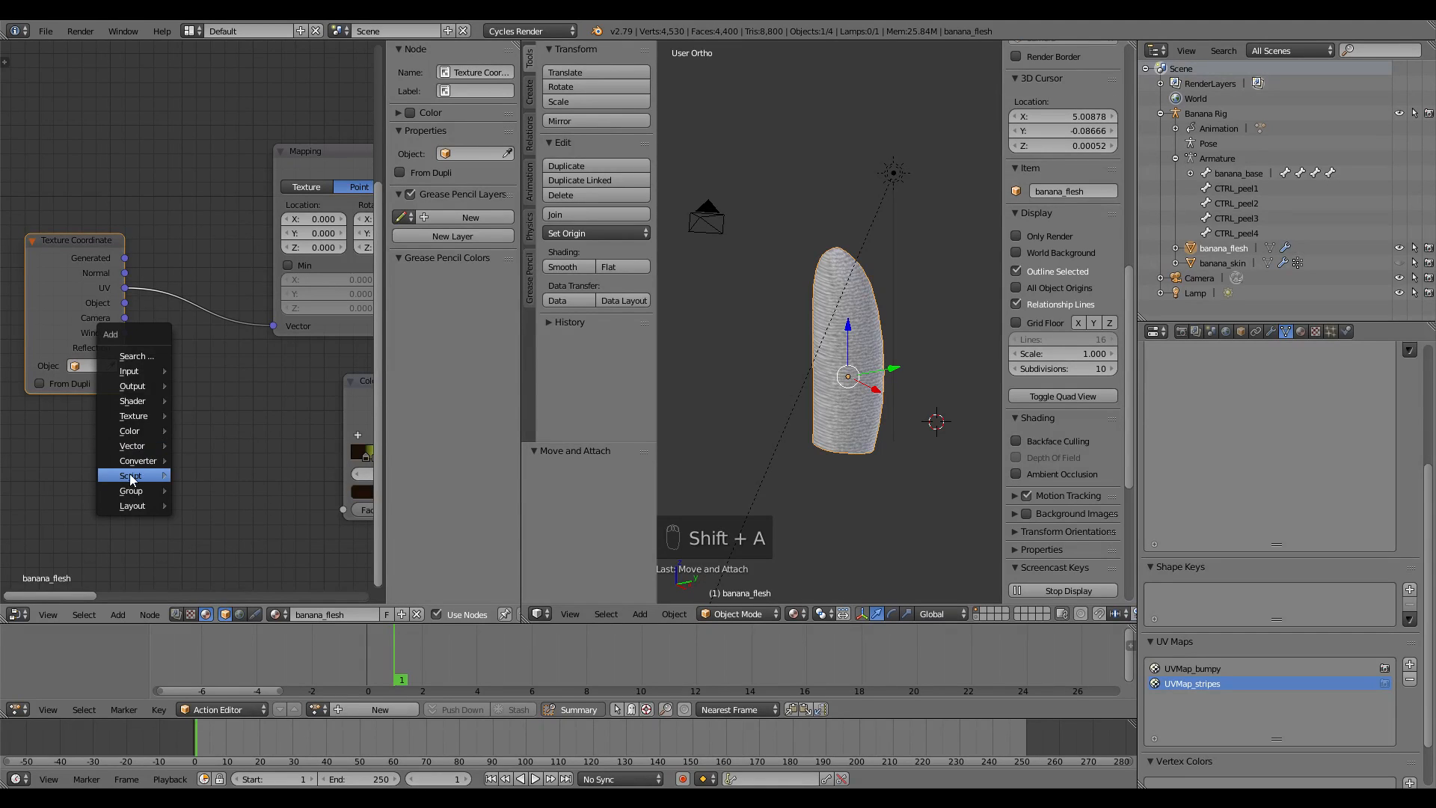
# Add a UV Map node below Texture Coordinate, set to UVMap_bumpy
pyautogui.moveTo(147, 370)
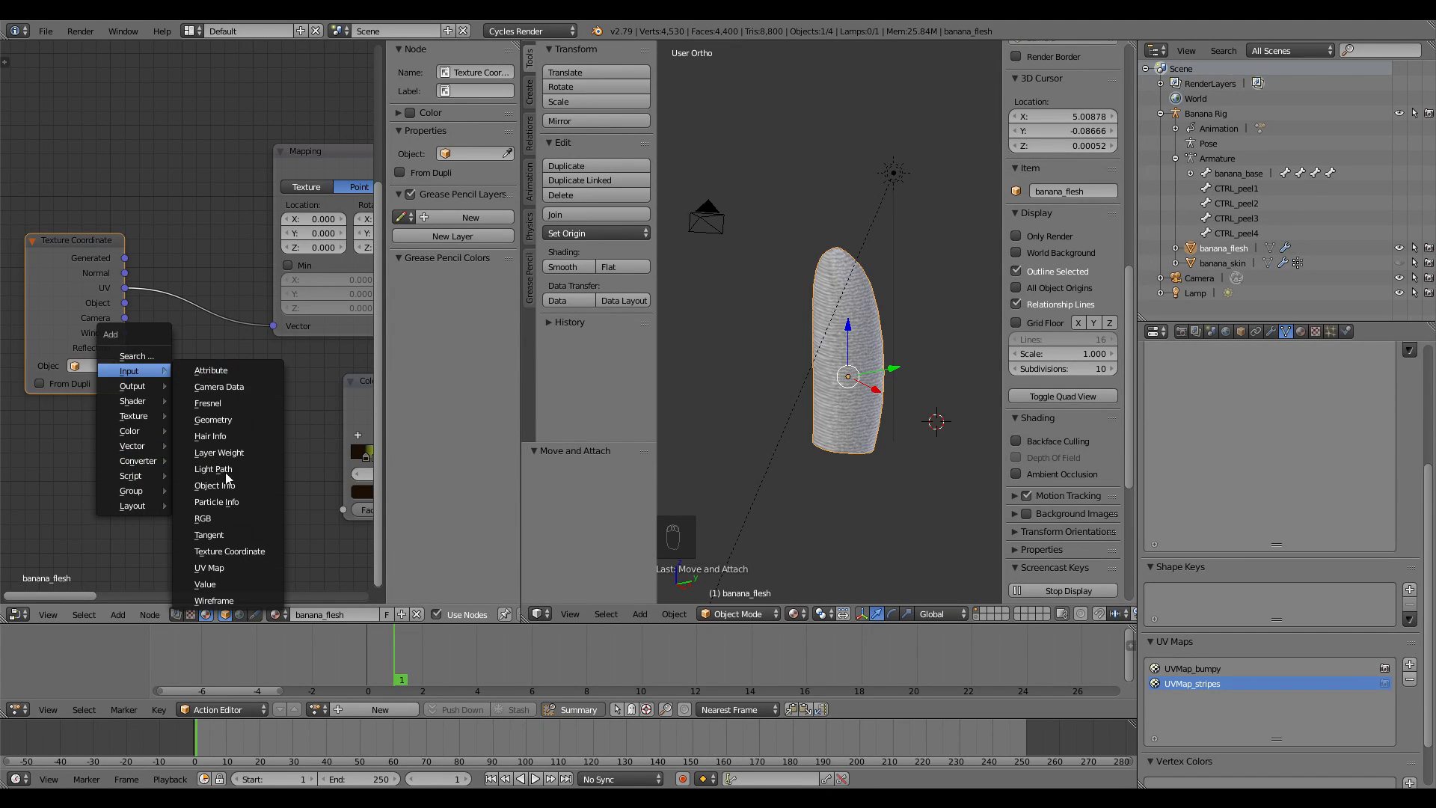
pyautogui.click(224, 561)
pyautogui.click(61, 416)
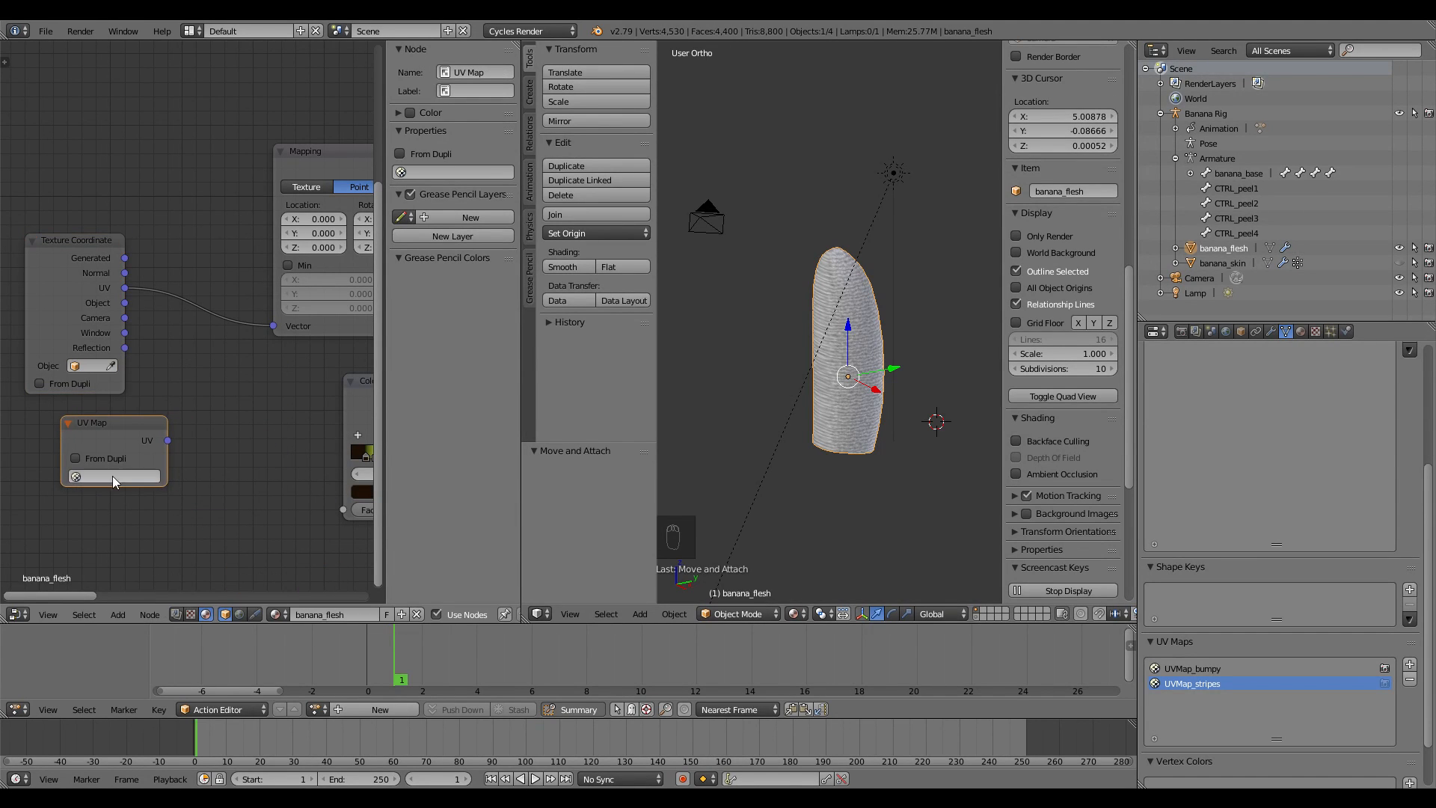
pyautogui.click(112, 476)
pyautogui.click(120, 495)
# Shift the Noise Texture node and delete the ColorRamp node
pyautogui.scroll(-3, 209, 456)
pyautogui.scroll(-2, 173, 424)
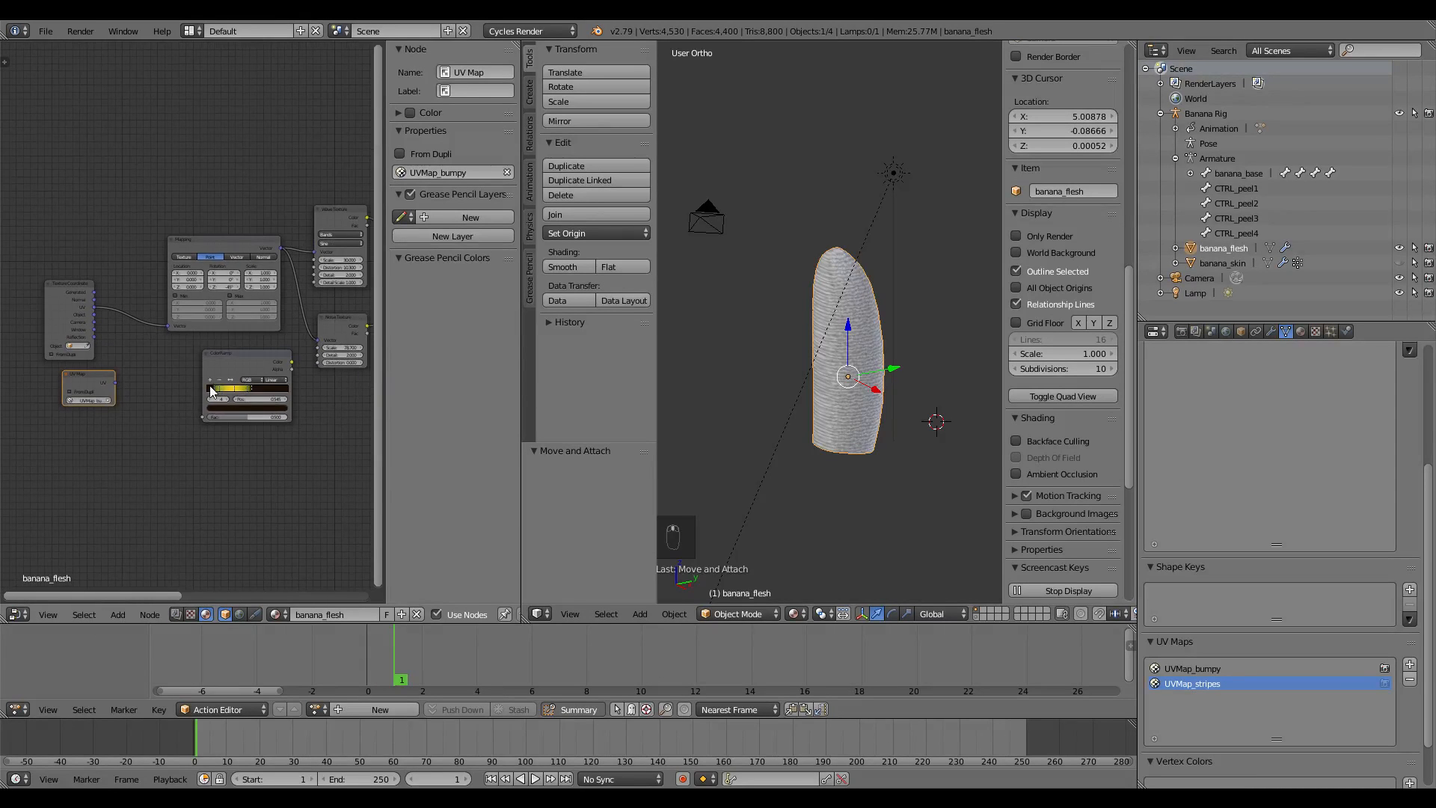
pyautogui.moveTo(270, 344); pyautogui.dragTo(227, 465)
pyautogui.press('Delete')
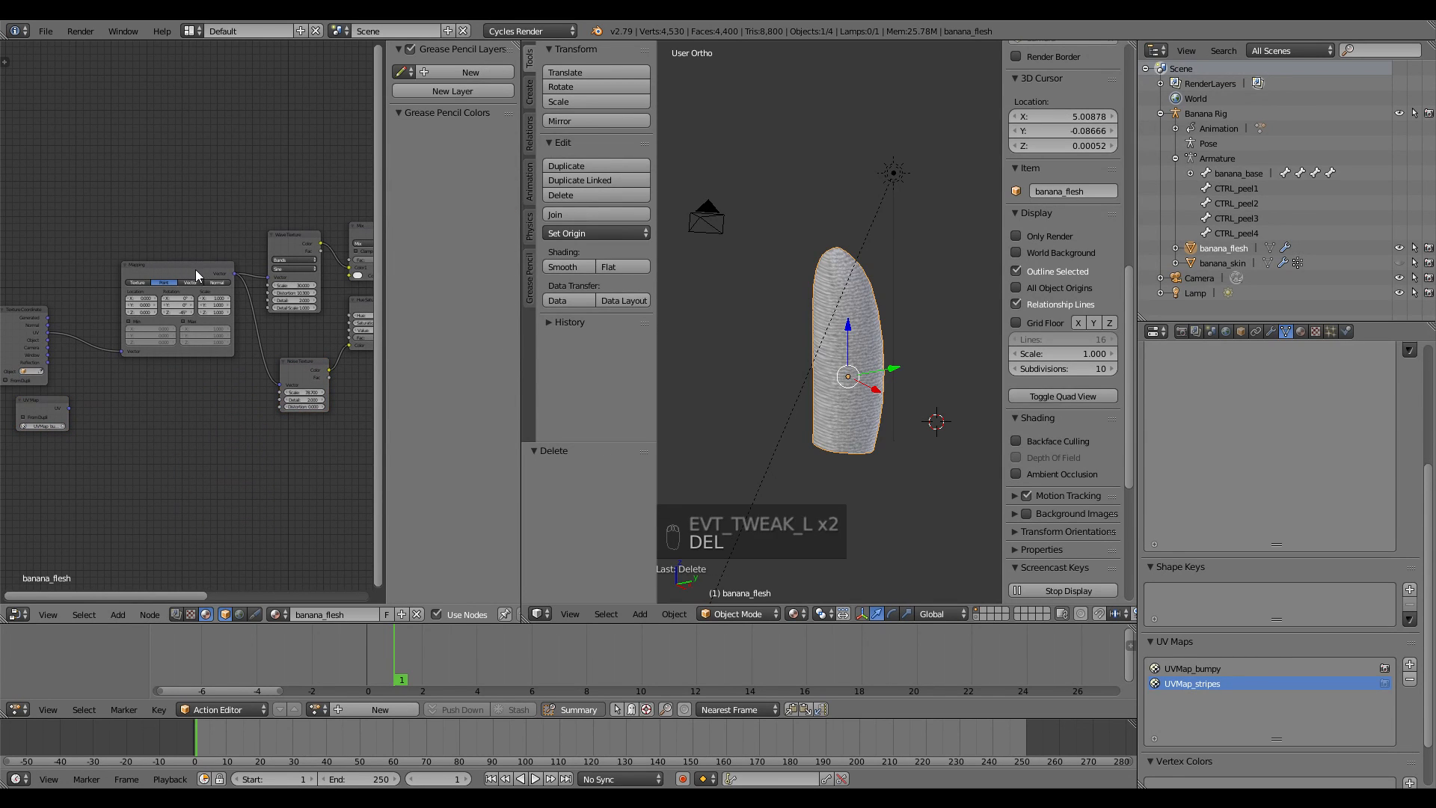
# Duplicate the Mapping node and connect the copy to the Wave Texture's Vector input
pyautogui.moveTo(191, 265); pyautogui.dragTo(174, 331)
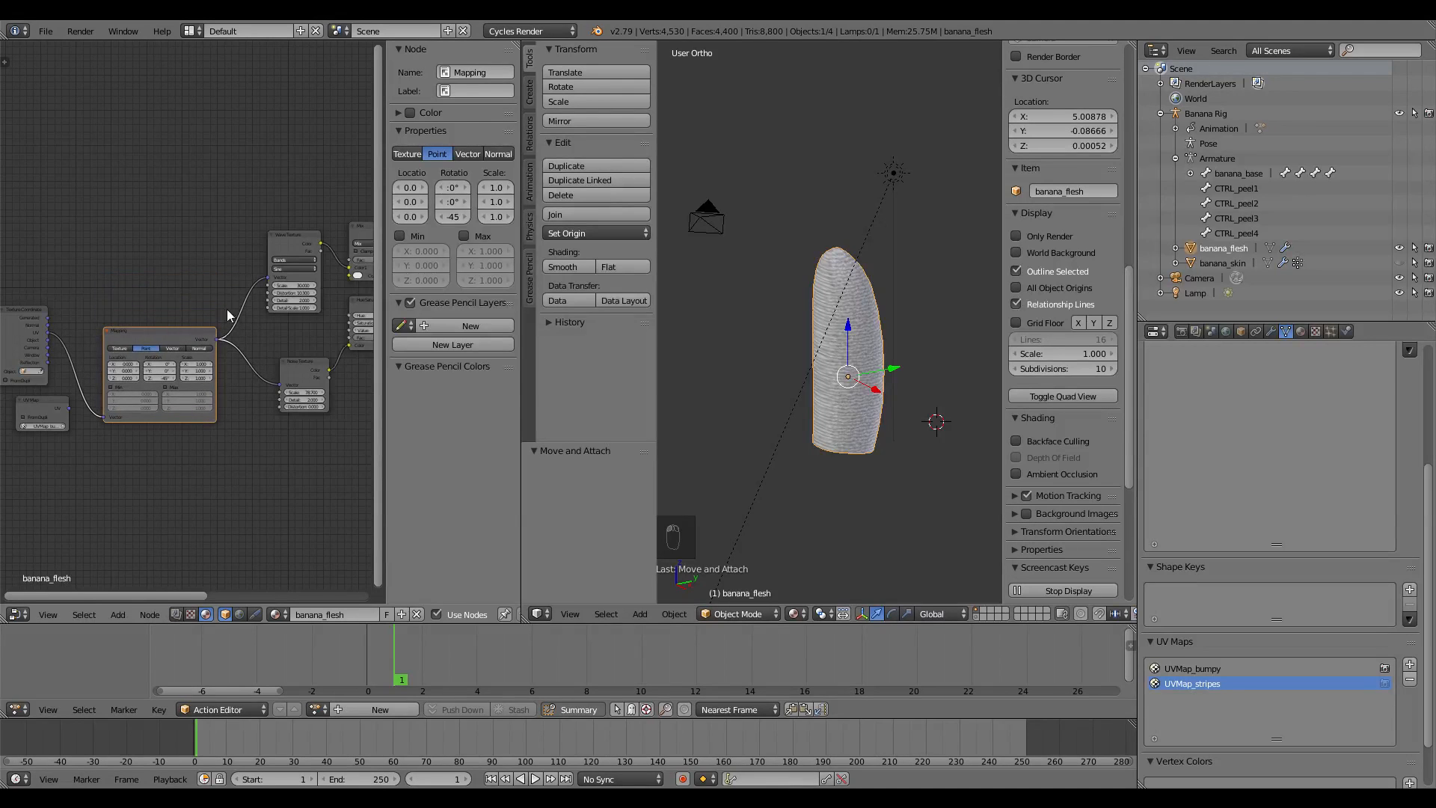
pyautogui.keyDown('ctrl'); pyautogui.moveTo(264, 361); pyautogui.dragTo(264, 361, button='right'); pyautogui.keyUp('ctrl')
pyautogui.hotkey('shift', 'd')
pyautogui.click(181, 227)
pyautogui.moveTo(213, 231); pyautogui.dragTo(263, 277)
pyautogui.moveTo(172, 322); pyautogui.dragTo(210, 322, button='middle')
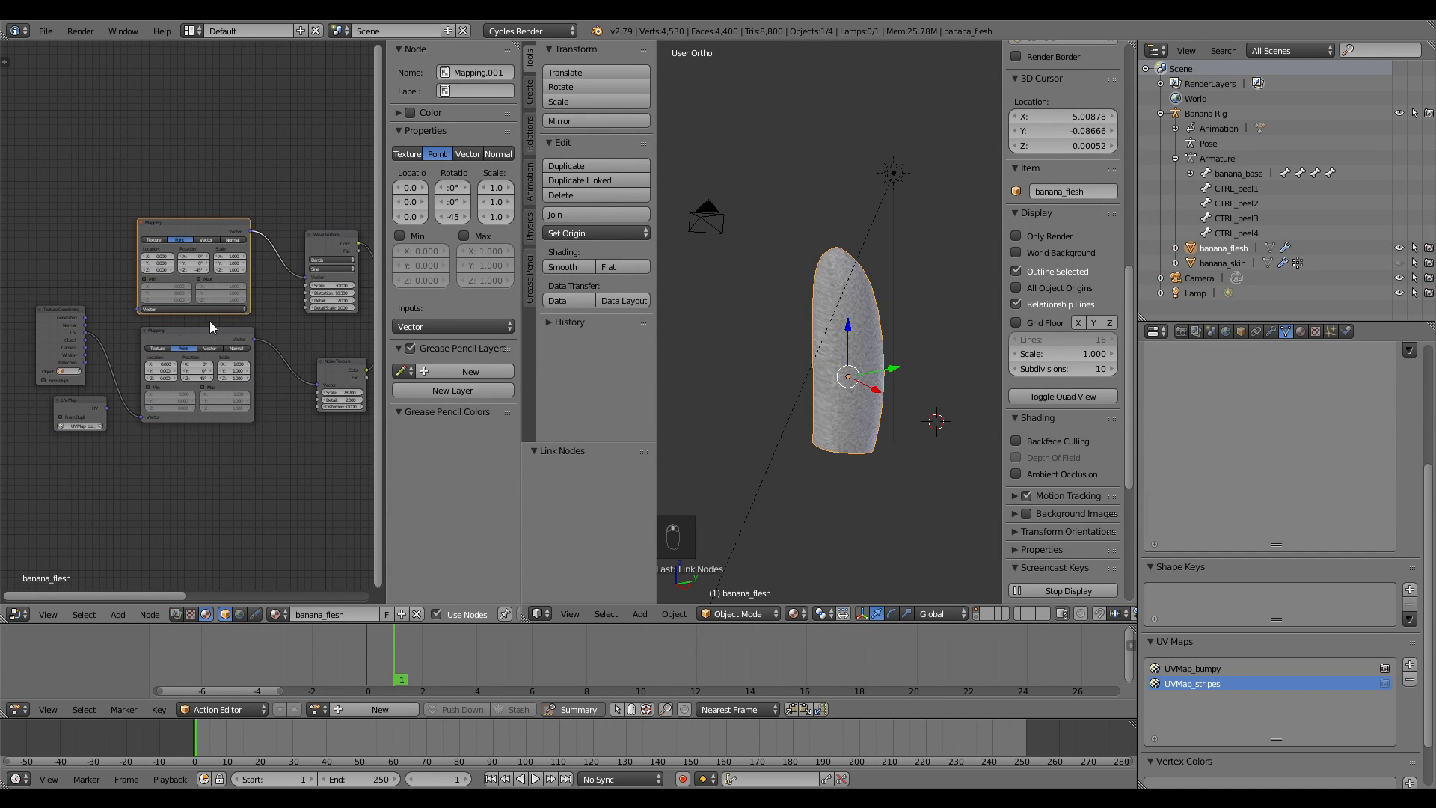
# Move Texture Coordinate further left and feed the UV Map into the lower Mapping node
pyautogui.scroll(2, 86, 325)
pyautogui.moveTo(64, 325); pyautogui.dragTo(118, 322, button='middle')
pyautogui.moveTo(104, 310); pyautogui.dragTo(45, 309)
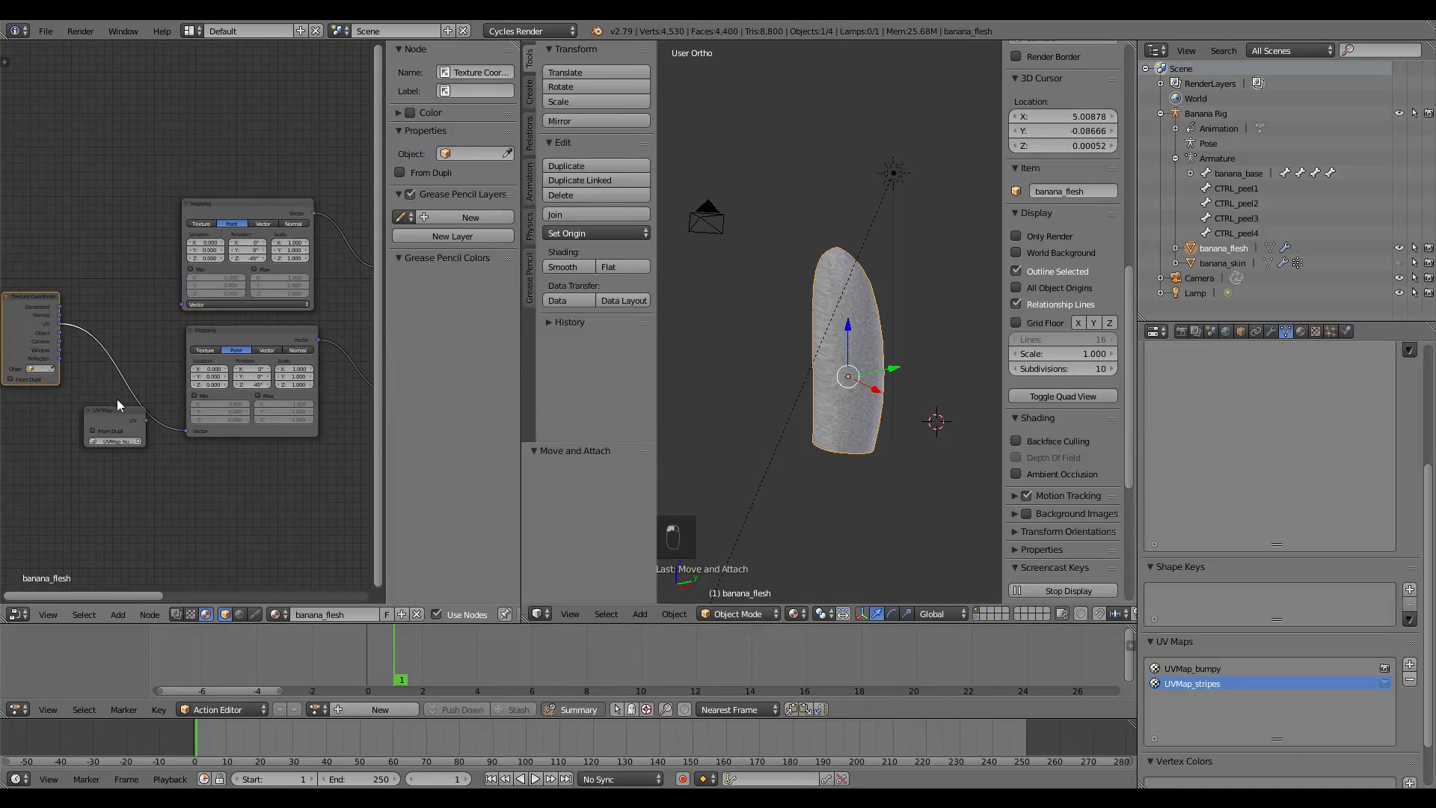
pyautogui.moveTo(146, 419); pyautogui.dragTo(186, 430)
# Duplicate the UV Map node and link the copy into the upper Mapping node
pyautogui.click(117, 410)
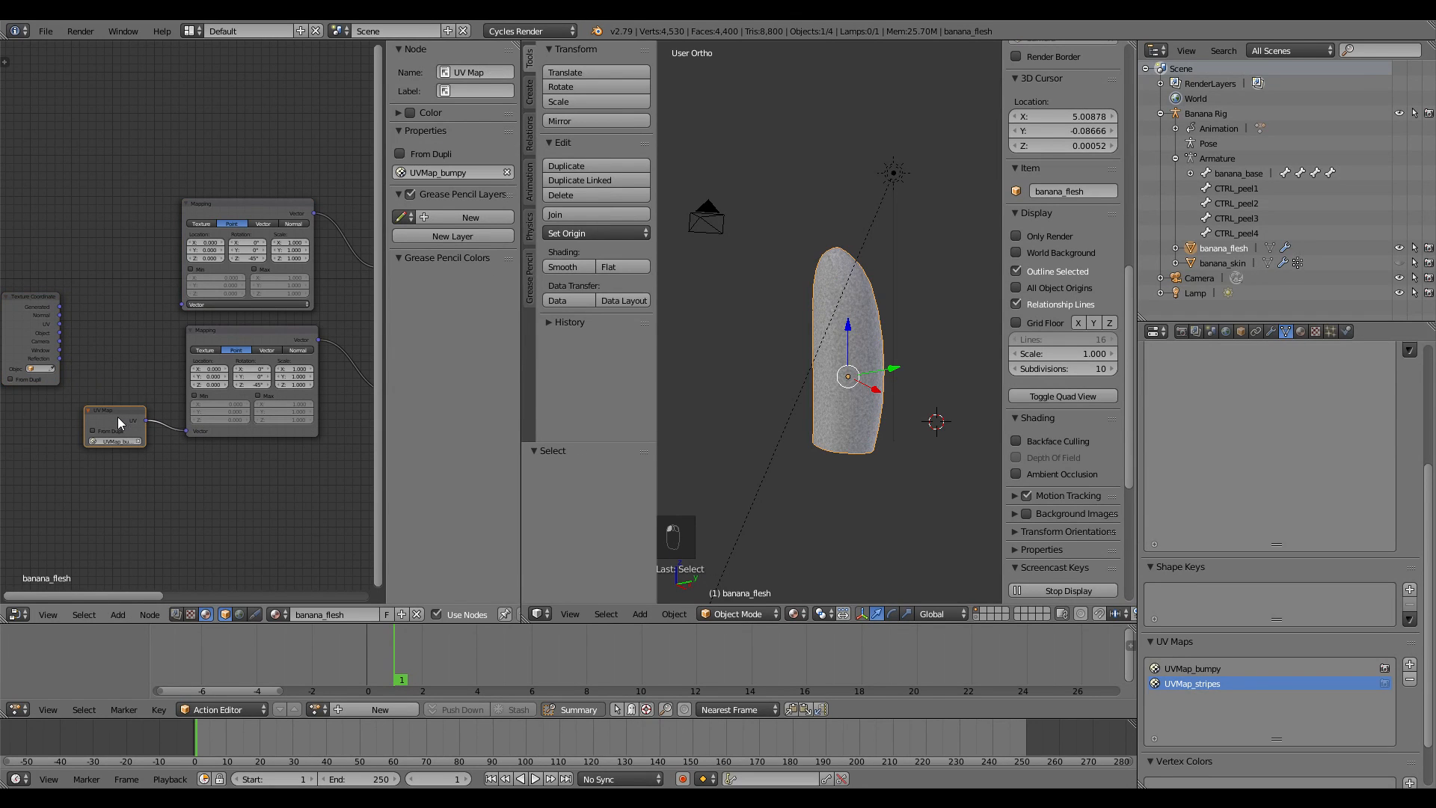
pyautogui.hotkey('shift', 'd')
pyautogui.click(120, 286)
pyautogui.moveTo(147, 288); pyautogui.dragTo(180, 304)
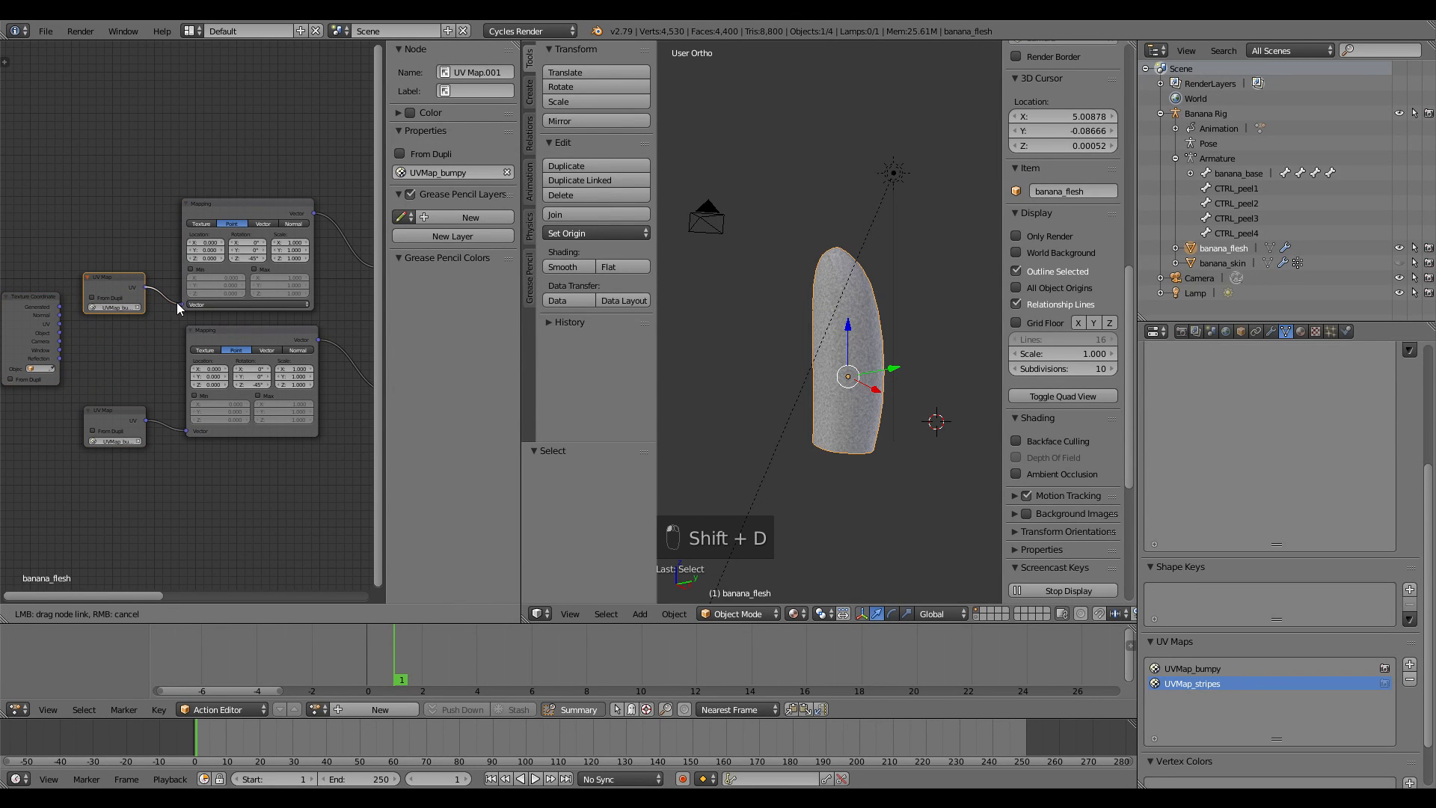
pyautogui.scroll(2, 164, 365)
pyautogui.scroll(-3, 176, 338)
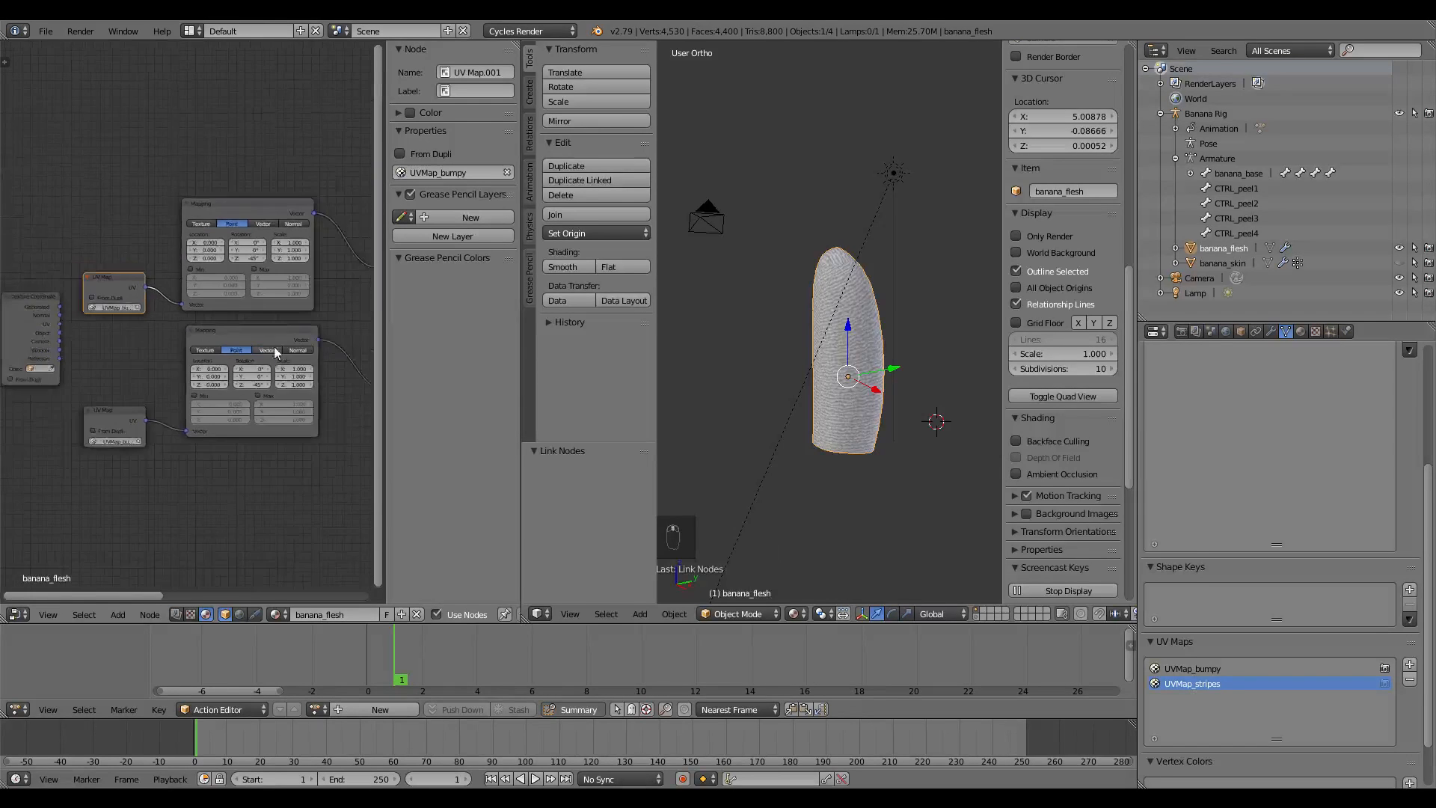
pyautogui.moveTo(274, 347); pyautogui.dragTo(141, 320, button='middle')
pyautogui.moveTo(149, 339); pyautogui.dragTo(210, 323, button='middle')
pyautogui.moveTo(105, 340); pyautogui.dragTo(258, 330, button='middle')
pyautogui.scroll(4, 150, 333)
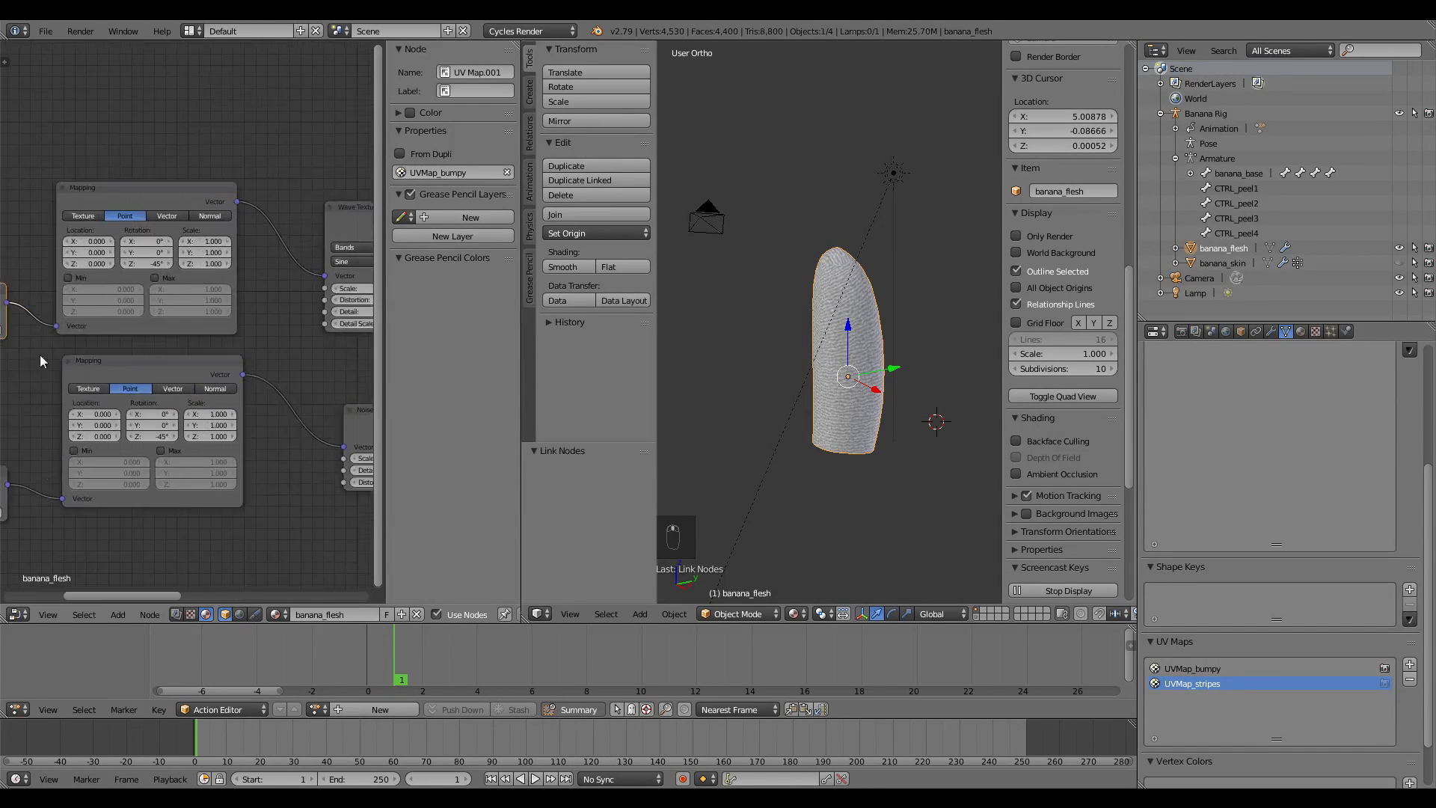
pyautogui.moveTo(36, 354); pyautogui.dragTo(199, 348, button='middle')
pyautogui.scroll(2, 197, 342)
# Set the top UV Map node to UVMap_stripes and orbit to inspect the stripes
pyautogui.click(155, 323)
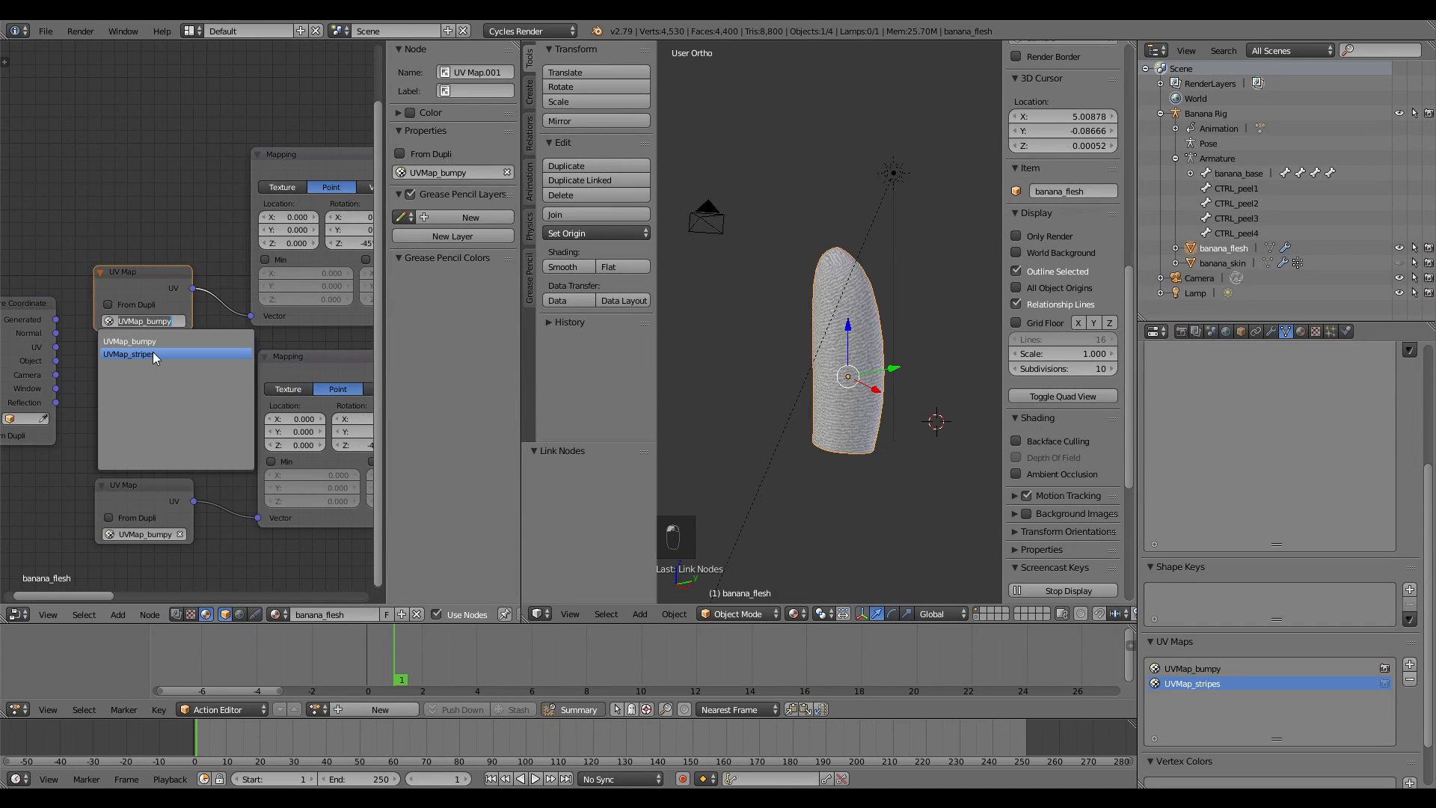
pyautogui.click(153, 354)
pyautogui.scroll(3, 801, 362)
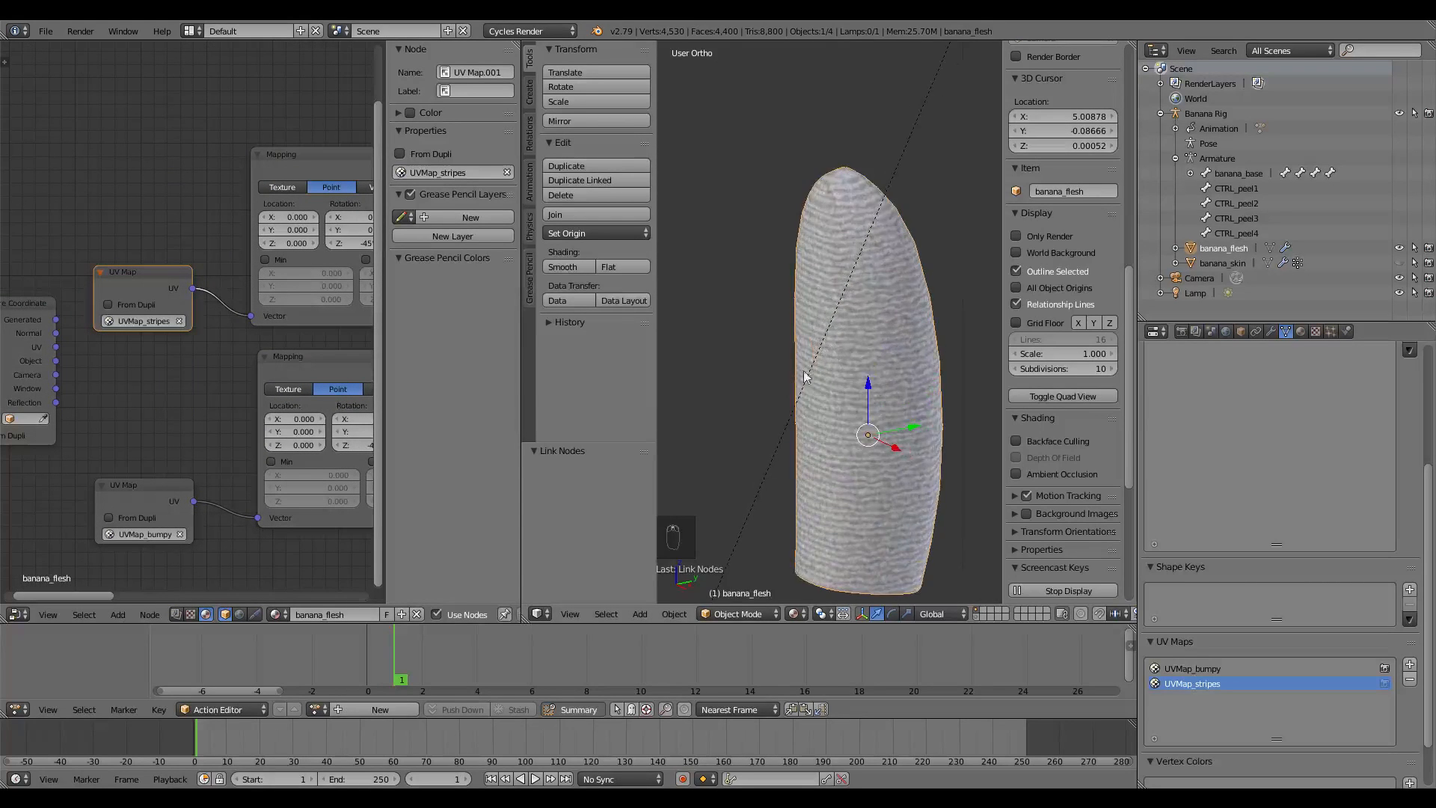
pyautogui.moveTo(801, 362); pyautogui.dragTo(772, 229, button='middle')
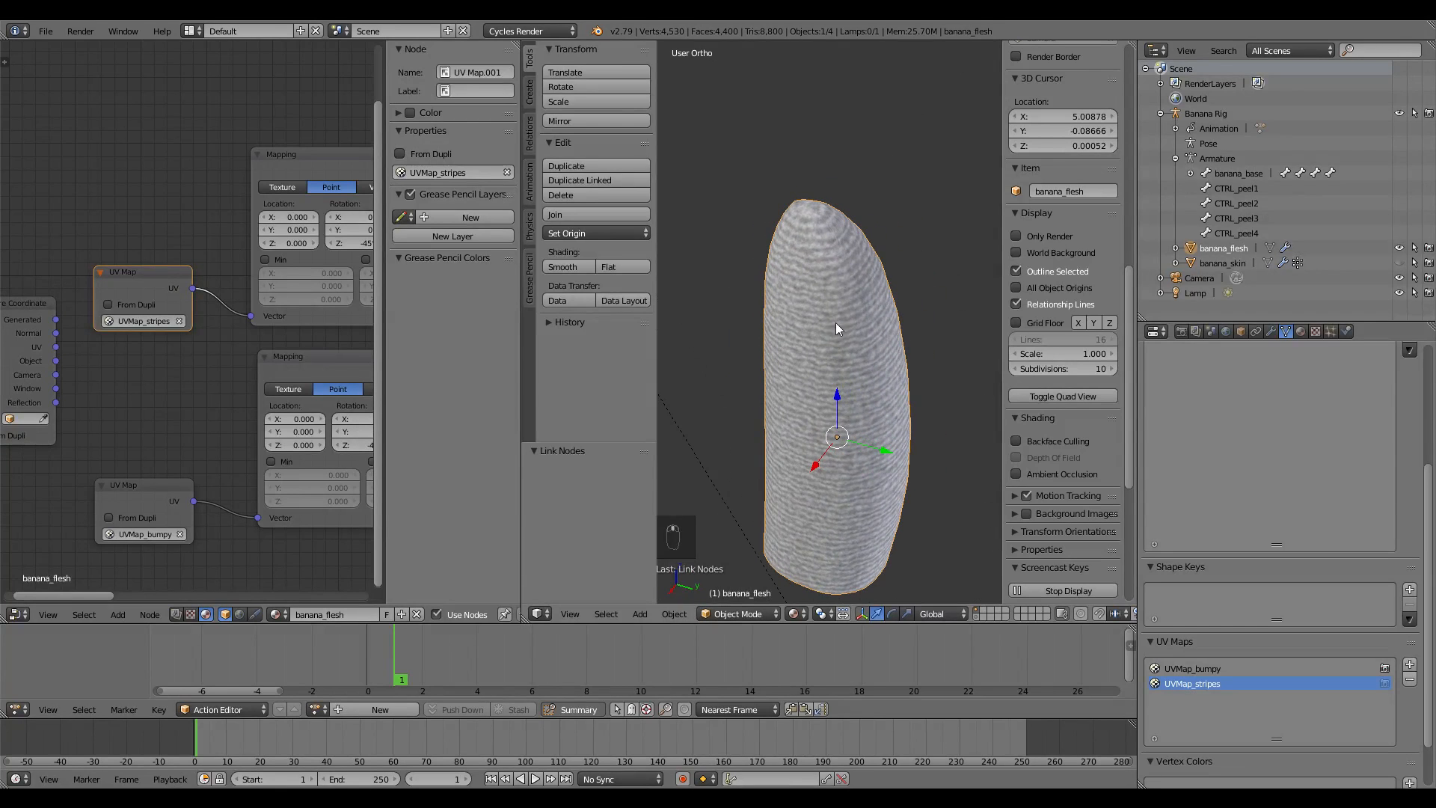
# Compare against UVMap_bumpy, then set the node back to UVMap_stripes
pyautogui.click(111, 320)
pyautogui.click(131, 341)
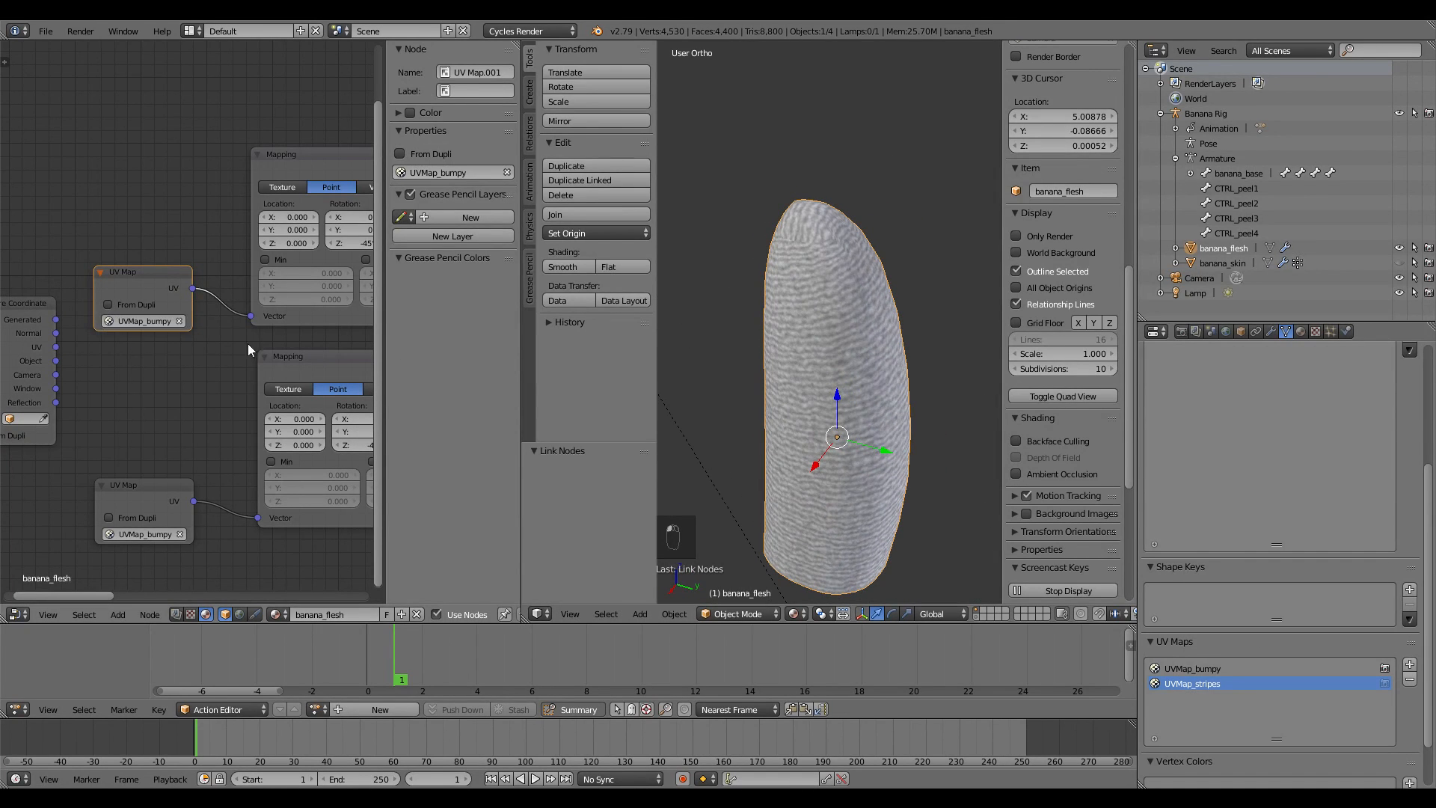
pyautogui.moveTo(788, 249); pyautogui.dragTo(832, 231, button='middle')
pyautogui.click(150, 320)
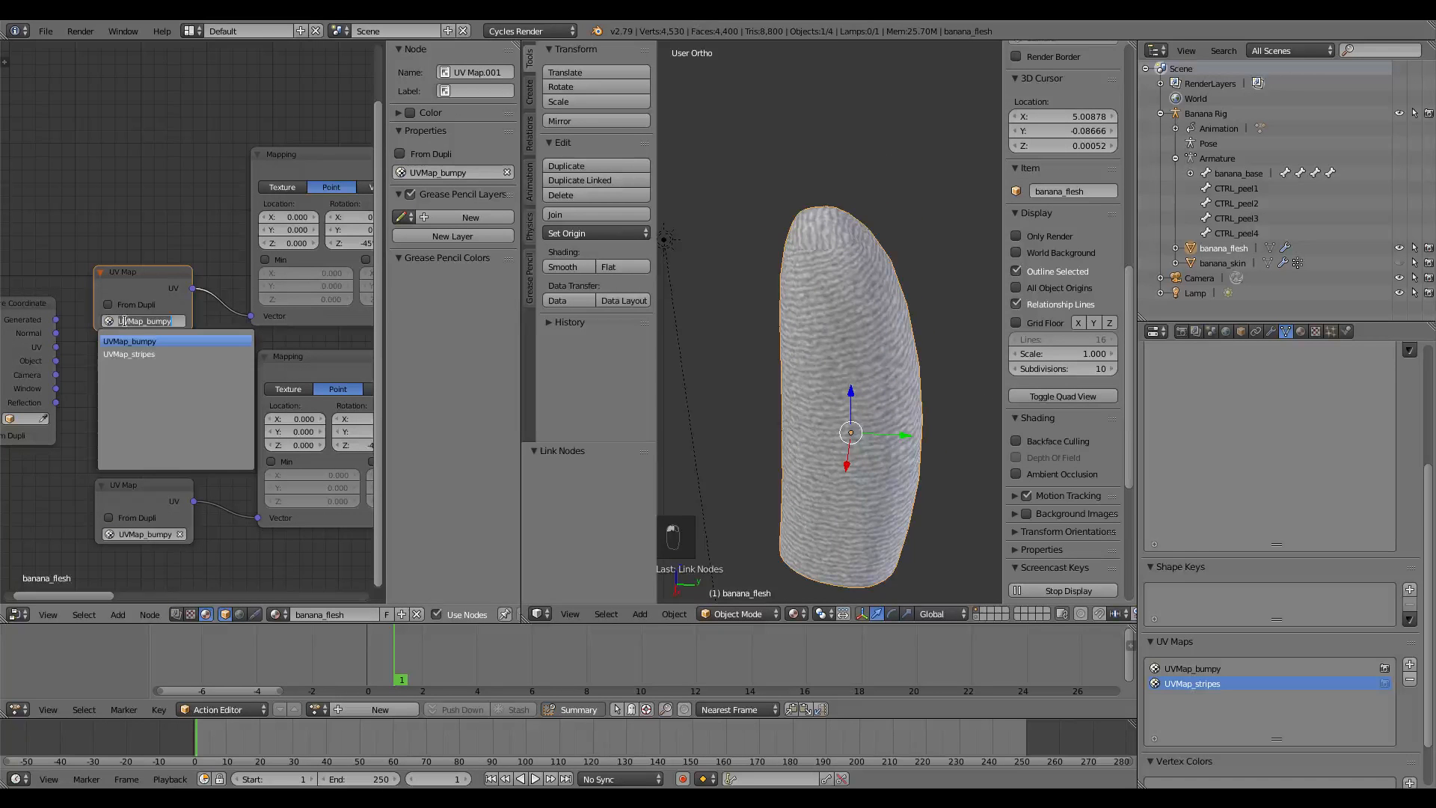
pyautogui.click(134, 353)
# Pan the node graph over to Subsurface Scattering and Material Output
pyautogui.scroll(-1, 250, 448)
pyautogui.scroll(-3, 251, 448)
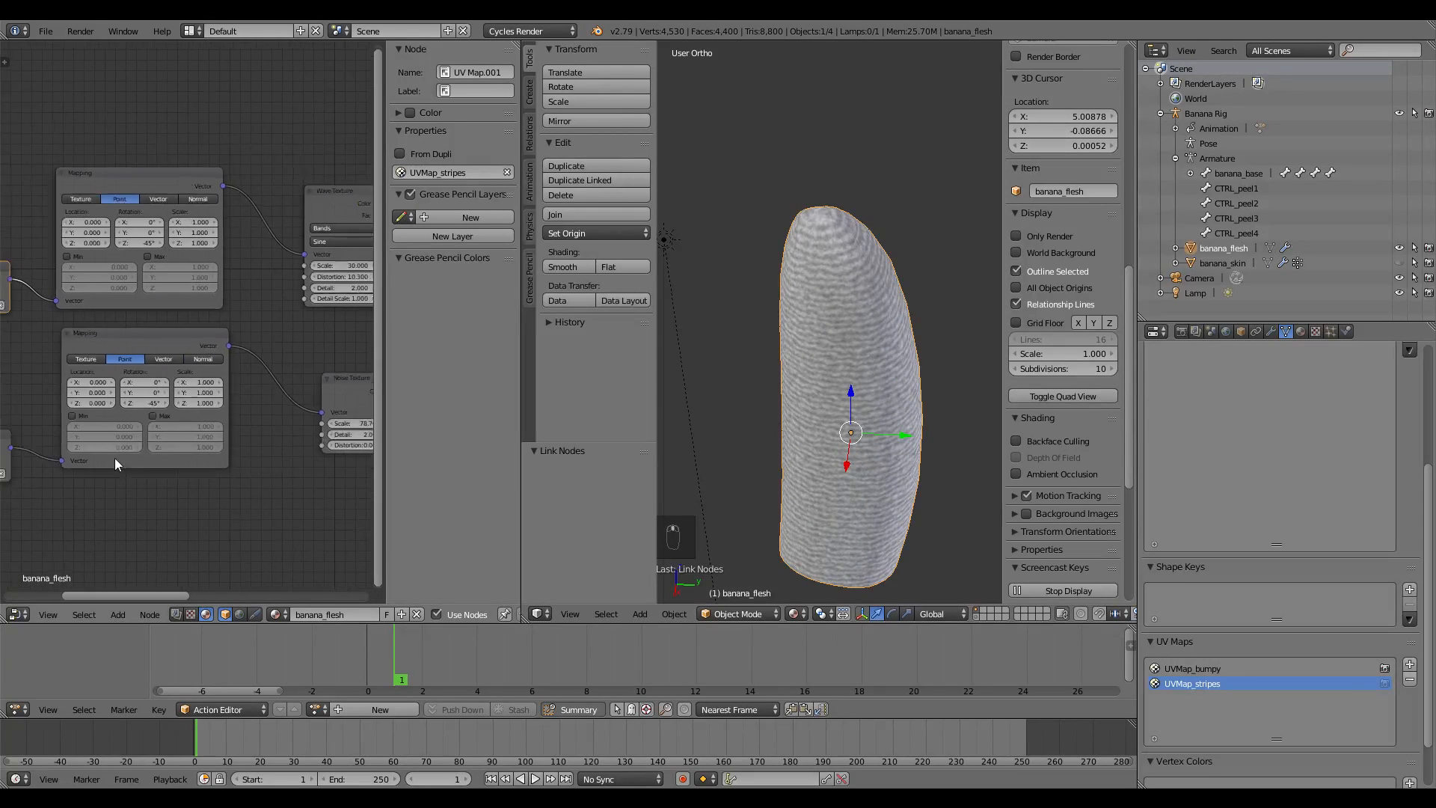
pyautogui.moveTo(209, 407); pyautogui.dragTo(112, 446, button='middle')
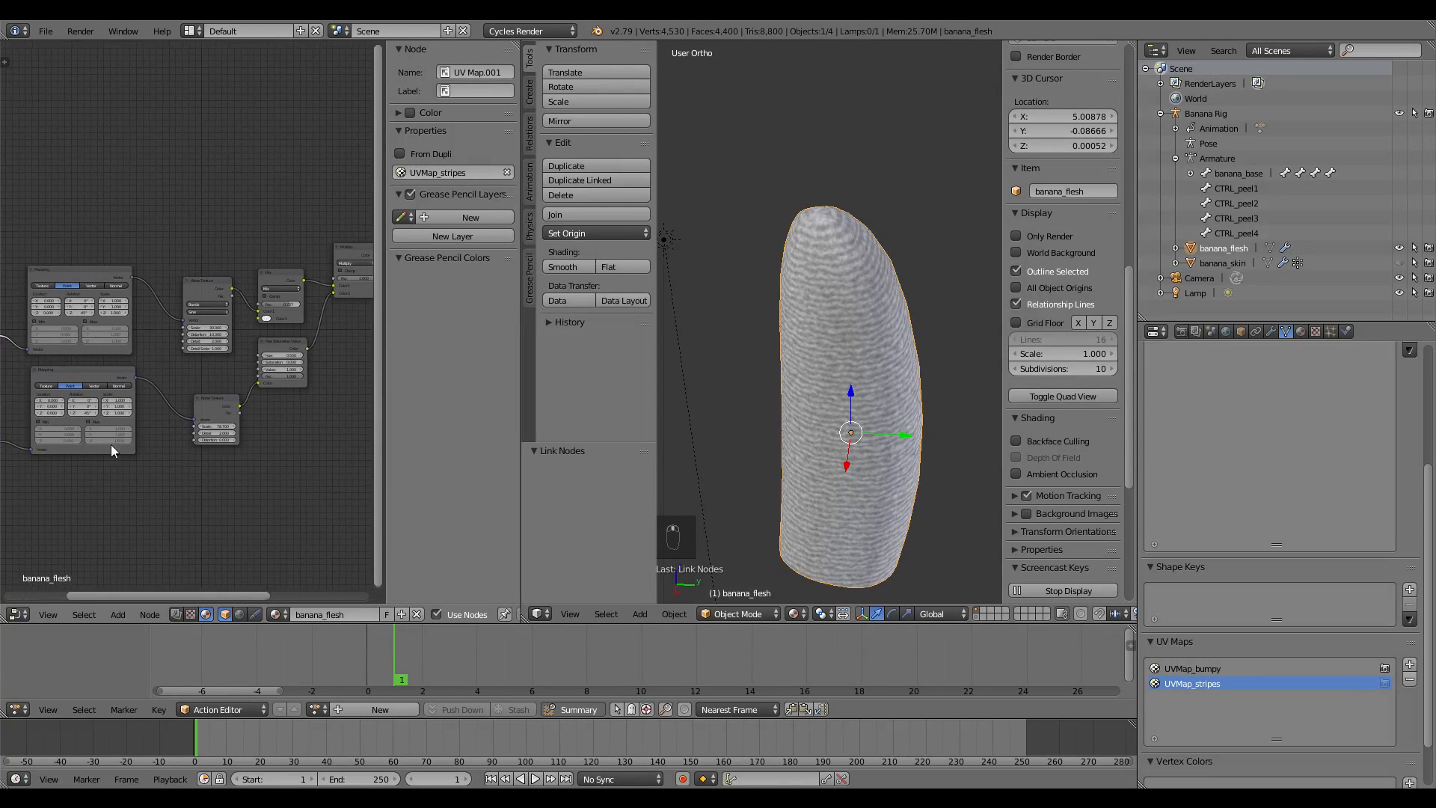
pyautogui.scroll(3, 110, 447)
pyautogui.moveTo(63, 488); pyautogui.dragTo(202, 443, button='middle')
pyautogui.moveTo(52, 457); pyautogui.dragTo(177, 412, button='middle')
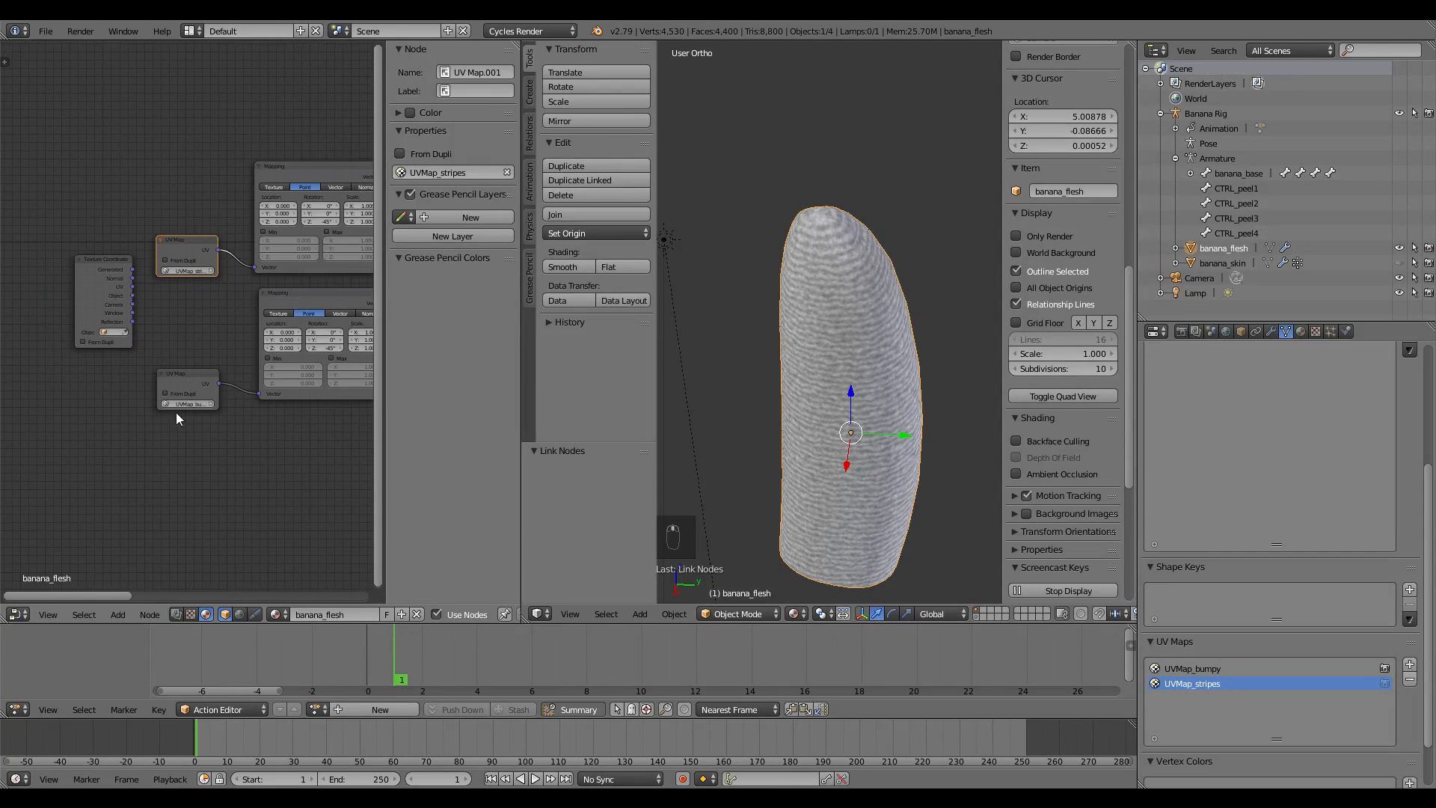
pyautogui.scroll(5, 195, 451)
pyautogui.moveTo(255, 462); pyautogui.dragTo(154, 493, button='middle')
pyautogui.scroll(-3, 797, 406)
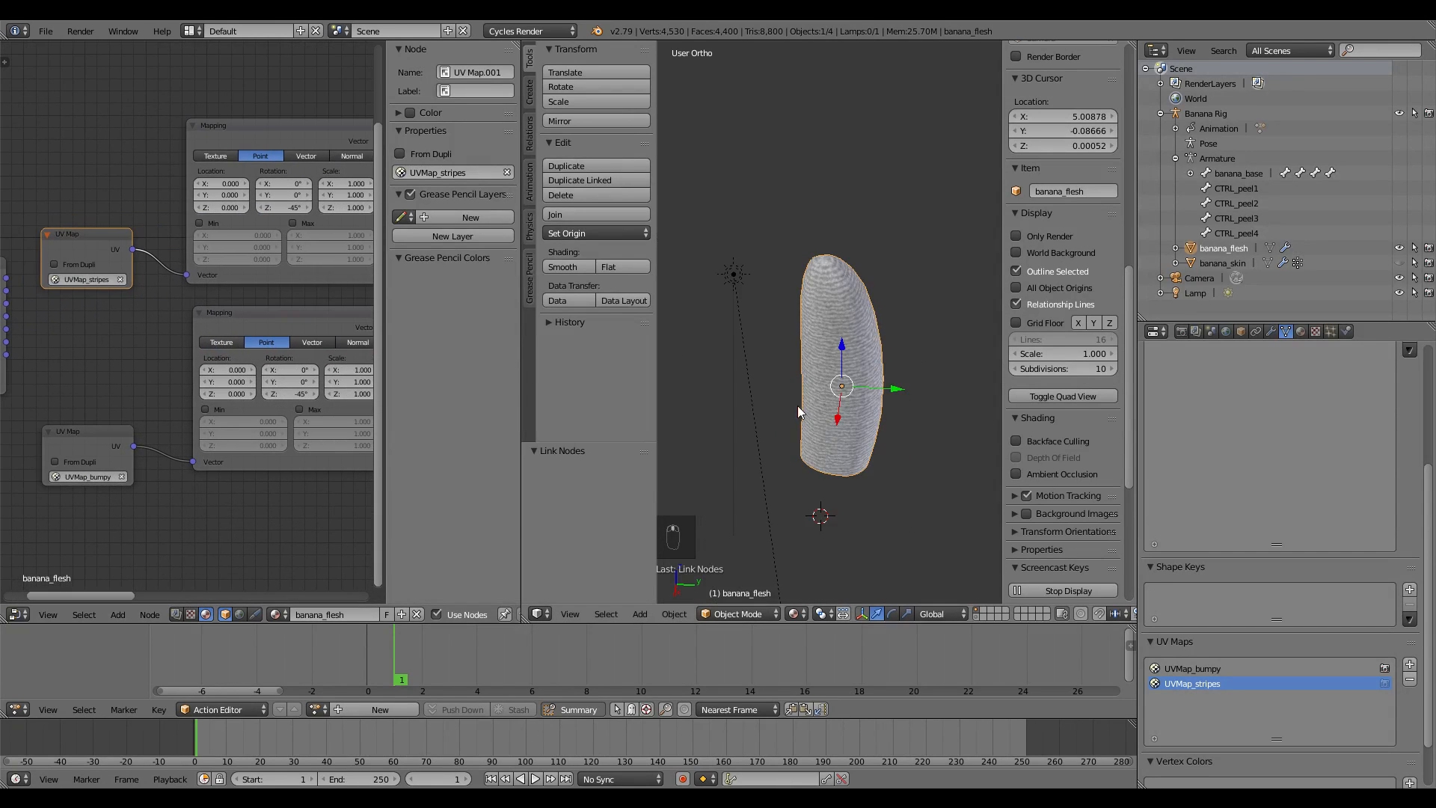
pyautogui.moveTo(797, 406); pyautogui.dragTo(902, 406, button='middle')
pyautogui.scroll(-3, 887, 394)
pyautogui.scroll(-1, 296, 344)
pyautogui.scroll(-4, 296, 345)
pyautogui.moveTo(357, 379); pyautogui.dragTo(77, 401, button='middle')
pyautogui.moveTo(317, 341); pyautogui.dragTo(167, 384, button='middle')
pyautogui.scroll(3, 175, 342)
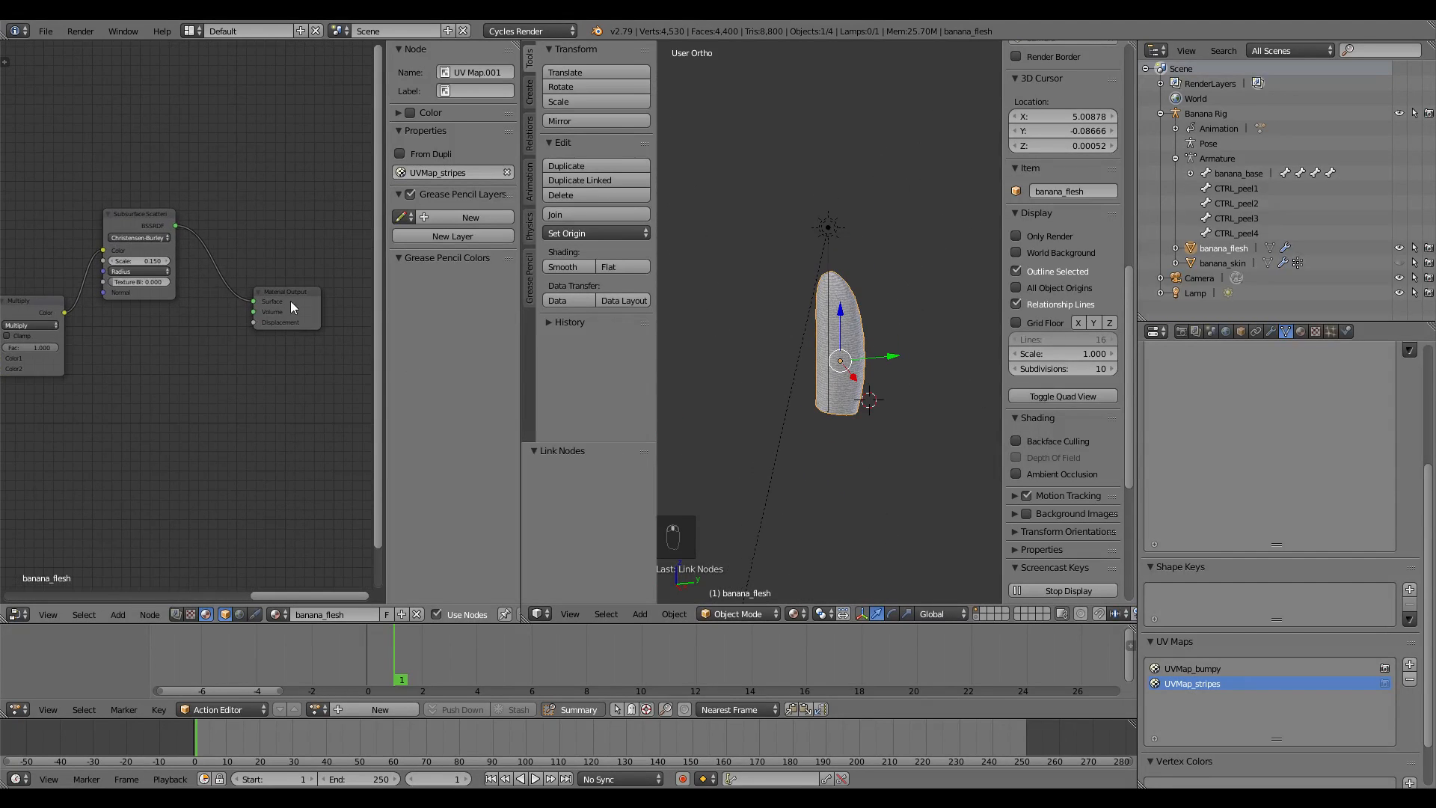
# Rewire Multiply's Color from Subsurface Color to Material Output Displacement
pyautogui.moveTo(291, 289); pyautogui.dragTo(305, 252)
pyautogui.moveTo(173, 320); pyautogui.dragTo(261, 319, button='middle')
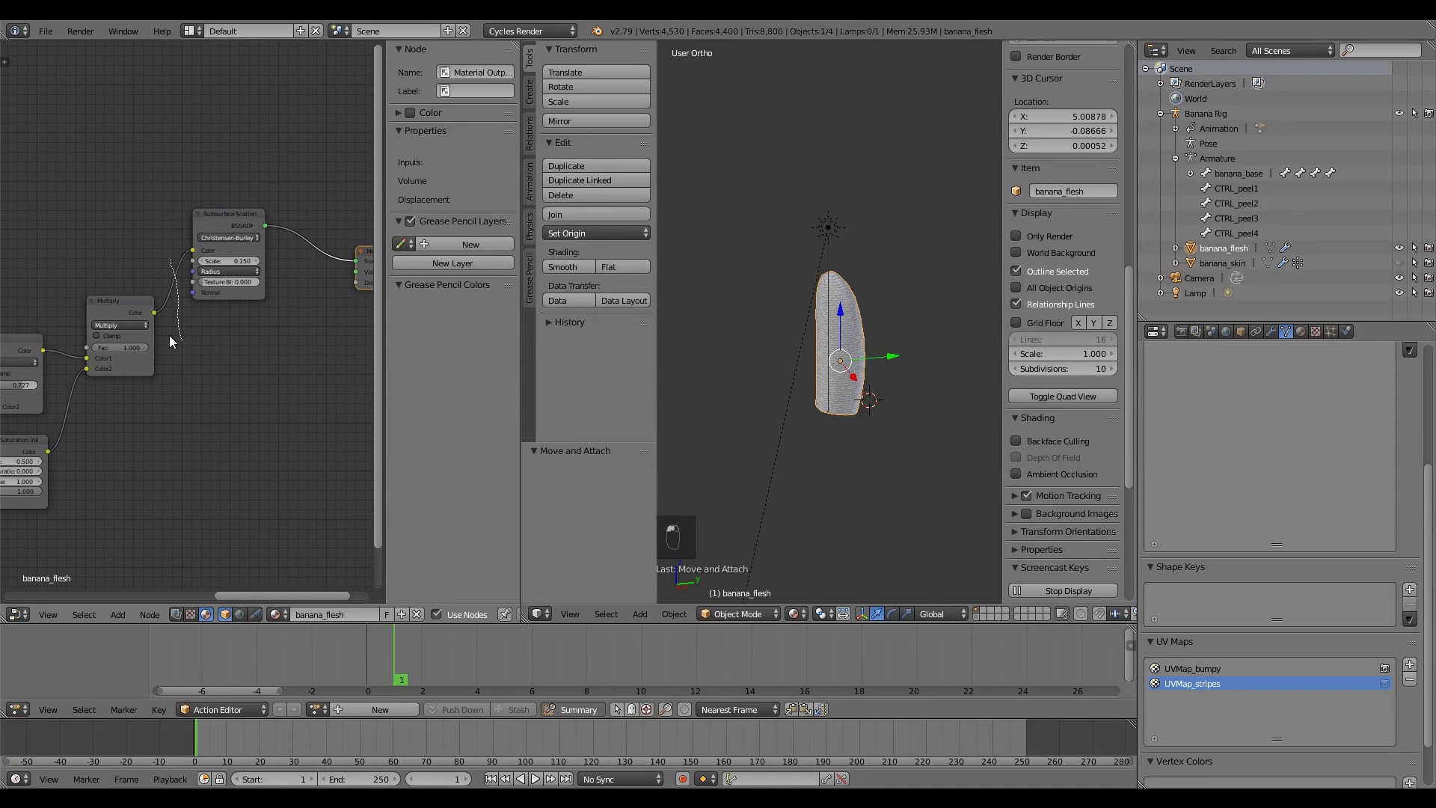
pyautogui.keyDown('ctrl'); pyautogui.moveTo(169, 340); pyautogui.dragTo(169, 343, button='right'); pyautogui.keyUp('ctrl')
pyautogui.moveTo(138, 311); pyautogui.dragTo(356, 283)
pyautogui.moveTo(244, 333); pyautogui.dragTo(155, 343, button='middle')
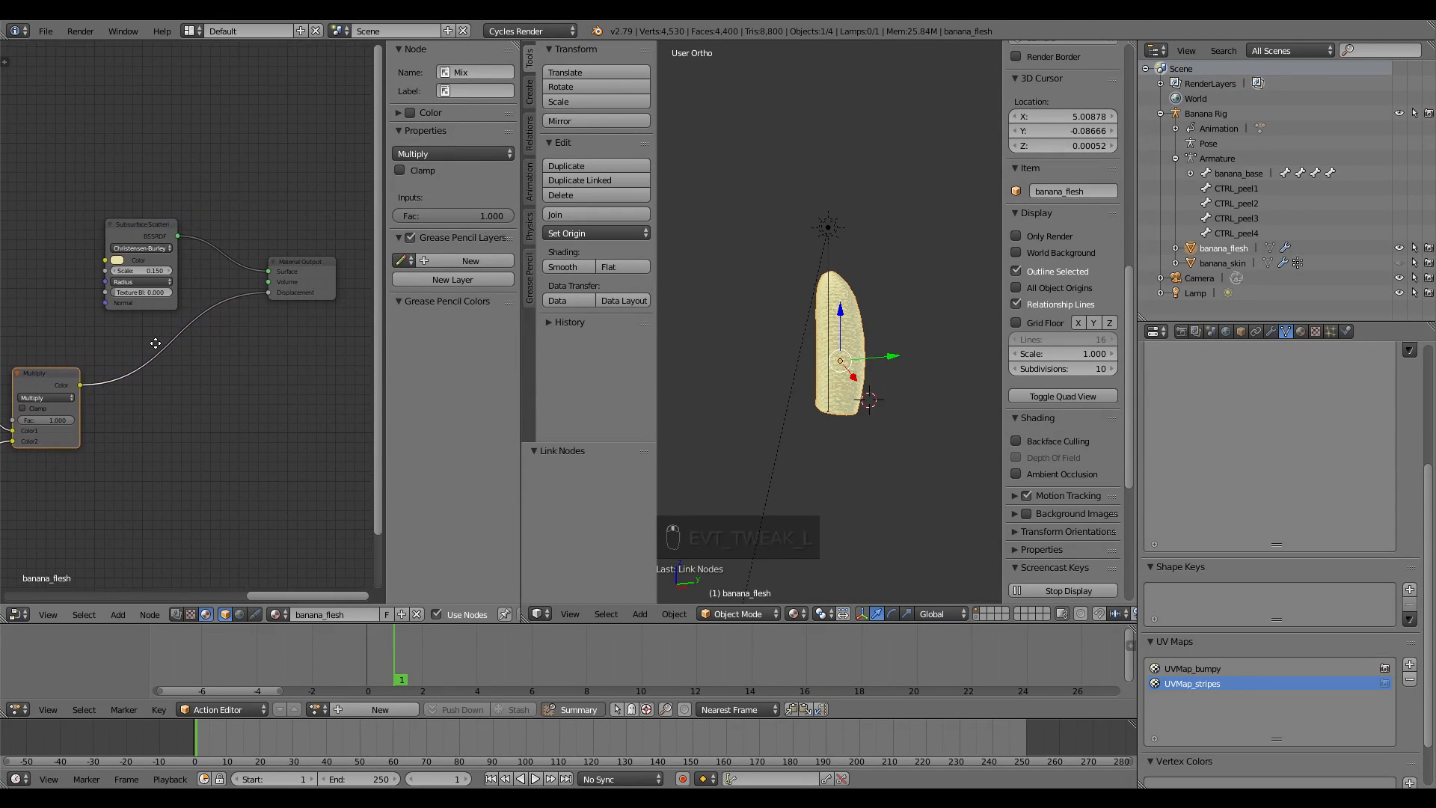
pyautogui.scroll(6, 855, 333)
pyautogui.moveTo(873, 464); pyautogui.dragTo(895, 482, button='middle')
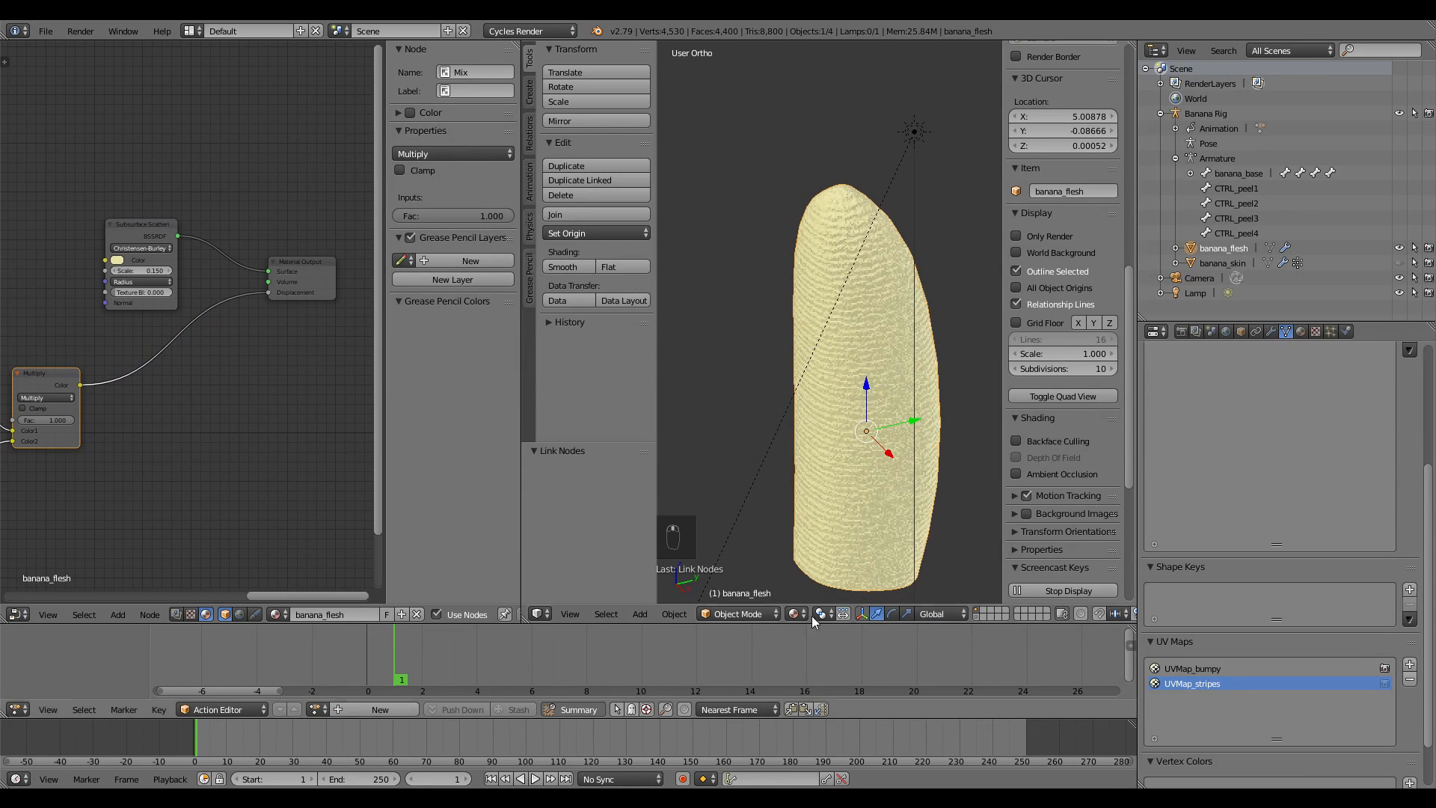
# Save the blend file and switch the viewport to Rendered Cycles shading
pyautogui.hotkey('ctrl', 's')
pyautogui.click(852, 359)
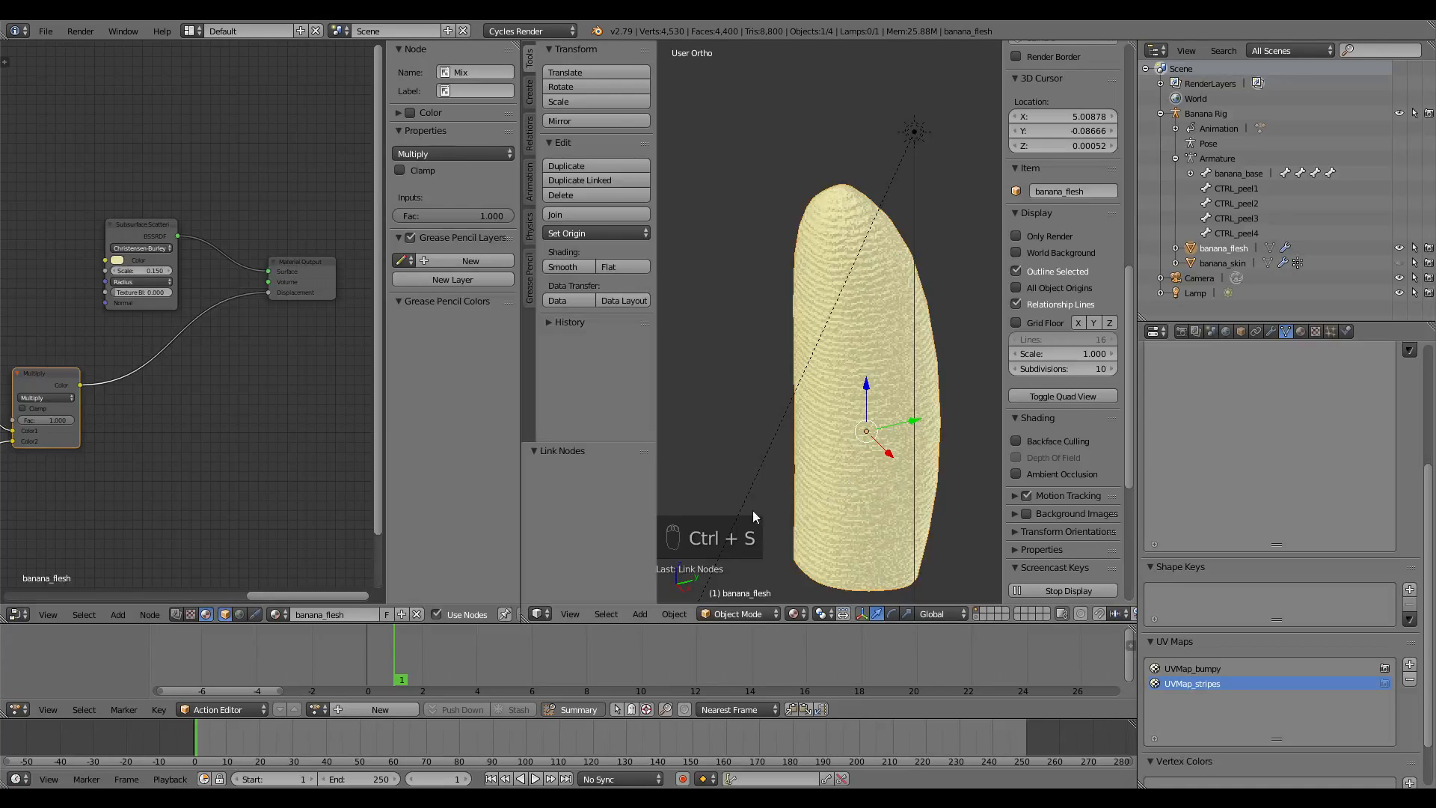
pyautogui.click(803, 612)
pyautogui.click(822, 514)
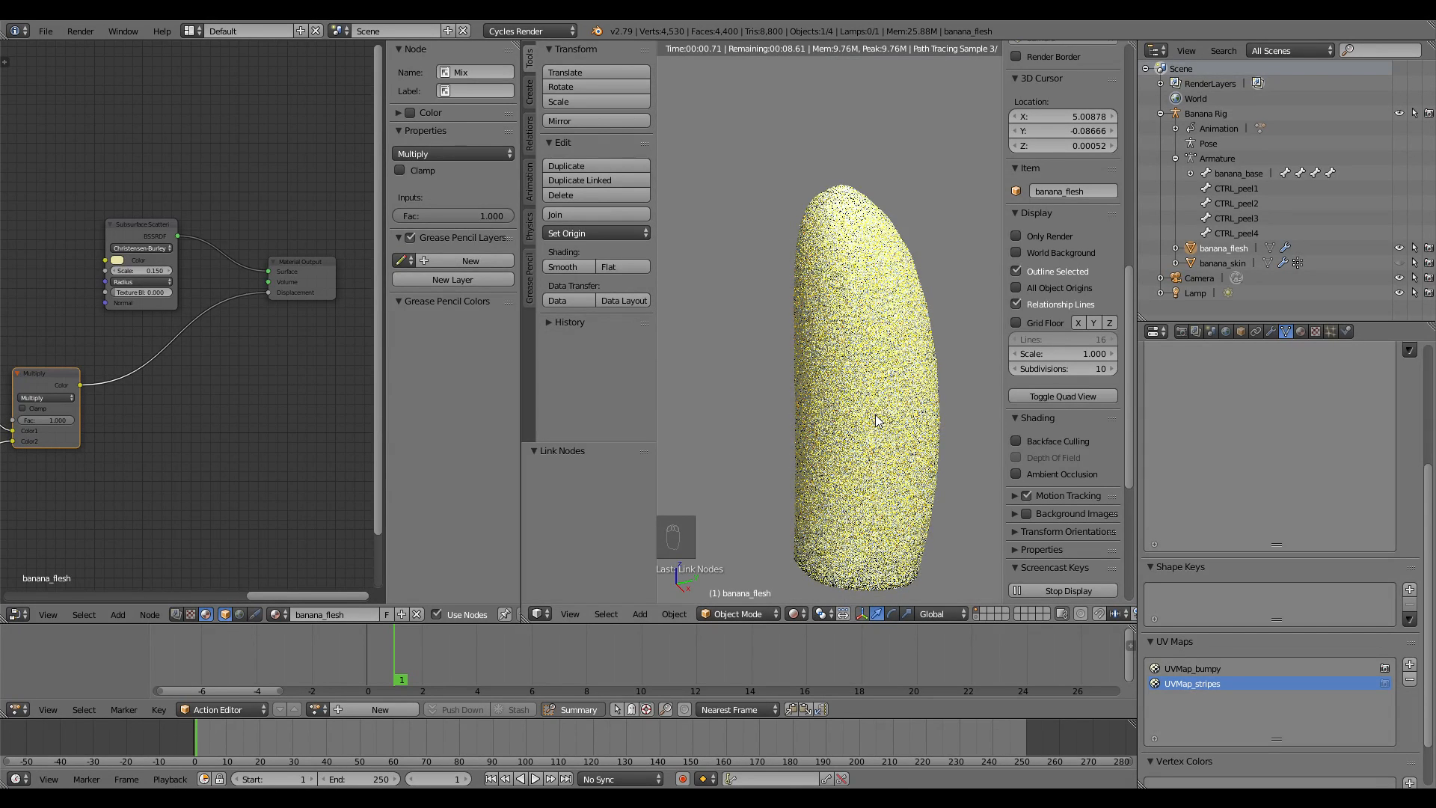
pyautogui.moveTo(877, 420); pyautogui.dragTo(860, 403, button='middle')
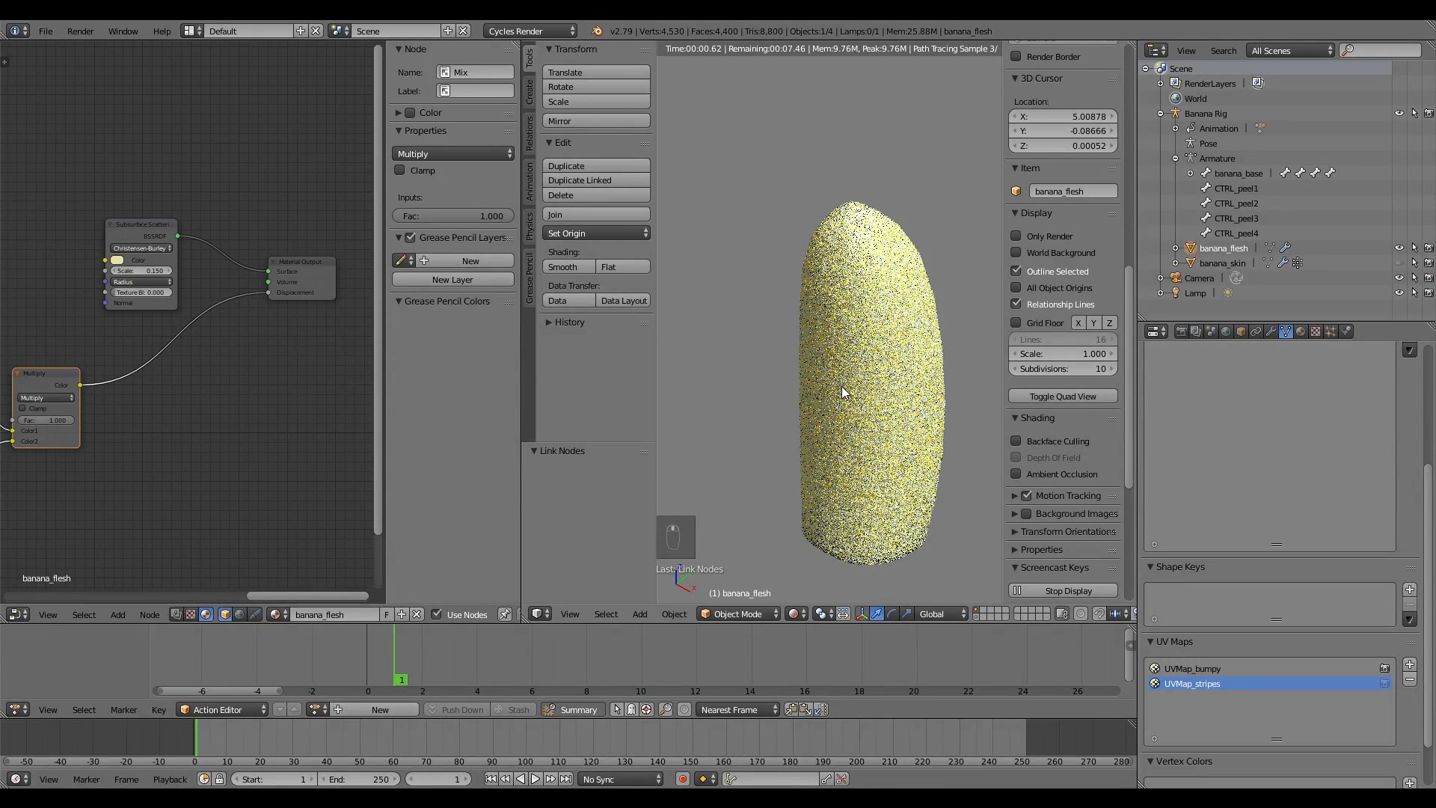
# Look through the scene camera and unhide the banana skin
pyautogui.press('KP_0')
pyautogui.hotkey('alt', 'h')
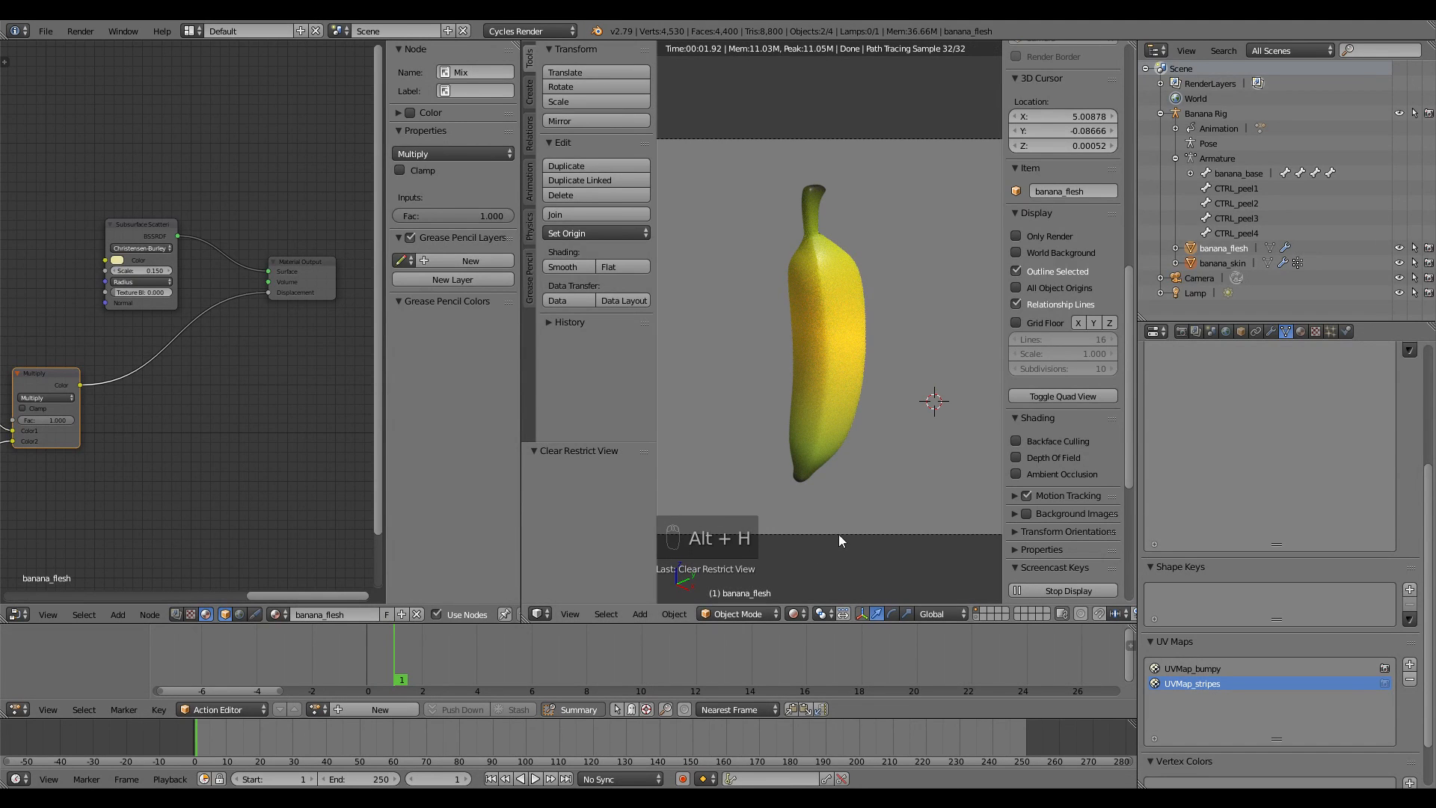
pyautogui.keyDown('shift'); pyautogui.click(978, 618); pyautogui.keyUp('shift')
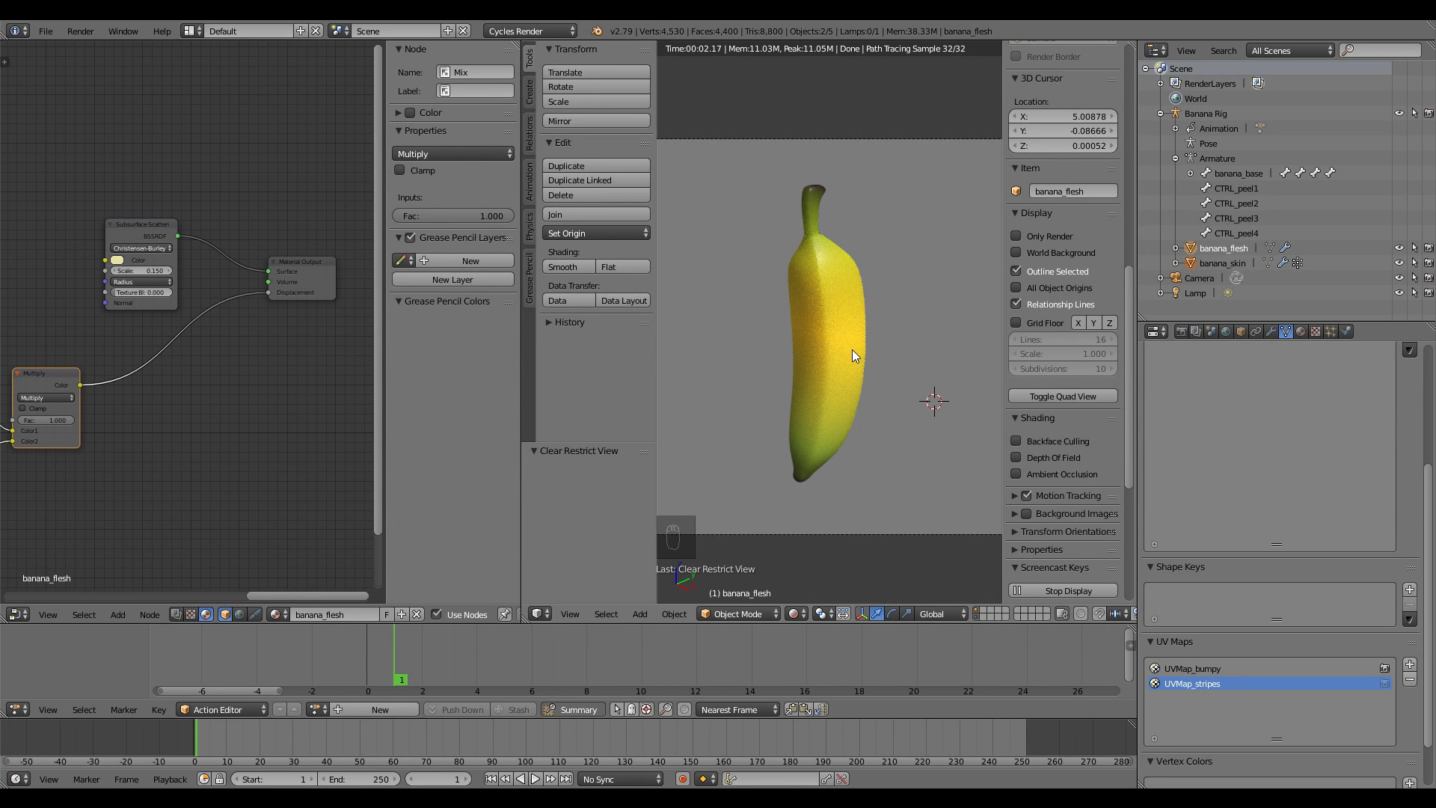
# Return the viewport to Solid shading and put the Banana Rig into Pose Mode
pyautogui.press('z')
pyautogui.press('z')
pyautogui.scroll(2, 822, 400)
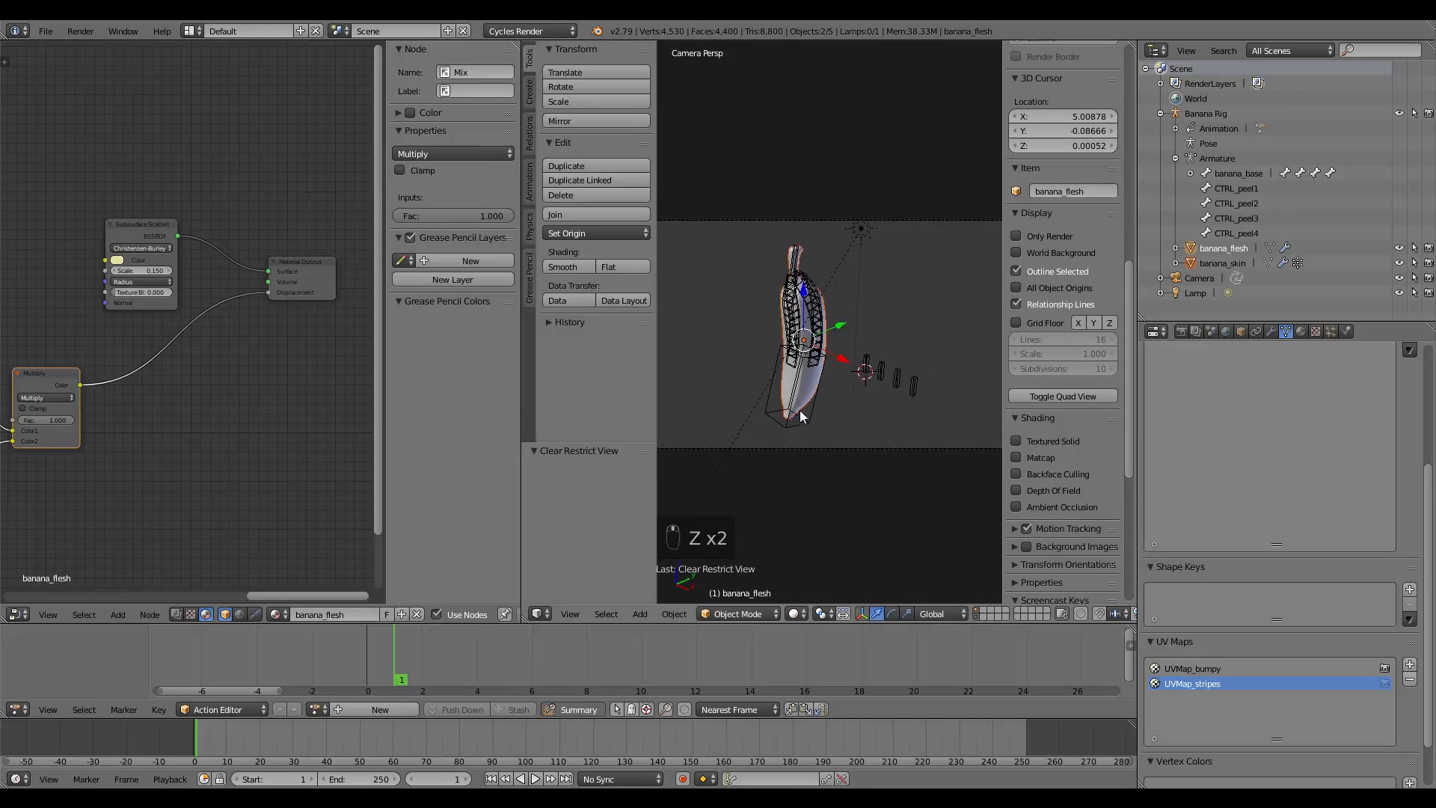
pyautogui.press('a')
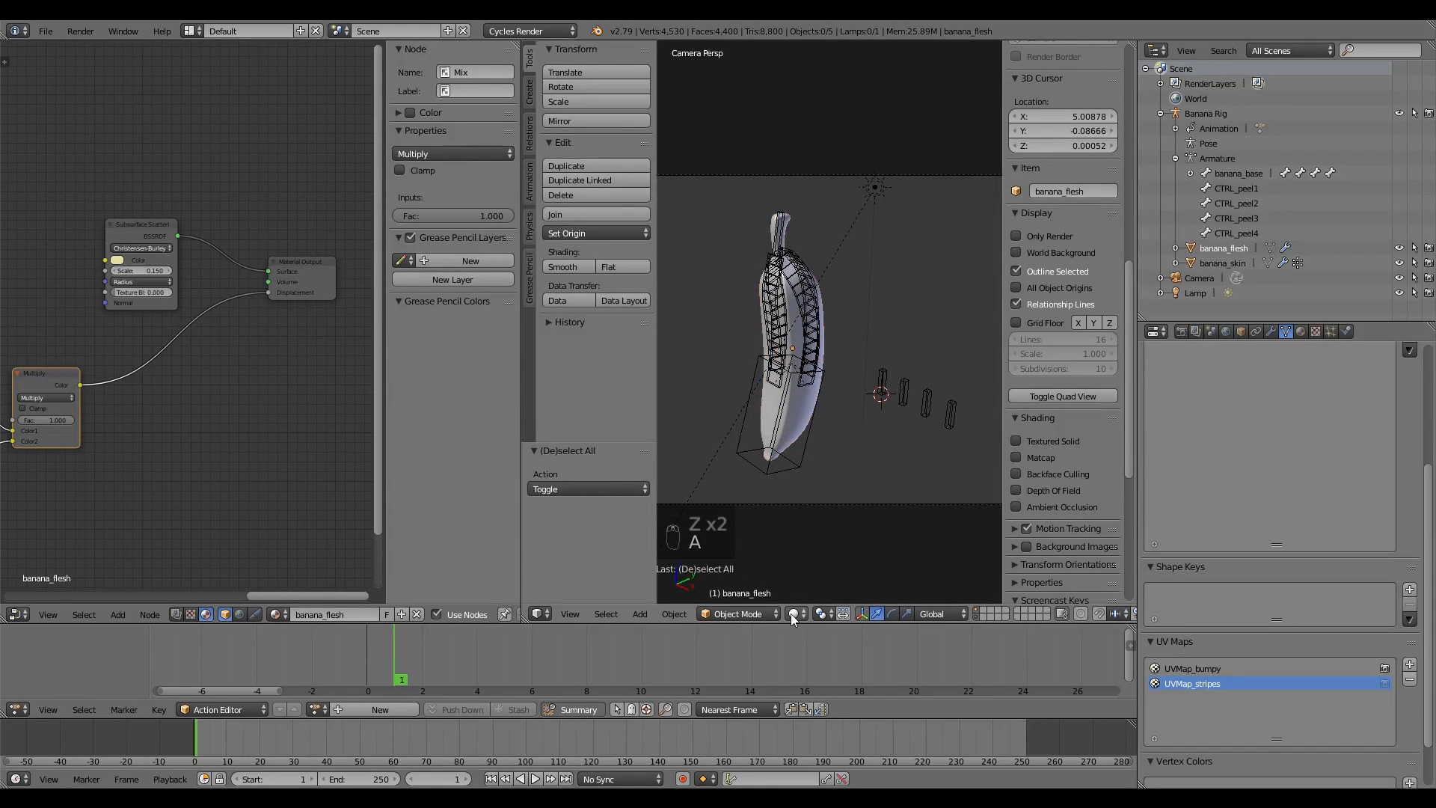
pyautogui.click(794, 613)
pyautogui.click(816, 565)
pyautogui.rightClick(884, 381)
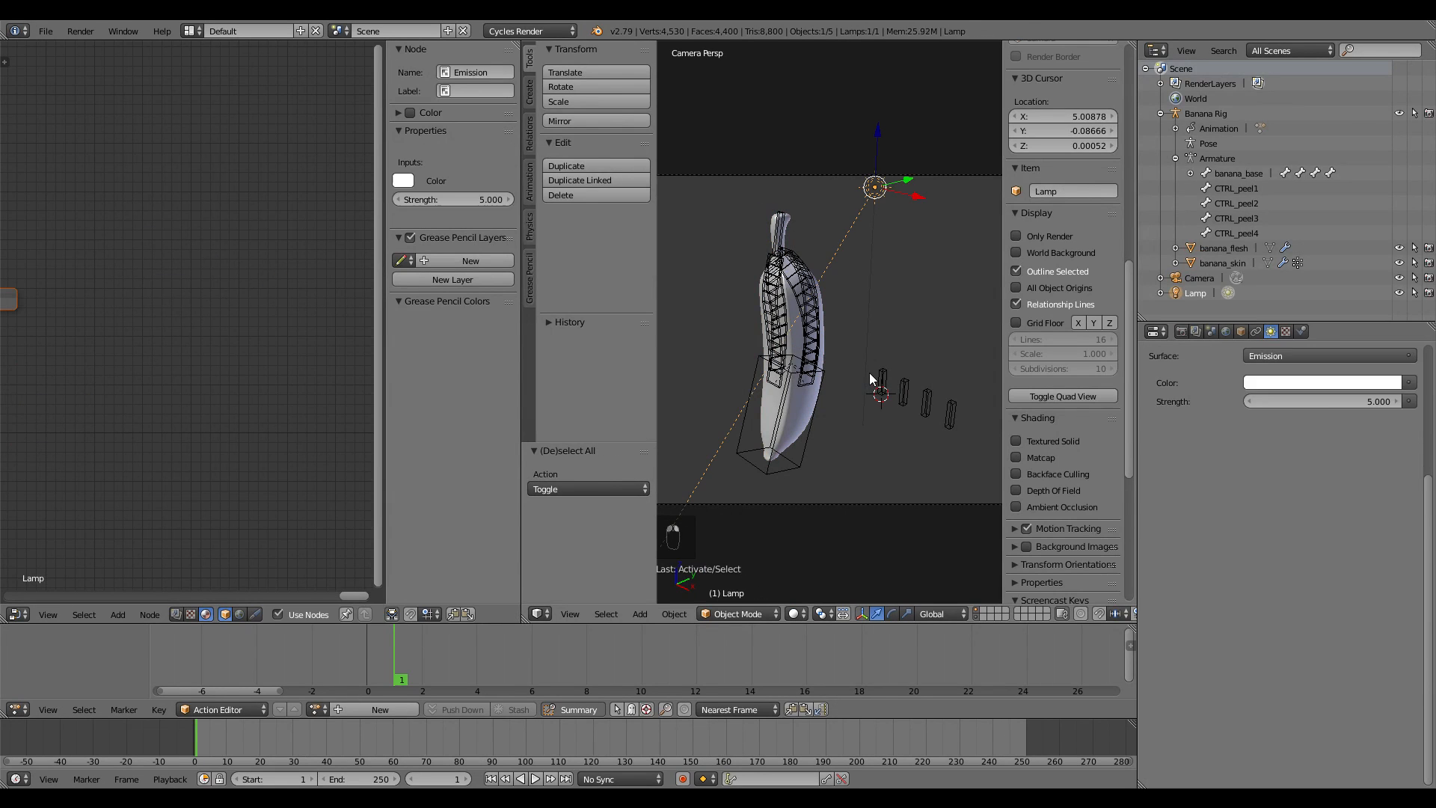
pyautogui.click(712, 611)
pyautogui.click(738, 561)
# Circle-select the four CTRL_peel bones and move them outward to open the peel
pyautogui.press('a')
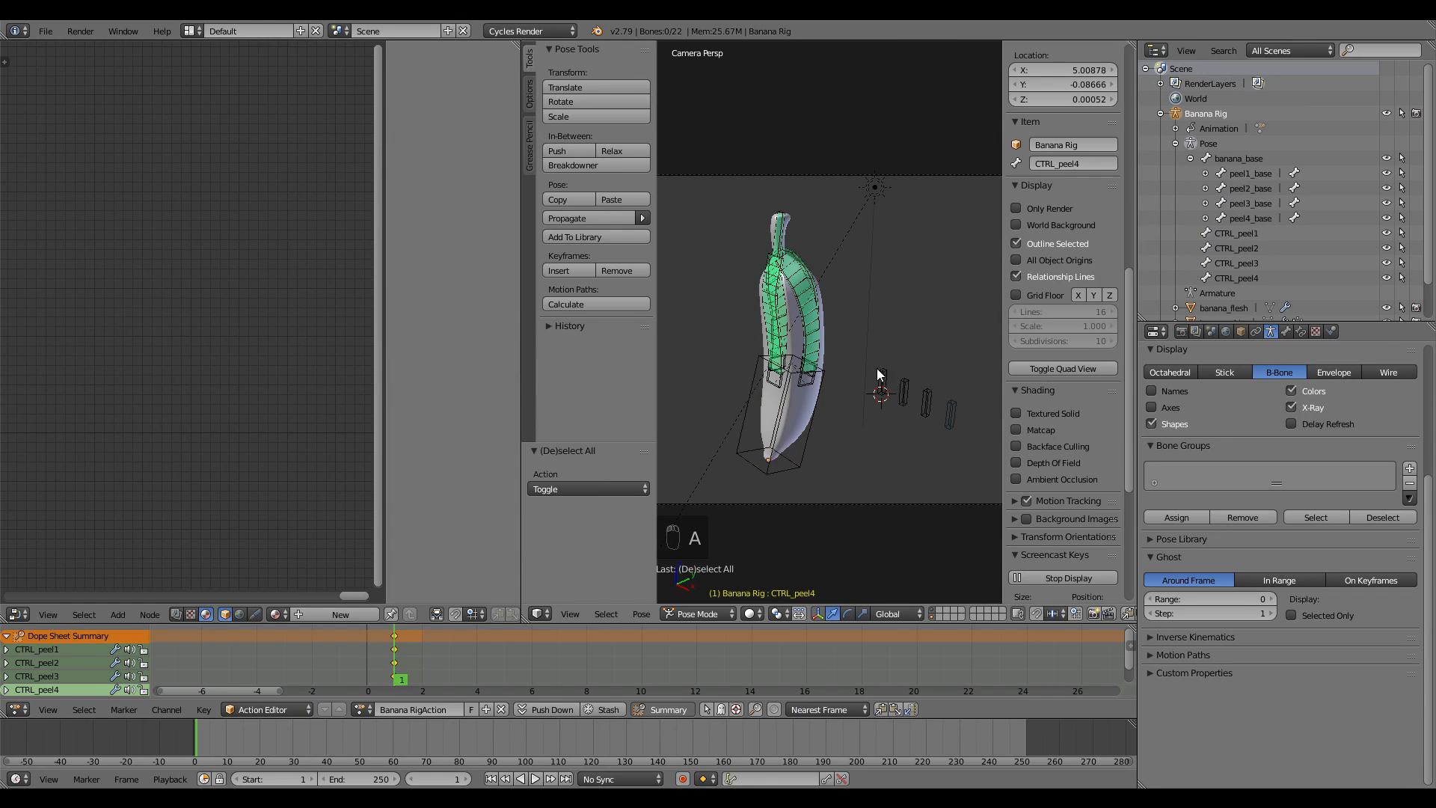
pyautogui.press('c')
pyautogui.moveTo(894, 391); pyautogui.dragTo(949, 415)
pyautogui.rightClick(950, 416)
pyautogui.press('g')
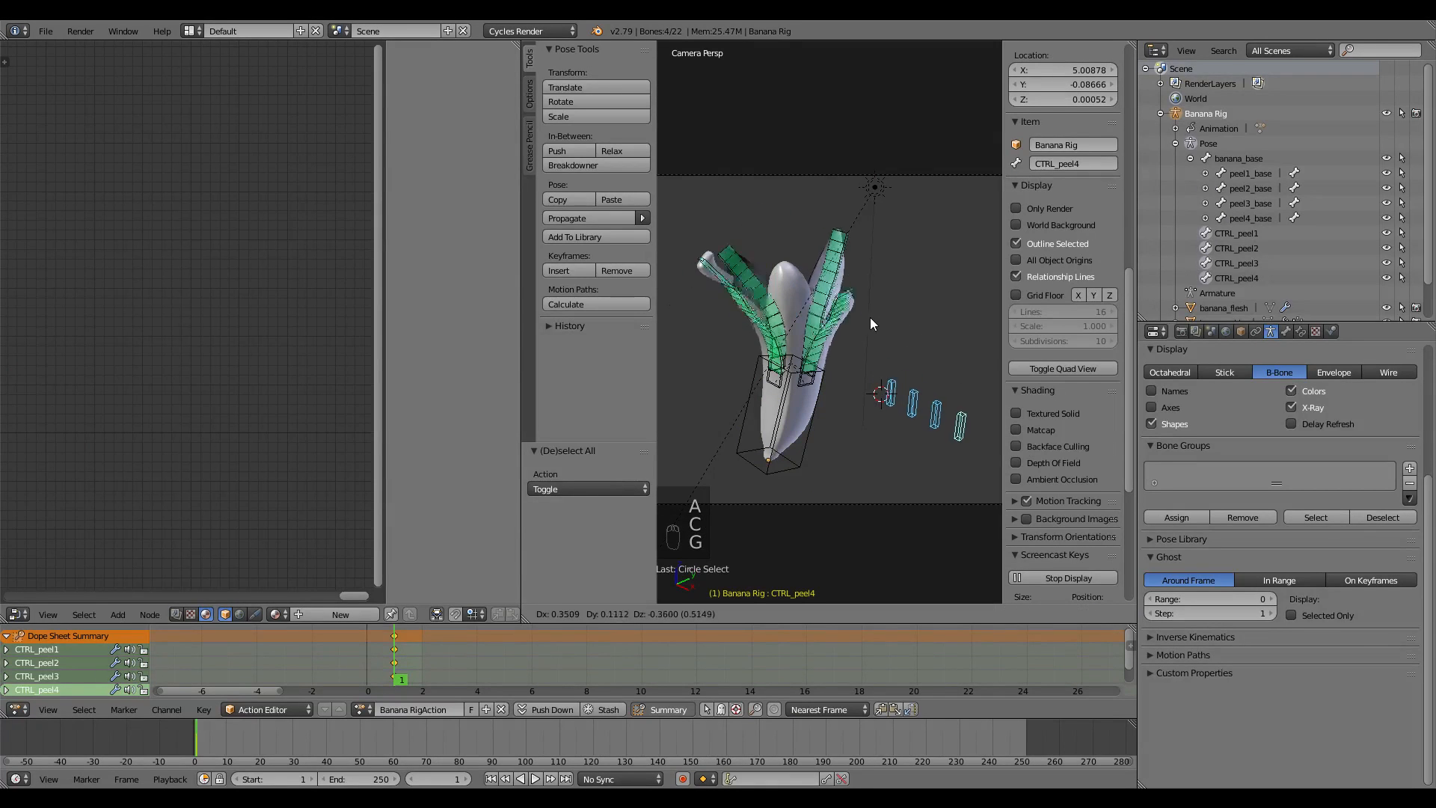
pyautogui.click(879, 329)
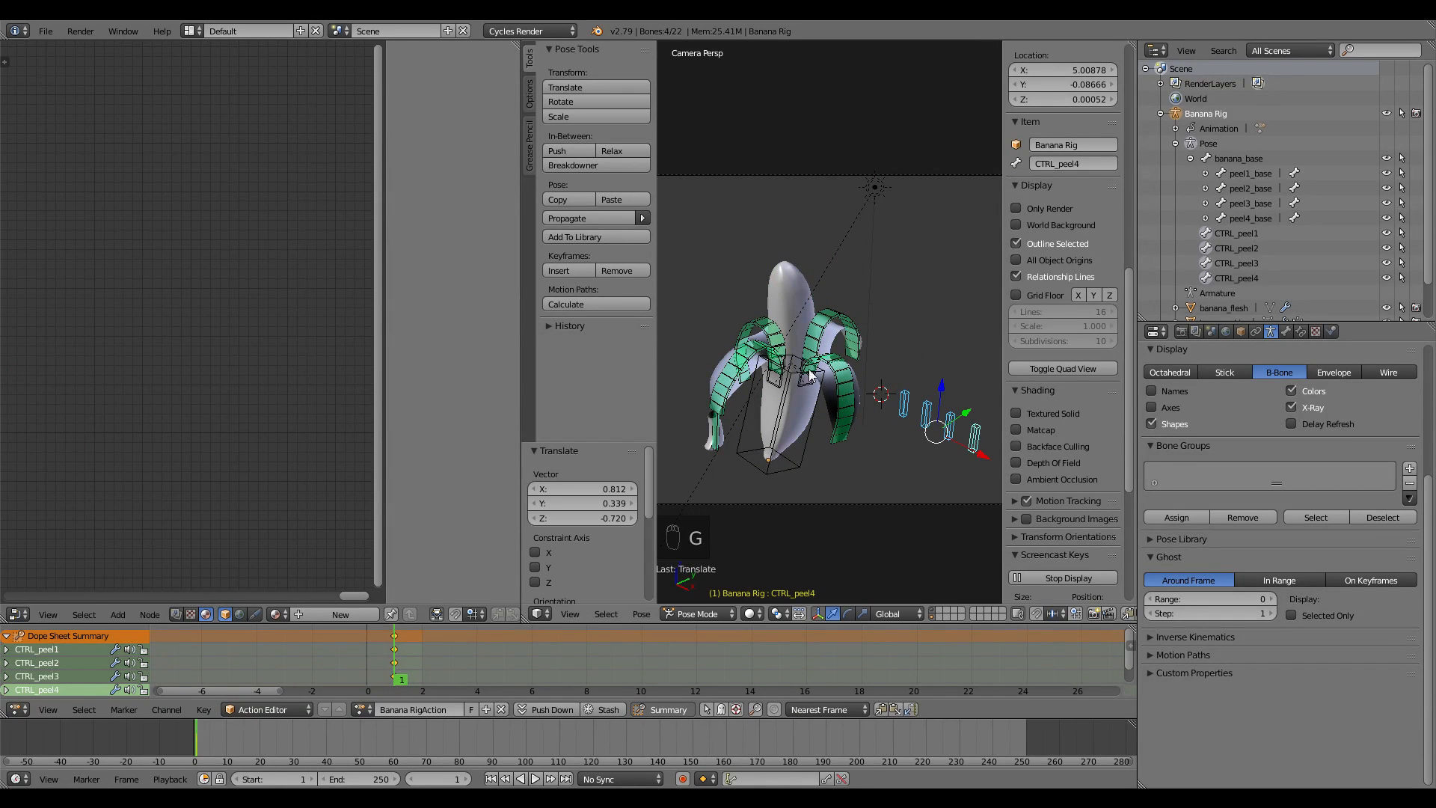
# Save the file and preview the opened banana in Rendered shading, adjusting the framing
pyautogui.hotkey('ctrl', 's')
pyautogui.click(748, 613)
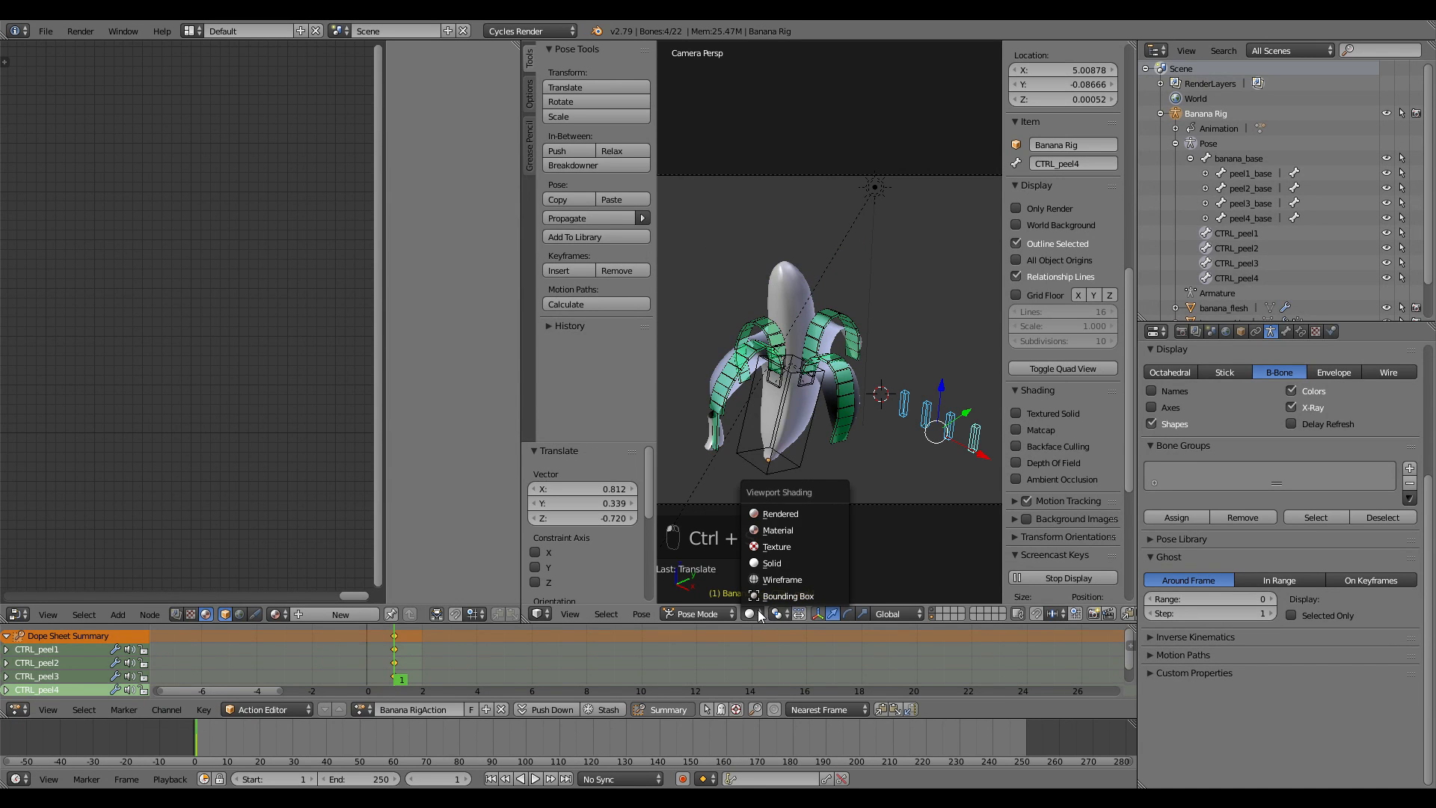
pyautogui.click(775, 515)
pyautogui.scroll(1, 824, 402)
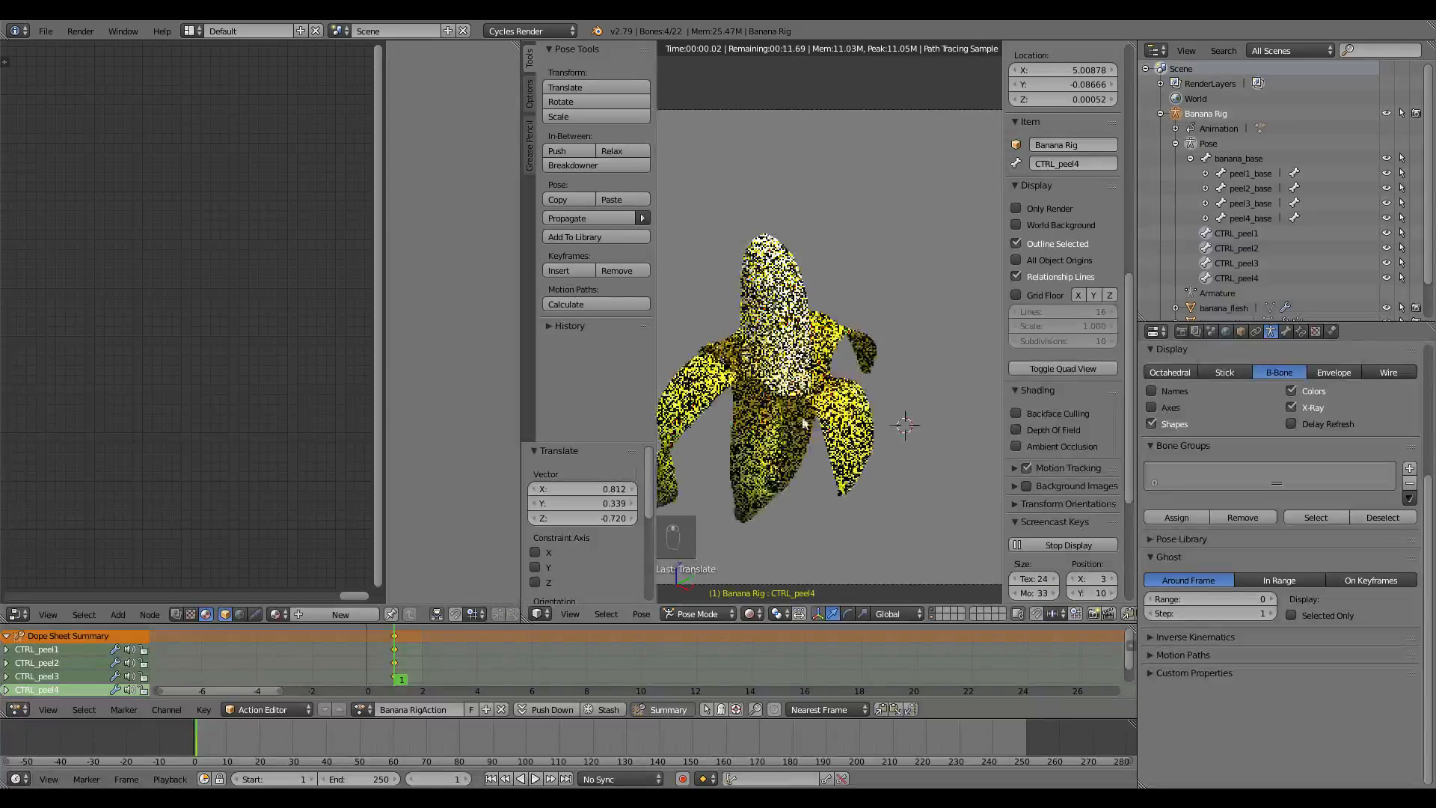
pyautogui.keyDown('shift'); pyautogui.moveTo(825, 403); pyautogui.dragTo(862, 386, button='middle'); pyautogui.keyUp('shift')
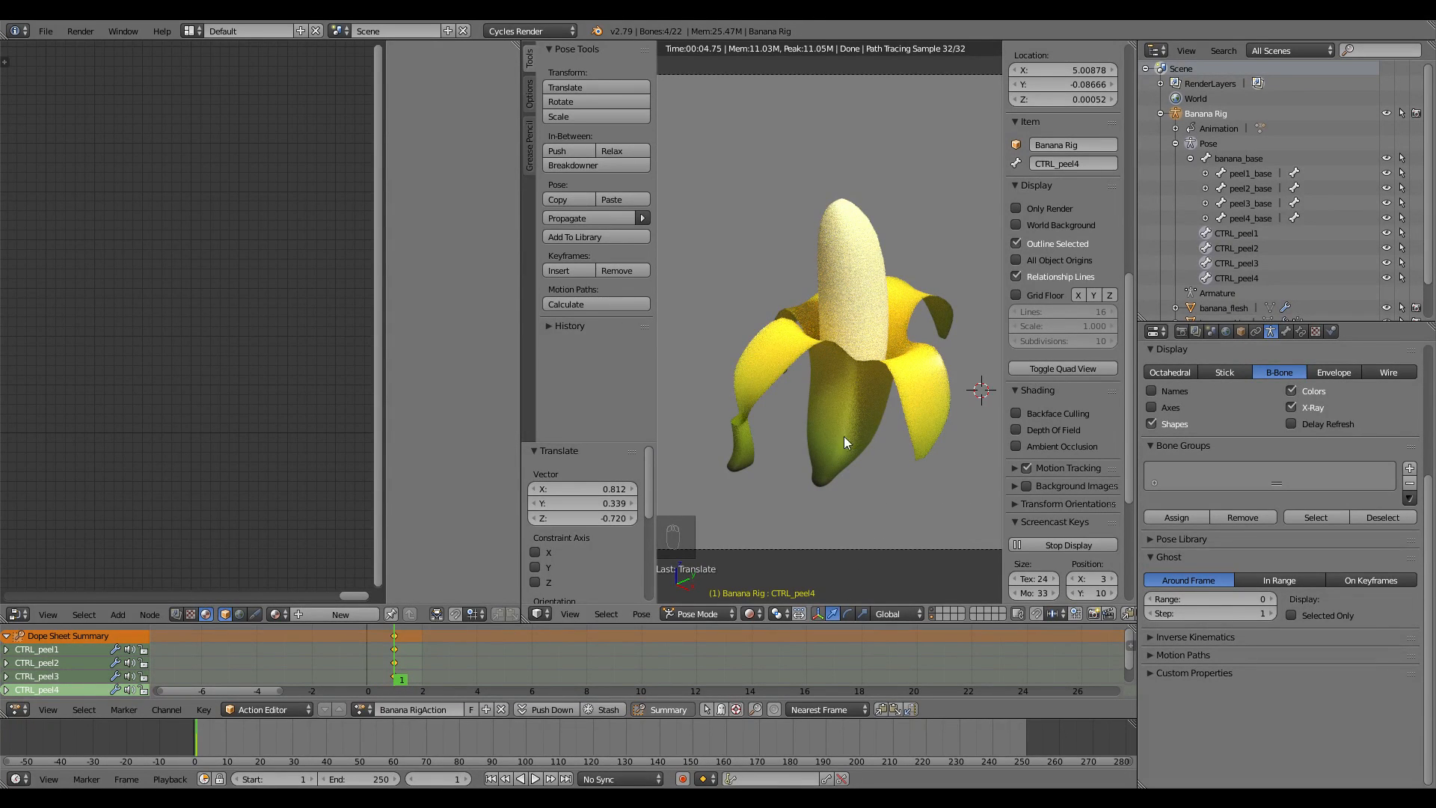
pyautogui.moveTo(520, 408); pyautogui.dragTo(306, 407)
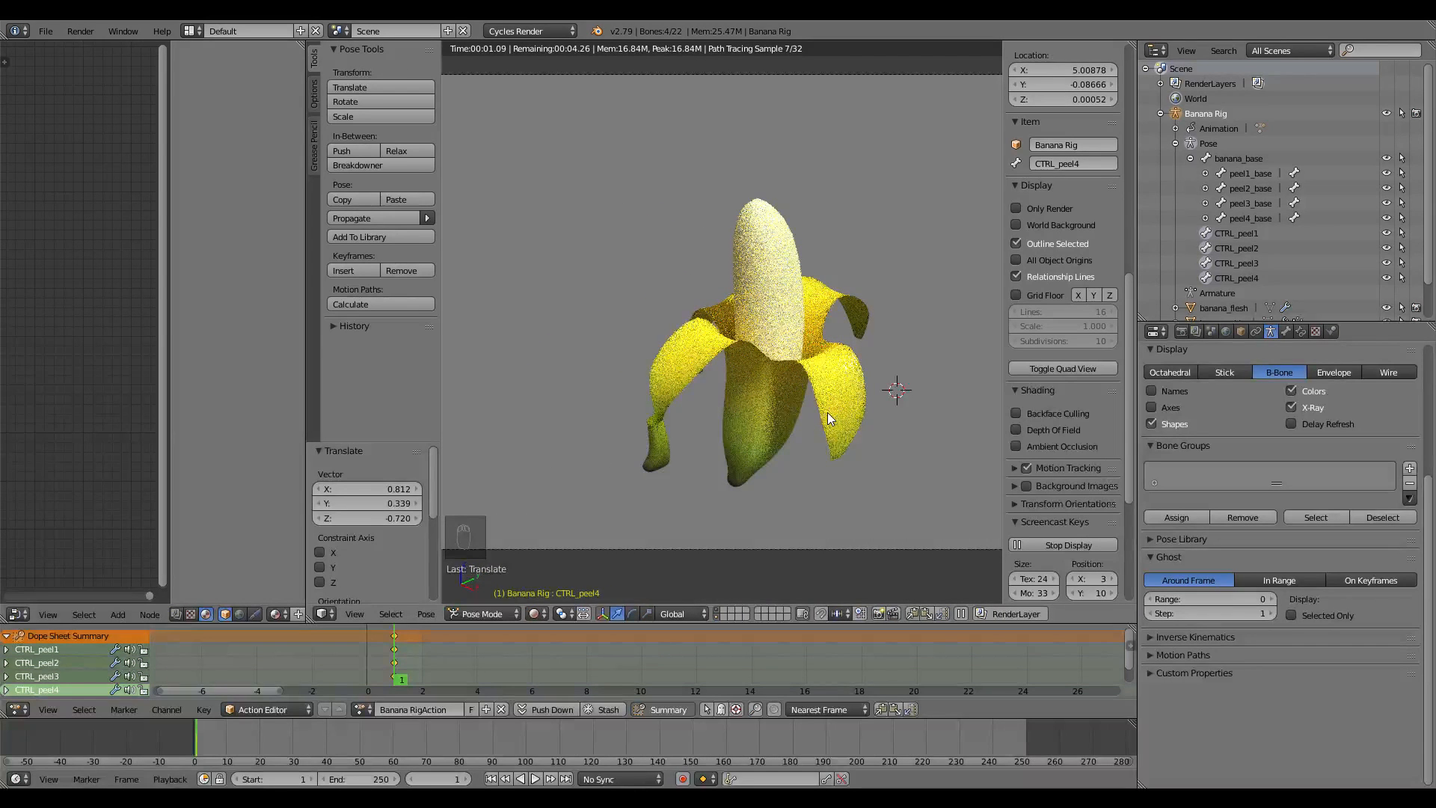
pyautogui.keyDown('shift'); pyautogui.moveTo(805, 351); pyautogui.dragTo(796, 369, button='middle'); pyautogui.keyUp('shift')
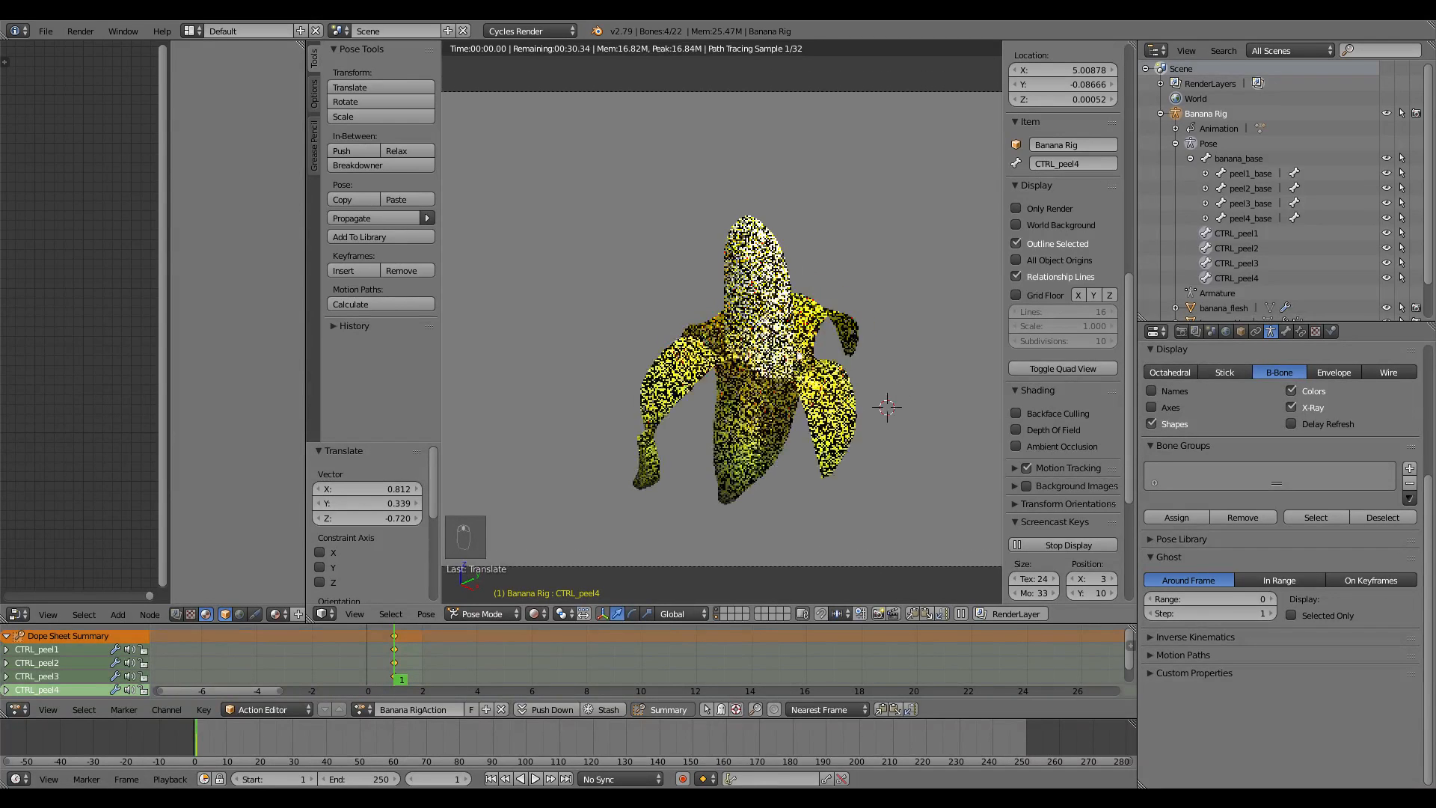